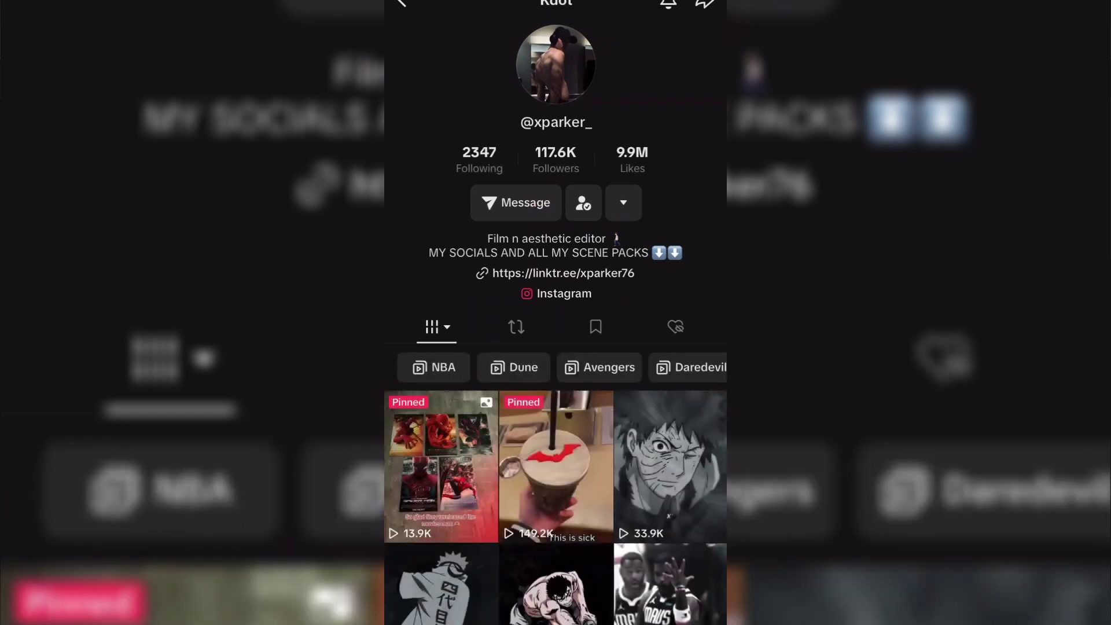
Step: Look through the video grid on the editor's profile for the style of edit
scroll(555, 405, "down", 3)
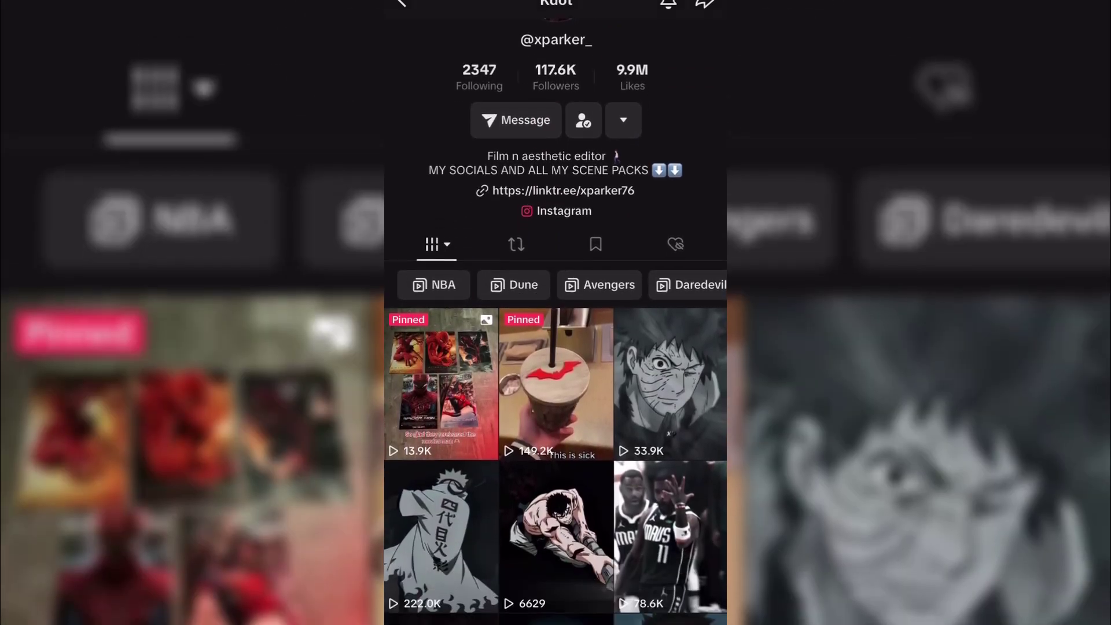
scroll(556, 405, "down", 3)
scroll(556, 405, "down", 3)
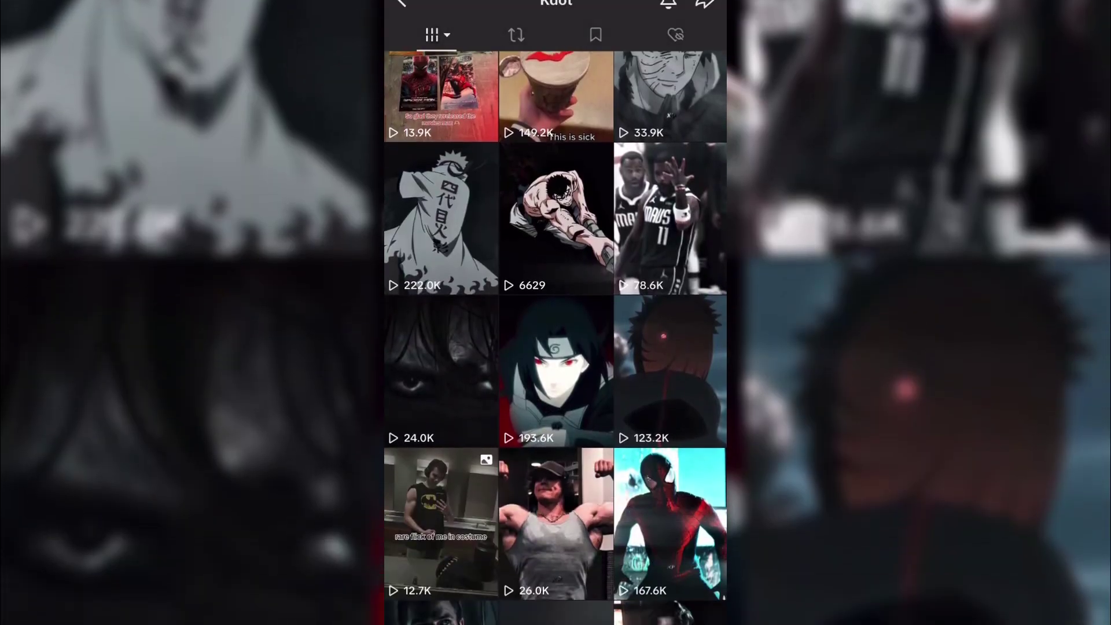
scroll(555, 347, "down", 2)
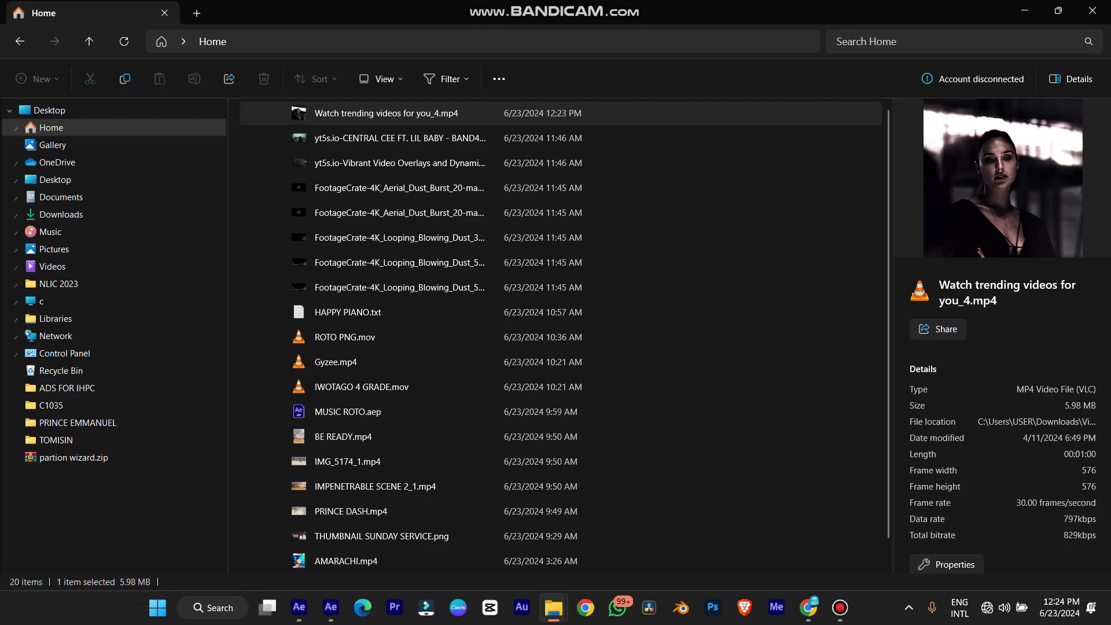
Step: Import Watch trending videos for you_4.mp4 into the After Effects project and create a composition from the footage
left_click_drag(324, 113, 137, 266)
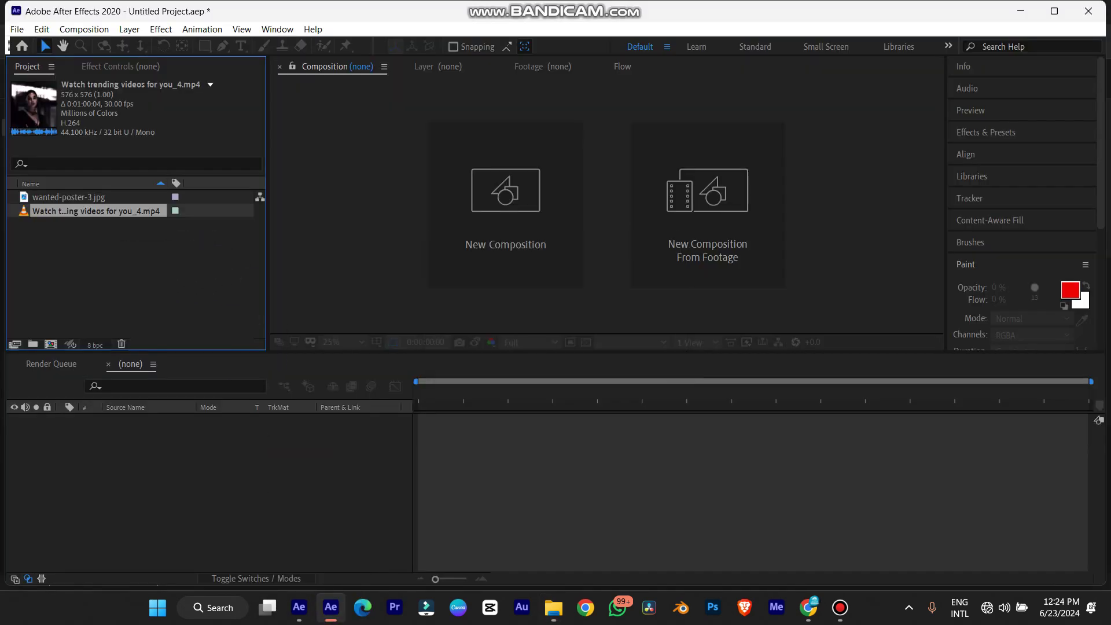
left_click_drag(70, 211, 51, 345)
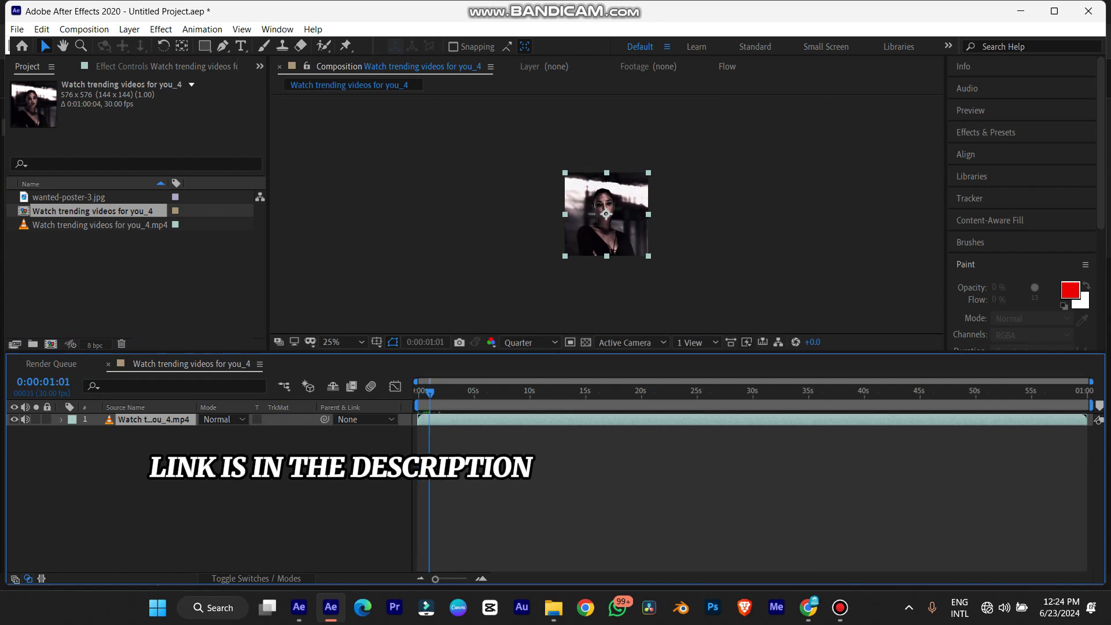
Step: Duplicate the video layer and trim the start of the upper copy to 0:00:33:15
left_click_drag(672, 393, 705, 392)
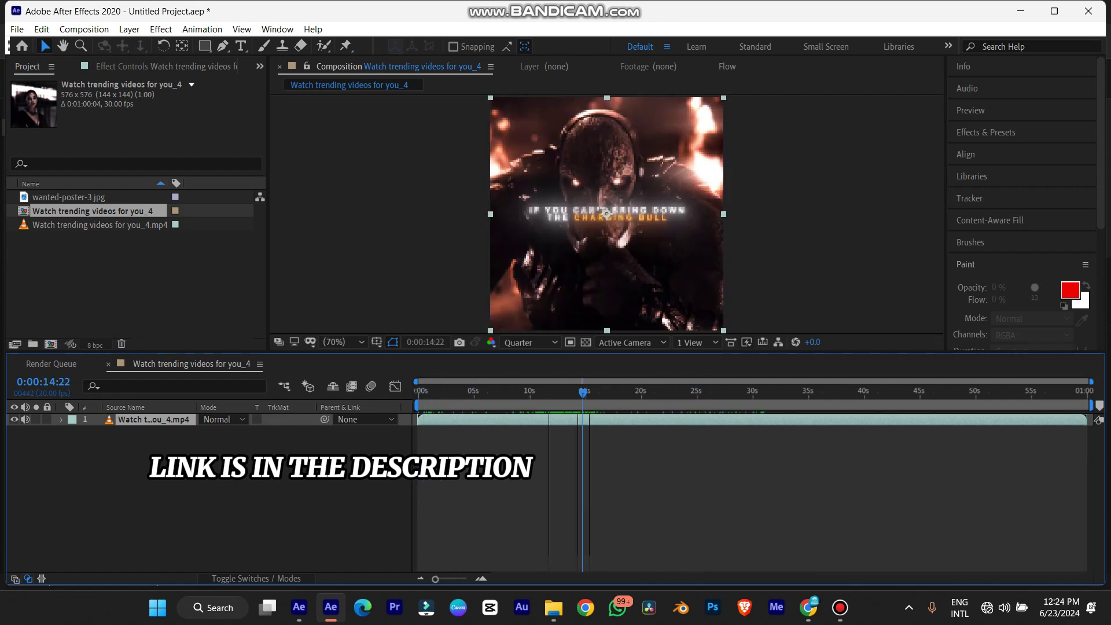
left_click_drag(582, 392, 516, 392)
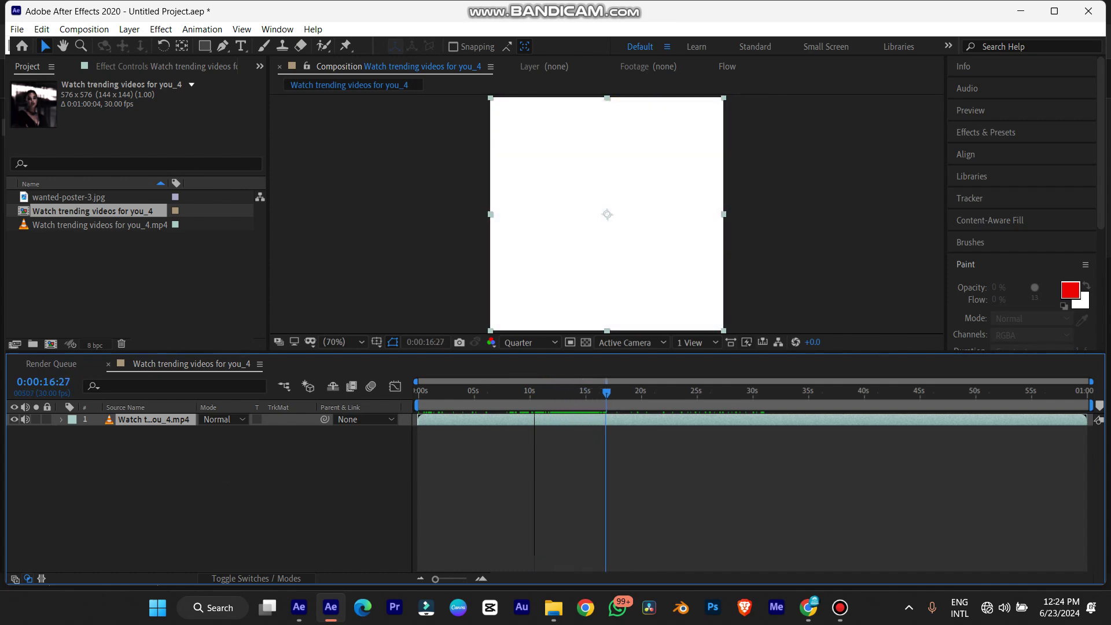
key("space")
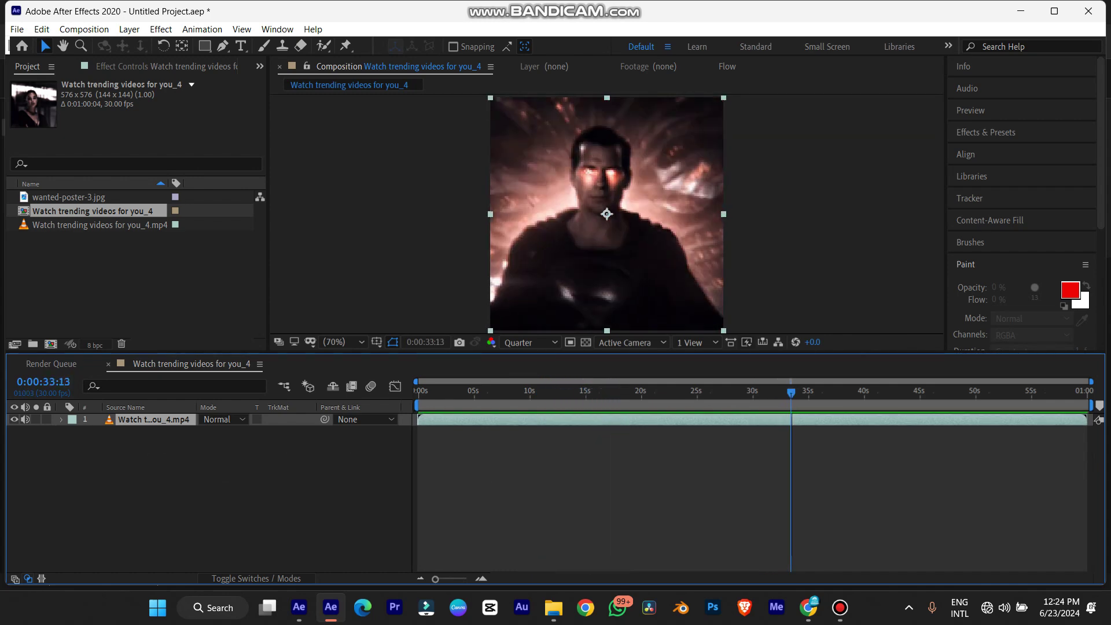
key("Page_Up")
key("Page_Up")
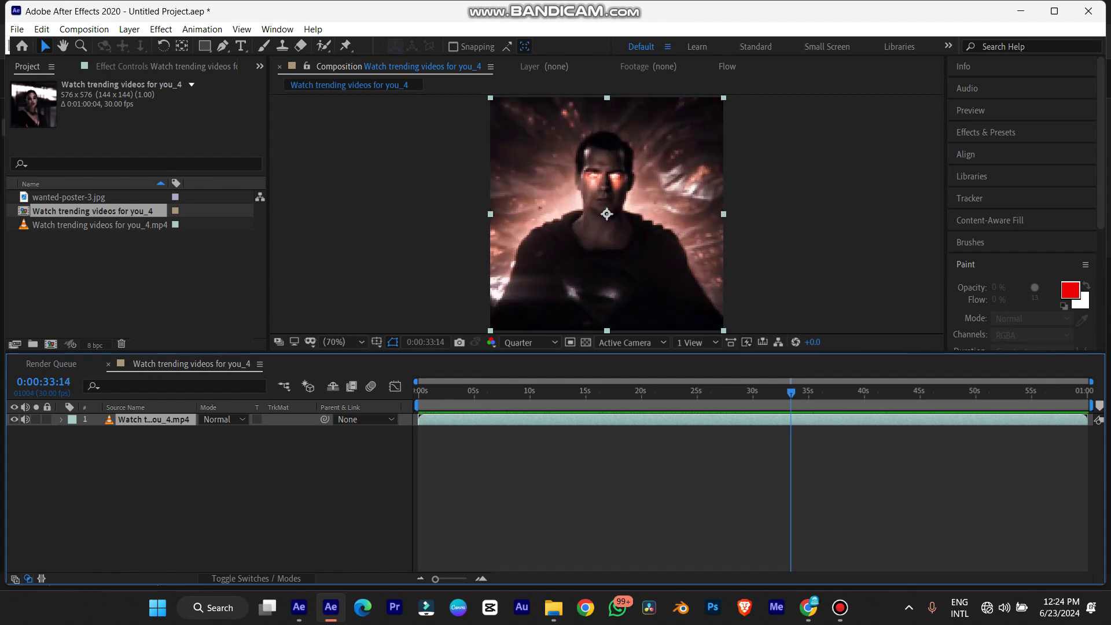
key("Page_Down")
key("ctrl+shift+d")
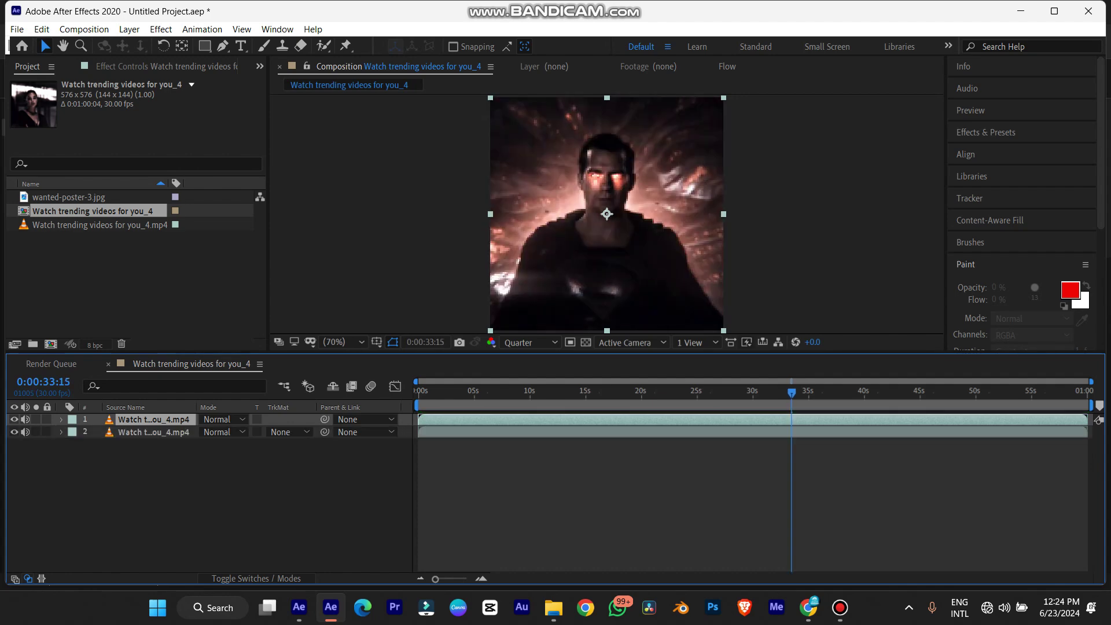
key("alt+bracketleft")
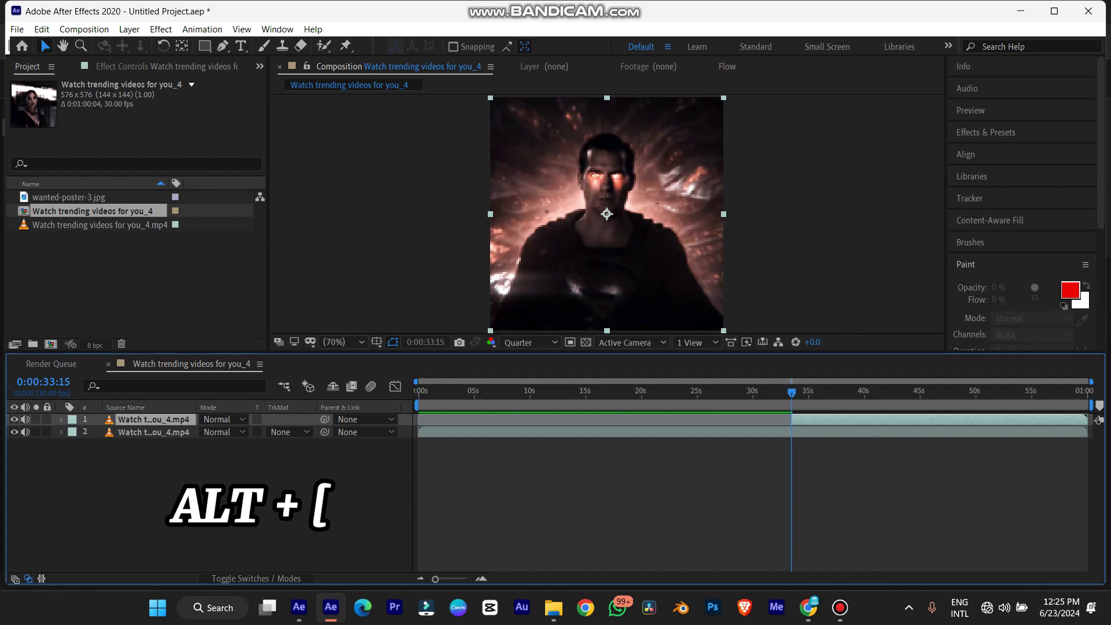
Step: Apply Freeze Frame to the trimmed upper video layer
left_click(129, 29)
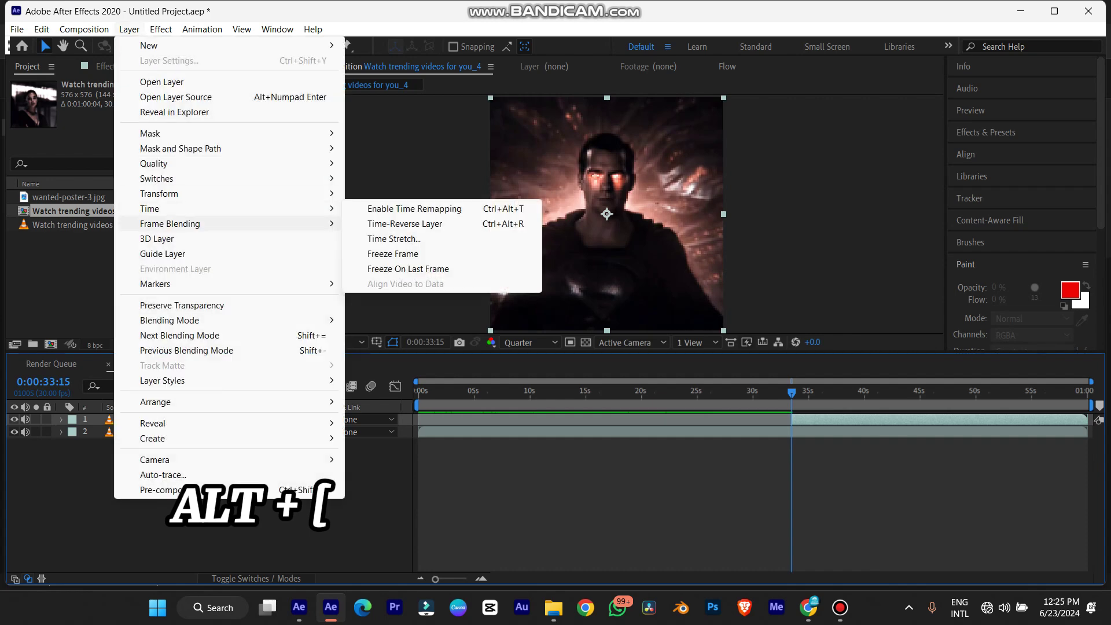
mouse_move(173, 209)
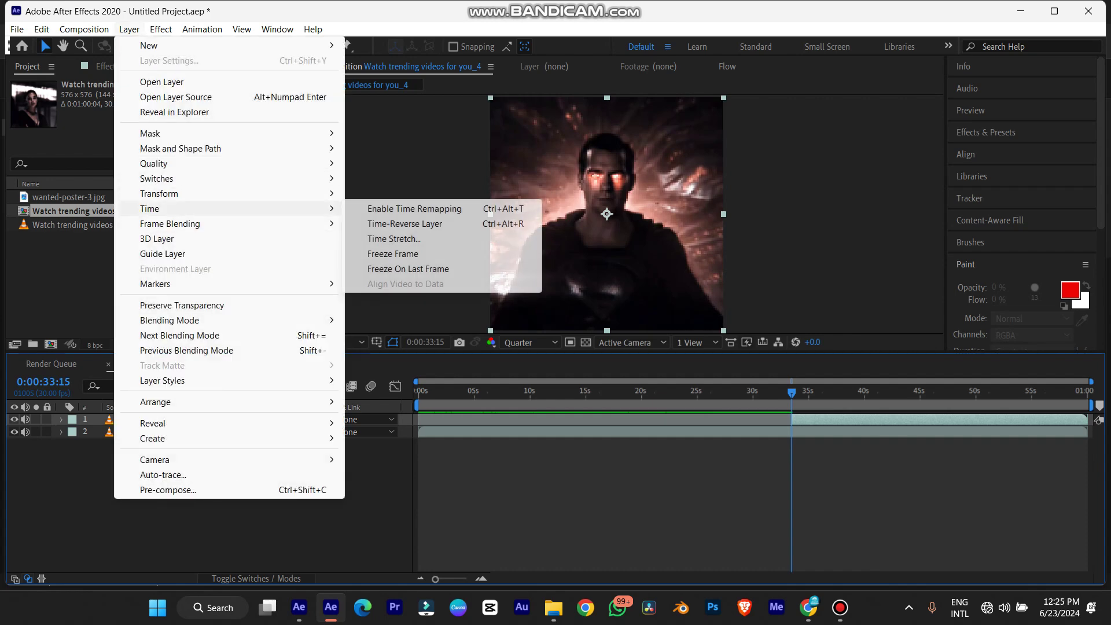
left_click(393, 253)
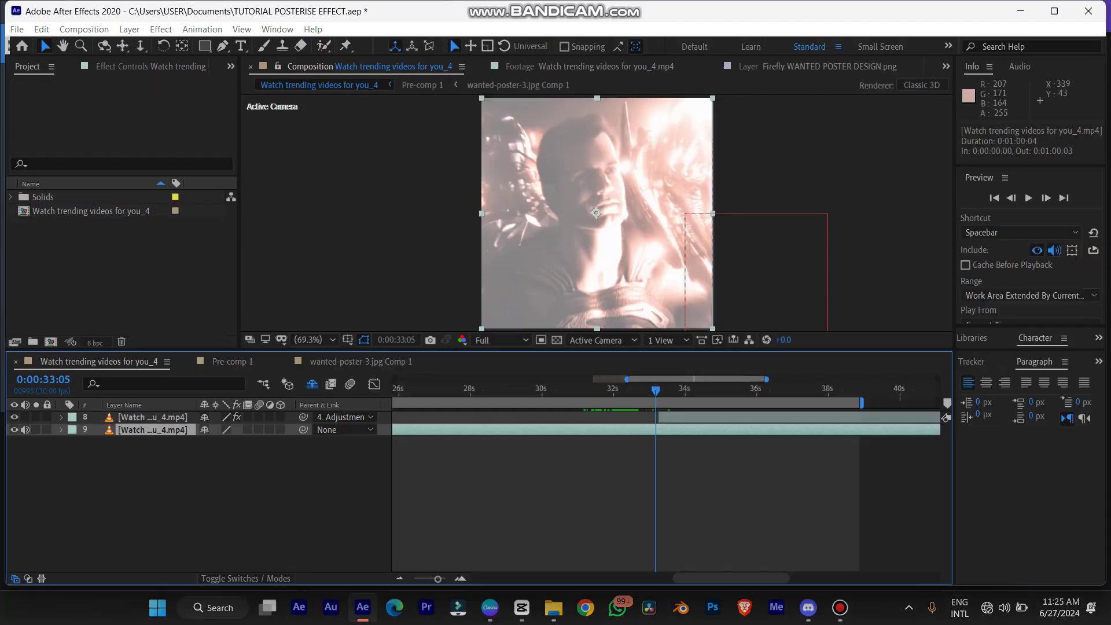
Step: Import wanted-poster-3.jpg from the recent files into the project
key("ctrl+i")
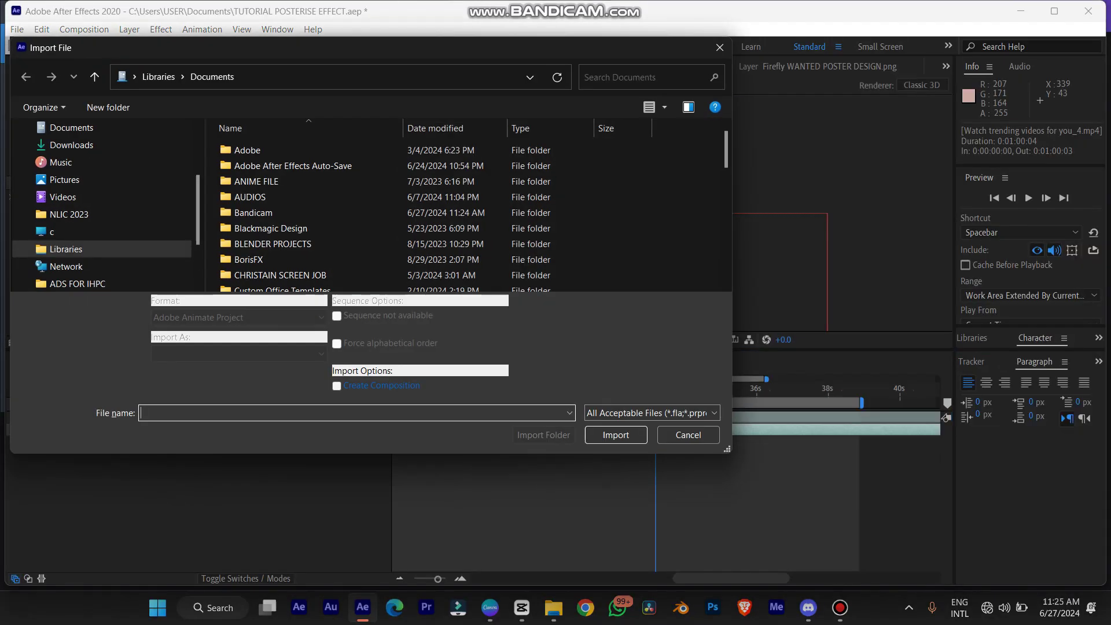
scroll(102, 214, "up", 2)
left_click(64, 147)
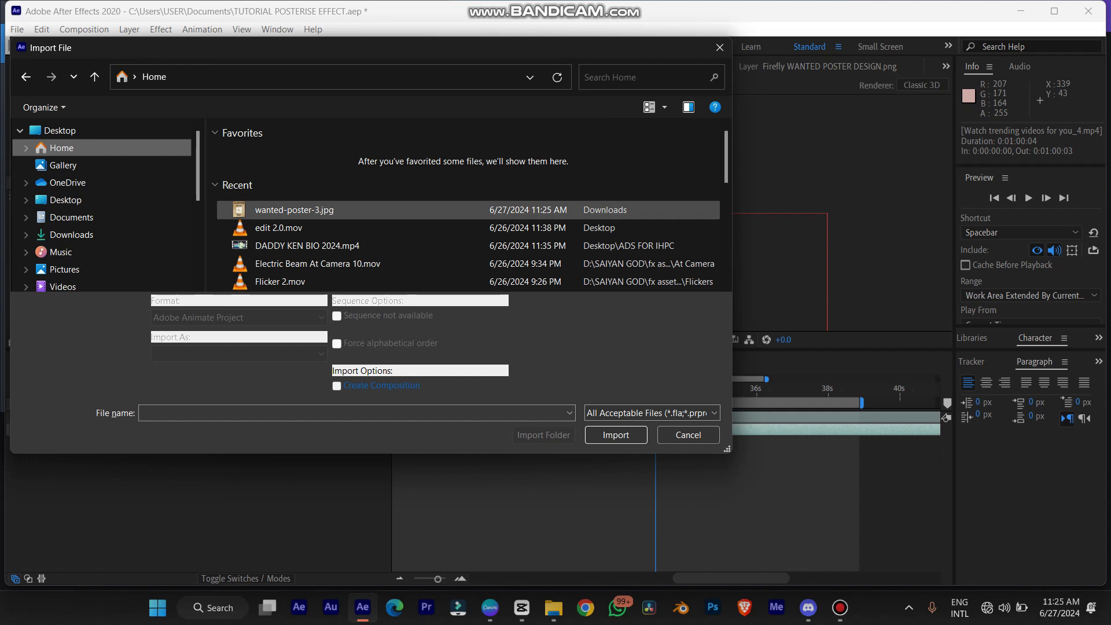
double_click(289, 210)
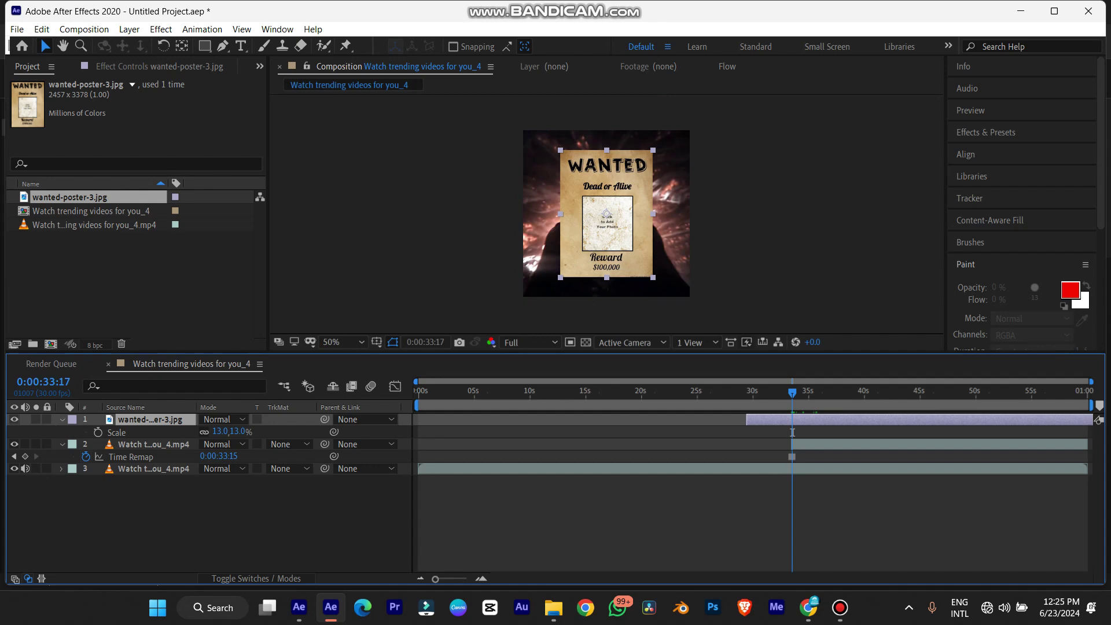
Step: Draw a rectangular mask around the photo area of the wanted poster layer
key("q")
scroll(607, 214, "up", 2)
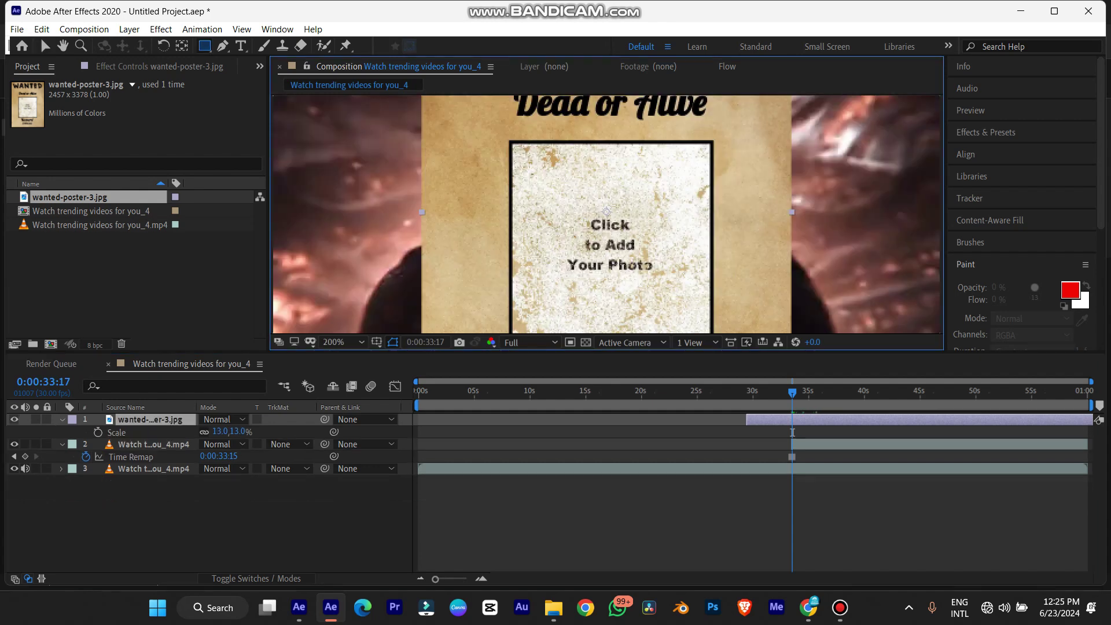
scroll(607, 214, "down", 1)
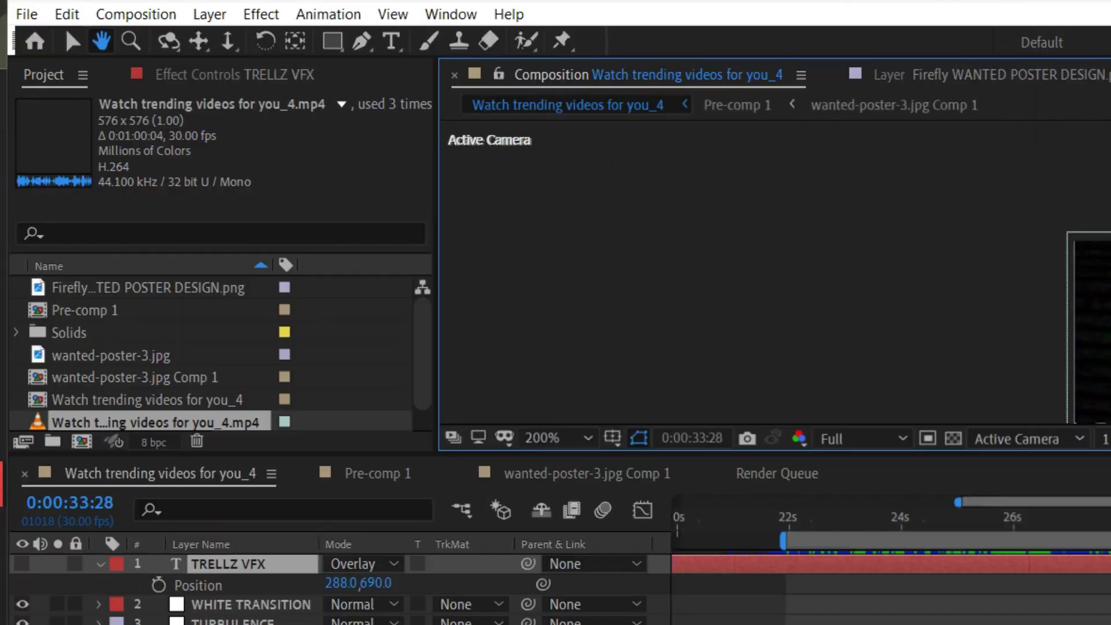
key("g")
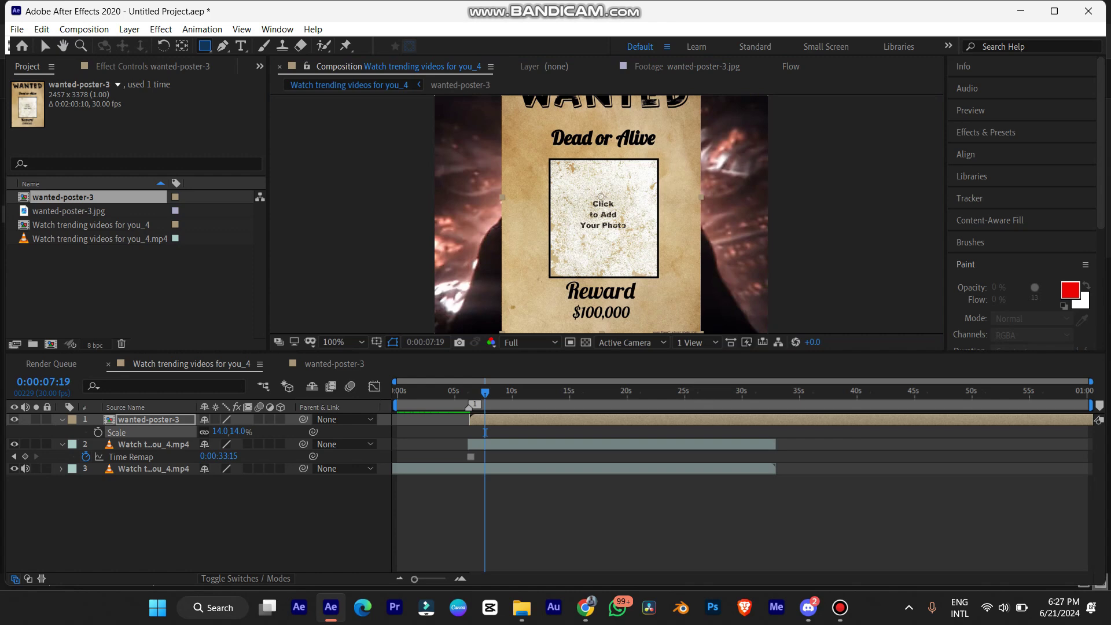
left_click_drag(550, 159, 645, 254)
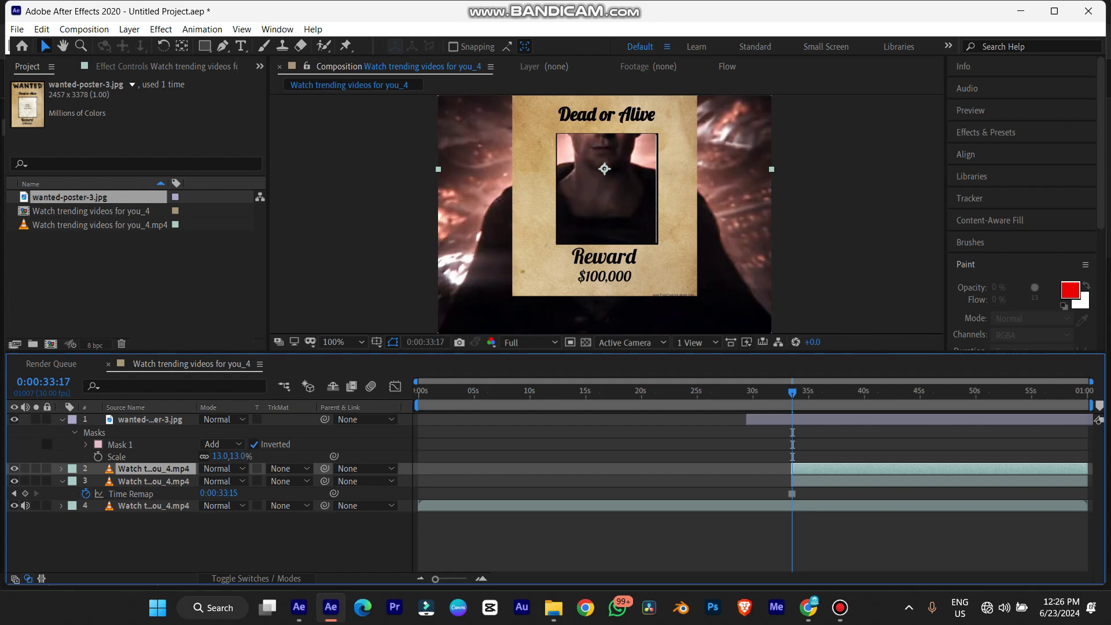
Step: Scale the video copy beneath the poster to 38% and position it inside the poster's photo opening
key("s")
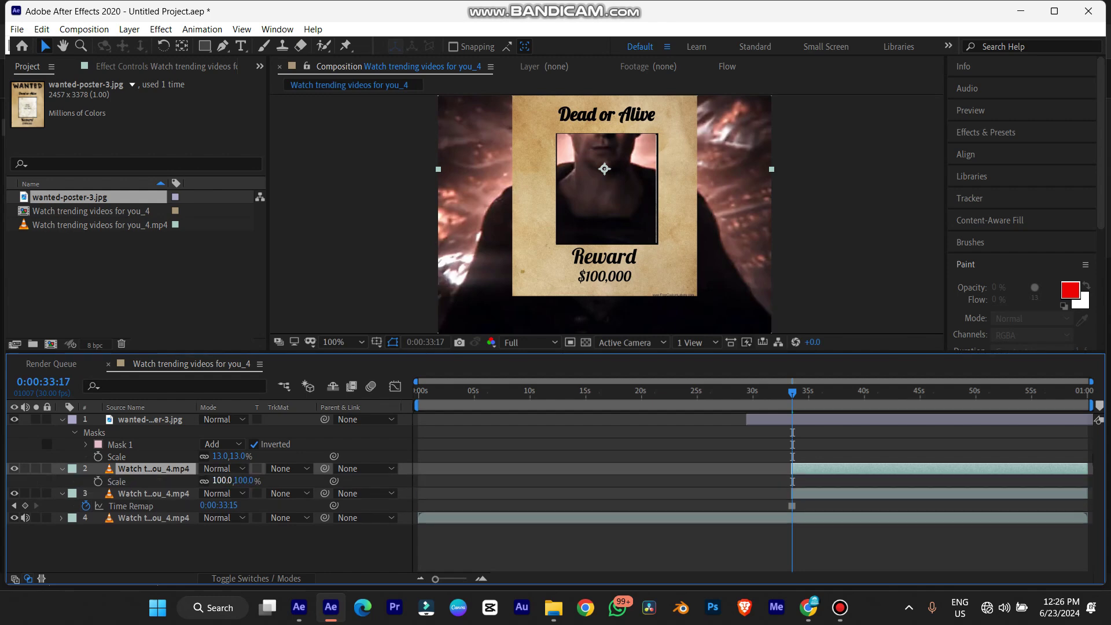
left_click_drag(223, 481, 182, 481)
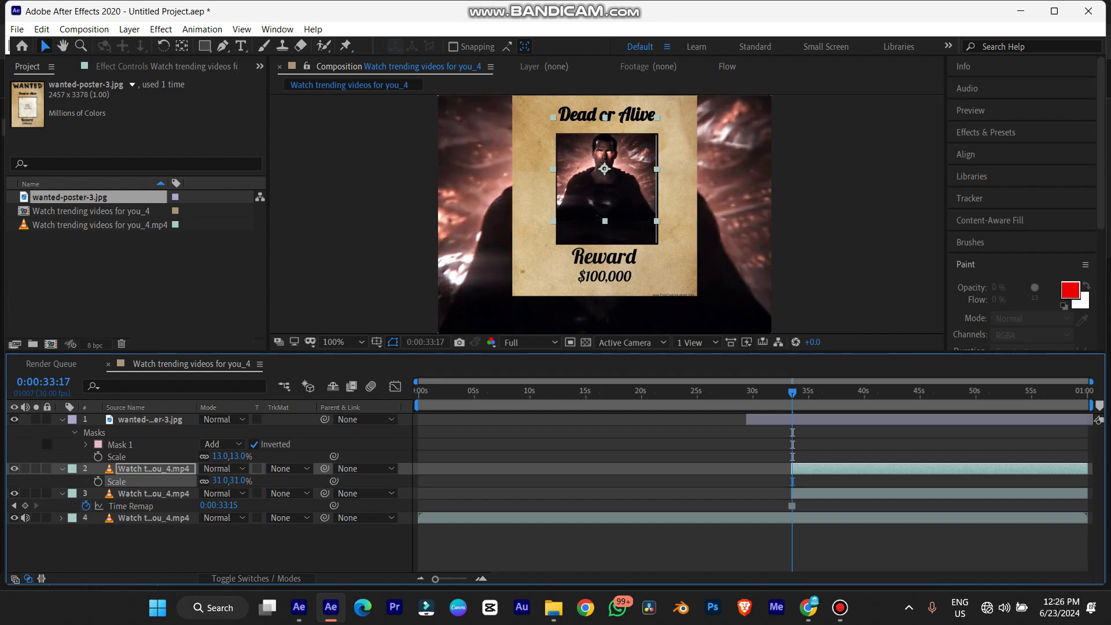
left_click_drag(604, 168, 605, 187)
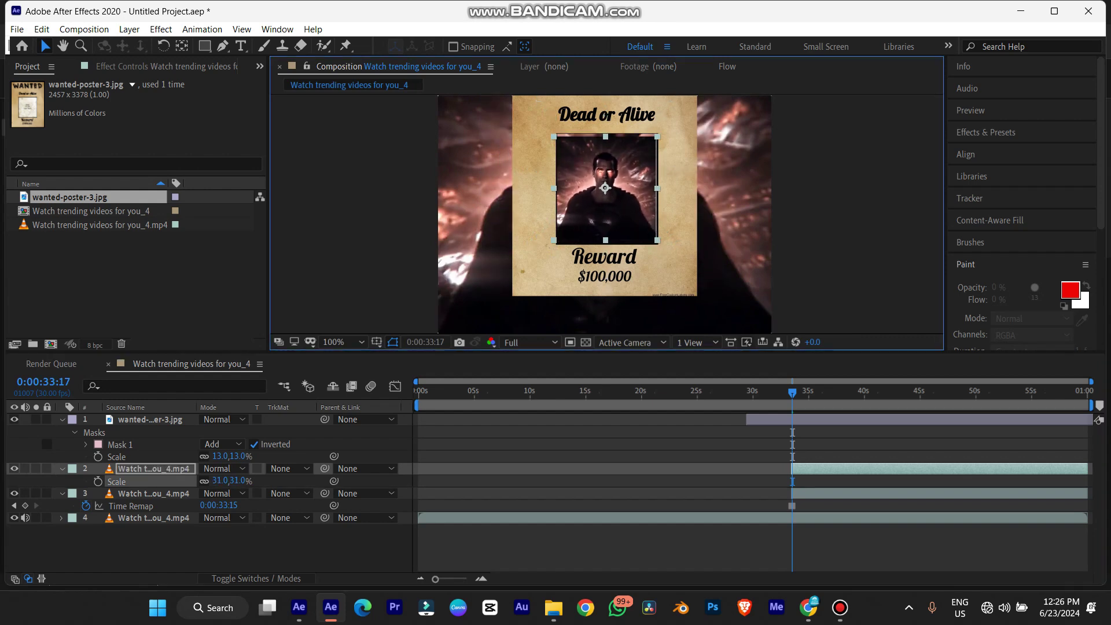
left_click_drag(221, 481, 226, 481)
Step: Preview the freeze-frame section and trim the ends of the poster layer and its photo layer to 0:00:35:10
left_click_drag(765, 393, 754, 393)
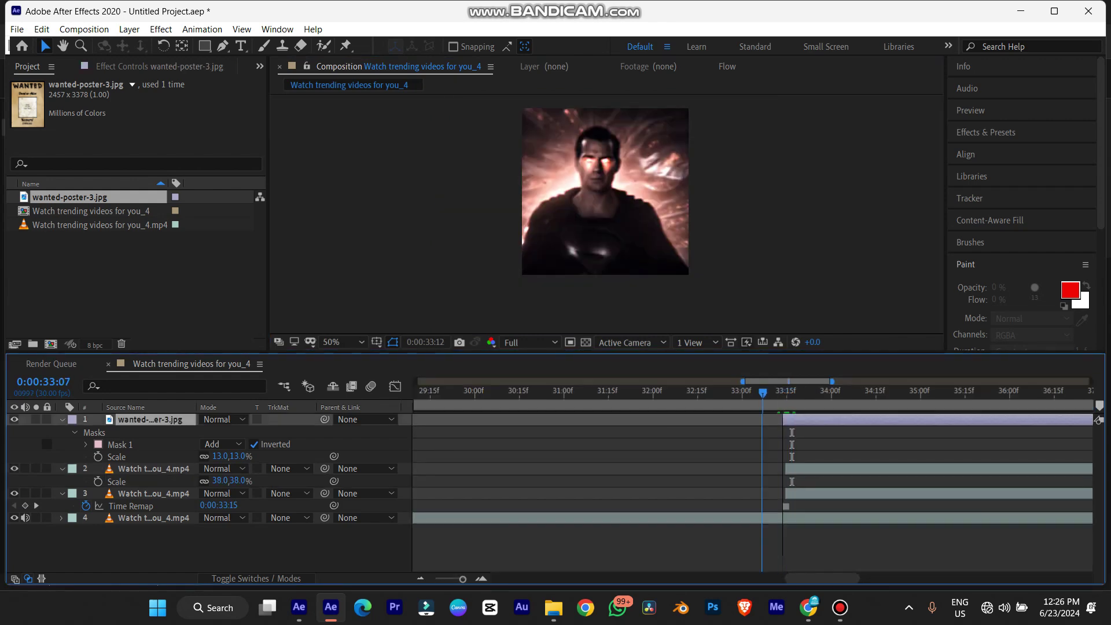
key("space")
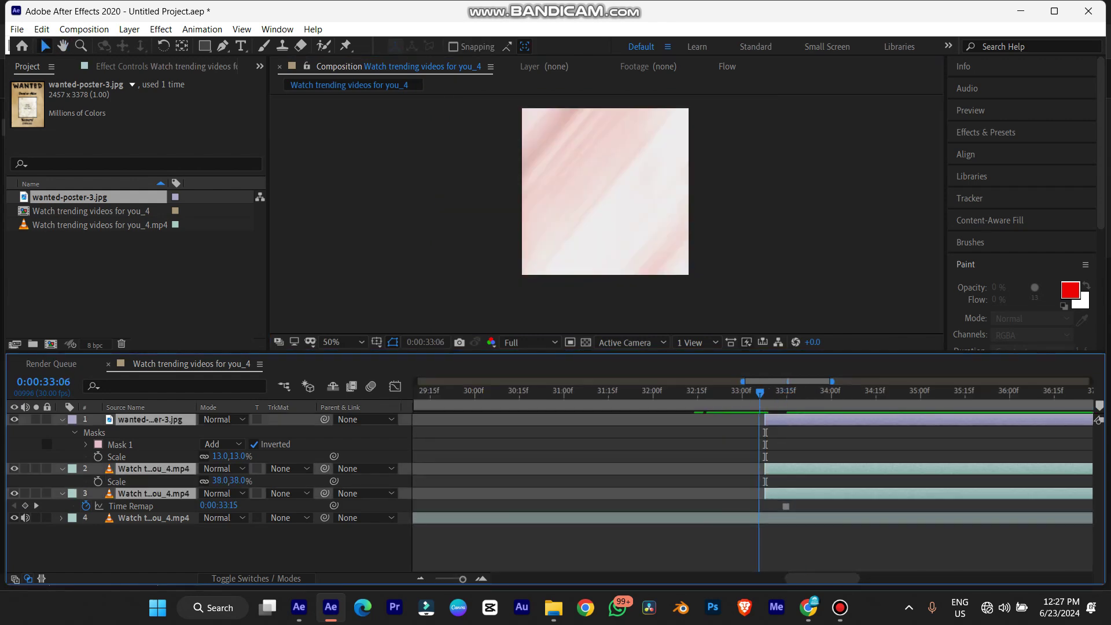
left_click(676, 391)
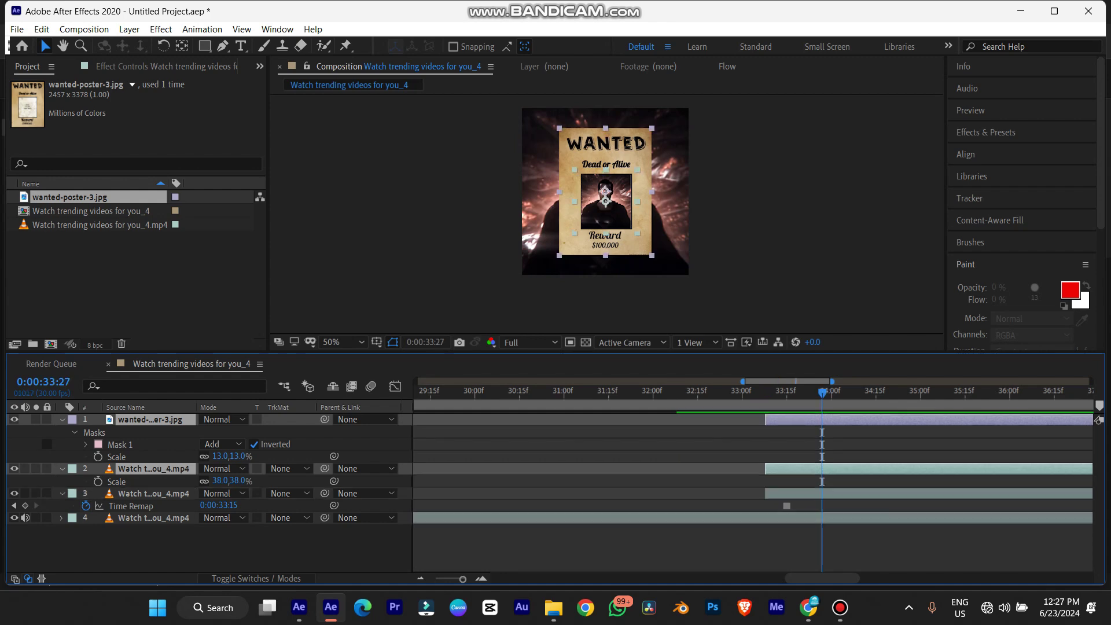
key("space")
key("alt+bracketright")
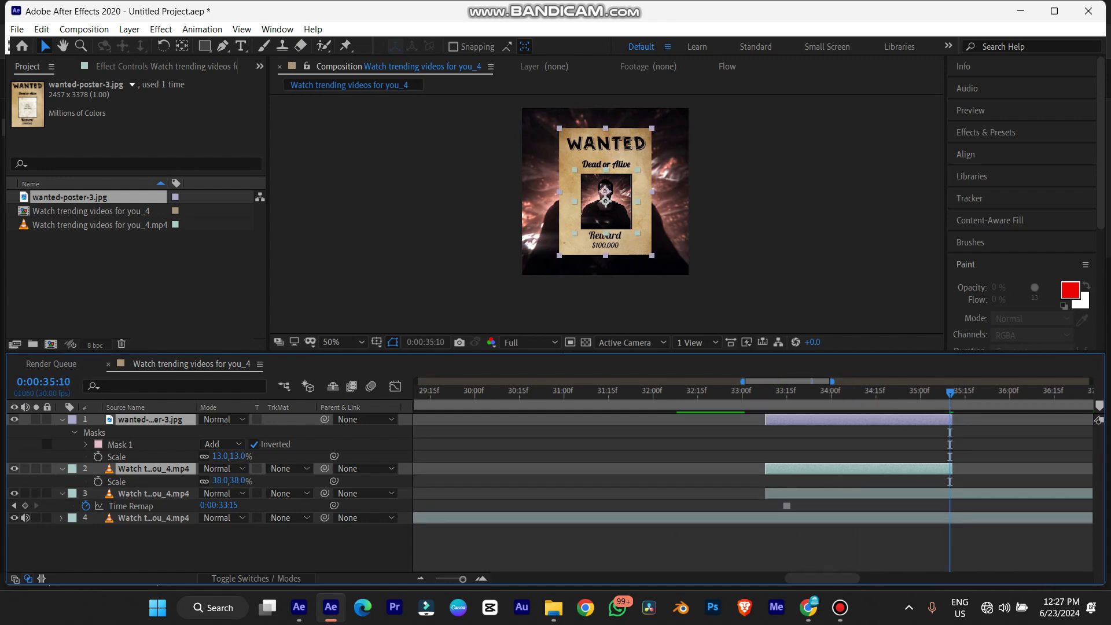
key("space")
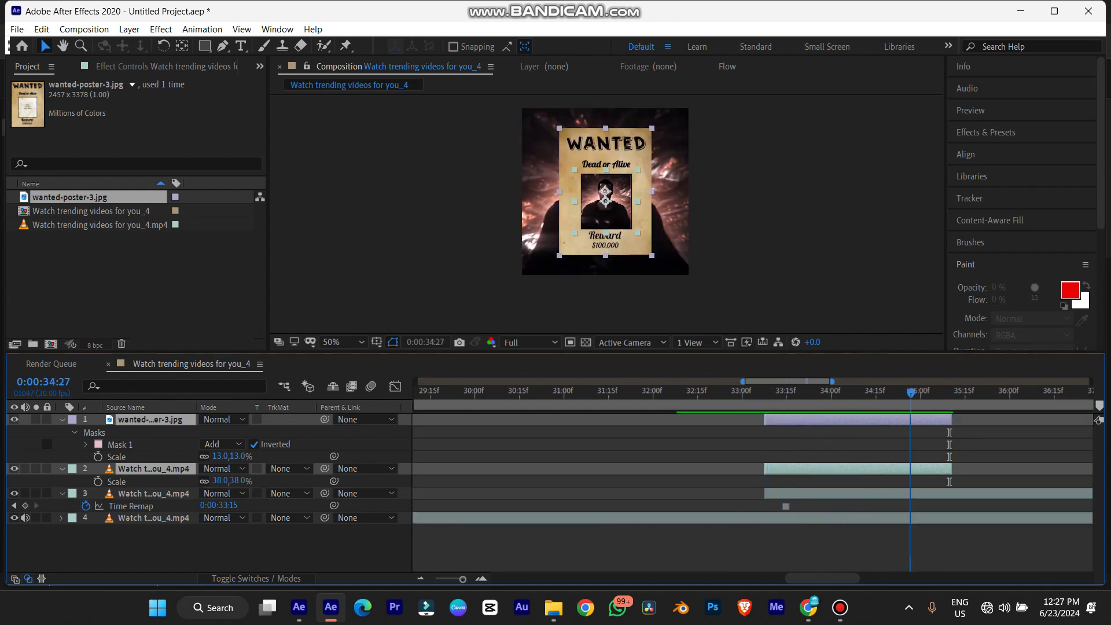
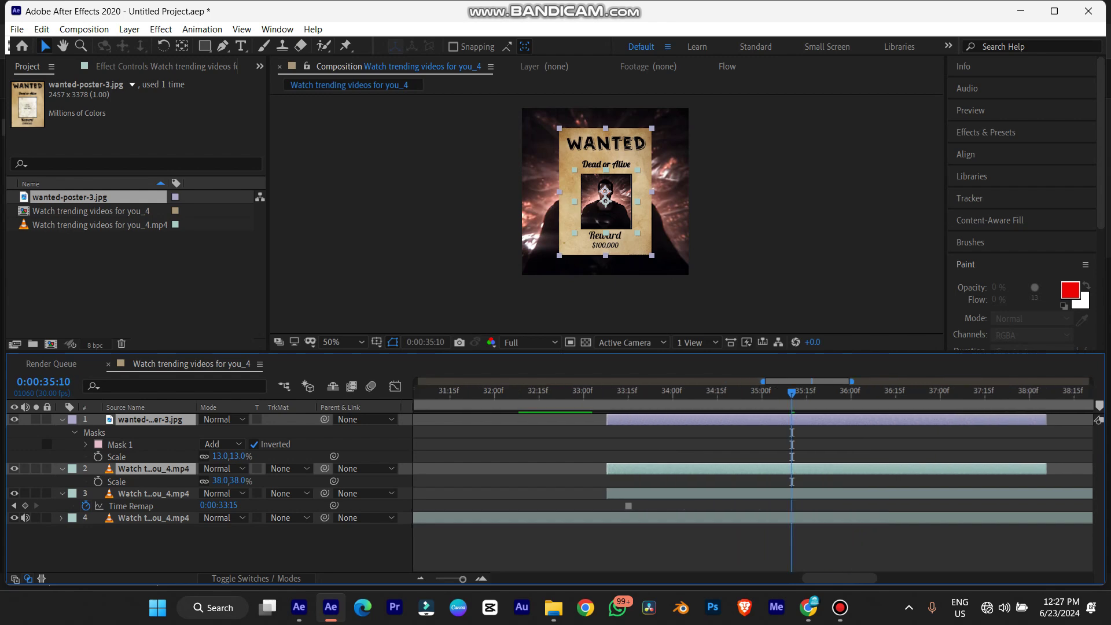
Step: Pre-compose the poster and photo layers, moving all attributes into a composition as long as the selected layers
key("ctrl+shift+c")
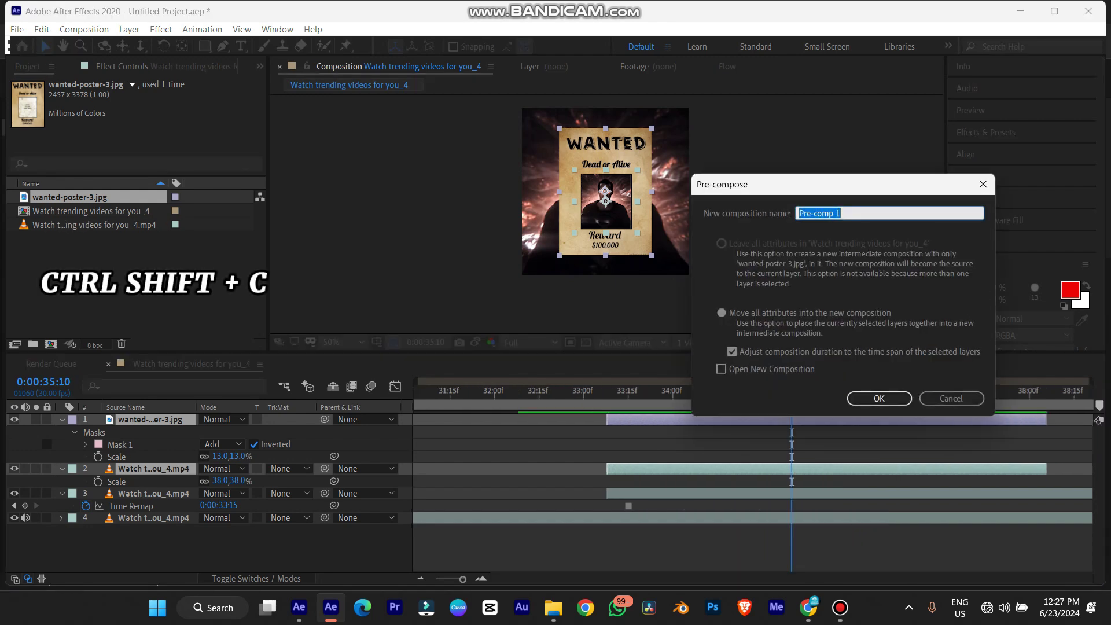
left_click(721, 313)
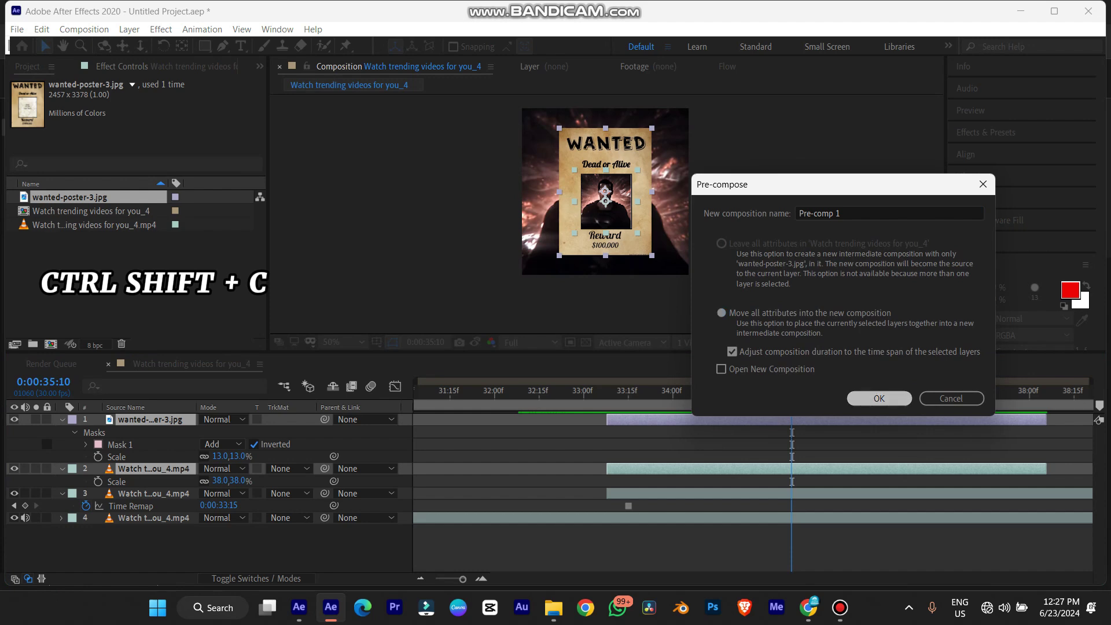
left_click(879, 398)
left_click_drag(792, 392, 613, 392)
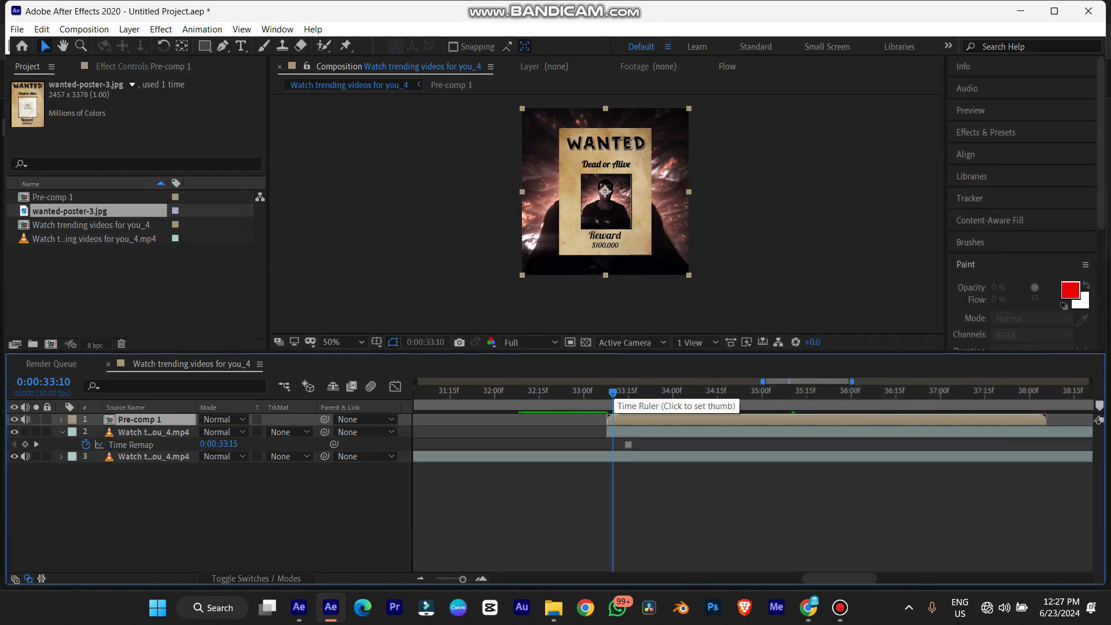
left_click(630, 509)
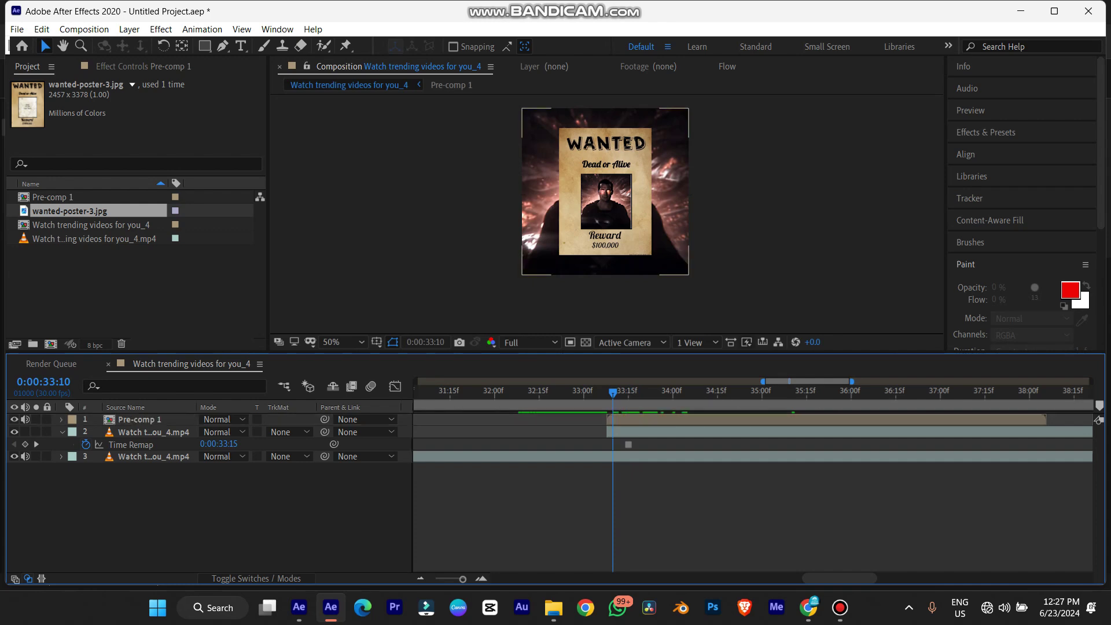
Step: Open the poster pre-composition and apply the Tritone effect to the video layer inside it
double_click(139, 420)
left_click_drag(426, 392, 500, 391)
key("shift+slash")
left_click(153, 432)
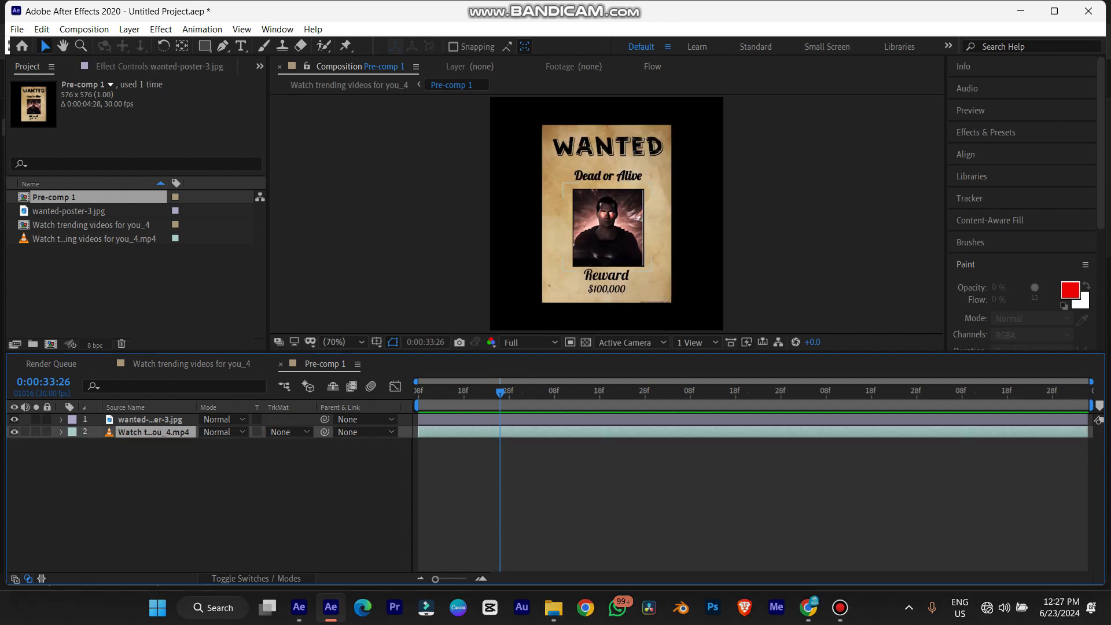
key("ctrl+space")
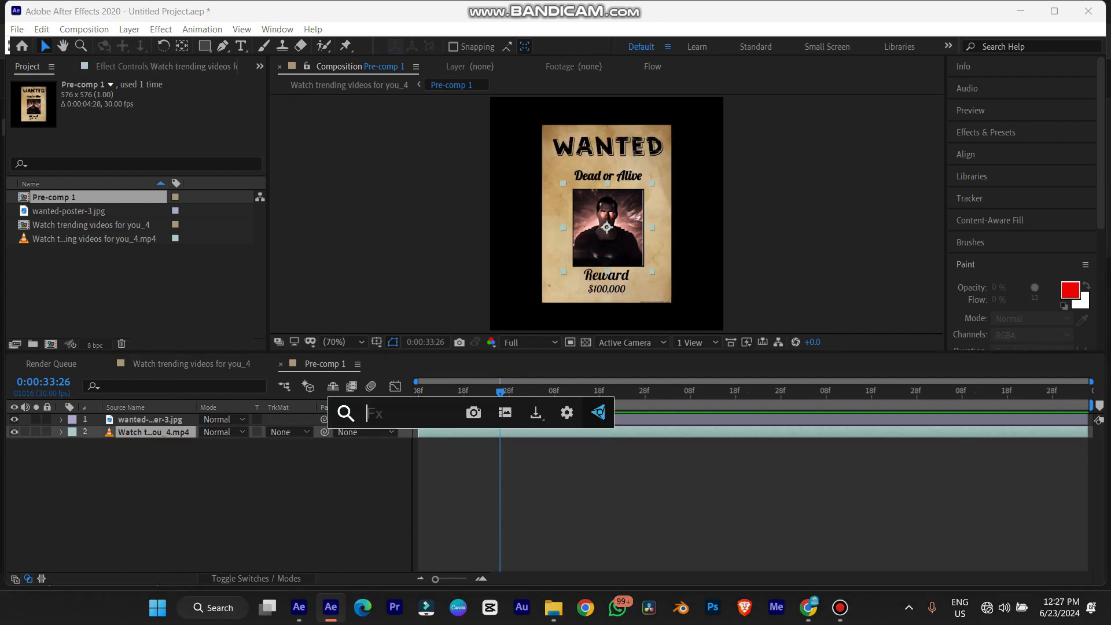
type("tritone")
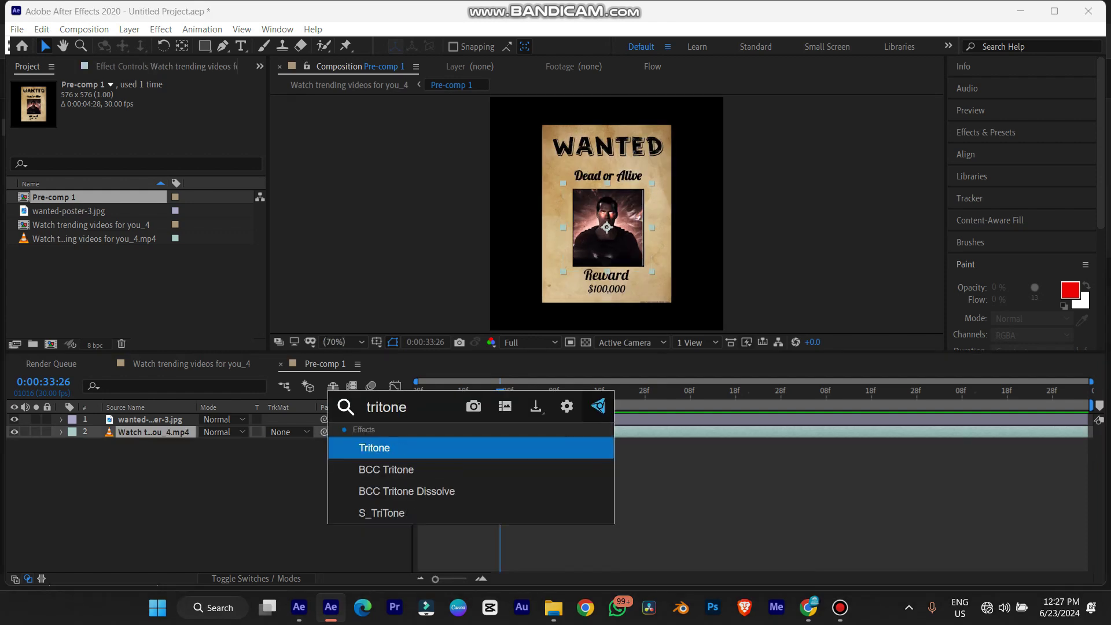
key("Return")
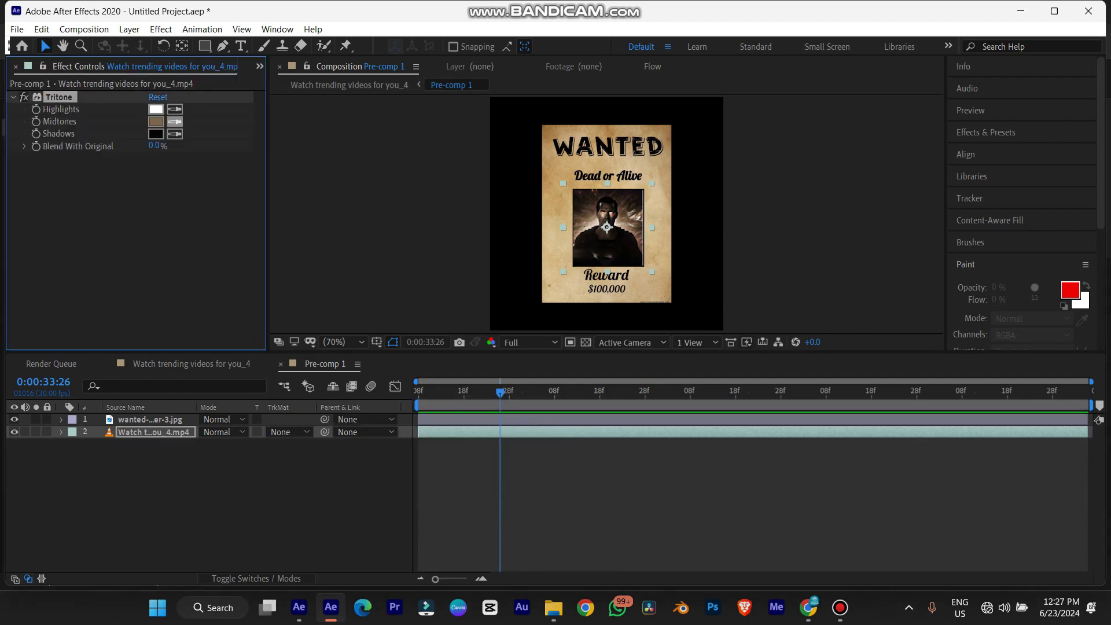
Step: Sample the Tritone midtones colour from the poster's paper and set Blend With Original to 10%
left_click(175, 122)
left_click(560, 200)
left_click(449, 217)
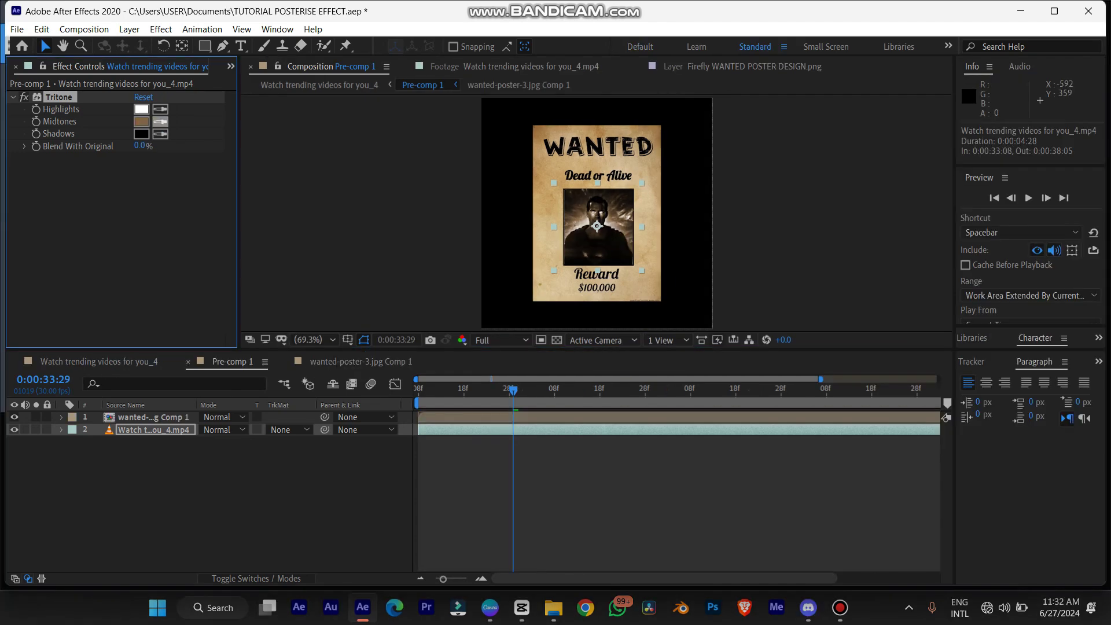
left_click(160, 122)
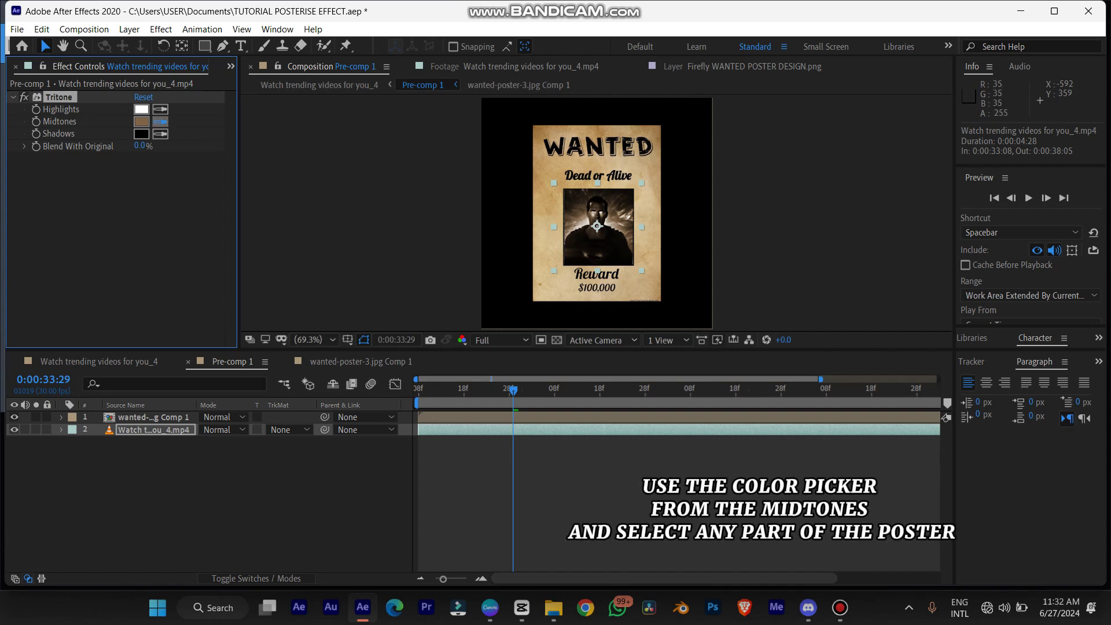
left_click(546, 187)
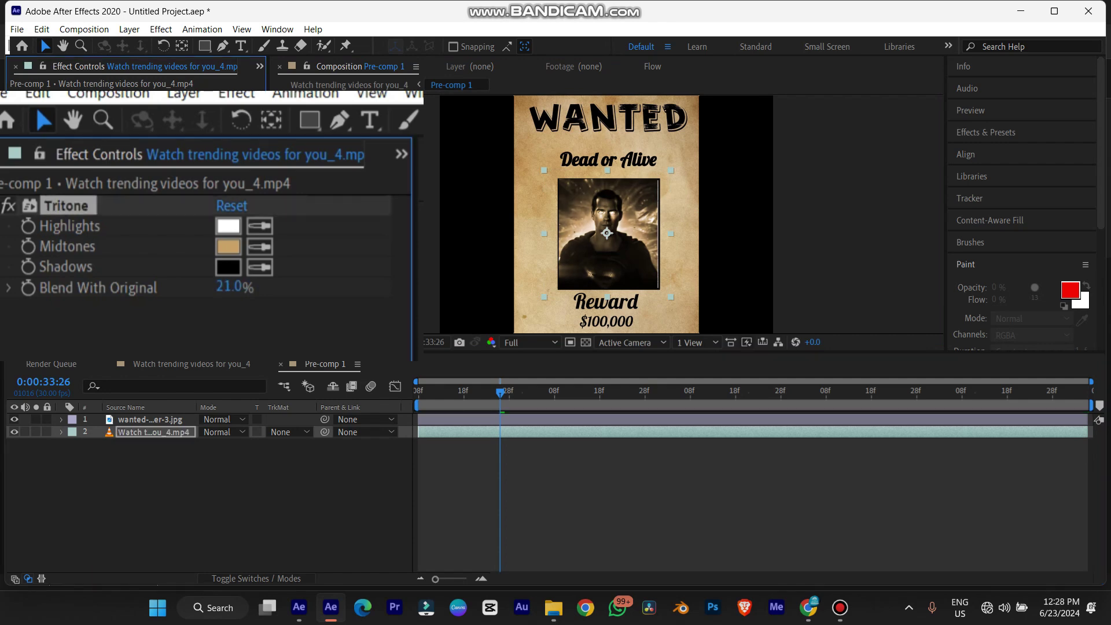
left_click_drag(230, 286, 228, 287)
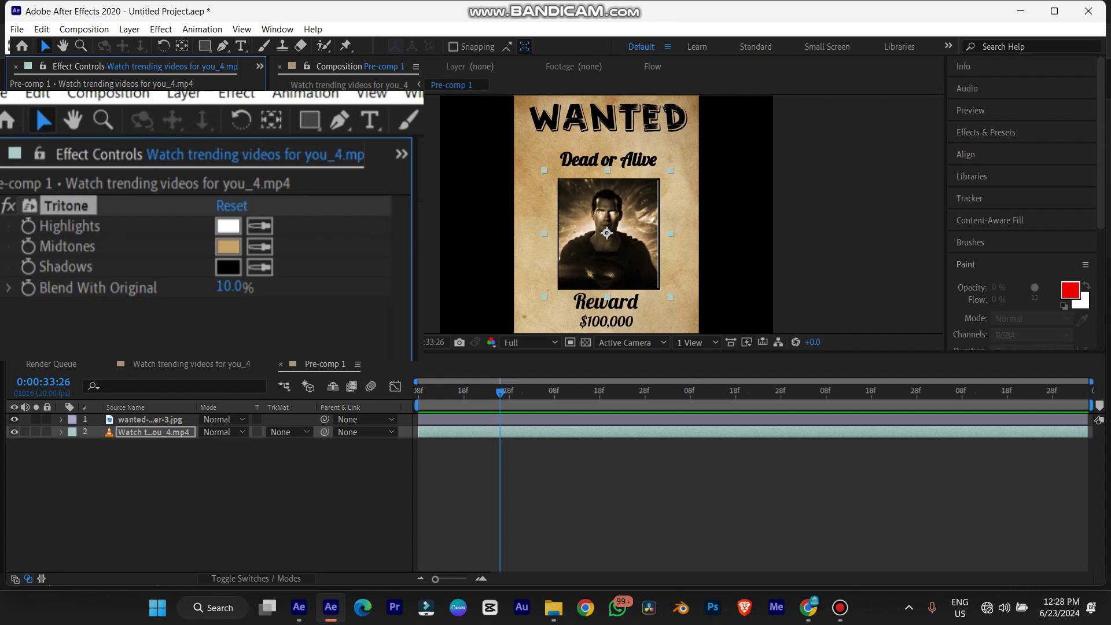
Step: Add the Noise effect to the photo's video layer with a noise amount of 22% and preview the poster in the main composition
key("ctrl+space")
type("noise")
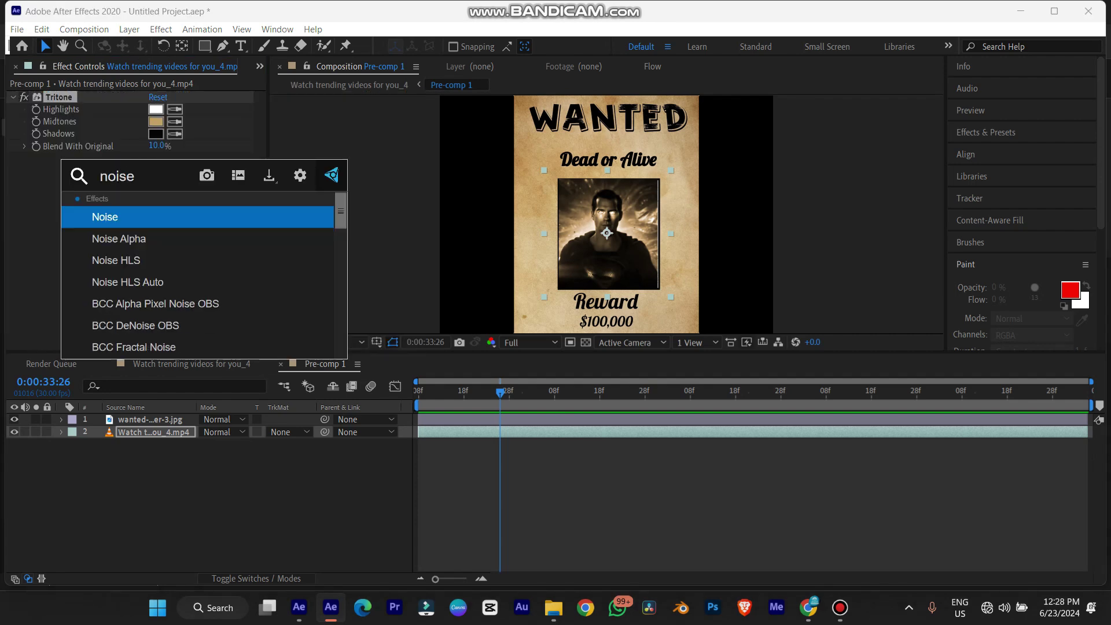
key("Return")
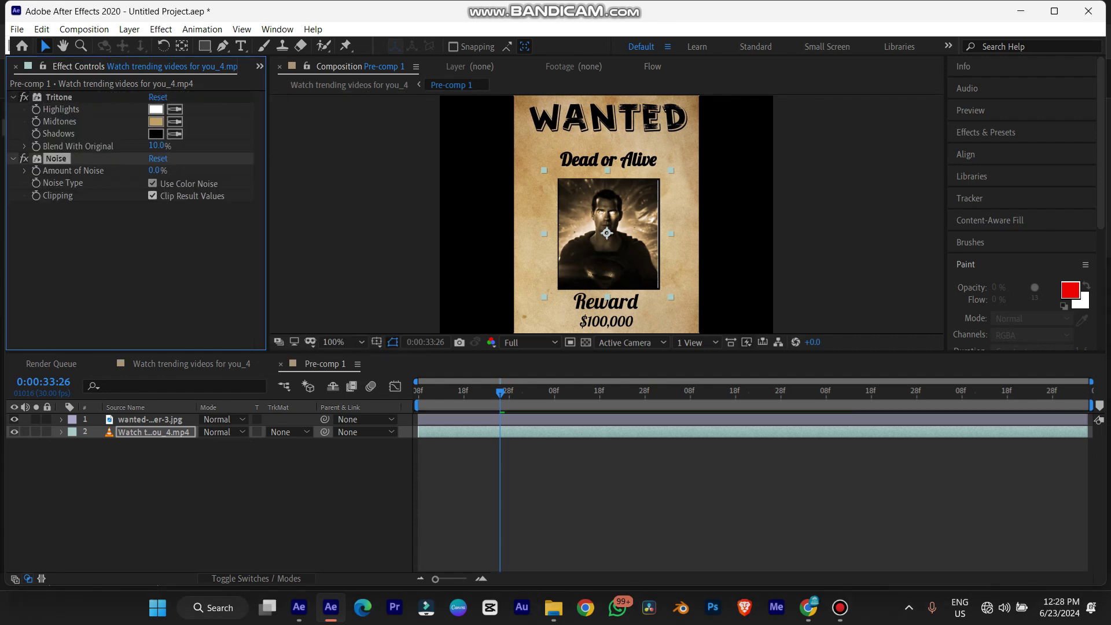
left_click_drag(160, 171, 162, 171)
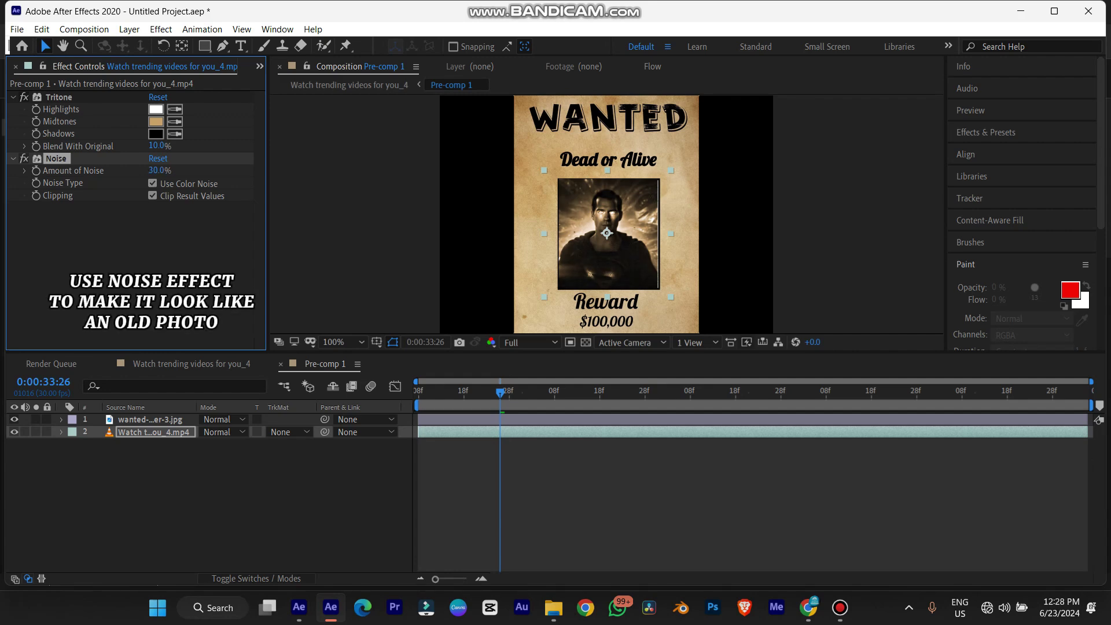
left_click_drag(160, 171, 152, 171)
mouse_move(610, 393)
left_mouse_down()
mouse_move(633, 393)
mouse_move(593, 392)
left_mouse_up()
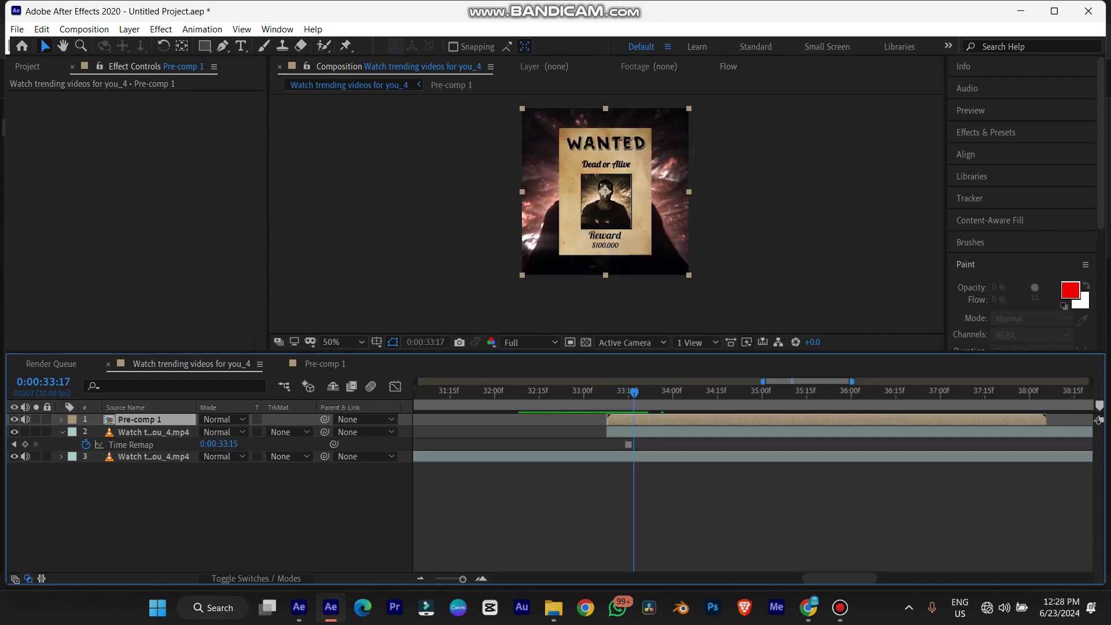
key("space")
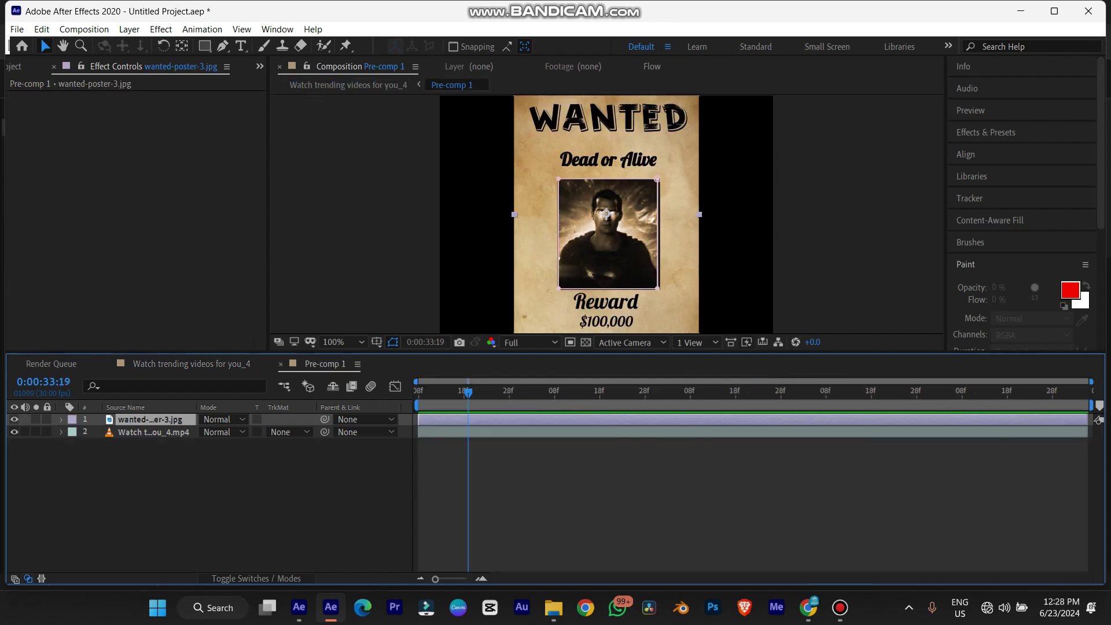
Step: Apply Brightness & Contrast to the wanted-poster-3.jpg layer with Brightness set to 40
key("ctrl+space")
type("bright")
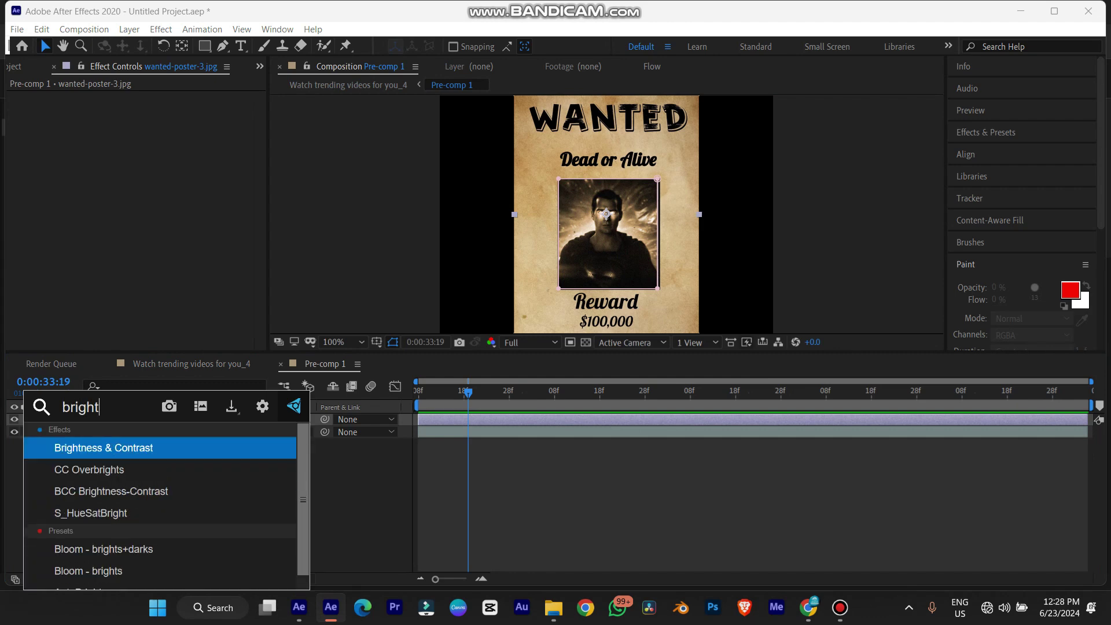
key("Return")
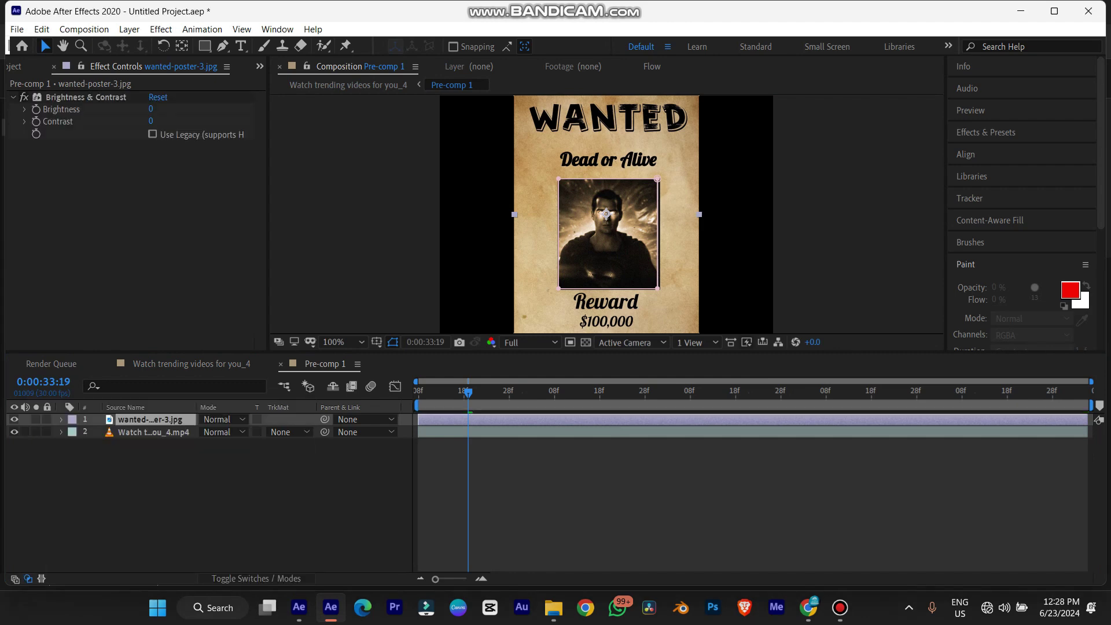
left_click_drag(151, 109, 175, 109)
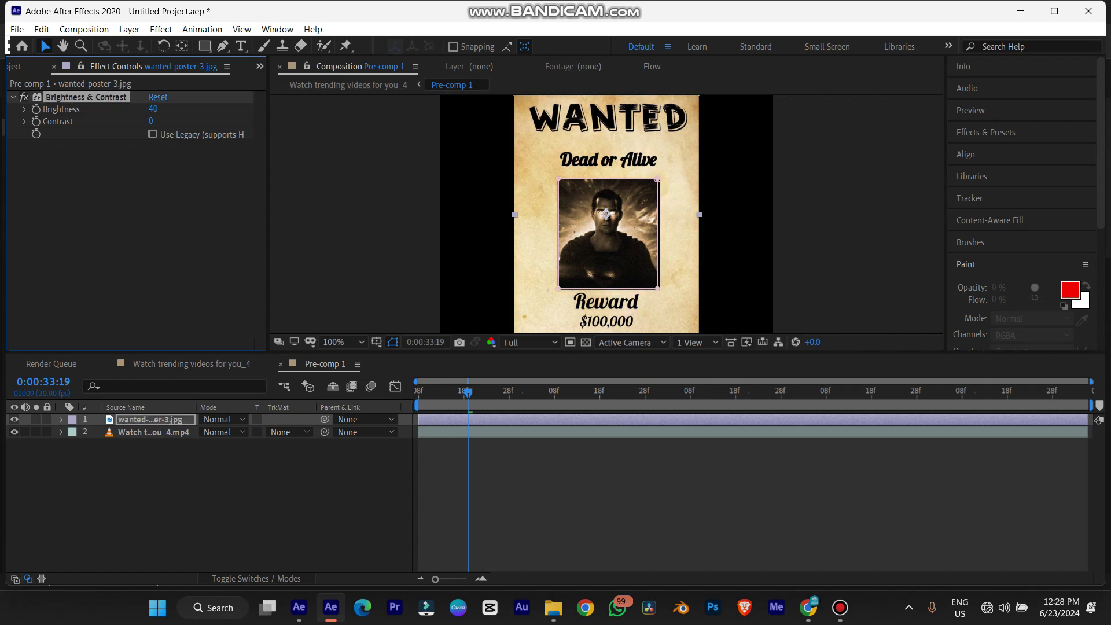
Step: Move the Brightness & Contrast effect from the poster to the video layer and set Brightness to 50 and Contrast to about 8
key("ctrl+x")
left_click(153, 433)
key("ctrl+v")
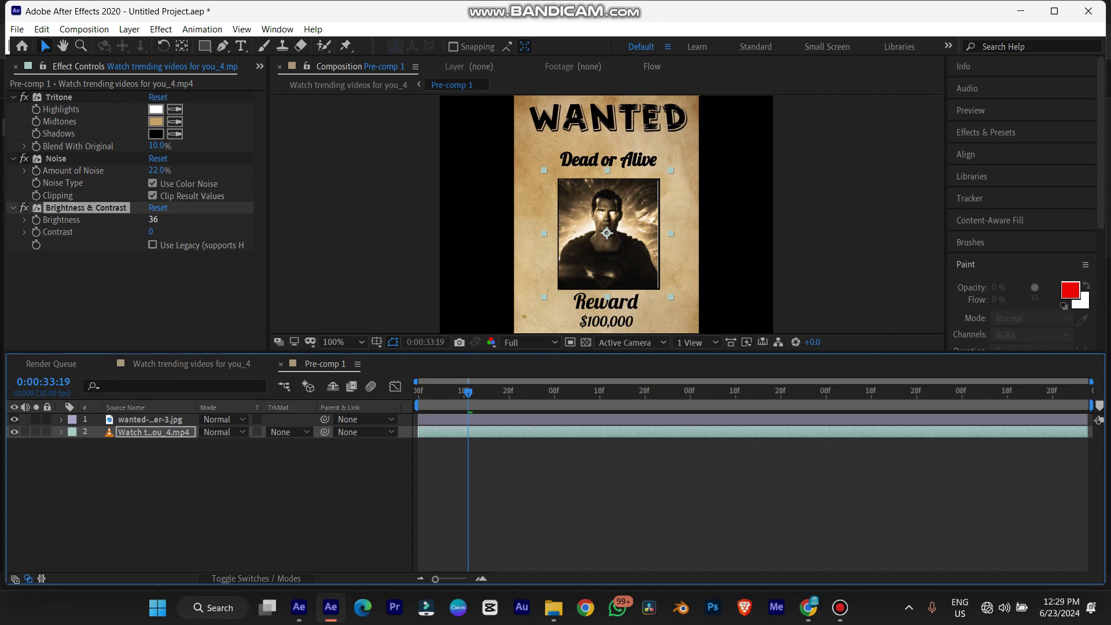
left_click_drag(153, 220, 161, 220)
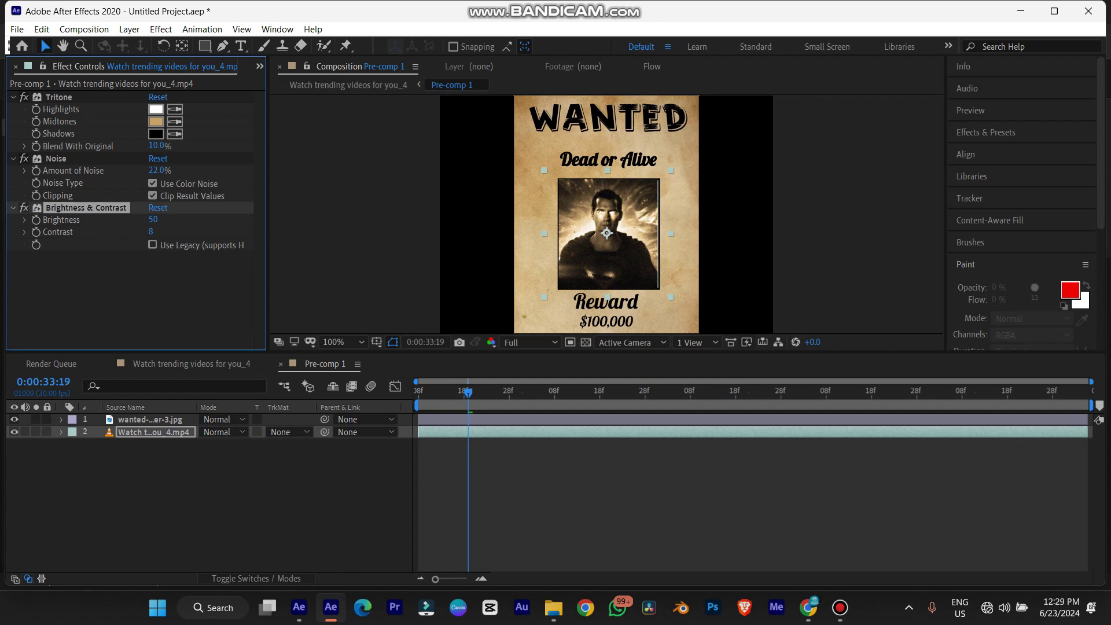
left_click_drag(151, 232, 153, 231)
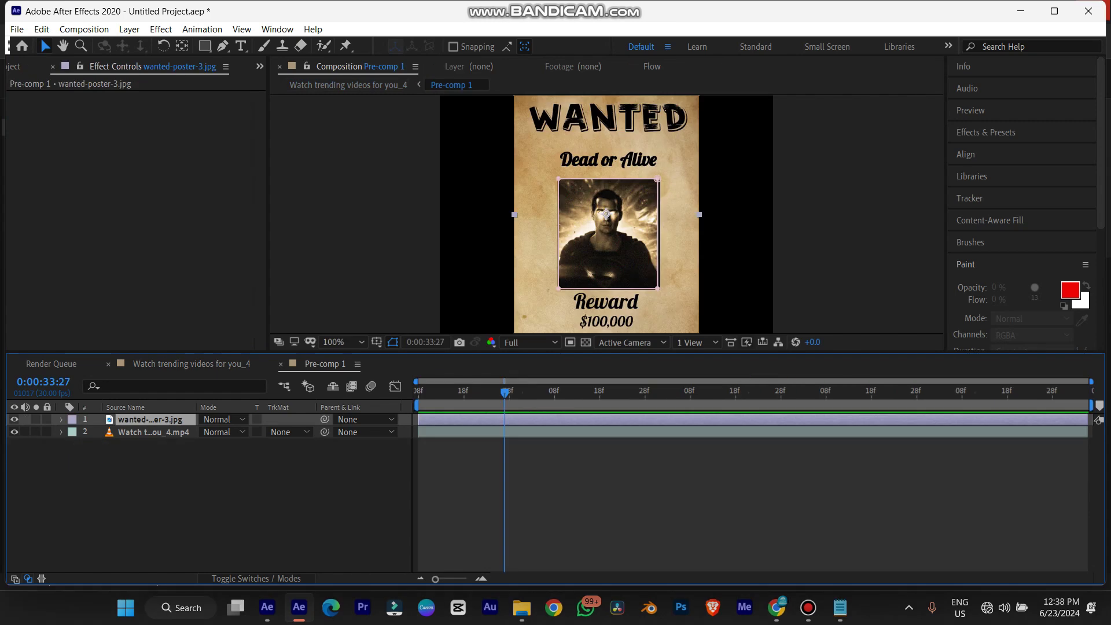
Step: Return to the main composition and apply the Wave Warp effect to the Pre-comp 1 layer
left_click(191, 364)
left_click_drag(664, 393, 639, 393)
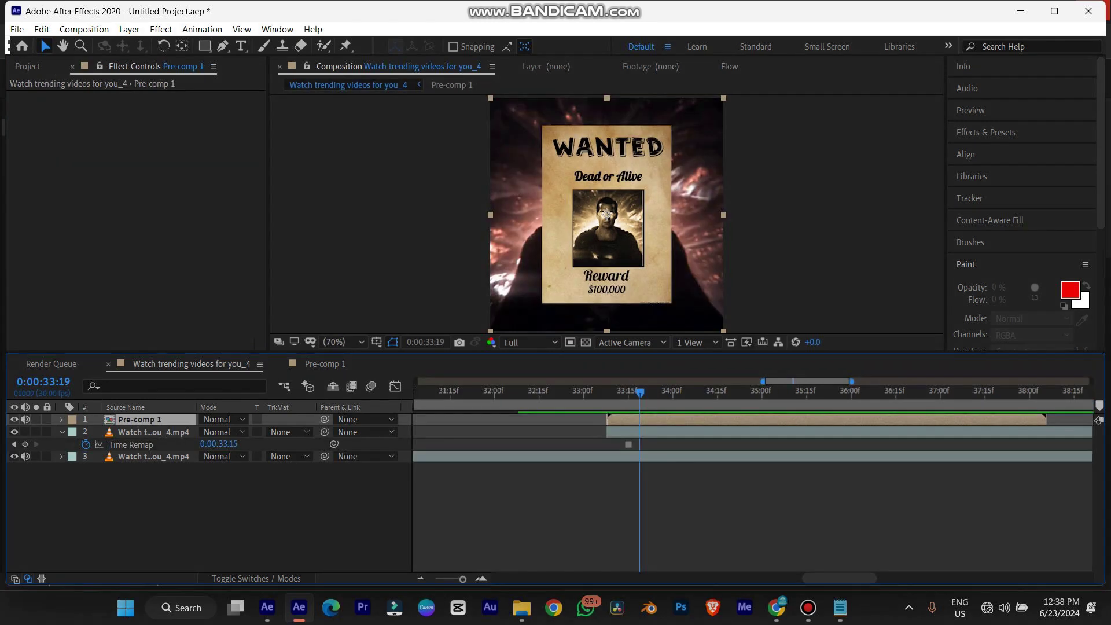
key("ctrl+space")
type("wave")
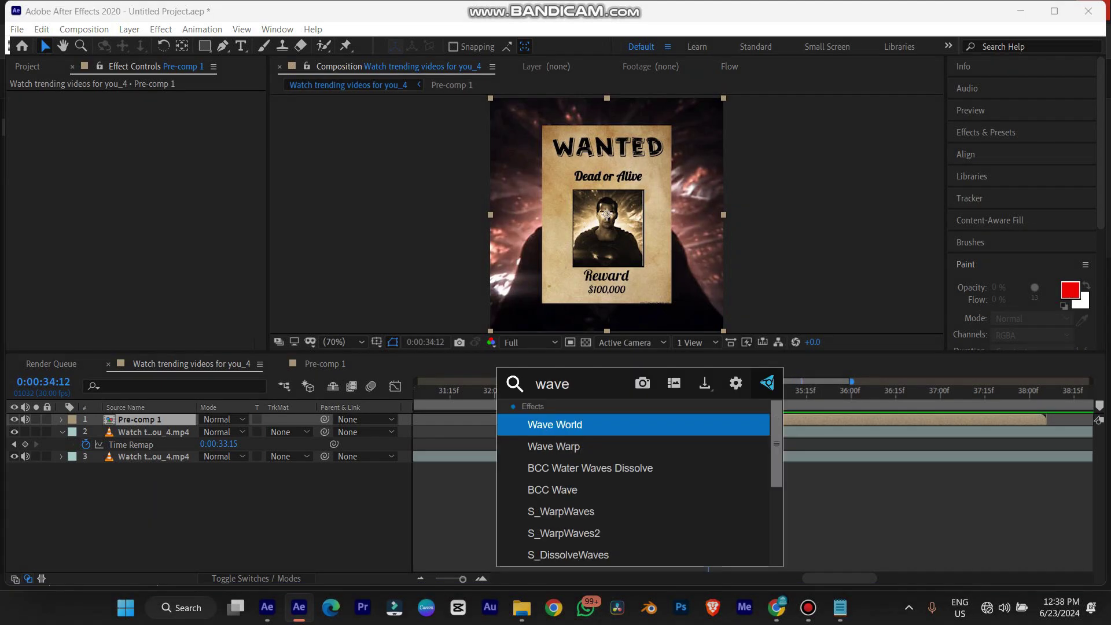
key("Down")
key("Return")
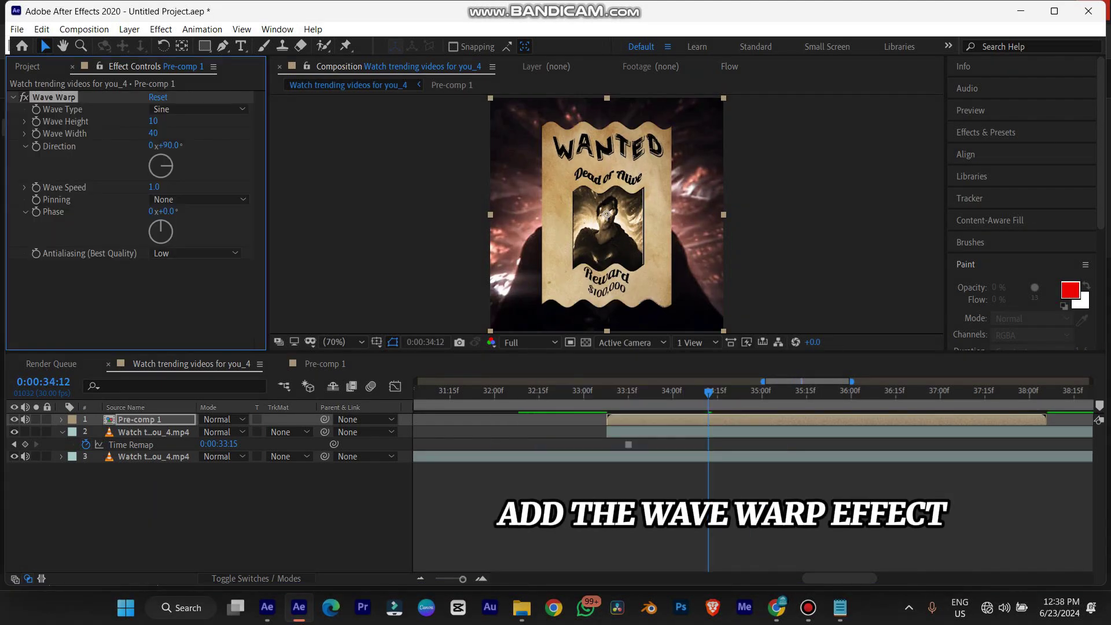
Step: Set the Wave Warp height to 5 and width to 500, and preview the poster's movement
left_click(153, 121)
type("5")
key("Tab")
key("BackSpace")
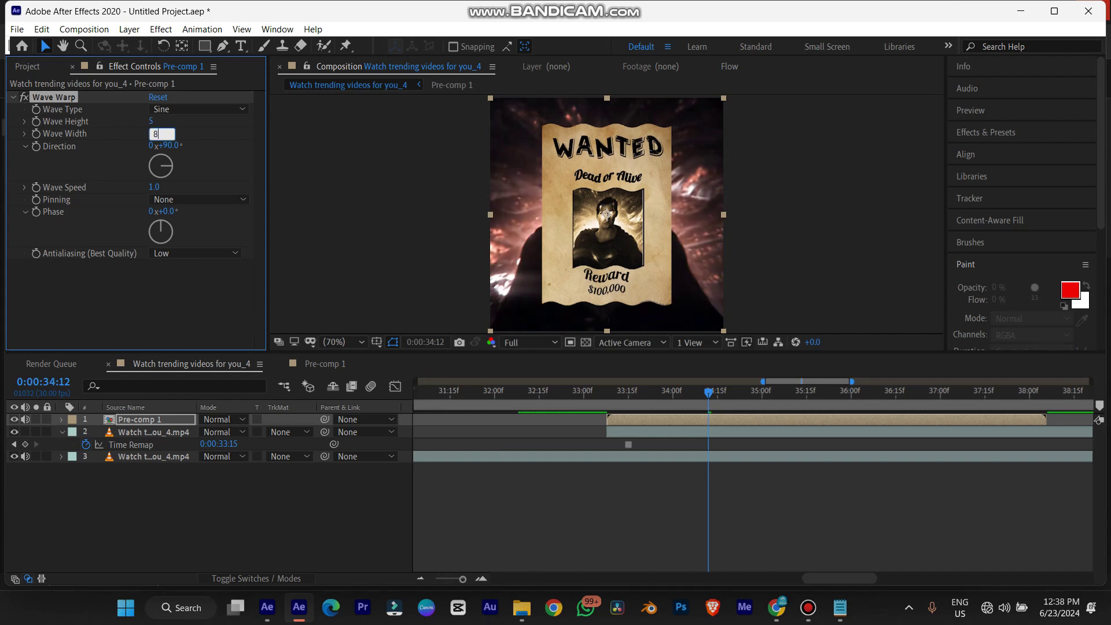
type("500")
key("Return")
left_click(586, 392)
key("space")
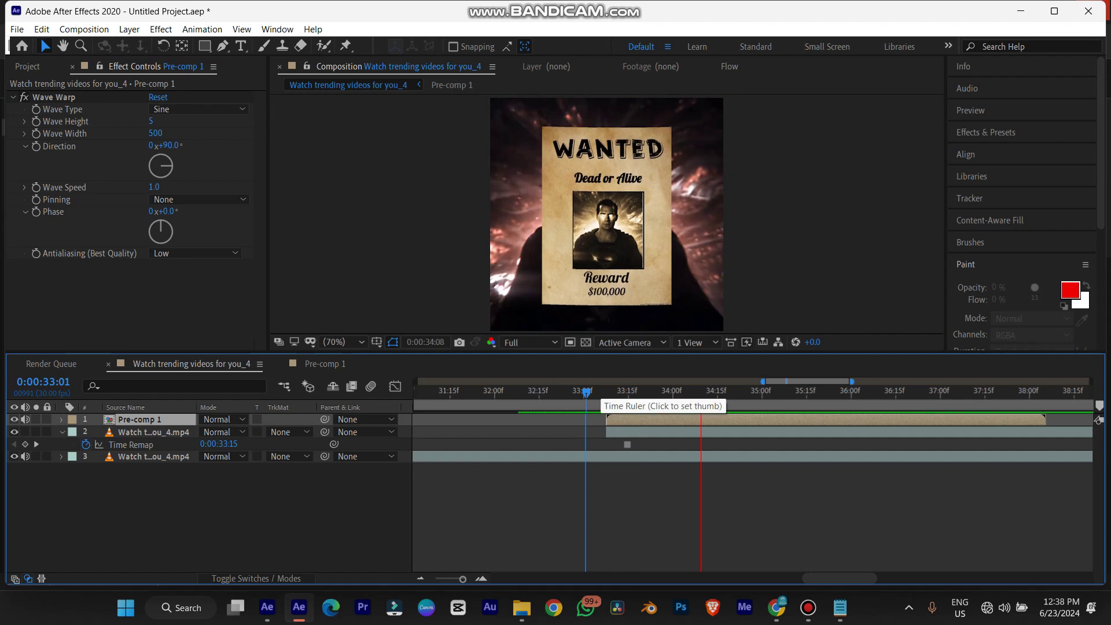
Step: Mute the audio of Pre-comp 1 and the base video layer, and preview the poster's wave motion
key("space")
left_click(25, 419)
left_click(25, 457)
key("space")
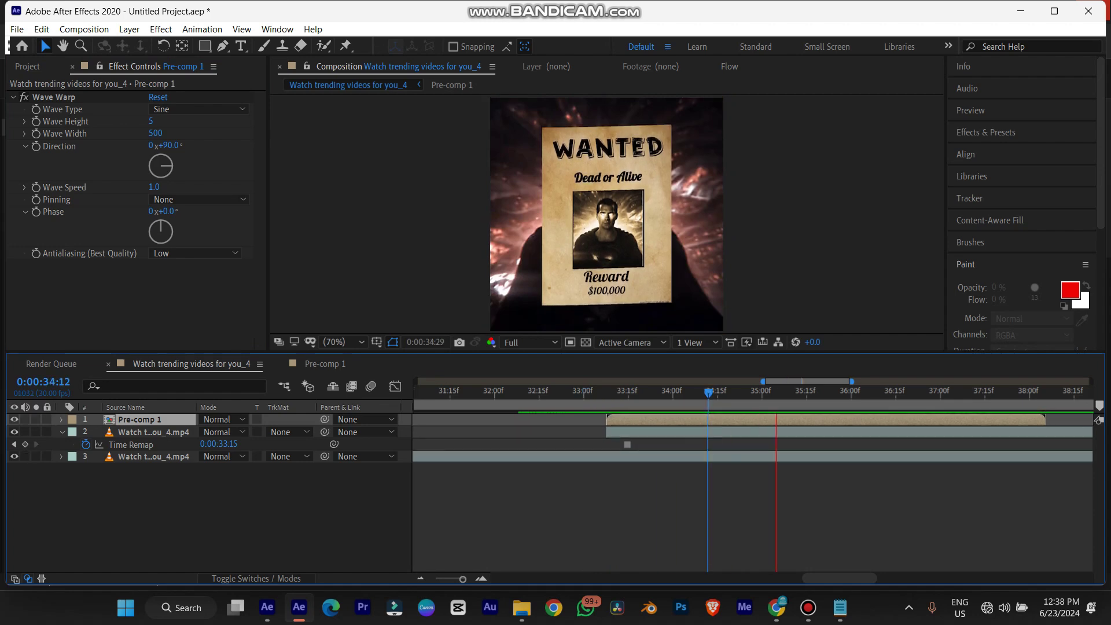
key("space")
Step: Set the Wave Warp width to 800 and the wave height to 3, previewing the poster after each change
left_click_drag(156, 134, 177, 134)
left_click(156, 134)
type("800")
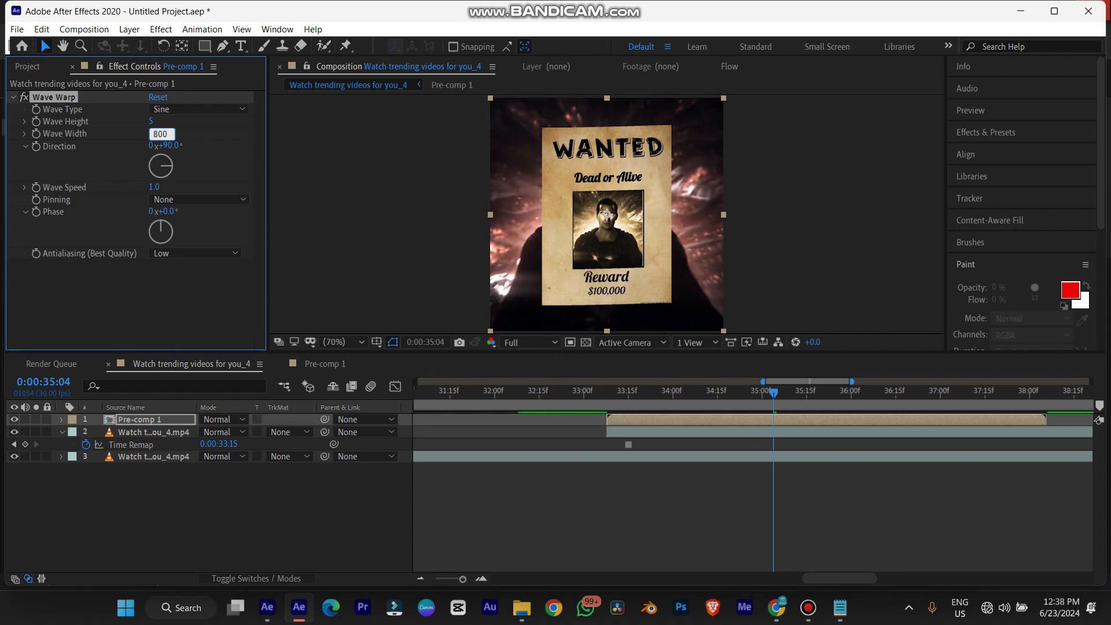
key("Return")
key("space")
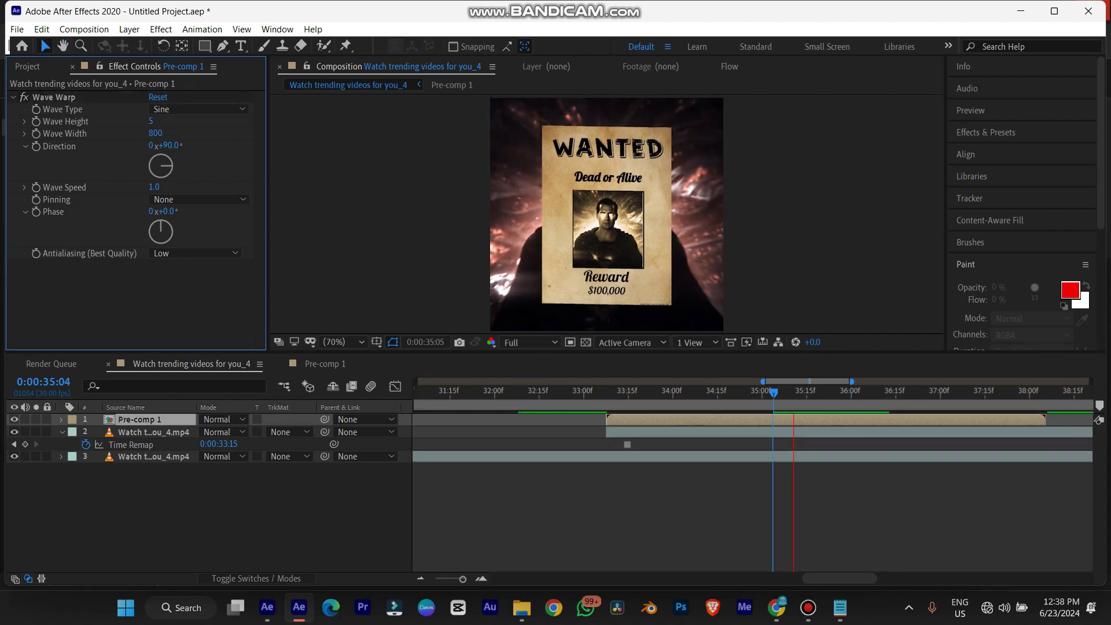
left_click(151, 121)
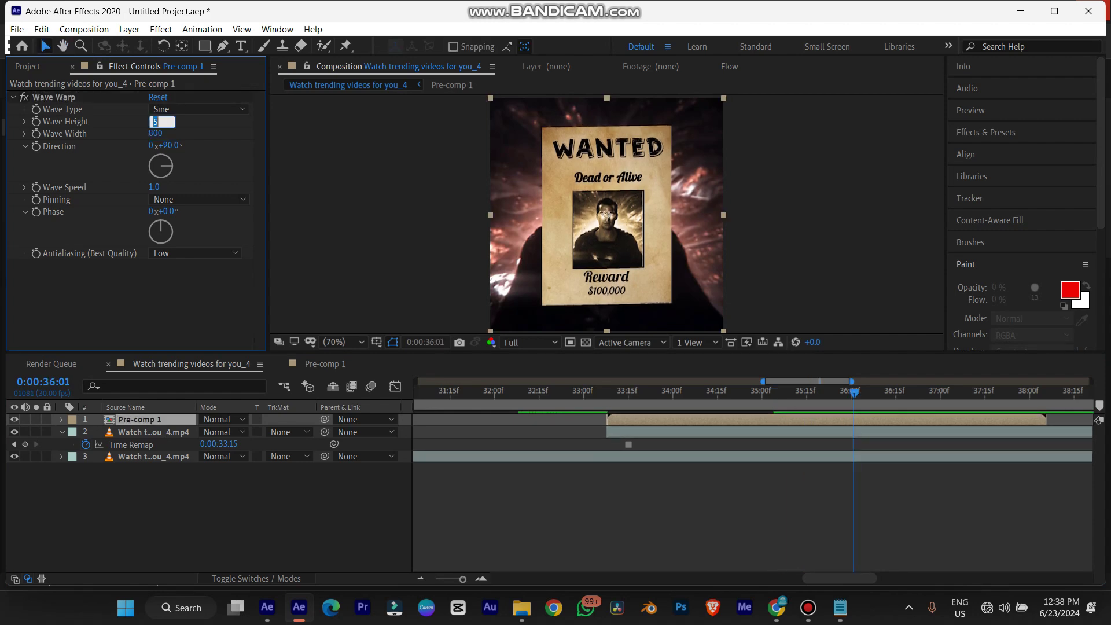
type("3")
key("Return")
key("space")
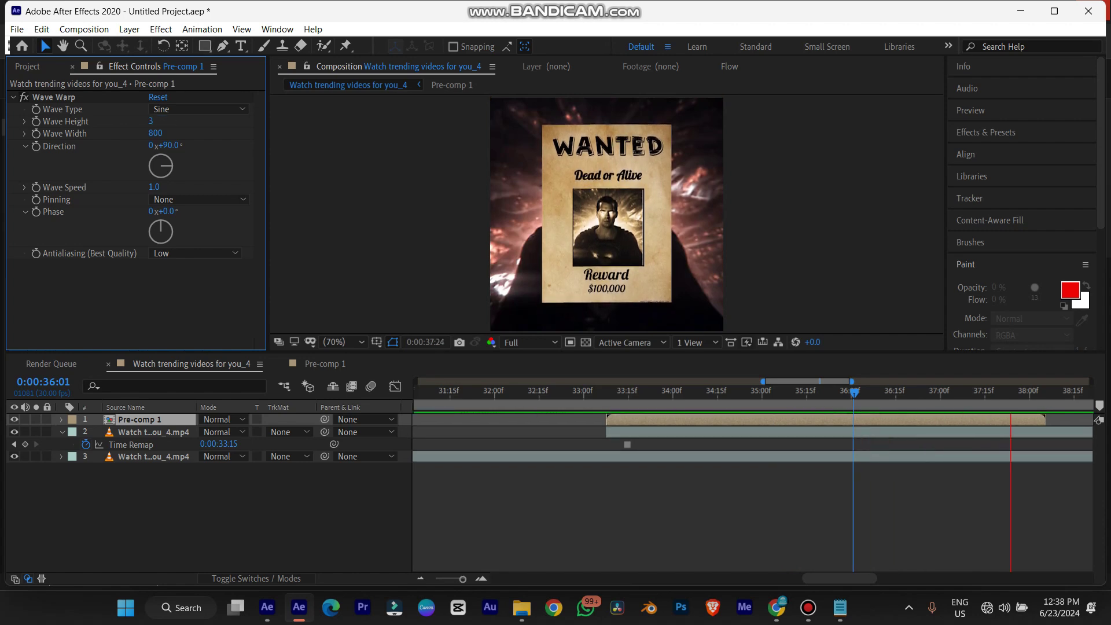
Step: Raise the Wave Warp width to 844 and preview the poster section from 0:00:33:06
left_click_drag(156, 134, 181, 134)
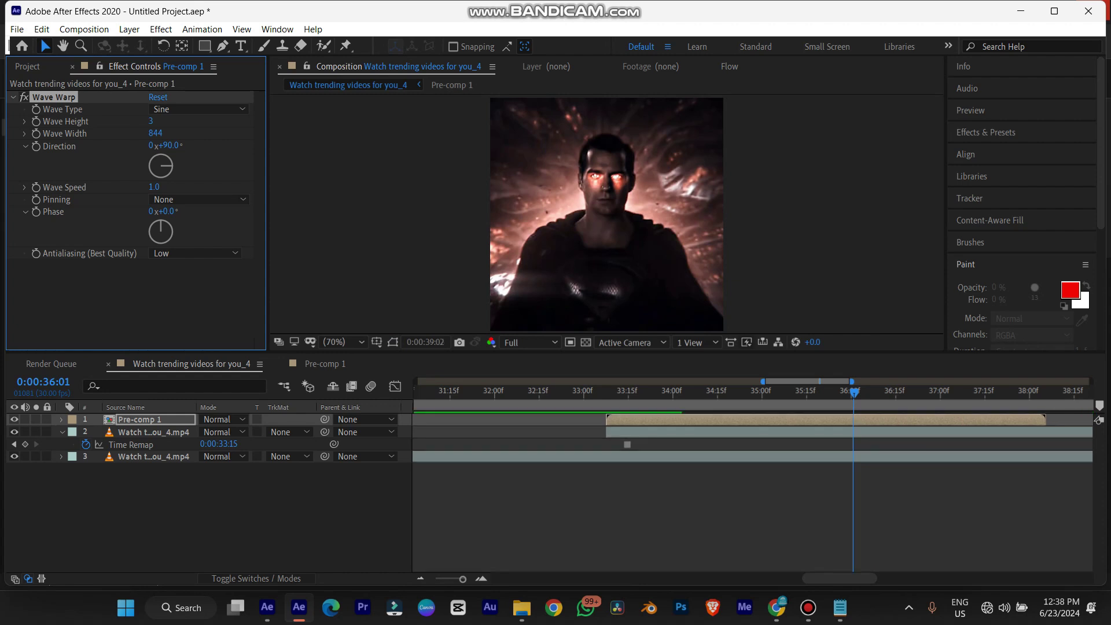
left_click(601, 393)
key("space")
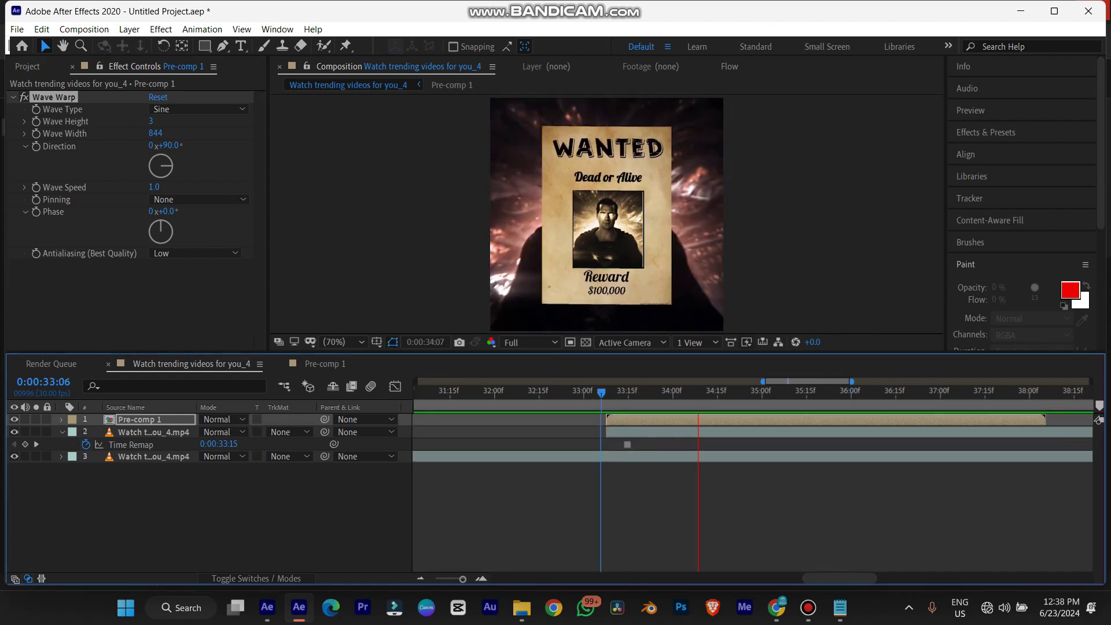
key("space")
mouse_move(722, 392)
left_mouse_down()
mouse_move(694, 392)
mouse_move(726, 393)
left_mouse_up()
key("space")
key("space")
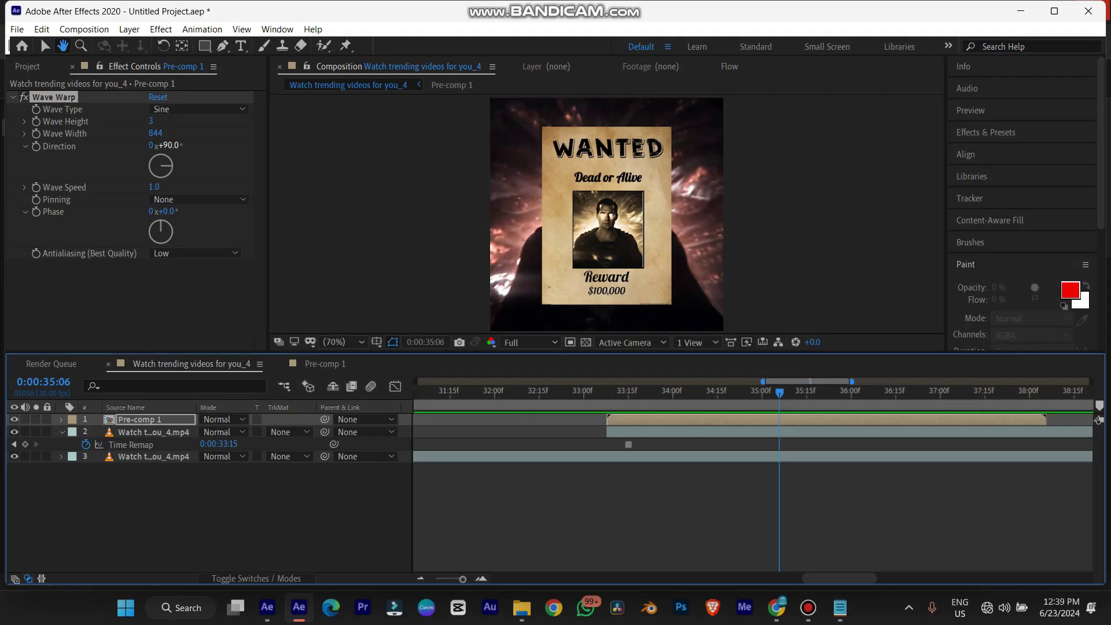
key("space")
Step: Set the Wave Warp direction to 180° and show the whole composition duration in the timeline
left_click_drag(169, 165, 168, 175)
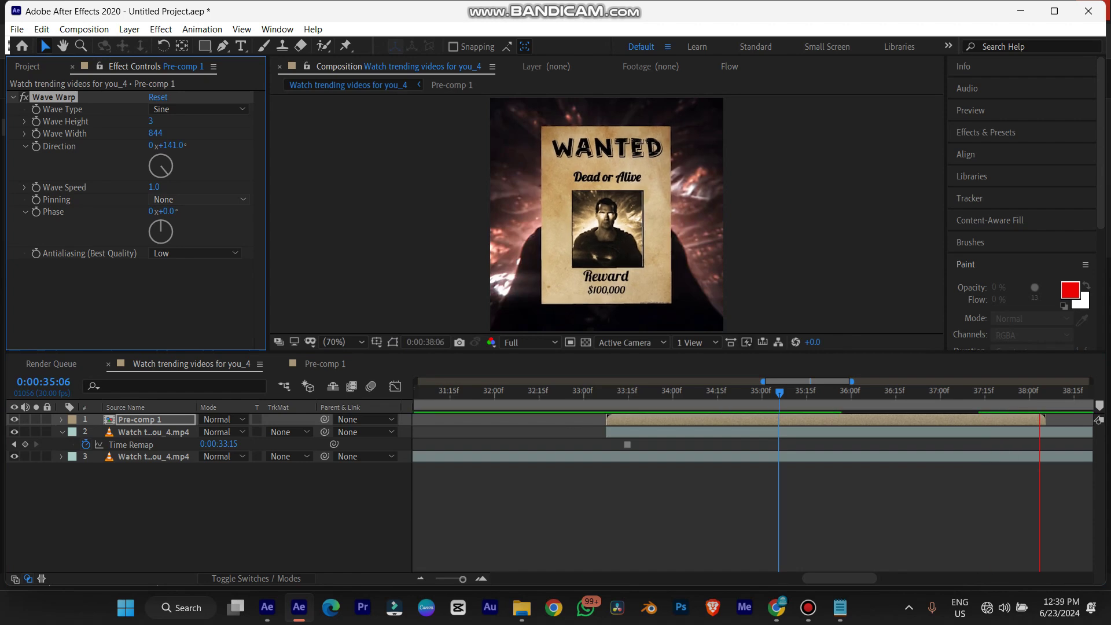
left_click(167, 145)
type("180")
key("Return")
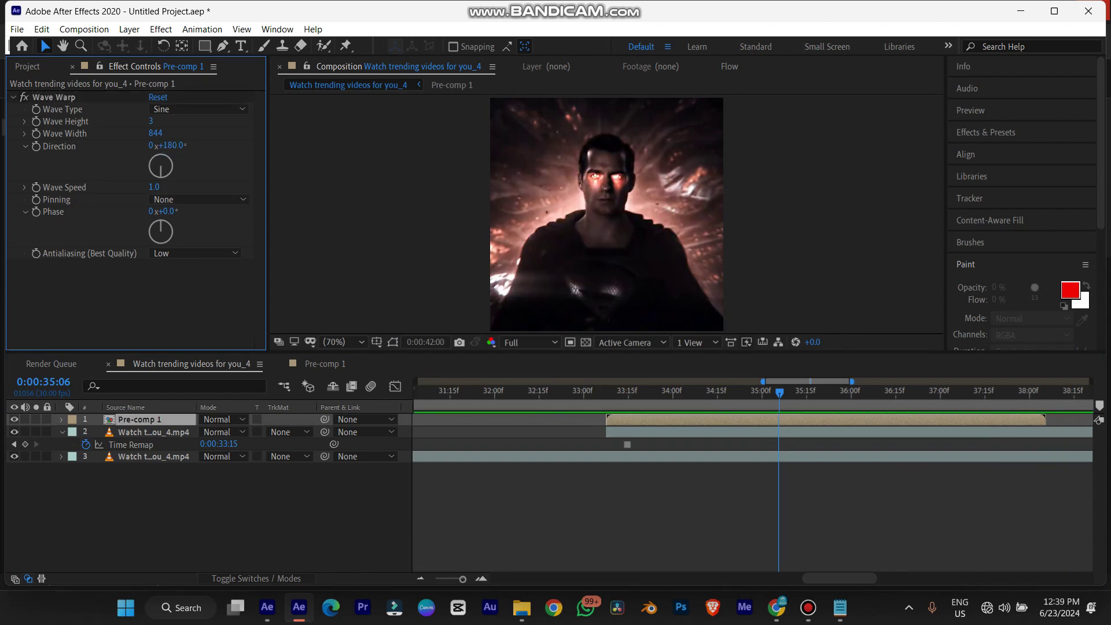
key("minus")
key("minus")
key("minus")
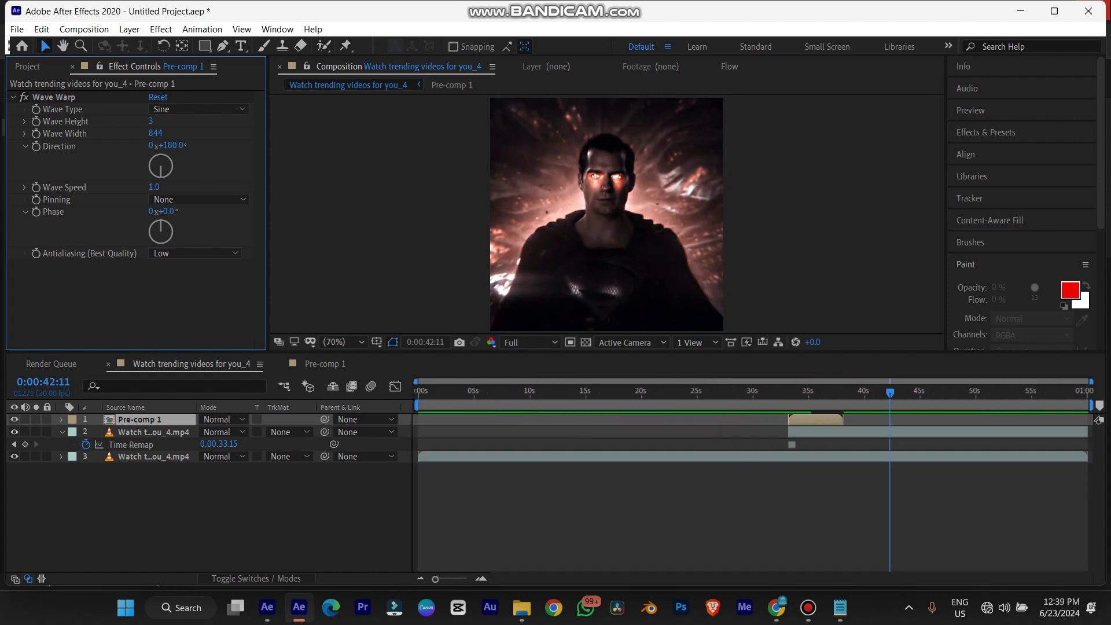
Step: Return the Wave Warp direction to 90° and apply the Roughen Edges effect to Pre-comp 1
left_click(791, 393)
key("space")
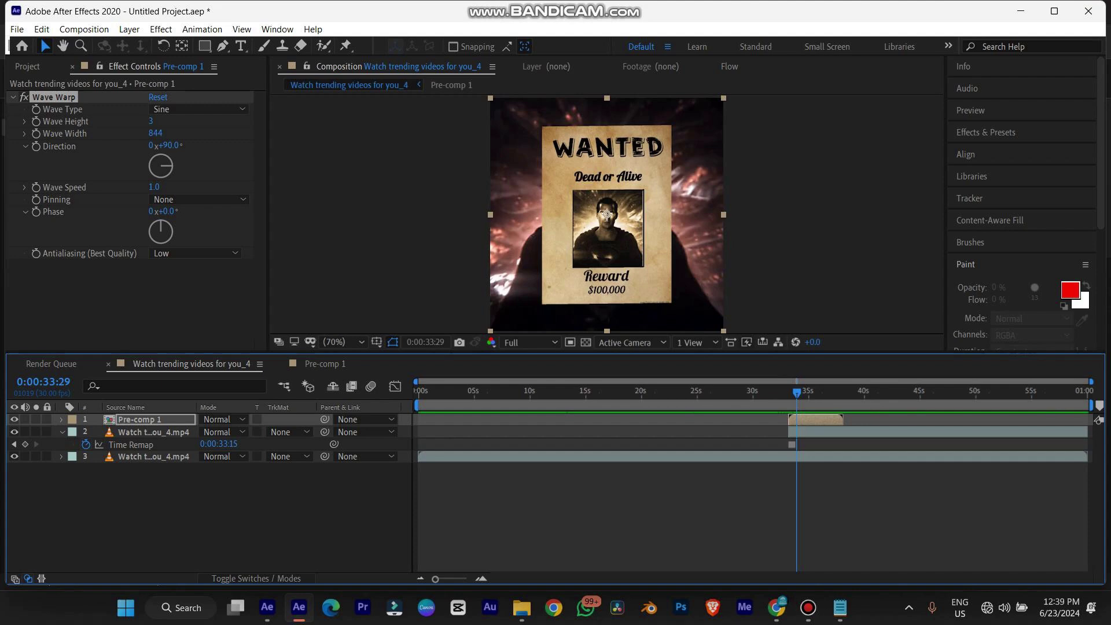
key("ctrl+space")
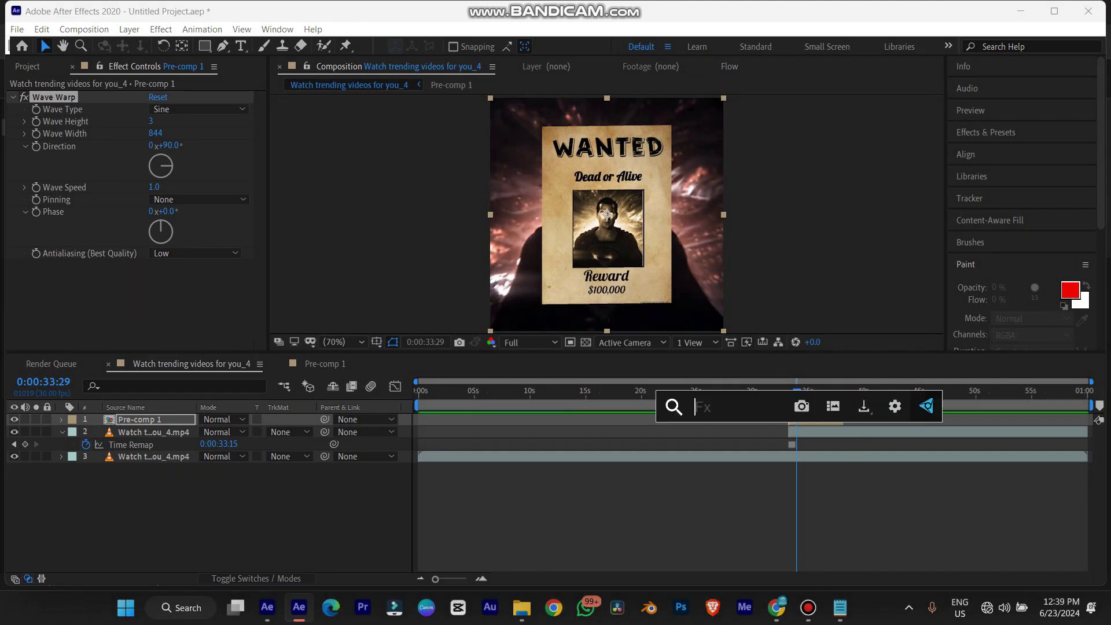
type("rough")
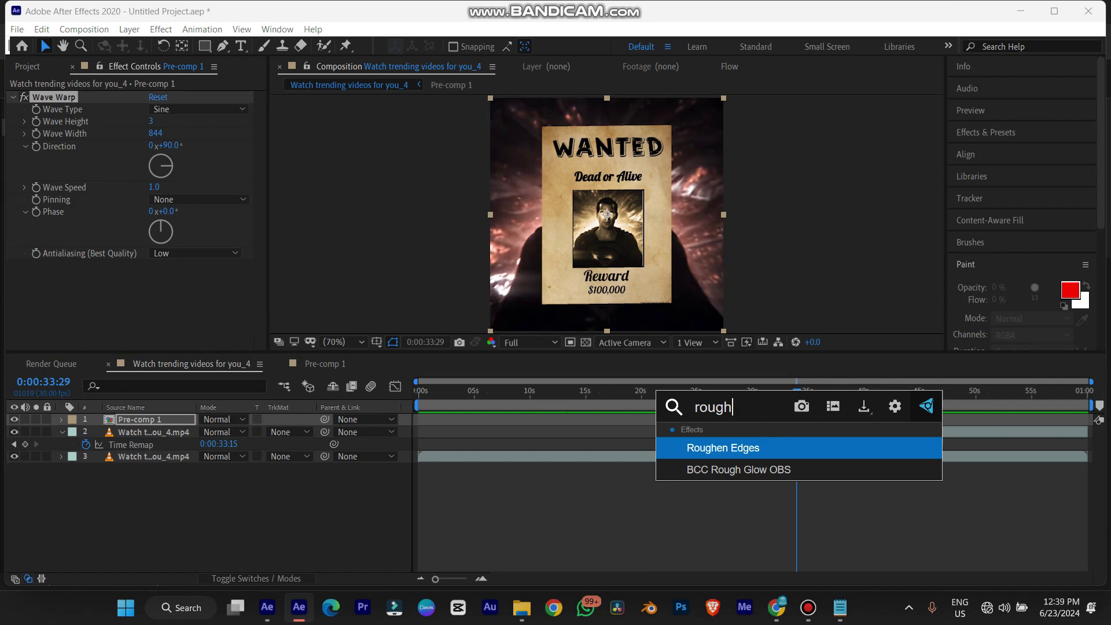
key("Return")
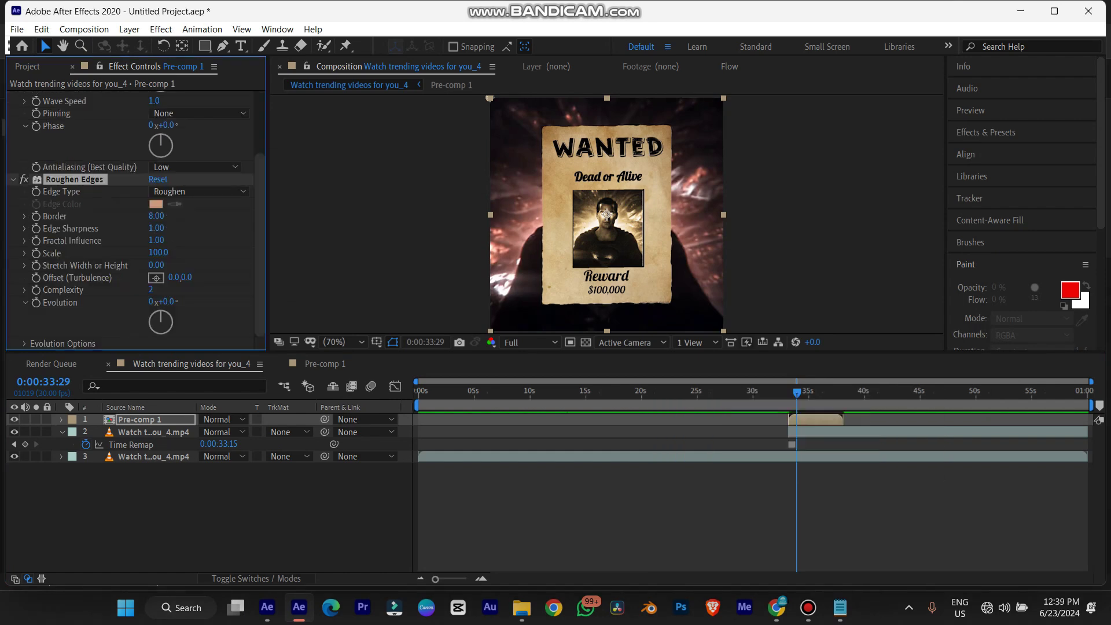
Step: Set the Roughen Edges border to 11.70 and edge sharpness to 1.04, comparing the poster with the effect off and on
left_click(345, 343)
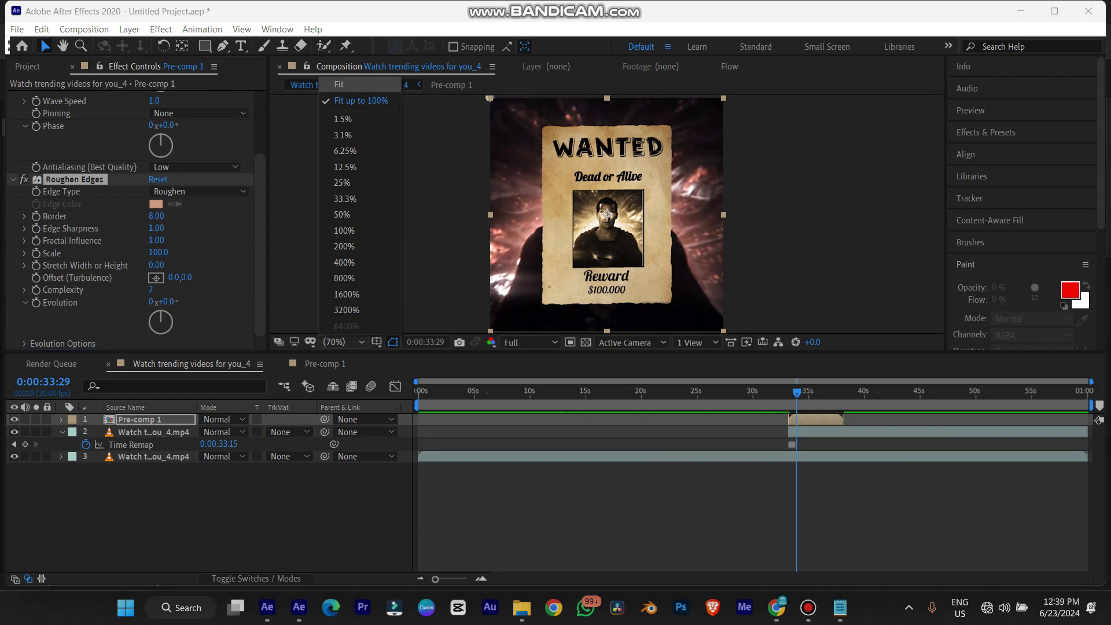
left_click(360, 102)
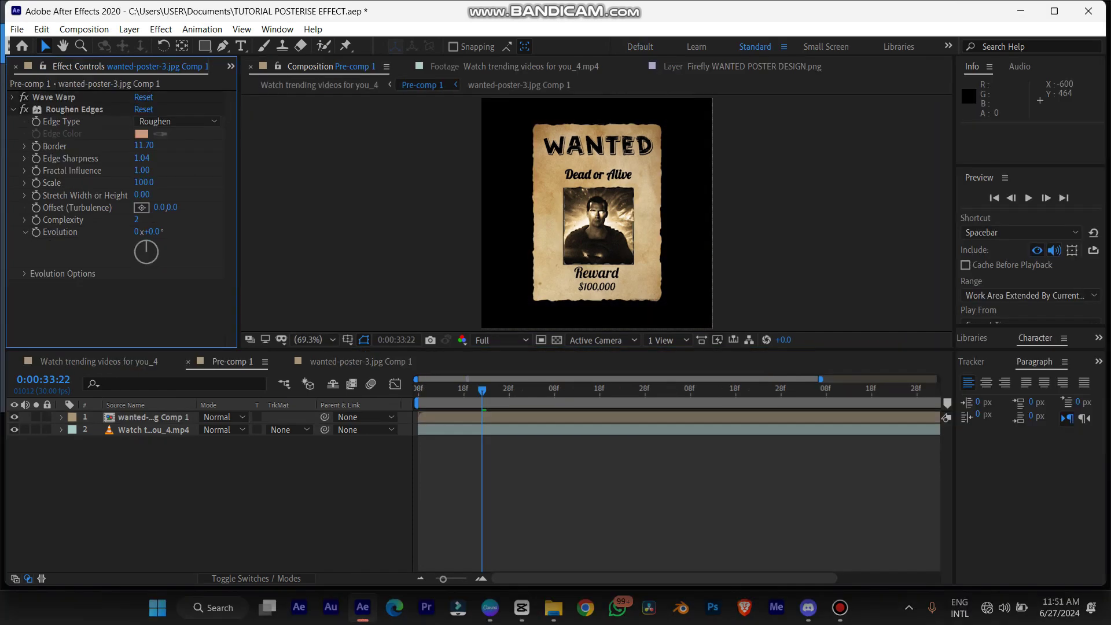
left_click(24, 109)
left_click(23, 109)
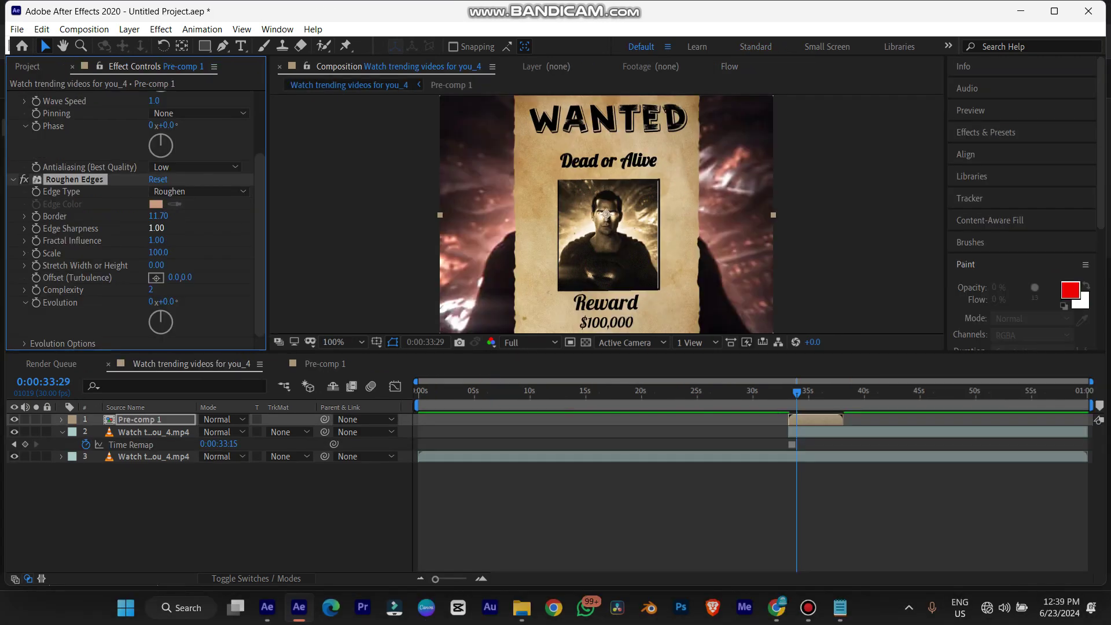
left_click_drag(156, 228, 159, 228)
left_click(204, 242)
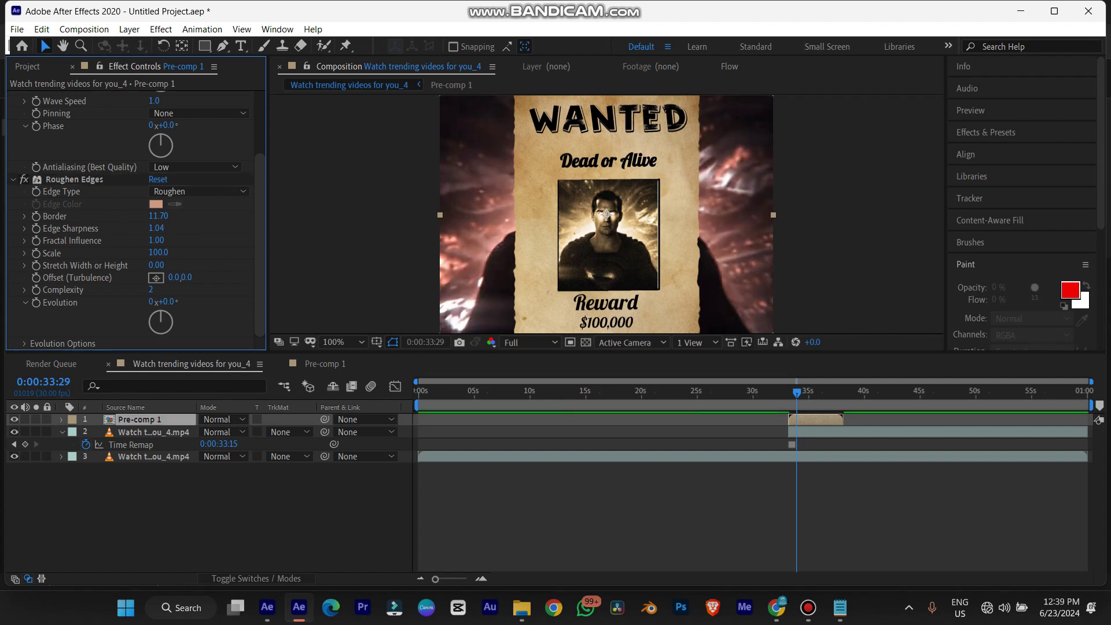
left_click(12, 180)
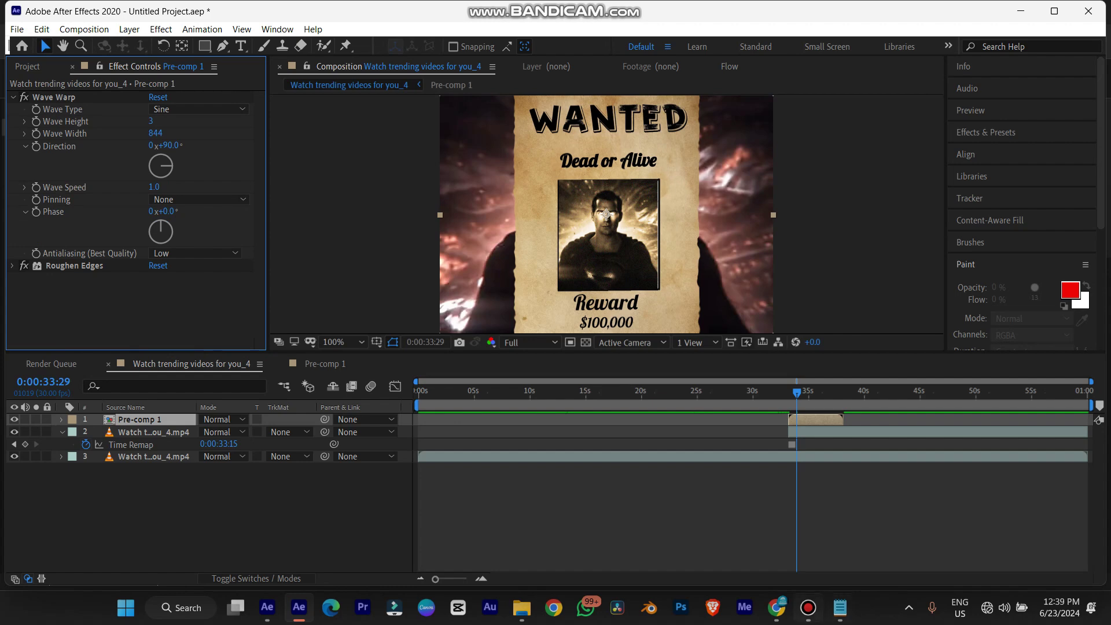
Step: Apply the Drop Shadow effect to Pre-comp 1
left_click(839, 608)
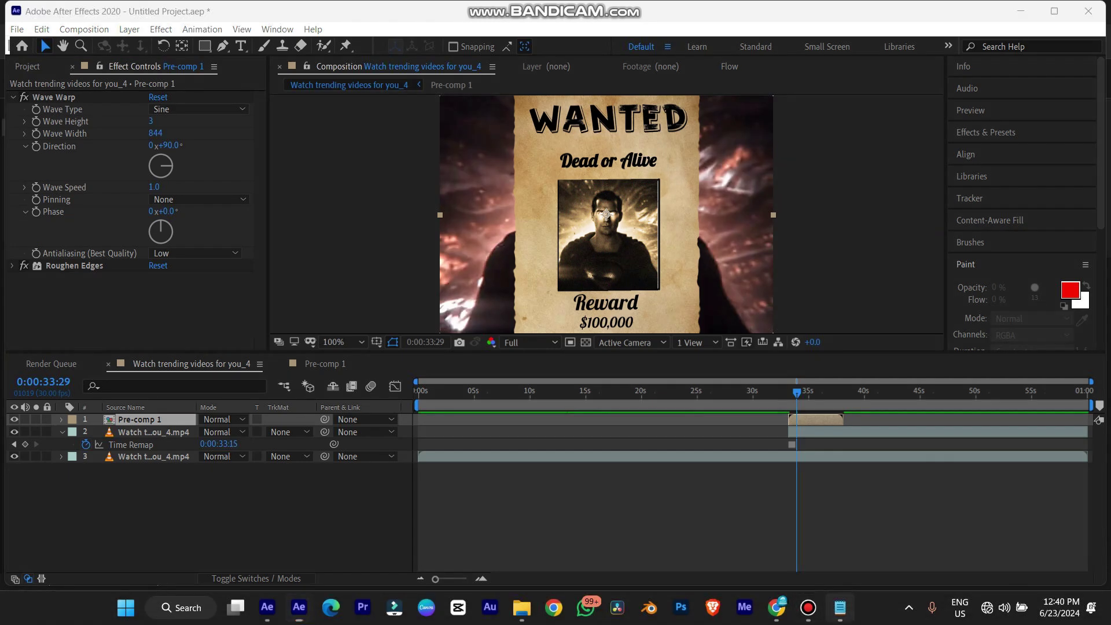
key("ctrl+space")
type("drop")
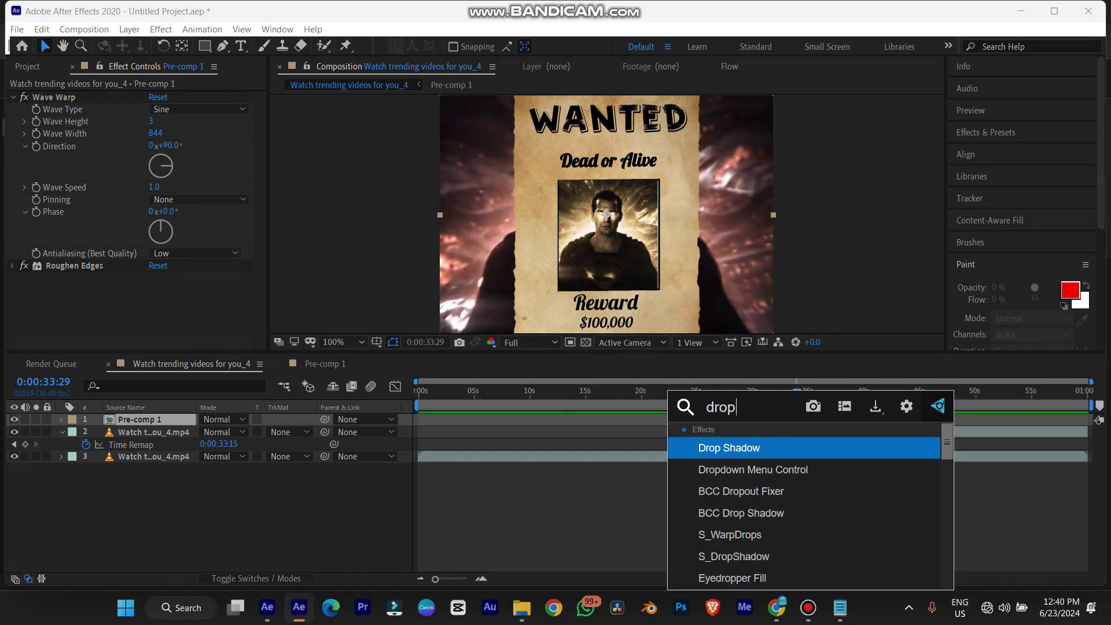
key("Return")
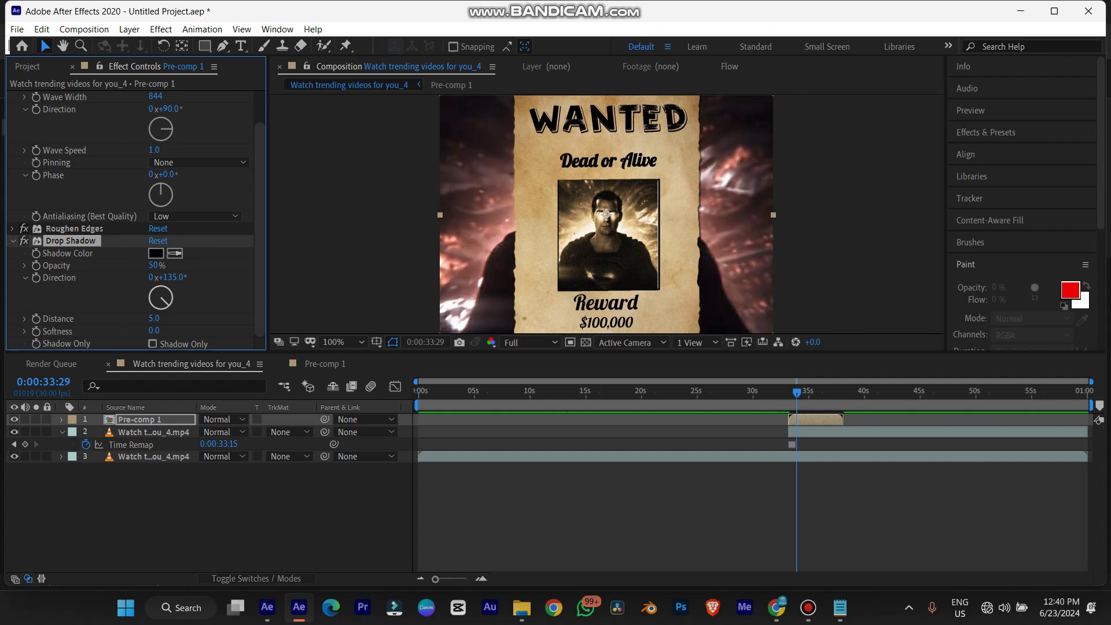
Step: Set the drop shadow's direction to 237°, distance to 24, opacity to 53% and softness to 17, comparing it off and on
mouse_move(167, 303)
left_mouse_down()
mouse_move(150, 298)
mouse_move(163, 318)
left_mouse_up()
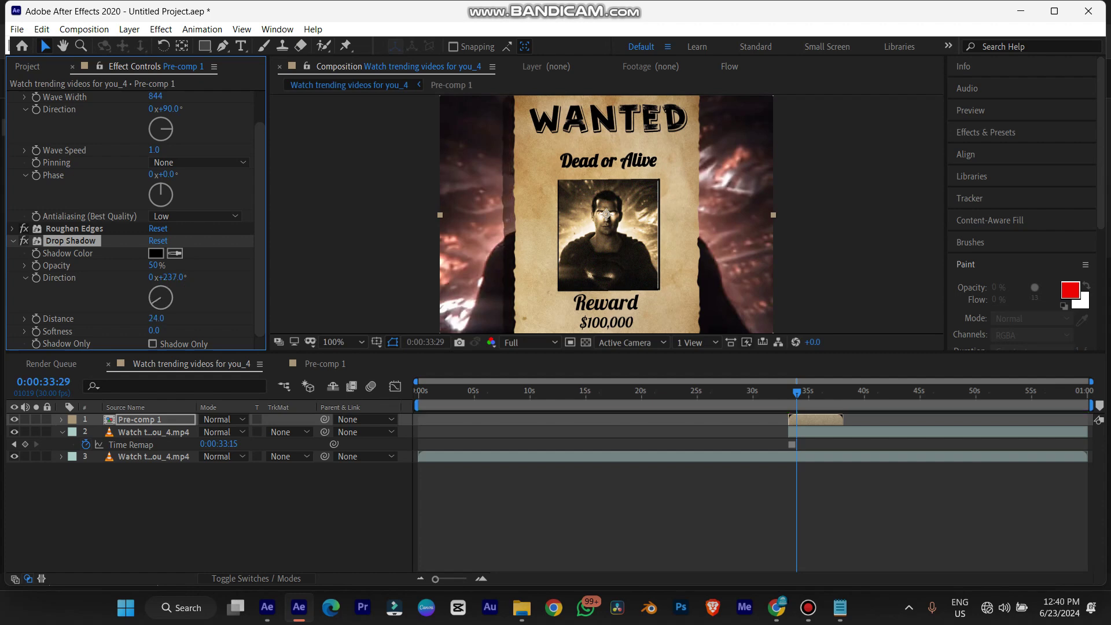
left_click_drag(153, 265, 155, 266)
left_click_drag(154, 331, 164, 330)
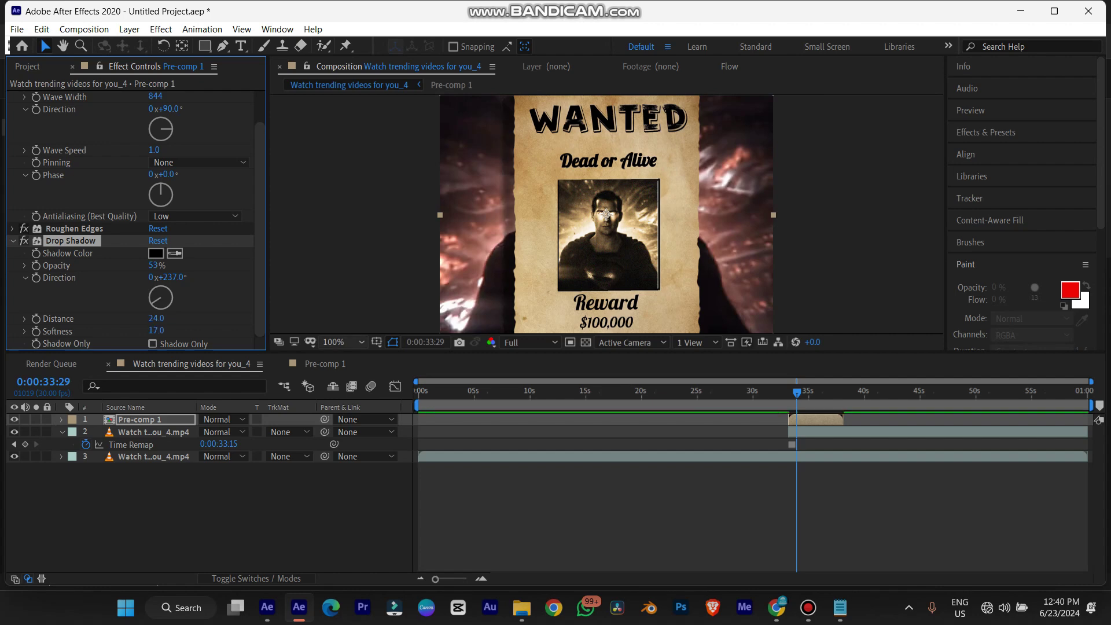
left_click(341, 343)
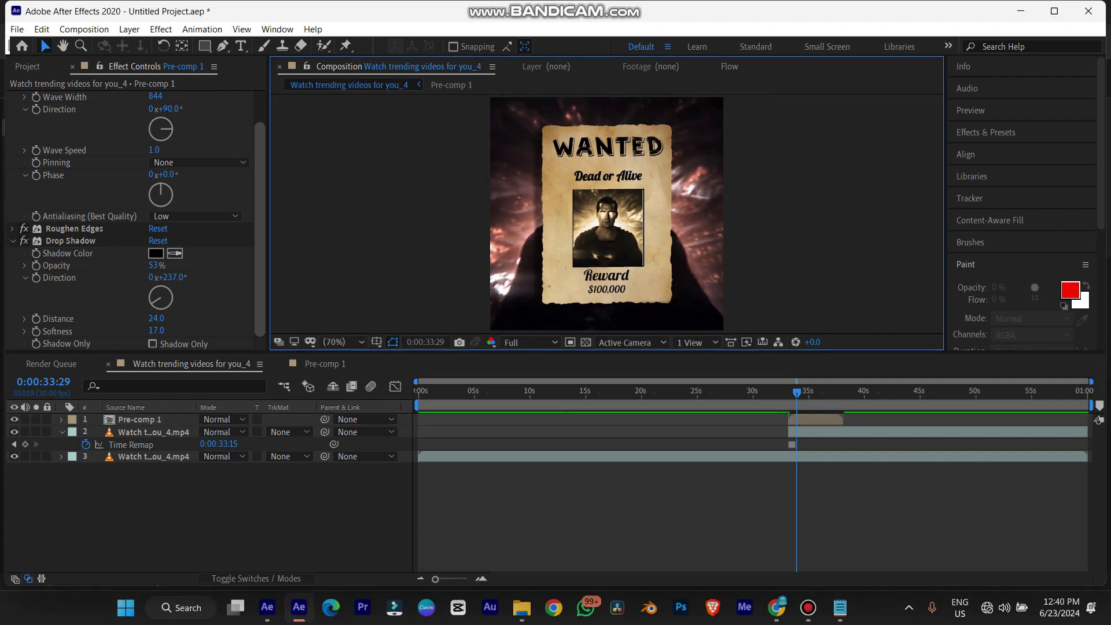
left_click(24, 241)
left_click(24, 241)
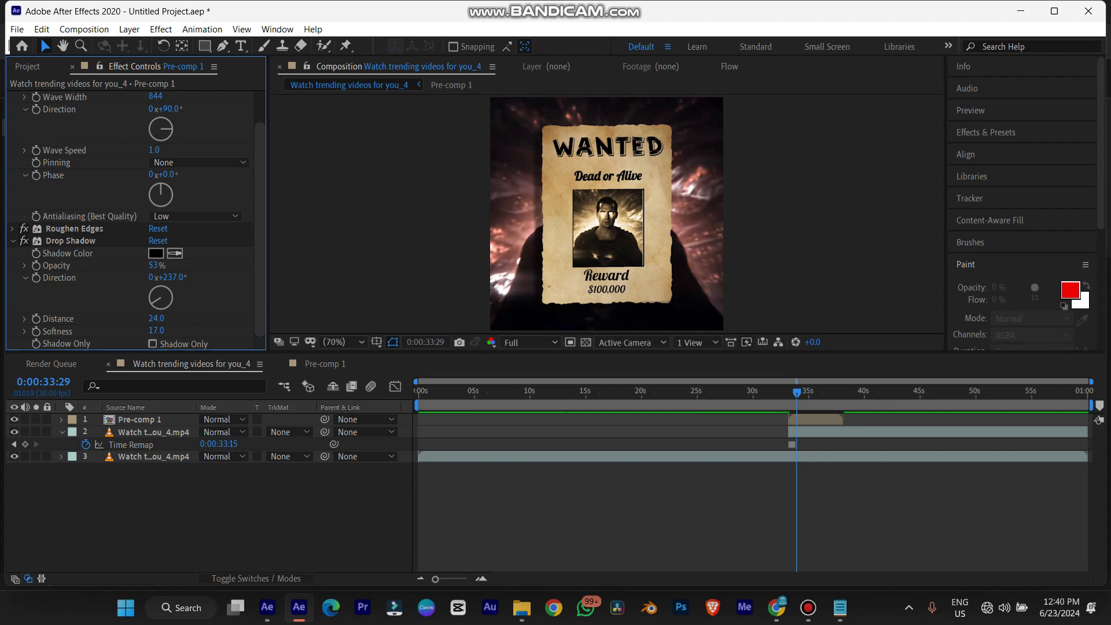
left_click(13, 241)
Step: Apply the Deep Glow effect to Pre-comp 1
key("ctrl+space")
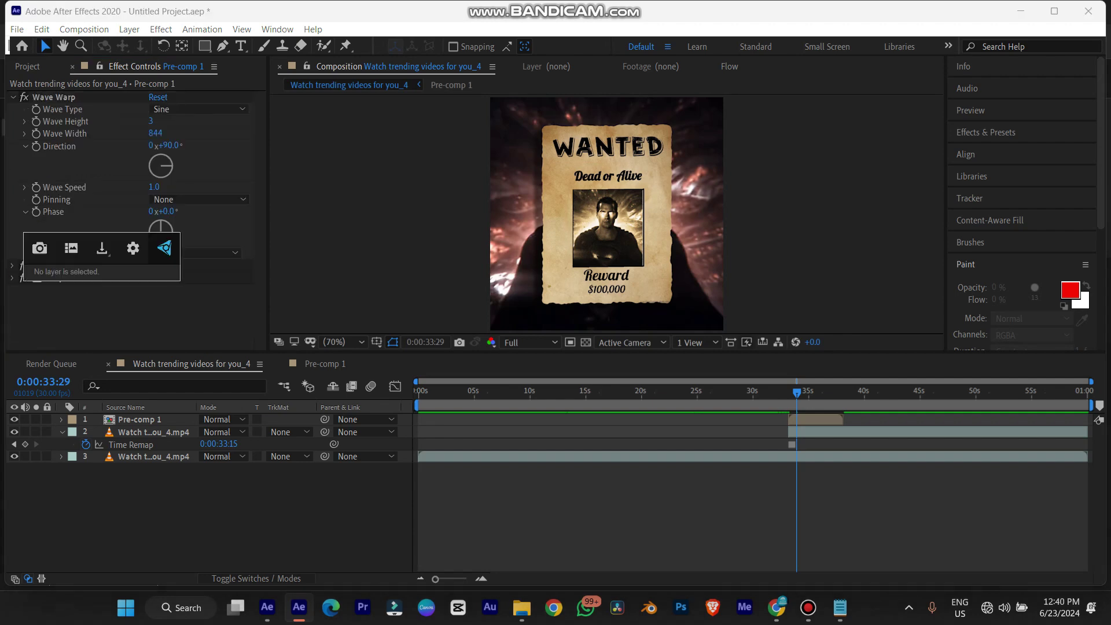
left_click(140, 419)
key("ctrl+space")
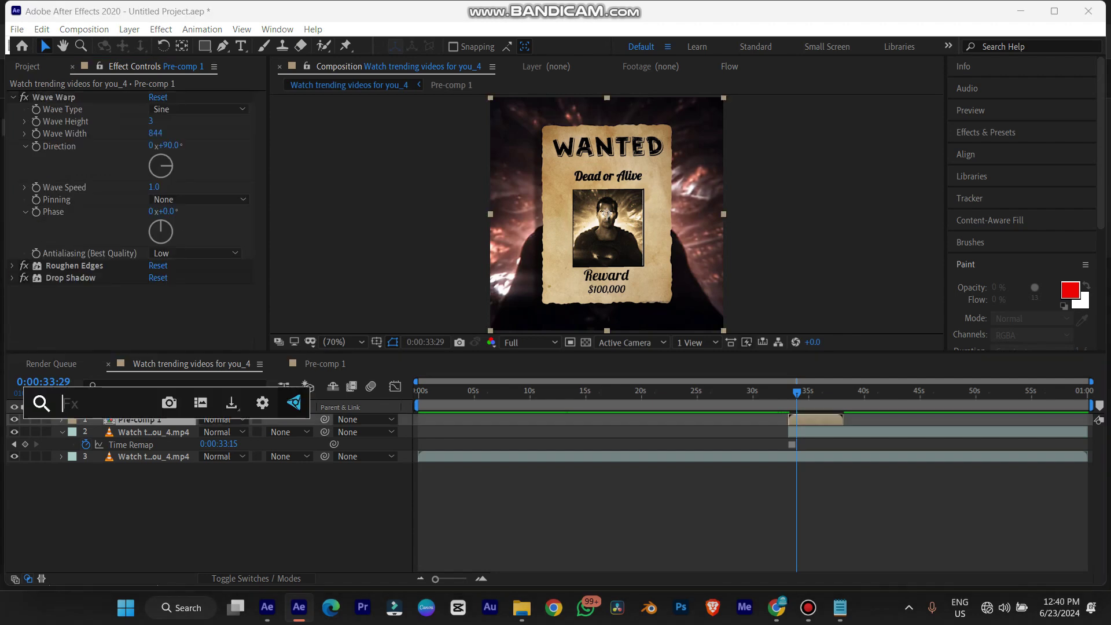
type("deep")
key("Return")
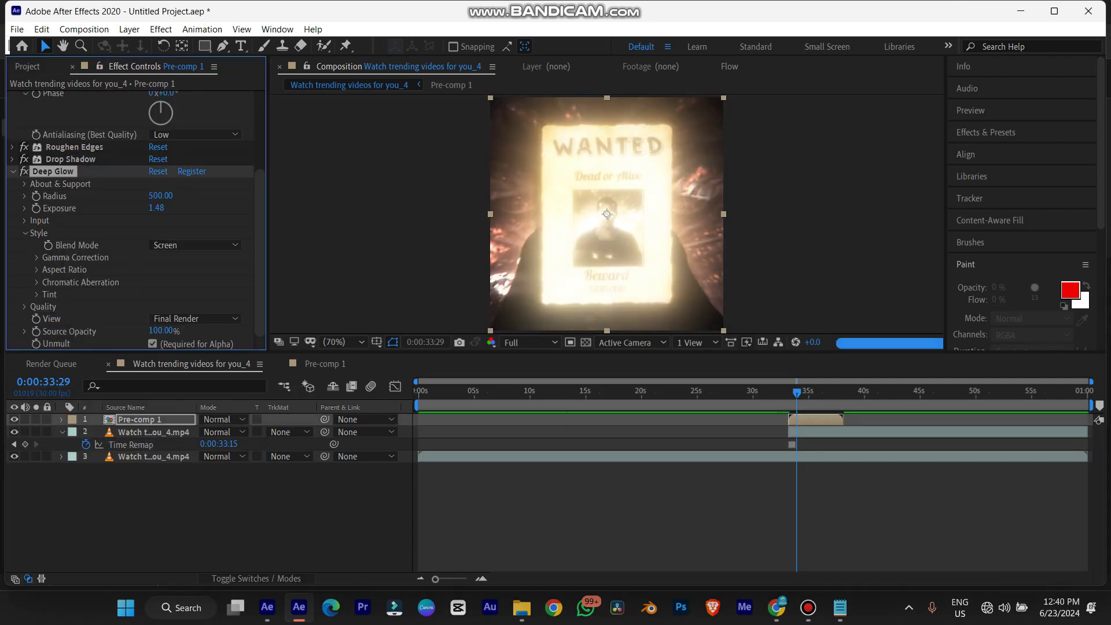
Step: Reduce the Deep Glow exposure to 0.09 and radius to 205, checking the glow at another point of the poster section
left_click_drag(156, 208, 316, 196)
left_click_drag(156, 208, 20, 196)
mouse_move(160, 195)
left_mouse_down()
mouse_move(110, 196)
mouse_move(152, 209)
left_mouse_up()
left_click(752, 510)
left_click_drag(797, 393, 812, 393)
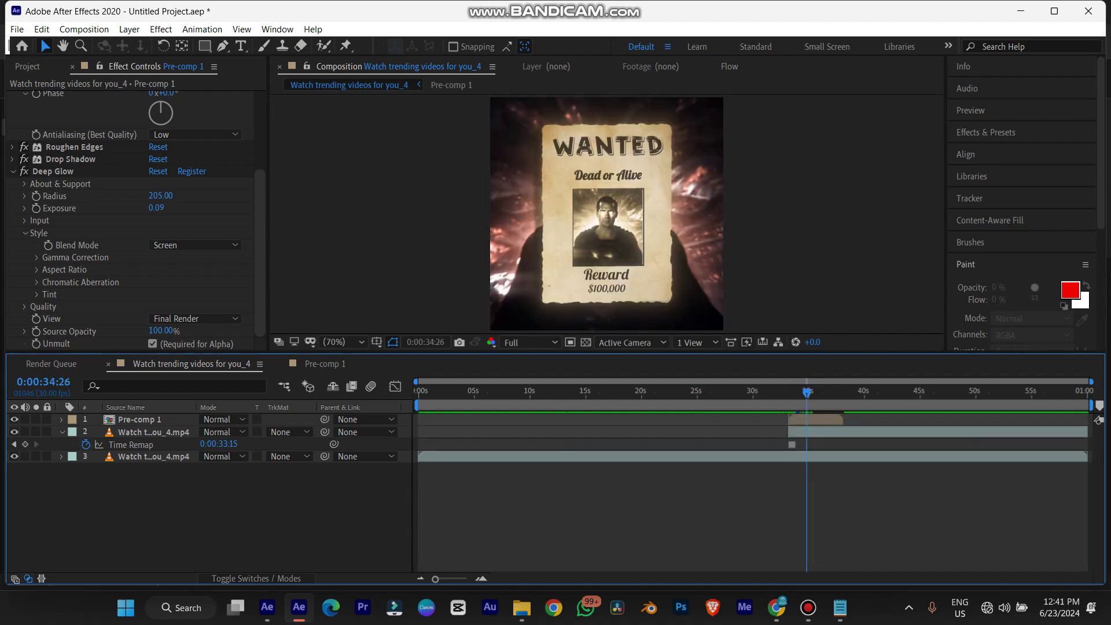
Step: Apply the Tint effect to the time-remapped video layer beneath the poster, working at its keyframe at 0:00:33:15
left_click(829, 432)
left_click(15, 419)
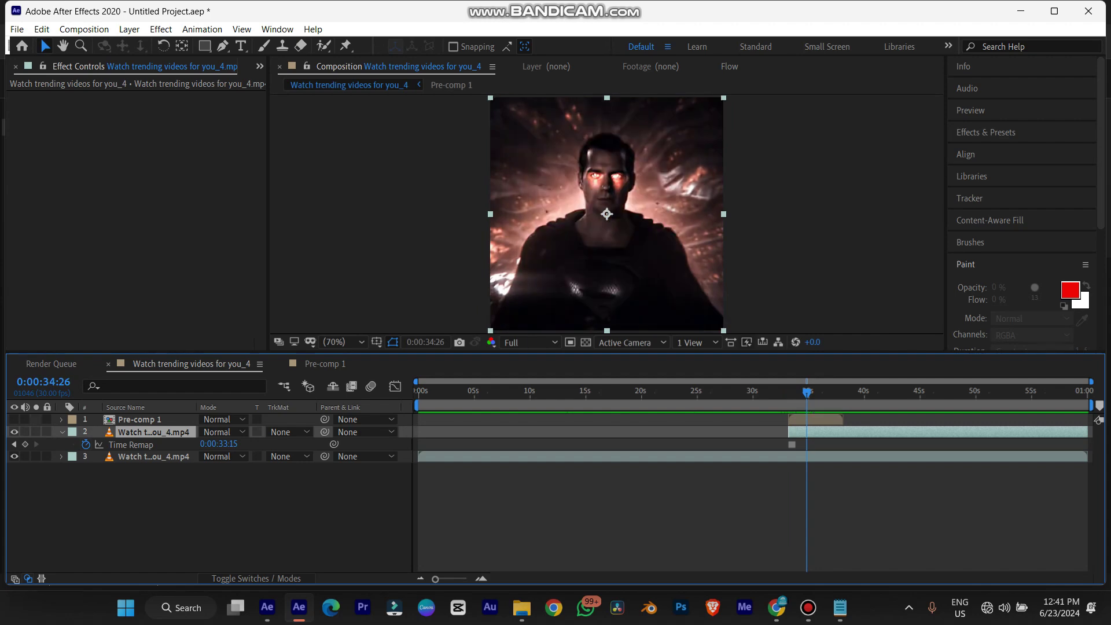
left_click(15, 419)
left_click(14, 445)
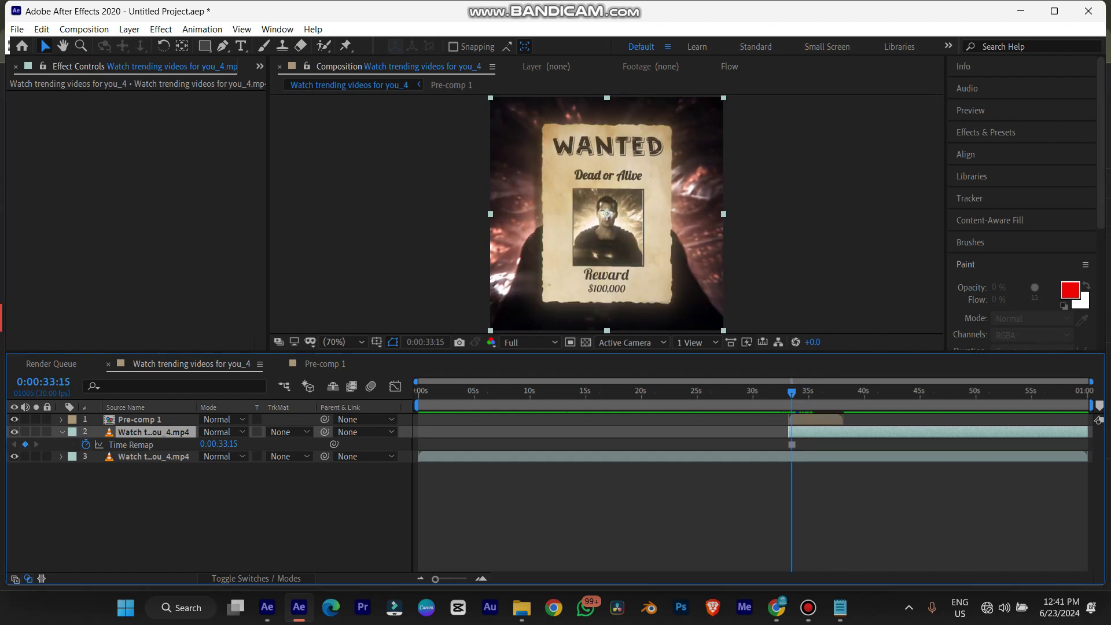
key("ctrl+space")
type("tint")
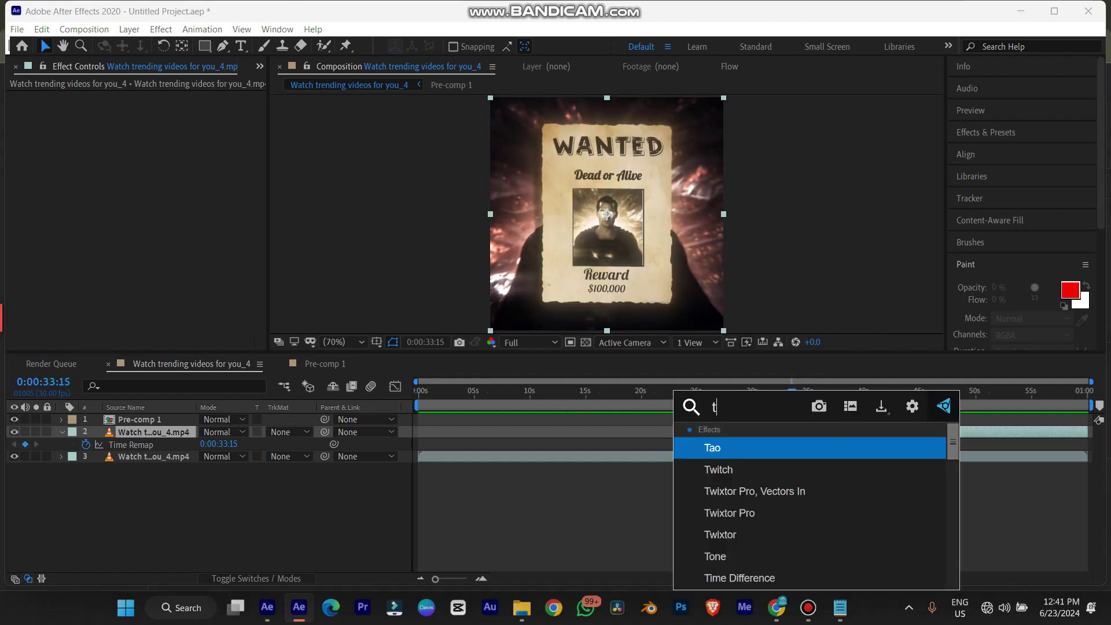
key("Return")
left_click(823, 391)
key("ctrl+space")
type("contr")
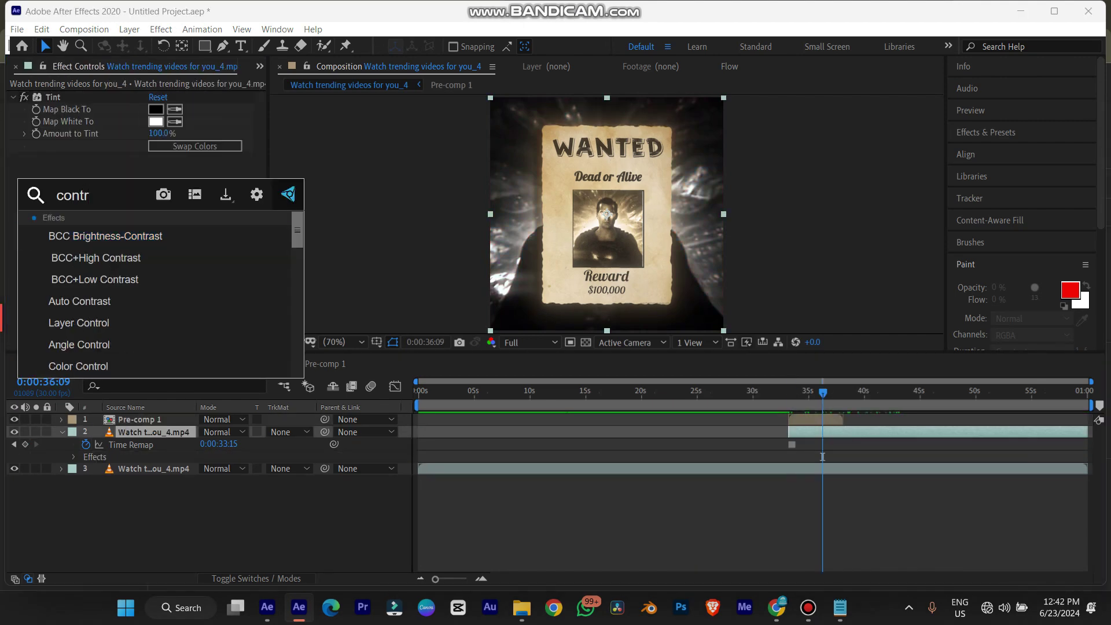
key("Escape")
left_click(822, 457)
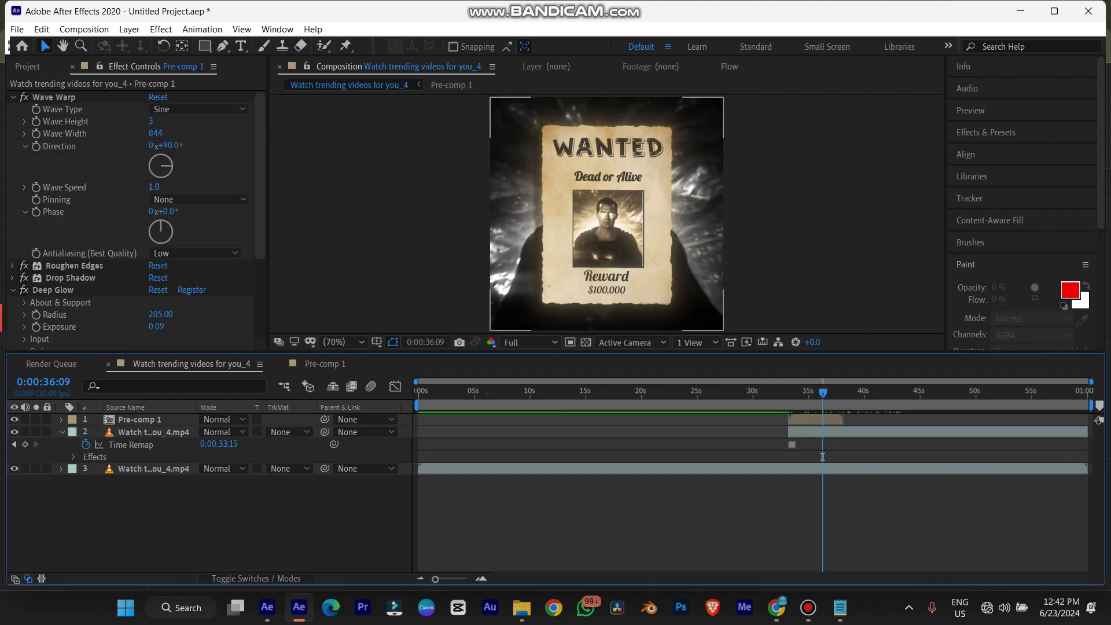
Step: Apply the CC Vignette effect to the time-remapped video layer
key("ctrl+Down")
key("ctrl+space")
type("cc")
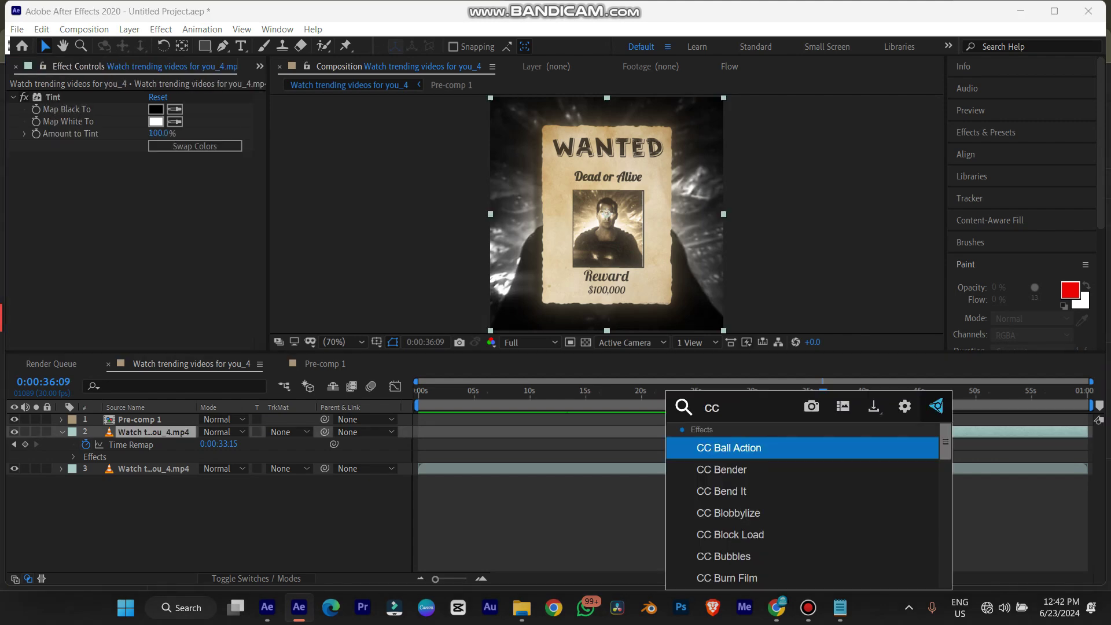
type(" vig")
key("Down")
left_click(823, 455)
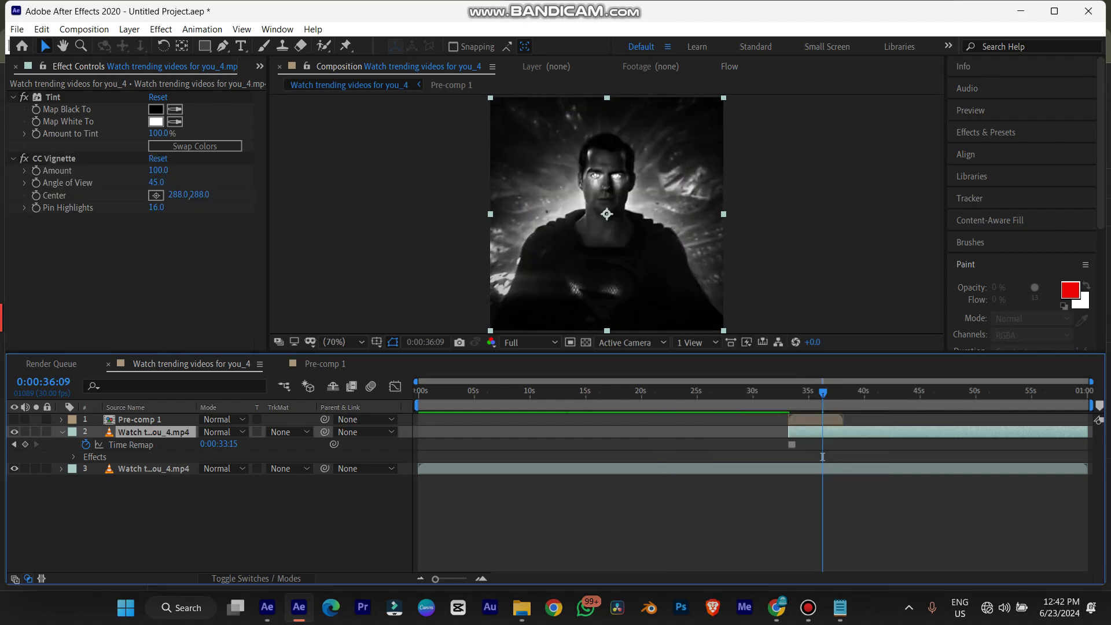
Step: Set the CC Vignette amount to 165, angle of view to 41.2 and pin highlights to 99
left_click_drag(158, 208, 157, 208)
double_click(158, 171)
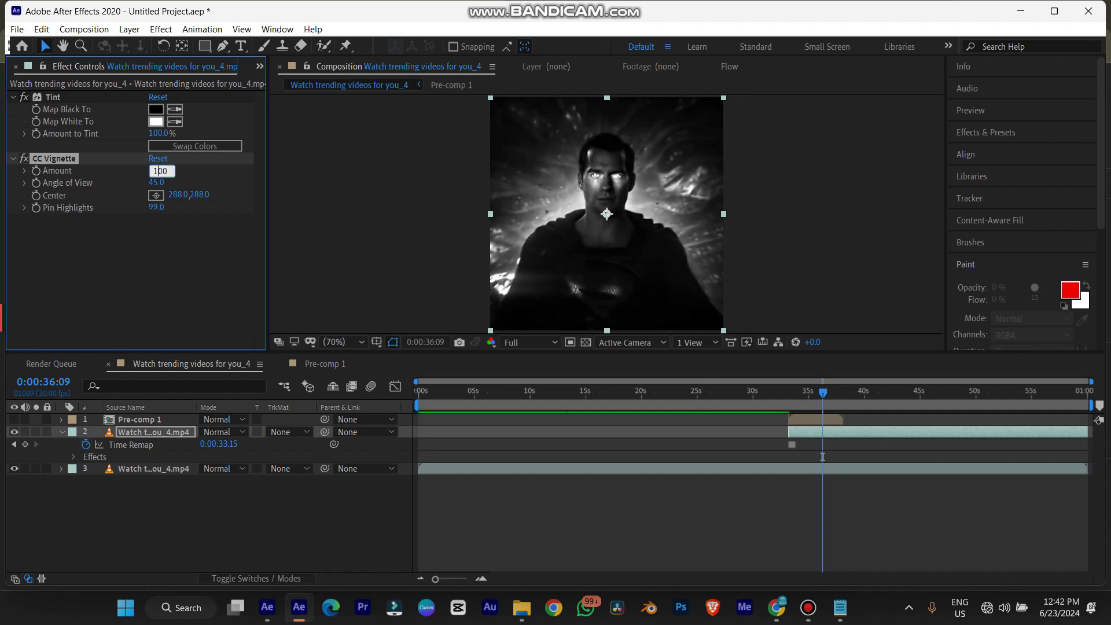
key("Return")
mouse_move(840, 608)
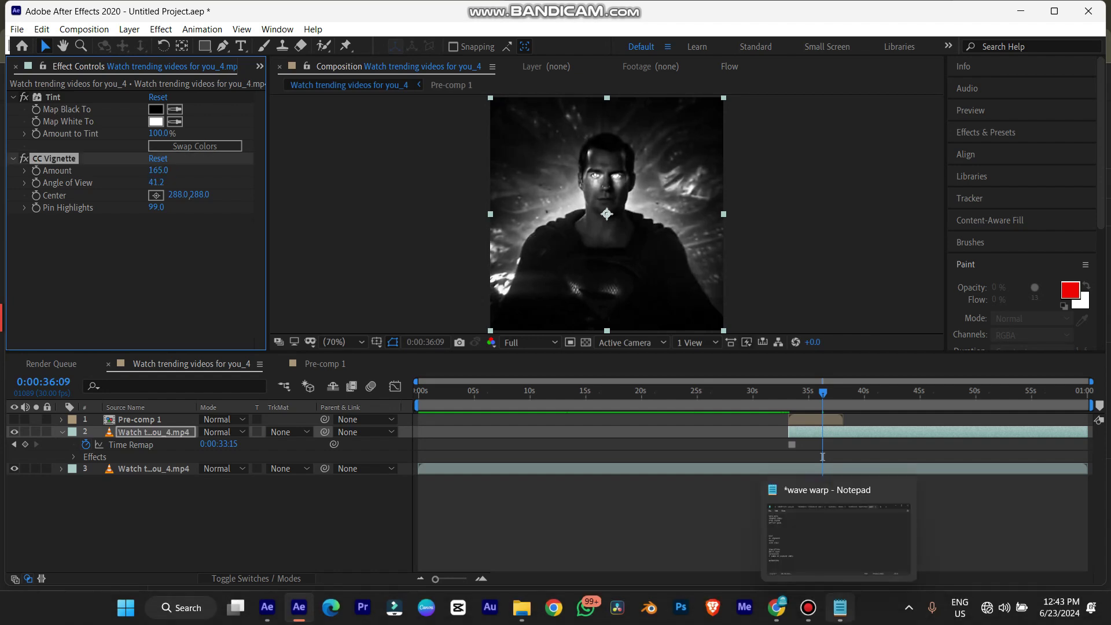
left_click(823, 457)
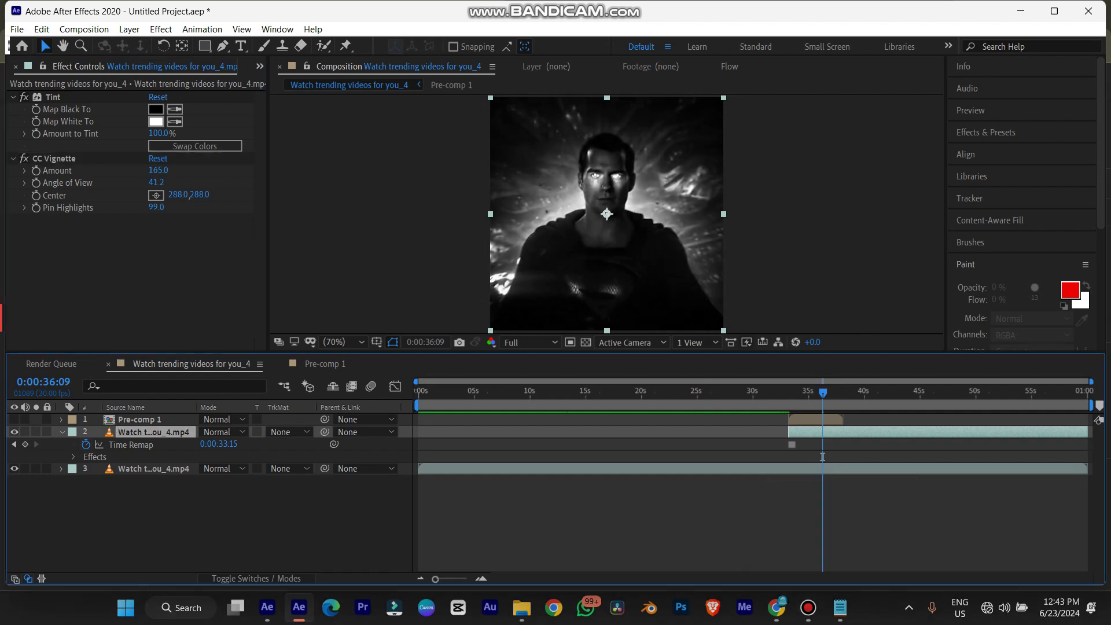
Step: Apply the Noise effect to the time-remapped video layer and set the amount of noise to 17%
key("ctrl+Up")
key("ctrl+Down")
key("ctrl+space")
type("nois")
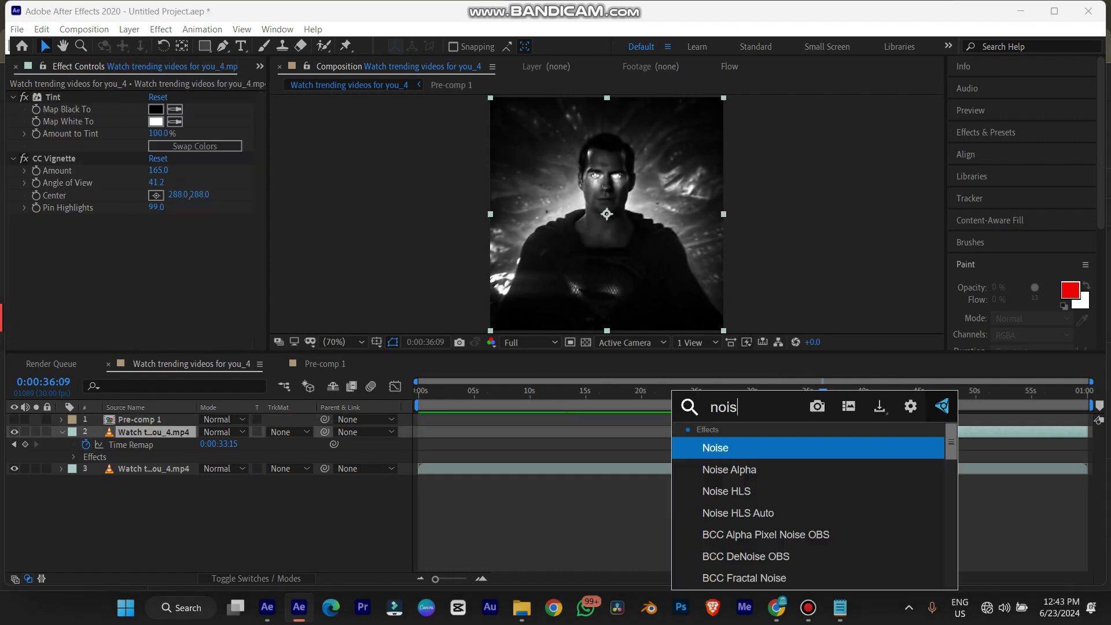
key("Return")
left_click_drag(155, 232, 166, 232)
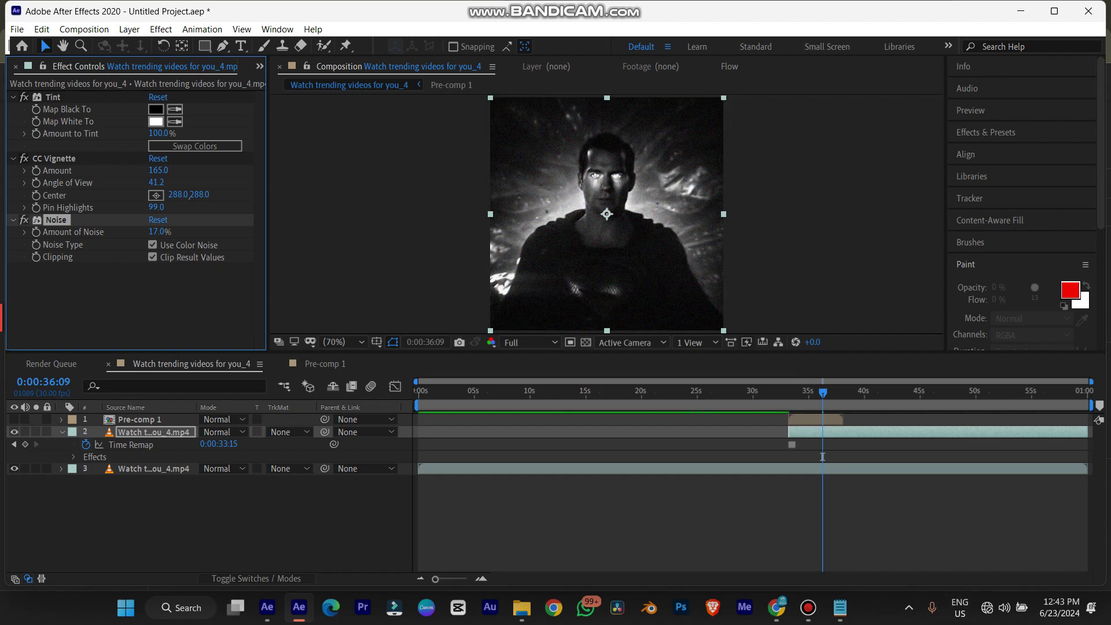
Step: Replace the existing BCC Scanline on the time-remapped video layer with a fresh BCC Scanline effect
left_click_drag(823, 457, 803, 457)
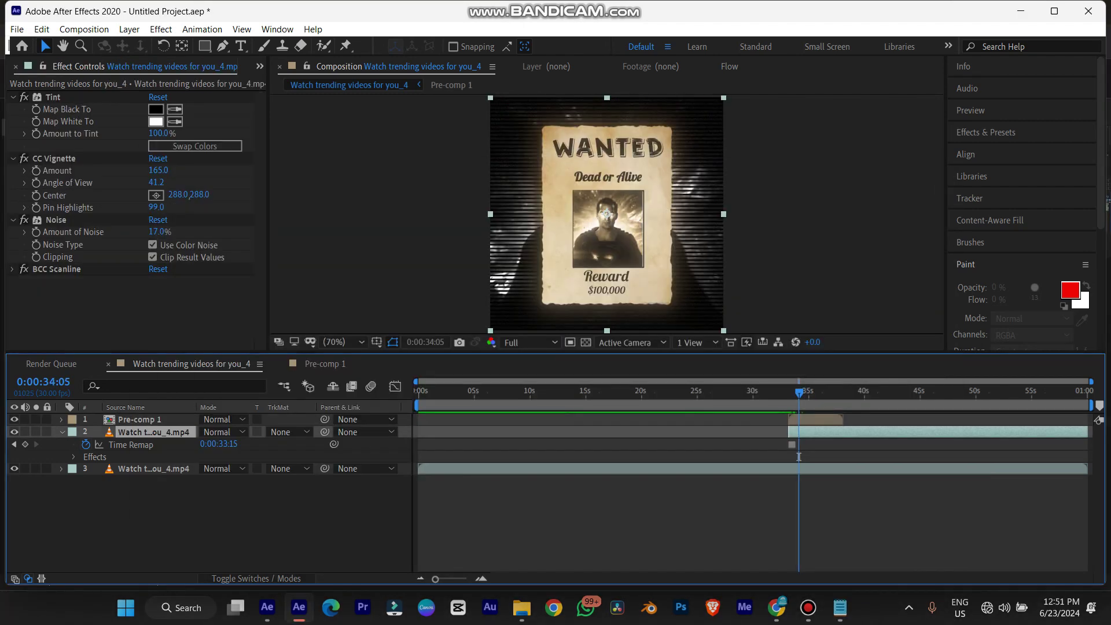
key("Delete")
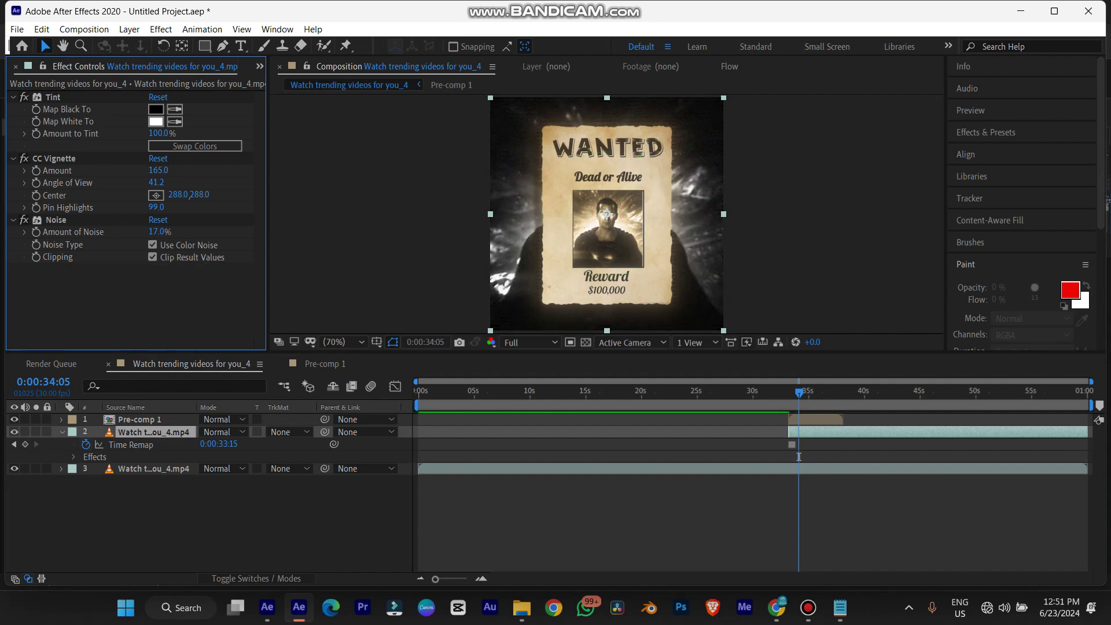
key("ctrl+space")
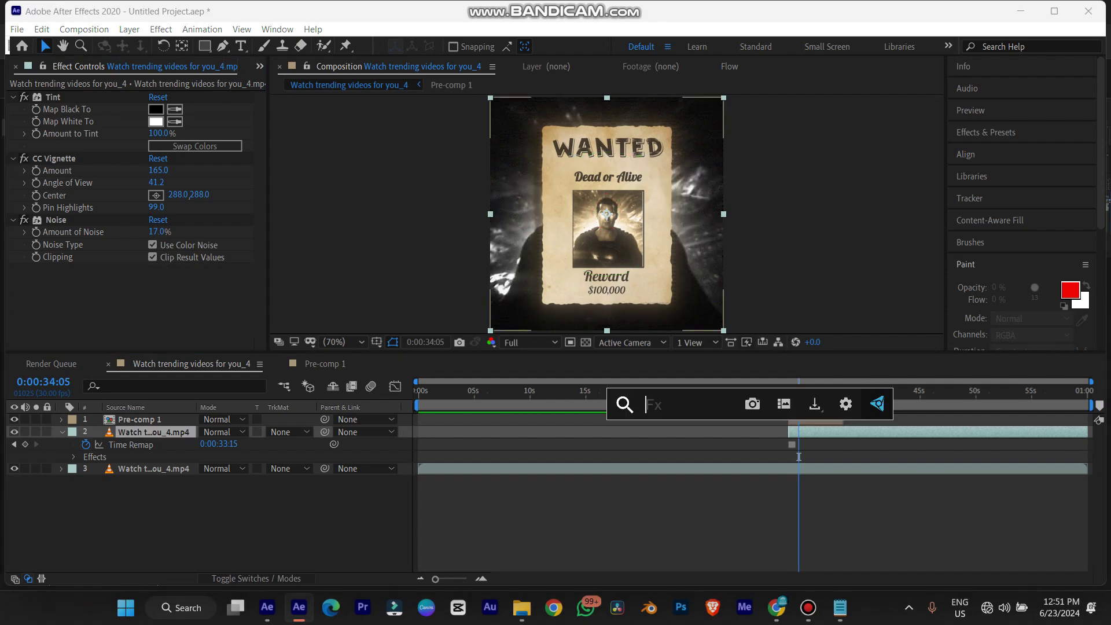
type("scab")
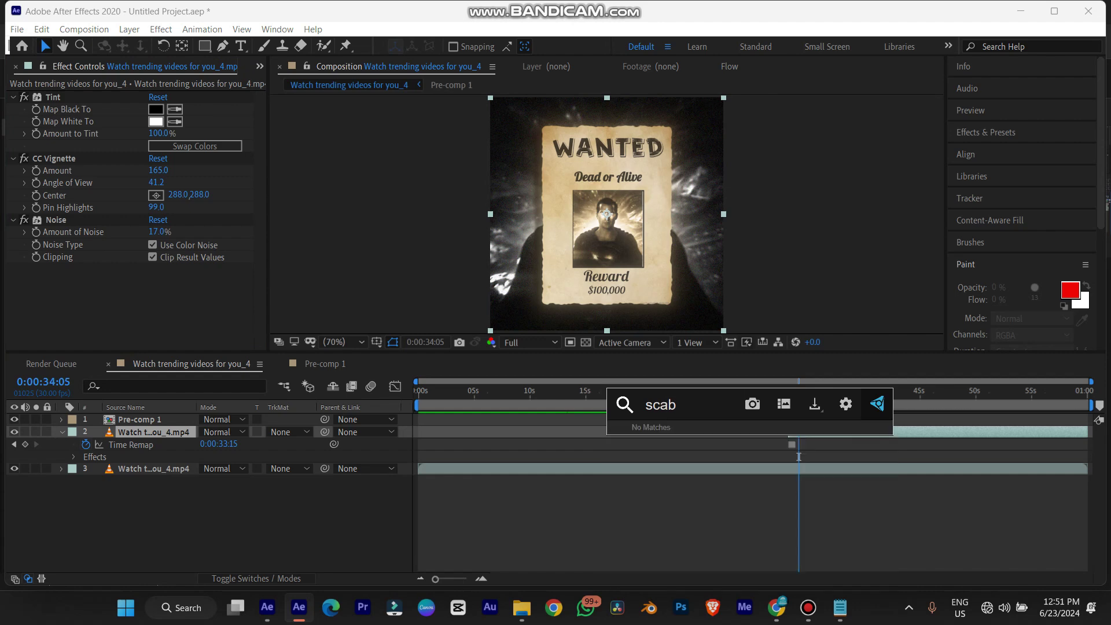
key("BackSpace")
type("b")
key("BackSpace")
type("nline")
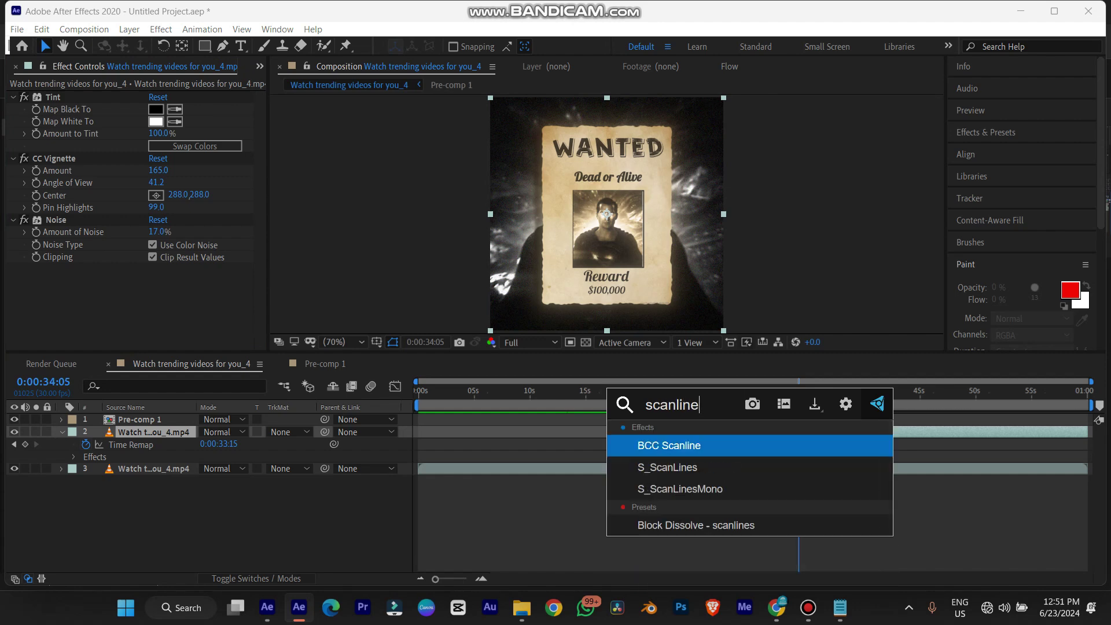
key("Return")
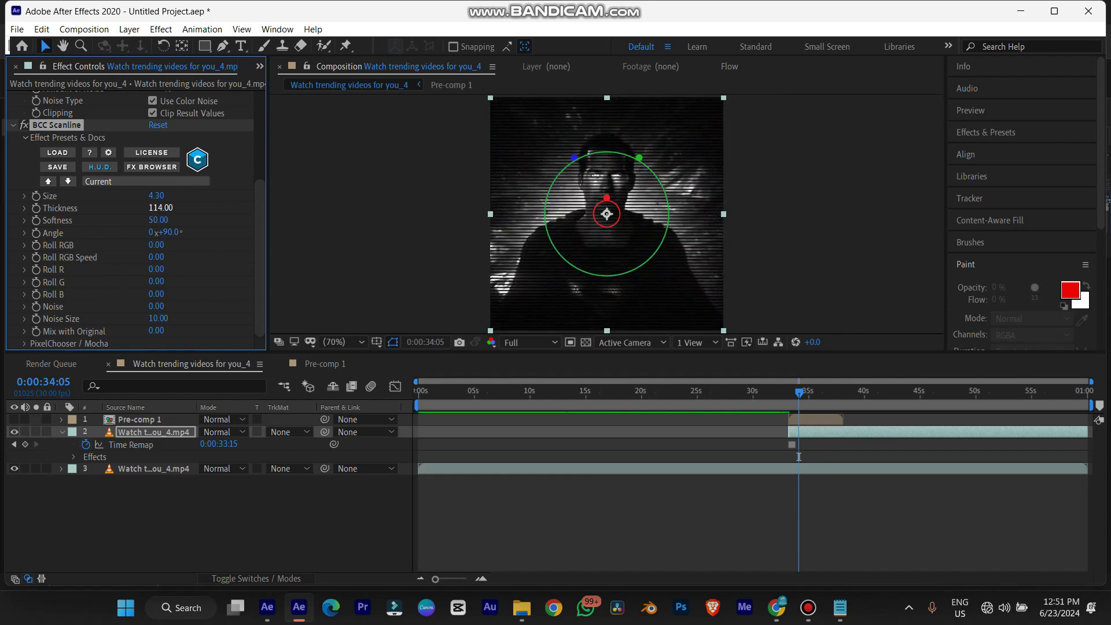
Step: Set the BCC Scanline thickness to 120, softness to 63 and size to 4.80
left_click_drag(158, 220, 162, 208)
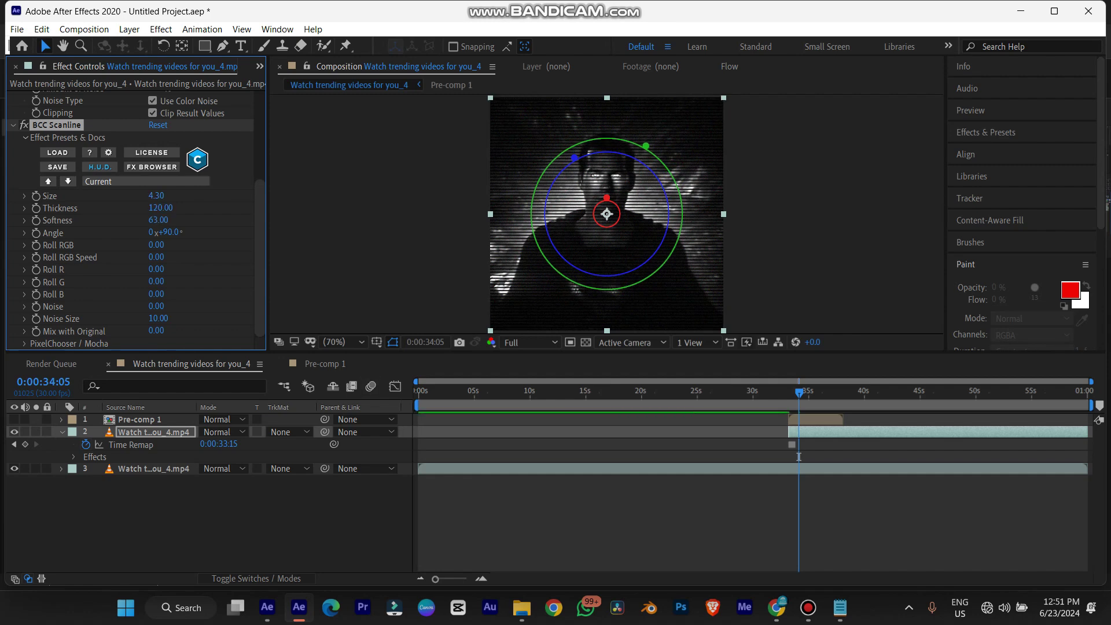
left_click_drag(156, 196, 159, 196)
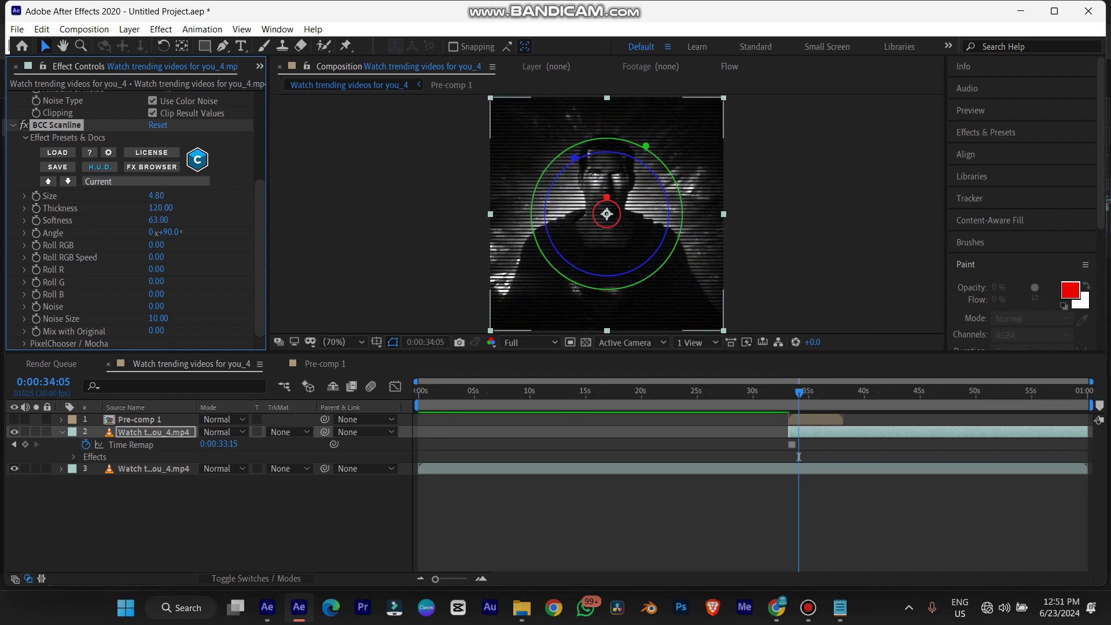
left_click(798, 456)
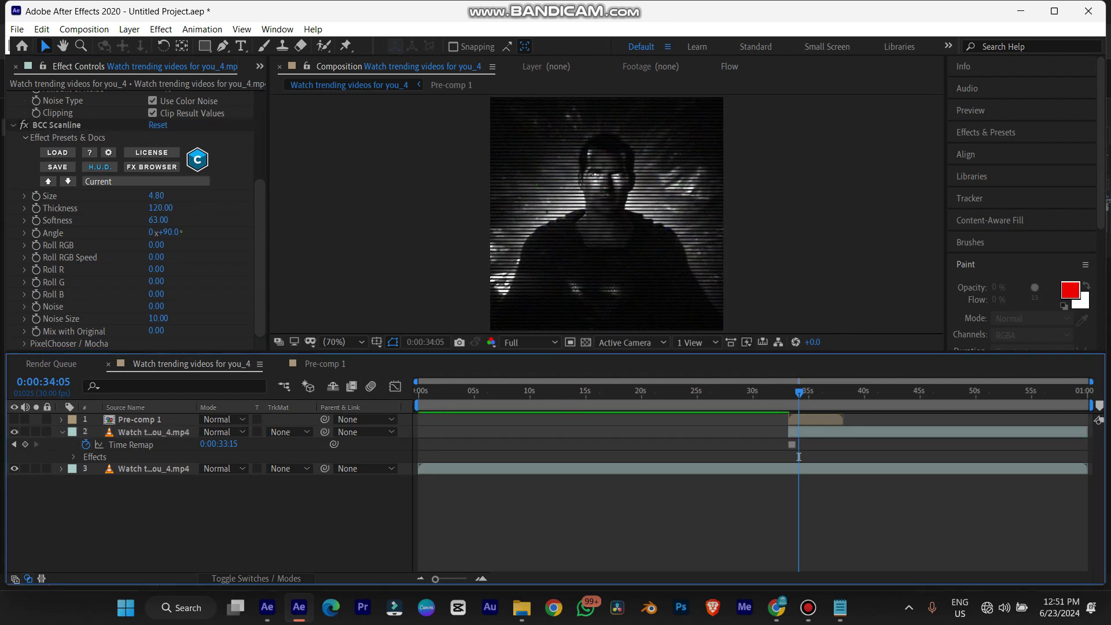
left_click(799, 457)
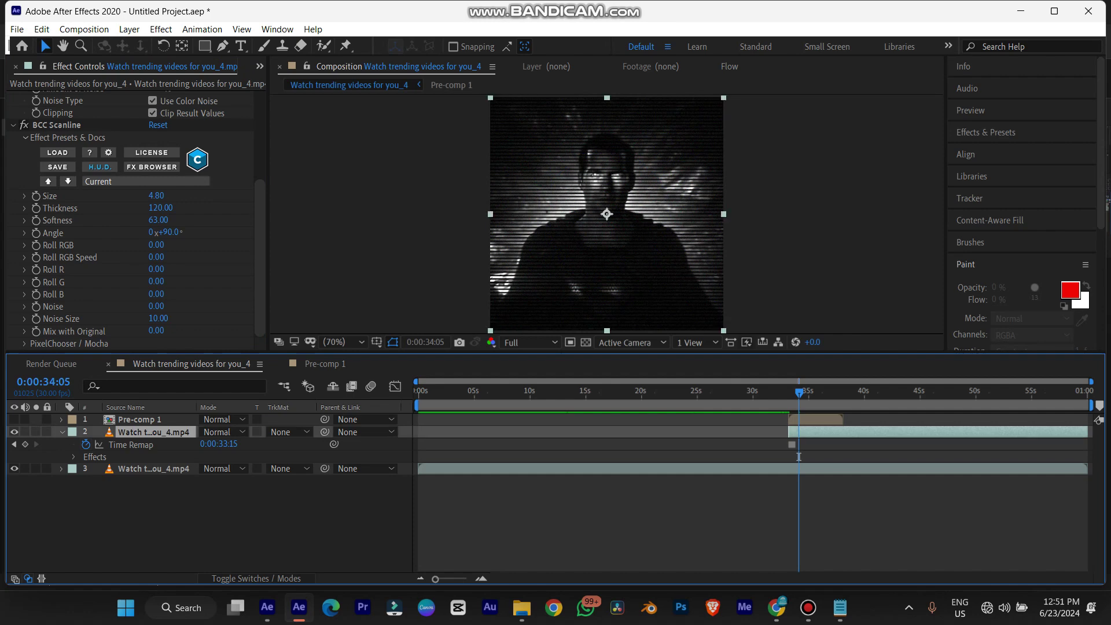
left_click(57, 125)
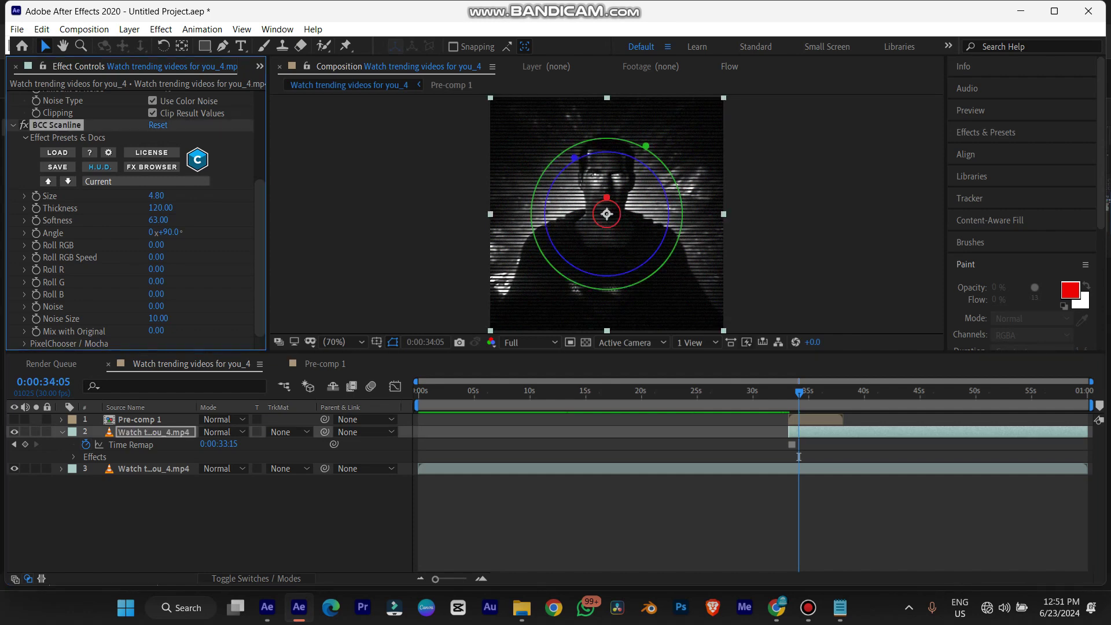
Step: Apply the Venetian Blinds effect to the time-remapped video layer with BCC Scanline turned off
key("ctrl+space")
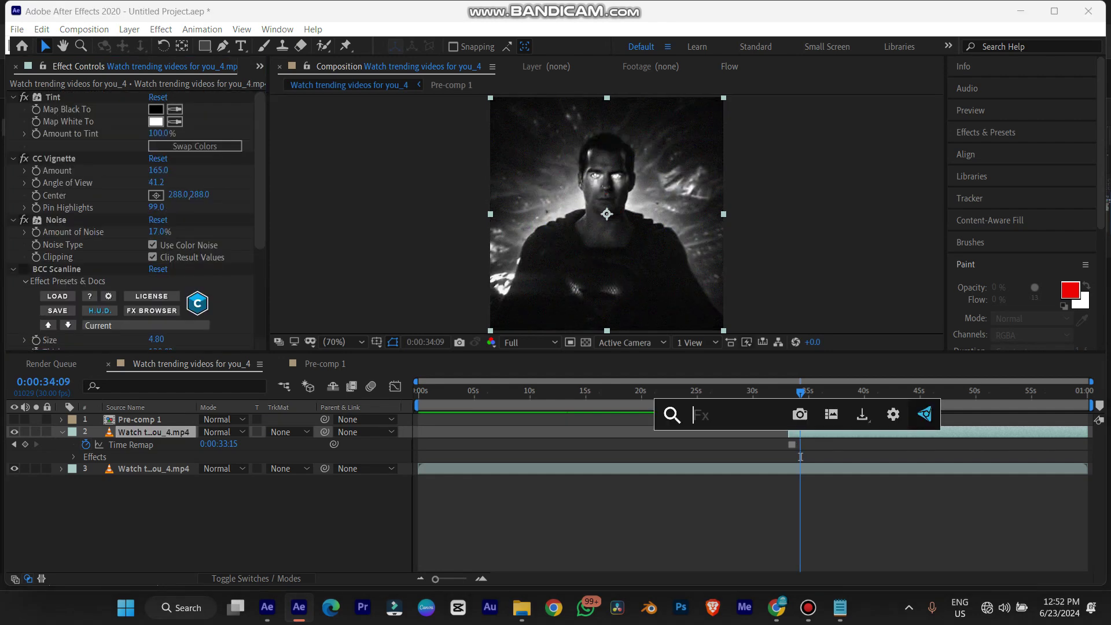
type("venet")
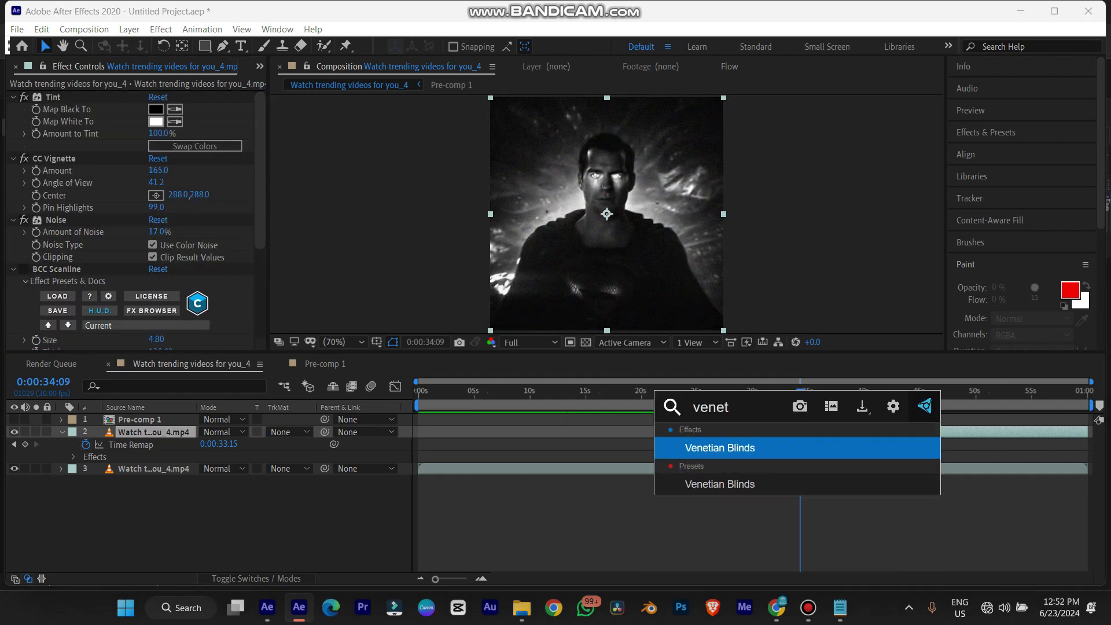
key("Return")
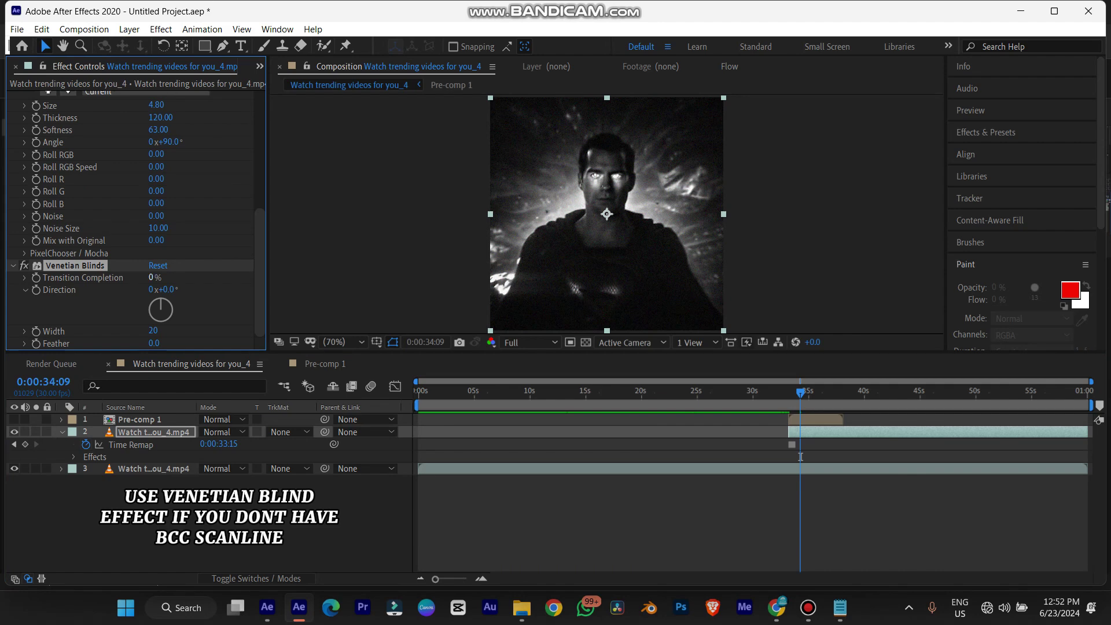
Step: Set the Venetian Blinds transition completion to 28%, direction to 90° and width to 10
left_click_drag(152, 278, 158, 278)
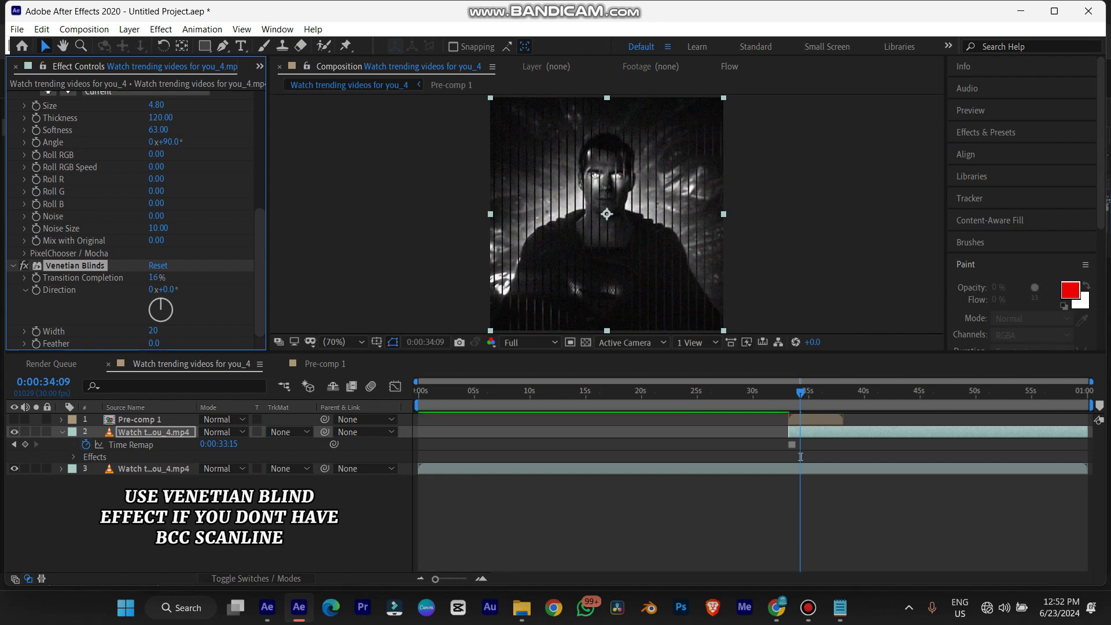
left_click(168, 290)
type("90")
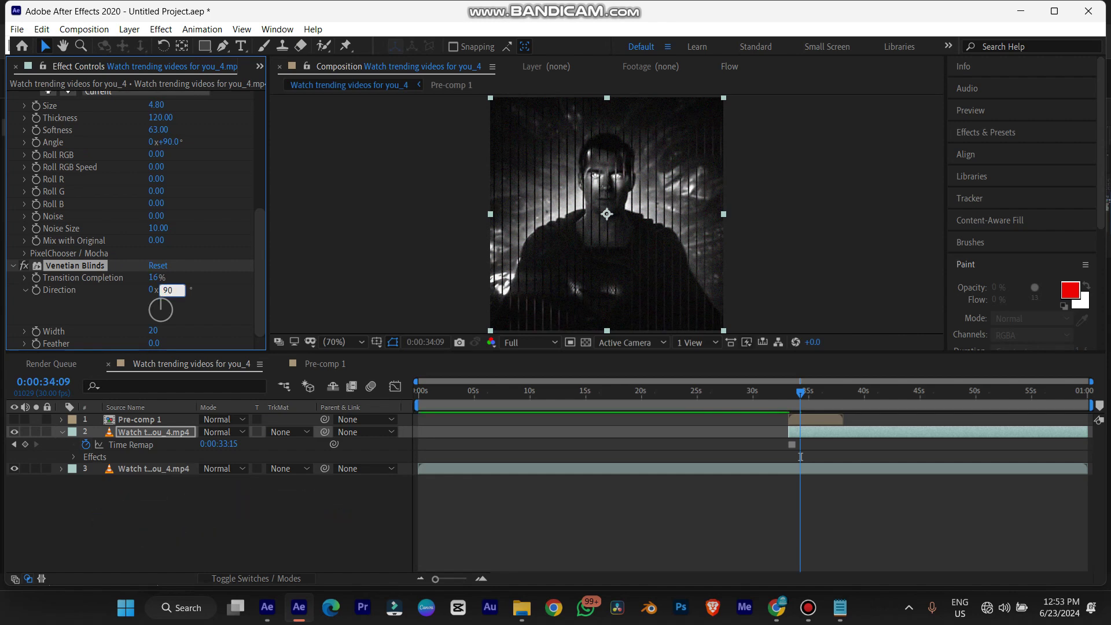
key("Return")
left_click_drag(152, 278, 160, 278)
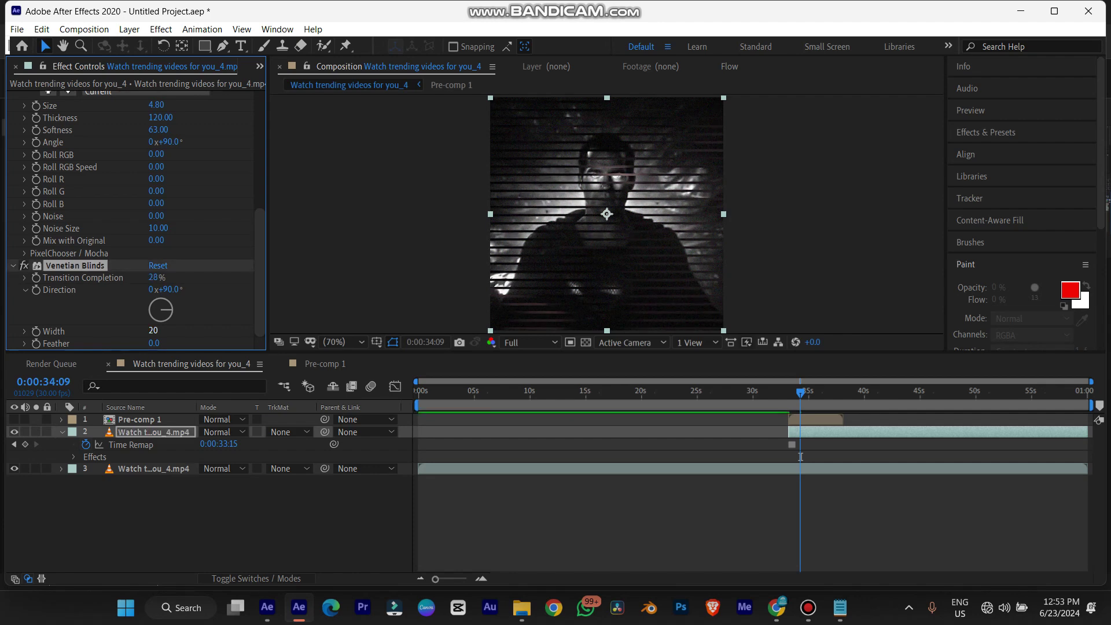
left_click_drag(153, 330, 146, 330)
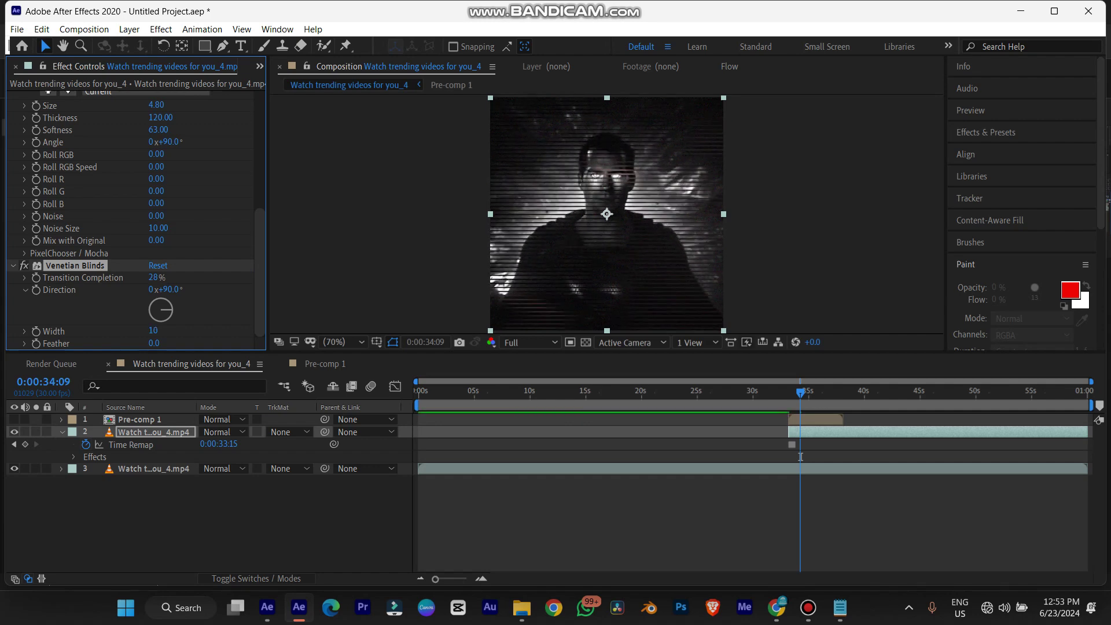
Step: Turn off the Venetian Blinds effect and turn BCC Scanline back on, leaving both effects collapsed
left_click(13, 265)
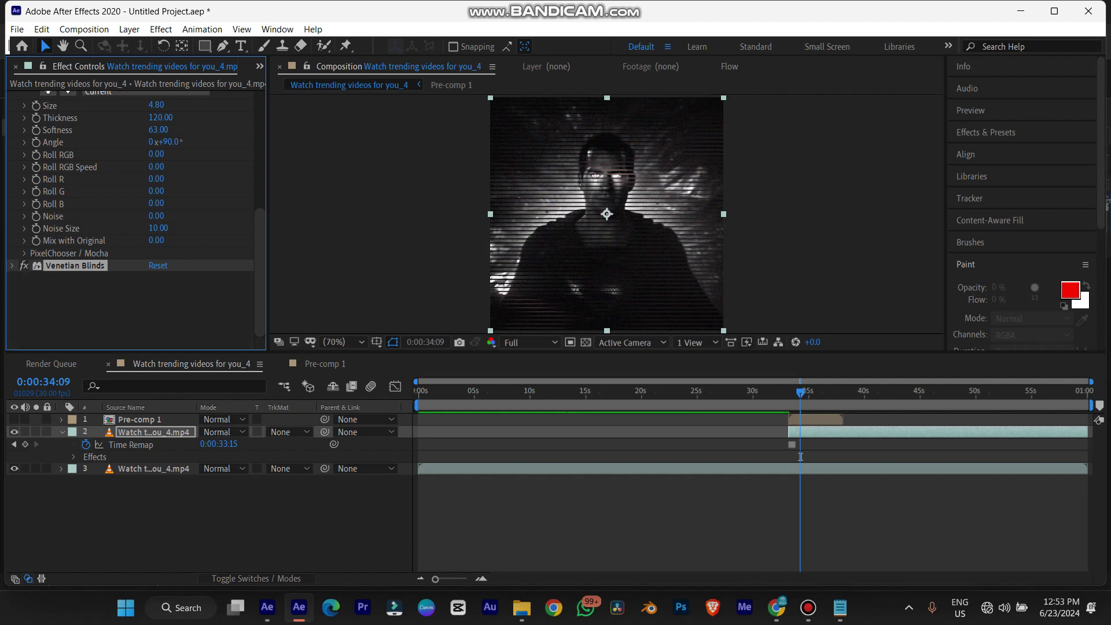
scroll(14, 265, "up", 5)
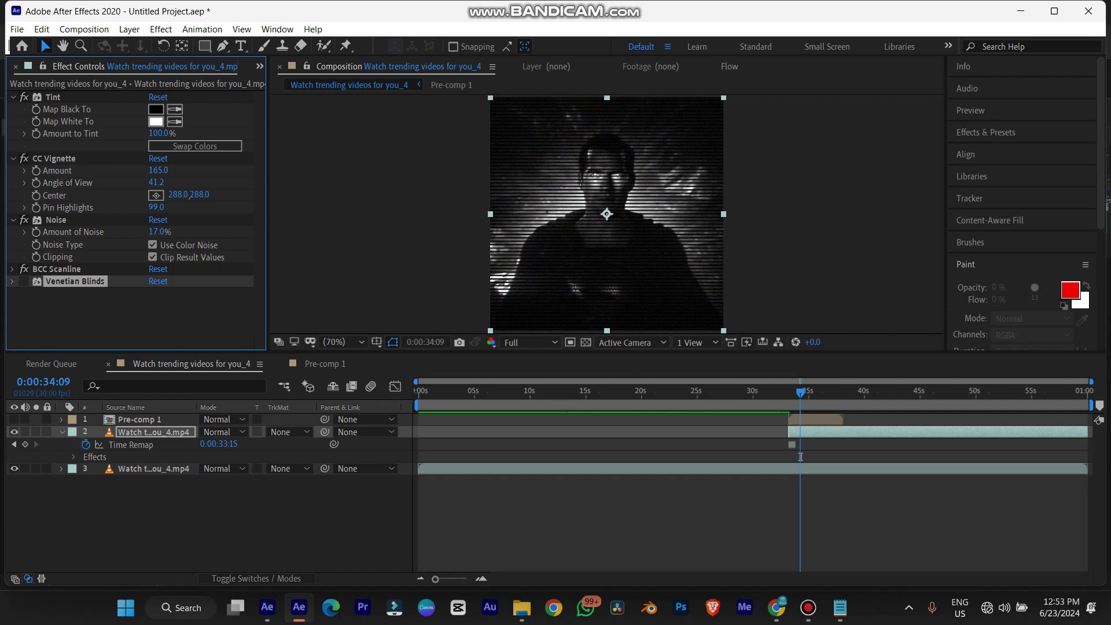
Step: Add an adjustment layer above the poster pre-comp, spanning from about 0:00:32 to 0:00:35:12 around the freeze point
left_click_drag(801, 456, 780, 457)
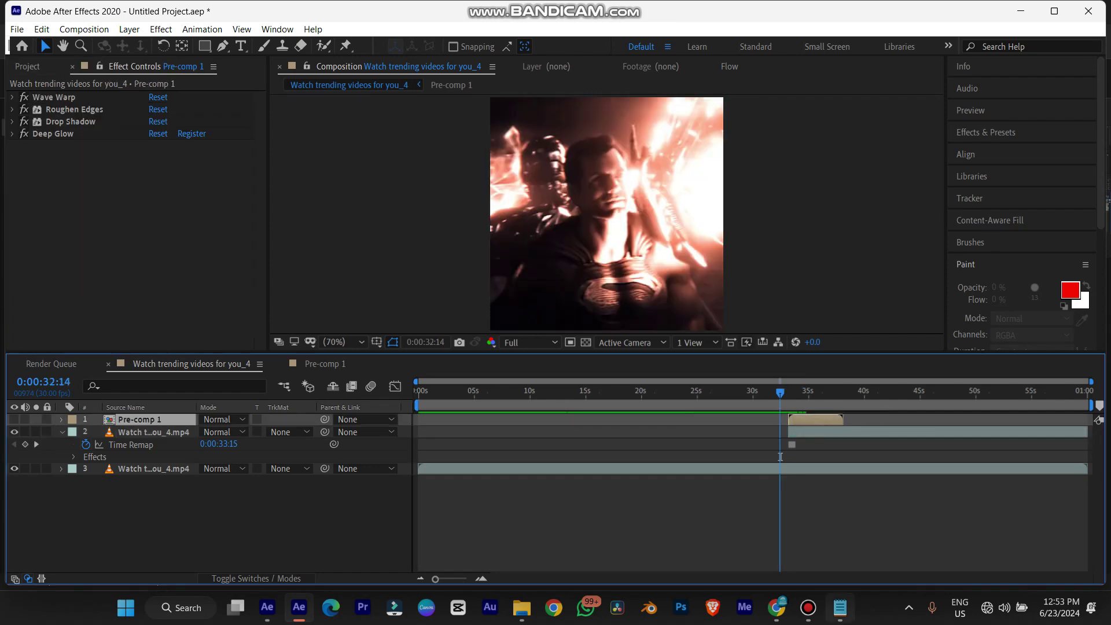
mouse_move(839, 607)
left_click_drag(780, 457, 786, 456)
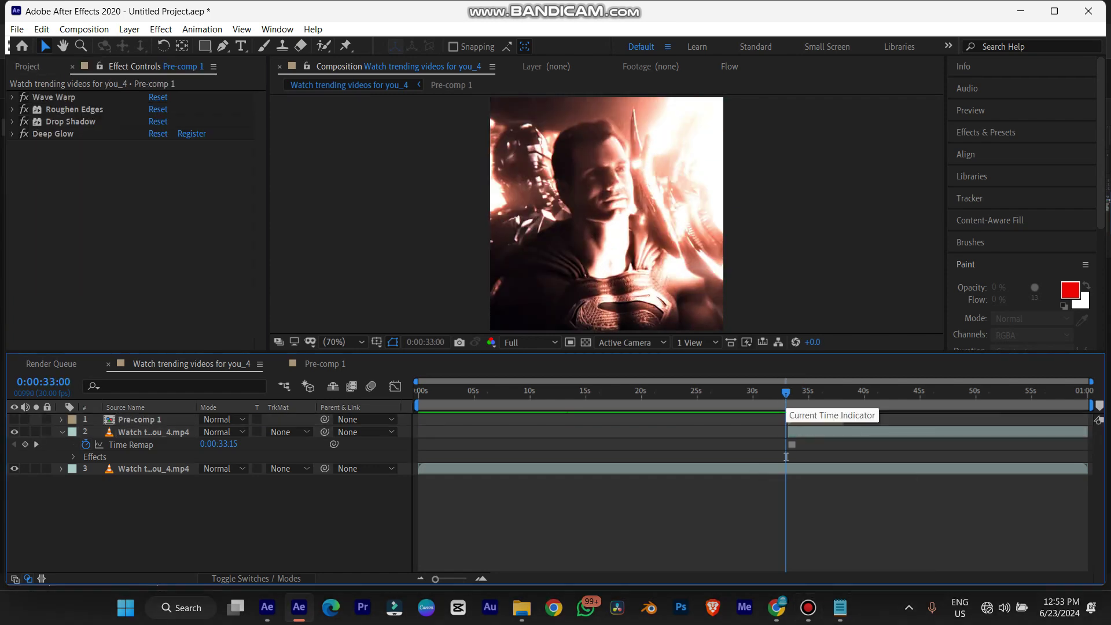
key("ctrl+alt+y")
left_click_drag(786, 468, 774, 469)
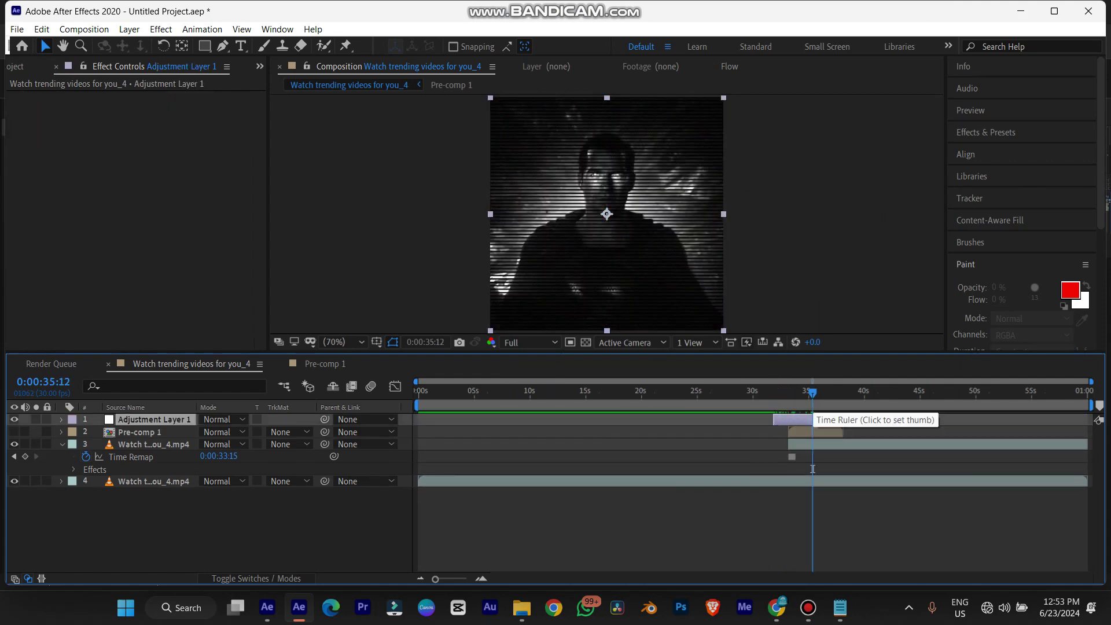
Step: Create a white solid above the adjustment layer, covering only a short span around the start of the freeze
key("ctrl+y")
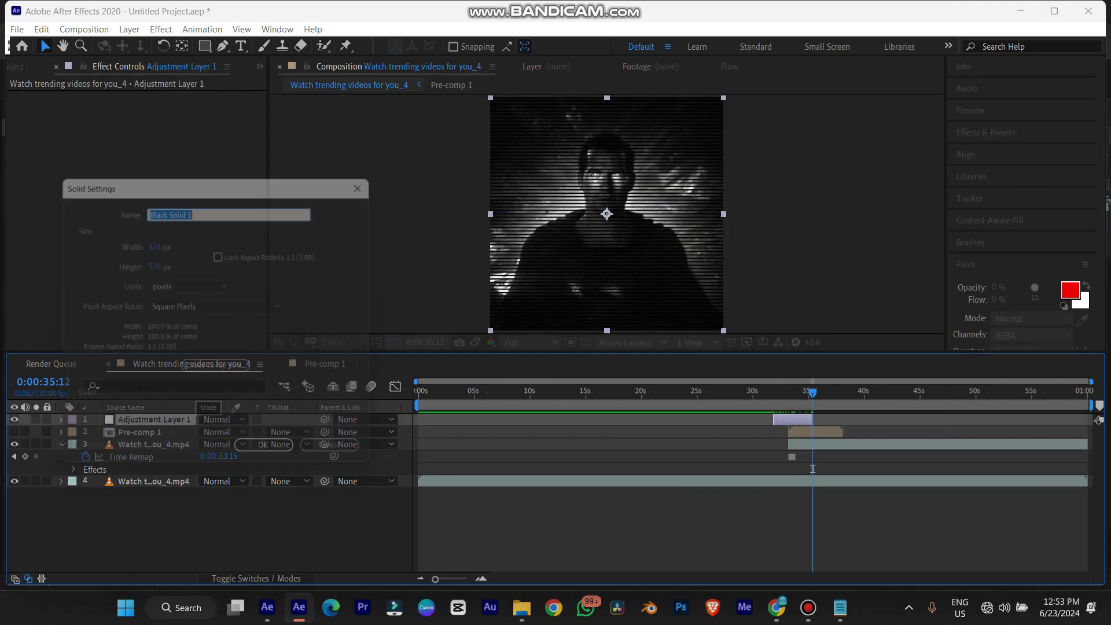
left_click(212, 419)
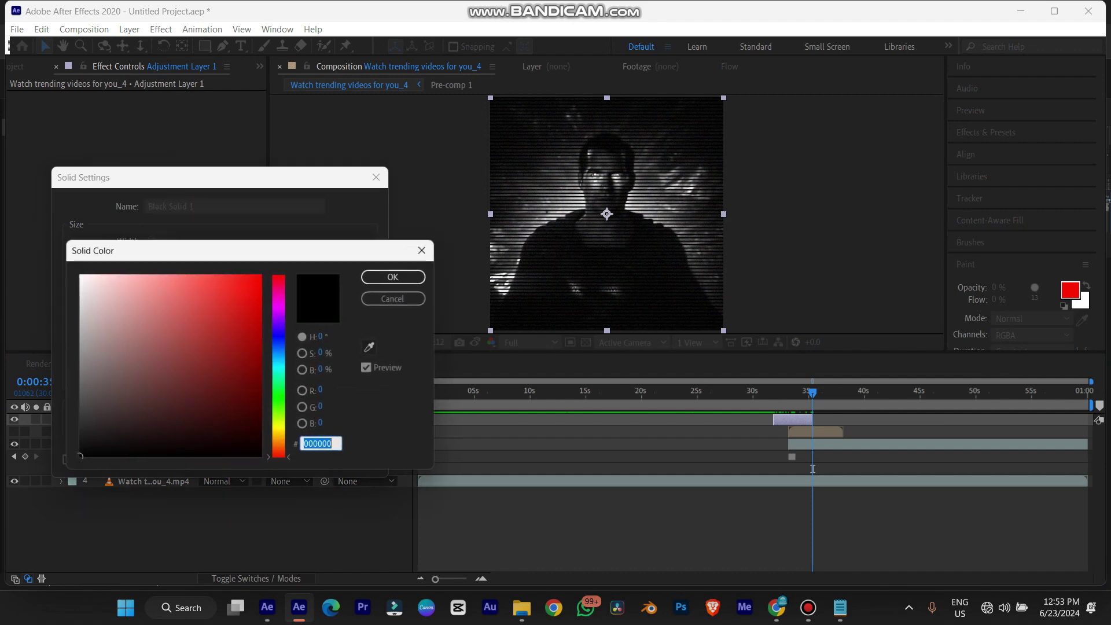
left_click(79, 275)
key("Return")
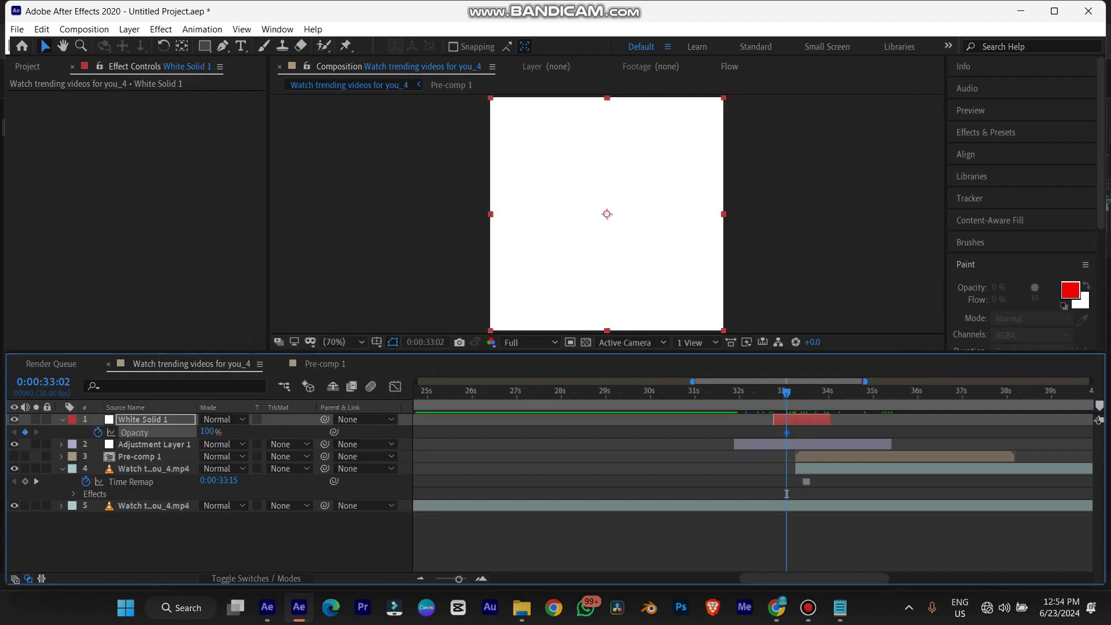
Step: Keyframe the white solid's opacity at 0% on 0:00:33:02, 100% on 0:00:33:08 and 0% on 0:00:33:15
key("alt+Right")
key("alt+Right")
key("alt+Right")
key("alt+Right")
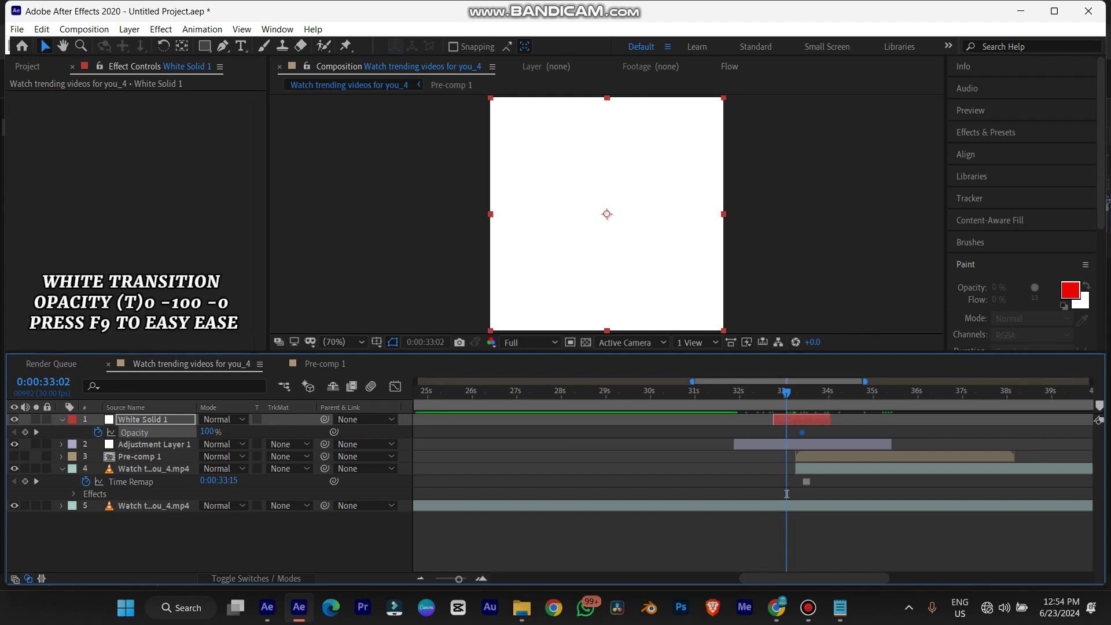
left_click_drag(207, 432, 148, 432)
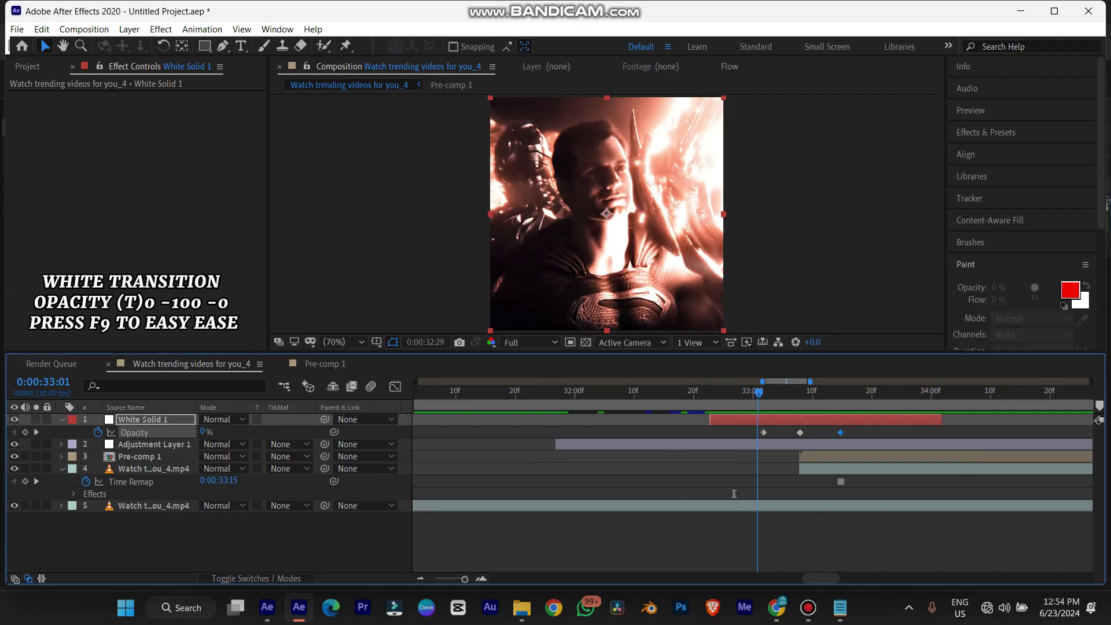
Step: Trim the adjustment layer's start to the white solid's first opacity keyframe at 0:00:33:02
key("j")
key("j")
key("j")
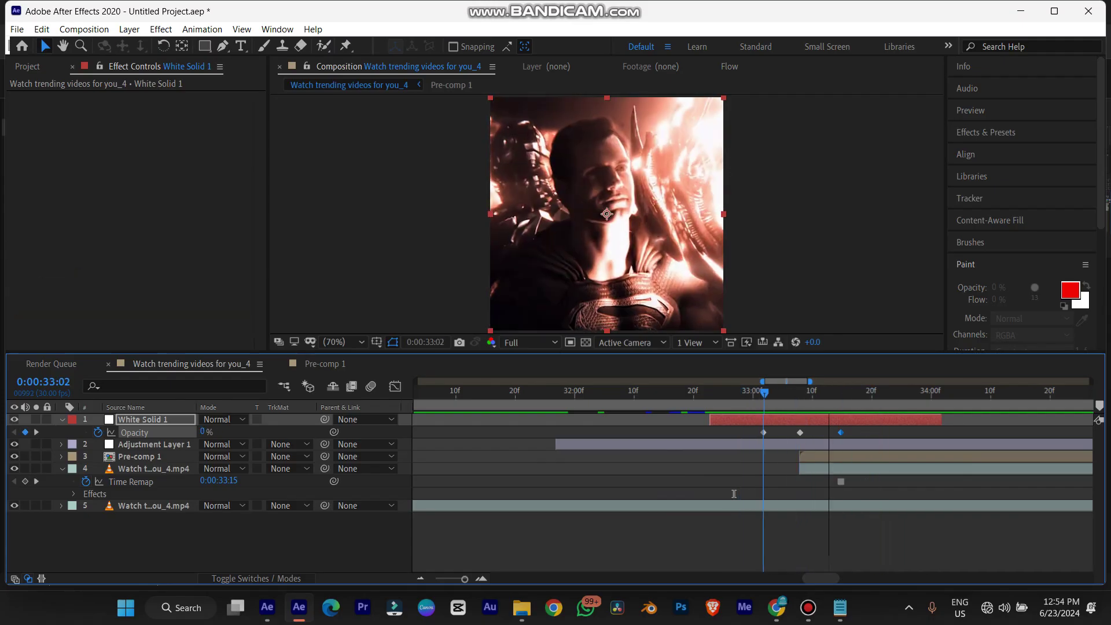
left_click(764, 494)
key("ctrl+Down")
key("alt+[")
Step: Apply the S_Shake effect to the adjustment layer, working at the full-white keyframe at 0:00:33:08
left_click_drag(765, 394, 802, 394)
key("ctrl+space")
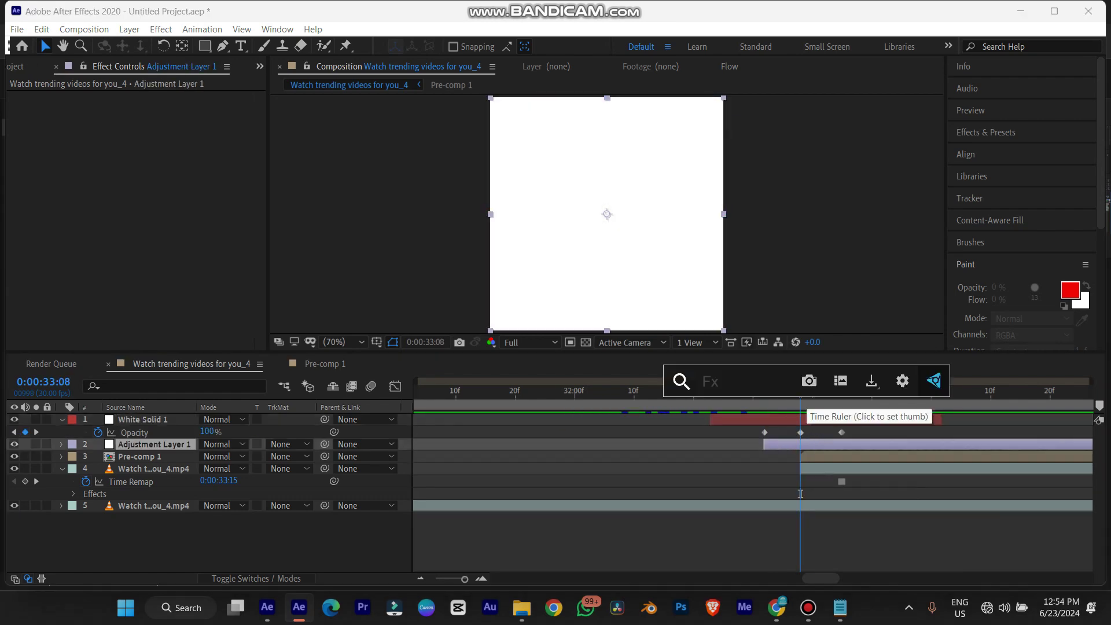
type("s")
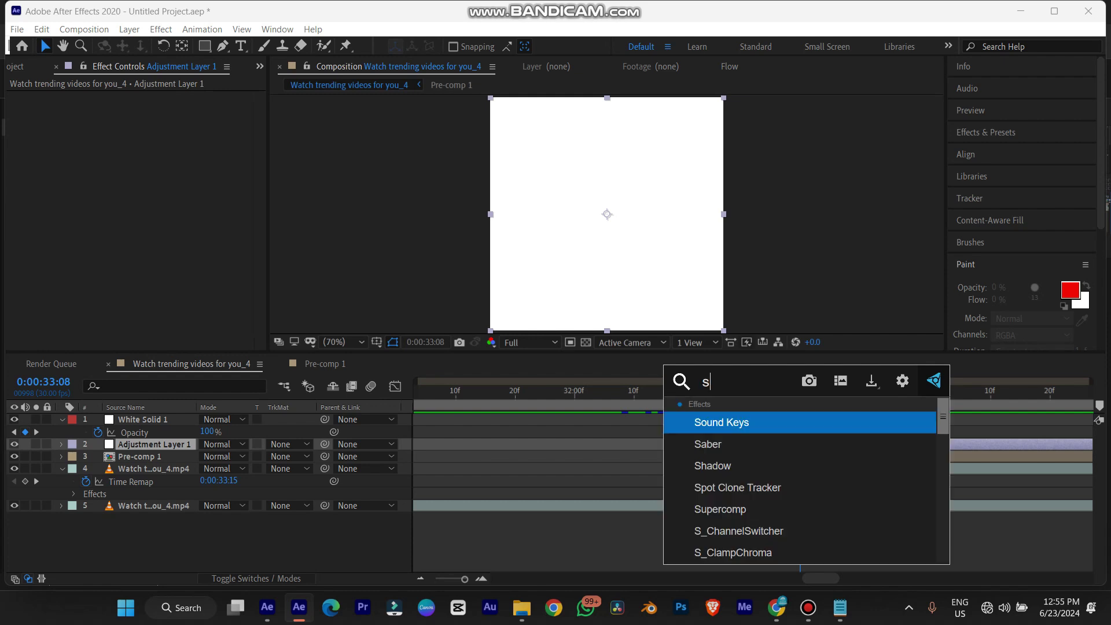
type("_sha")
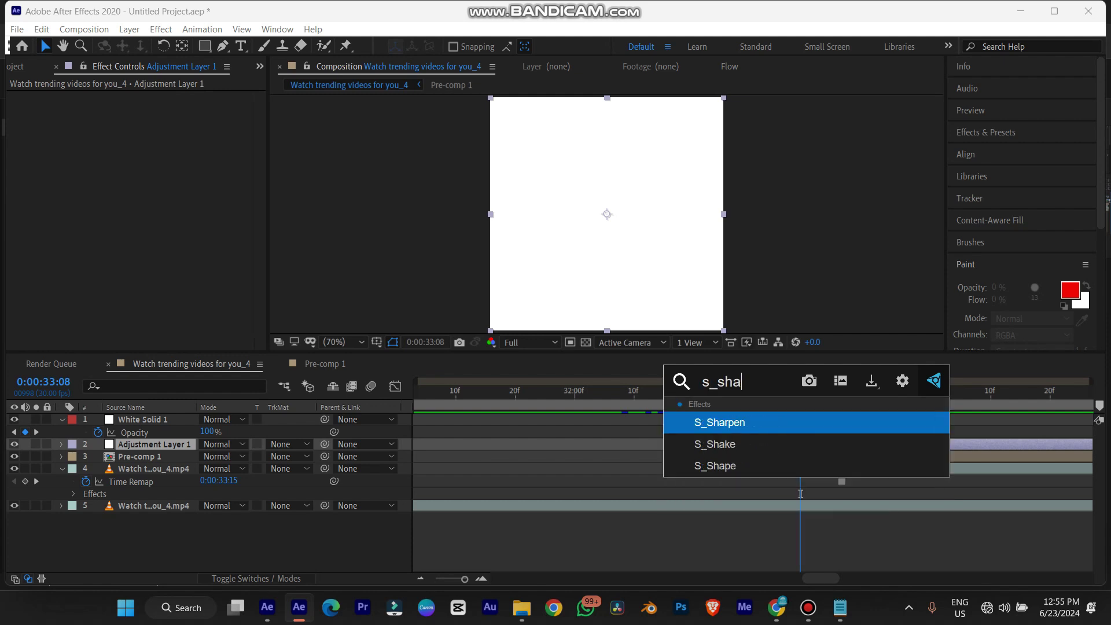
type("k")
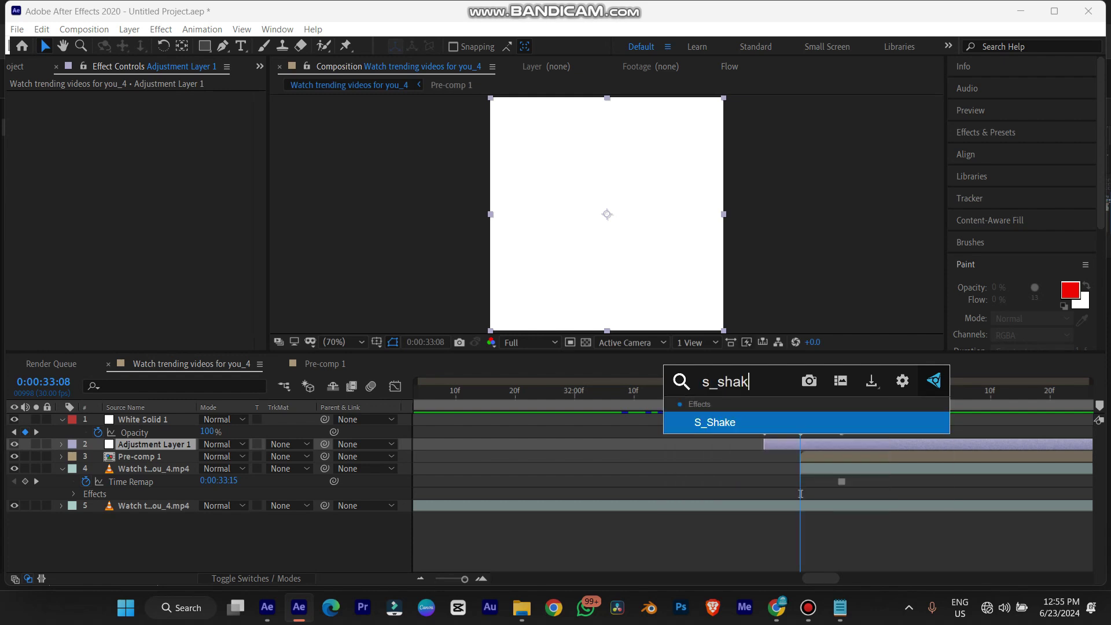
type("e")
key("Return")
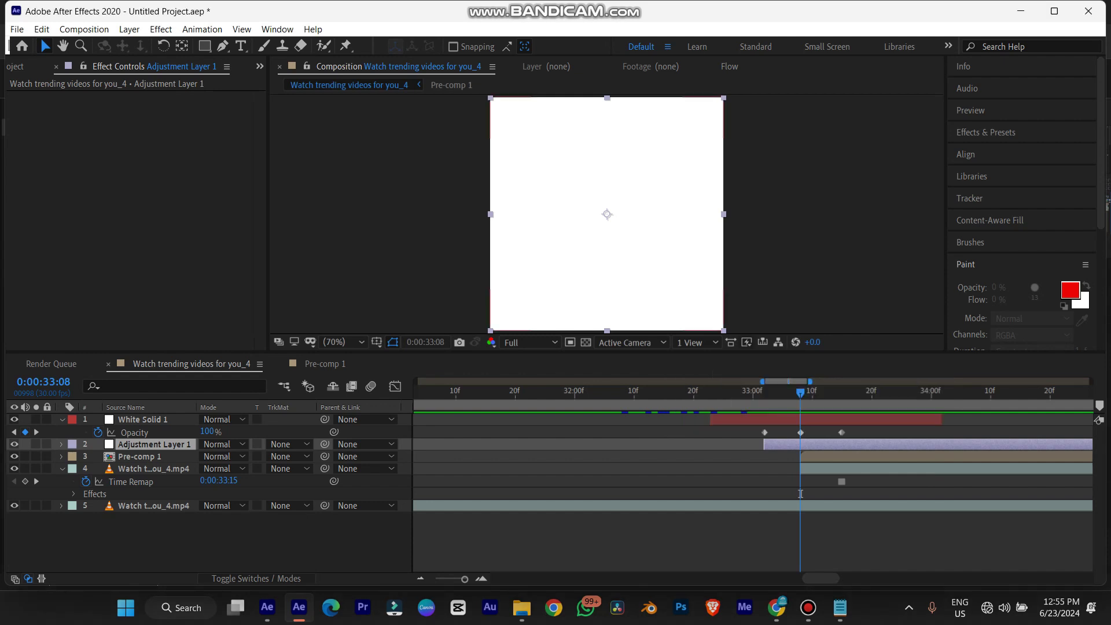
Step: Trim the end of the adjustment layer to 0:00:33:20
key("Page_Down")
key("Page_Down")
key("Page_Down")
key("Page_Down")
key("Page_Down")
key("Page_Down")
key("Page_Down")
key("Page_Down")
key("Page_Down")
key("Page_Down")
key("Page_Down")
key("Page_Down")
key("alt+bracketright")
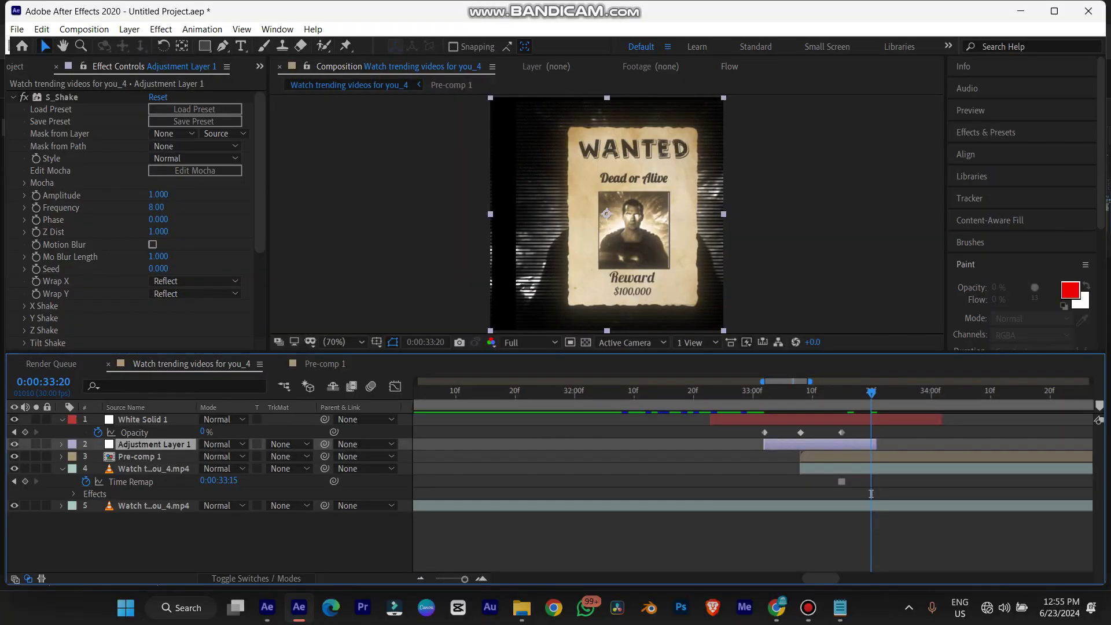
Step: Keyframe the adjustment layer's S_Shake Amplitude at 1 on 0:00:33:12 and at 0 on 0:00:33:09
left_click_drag(871, 493, 824, 493)
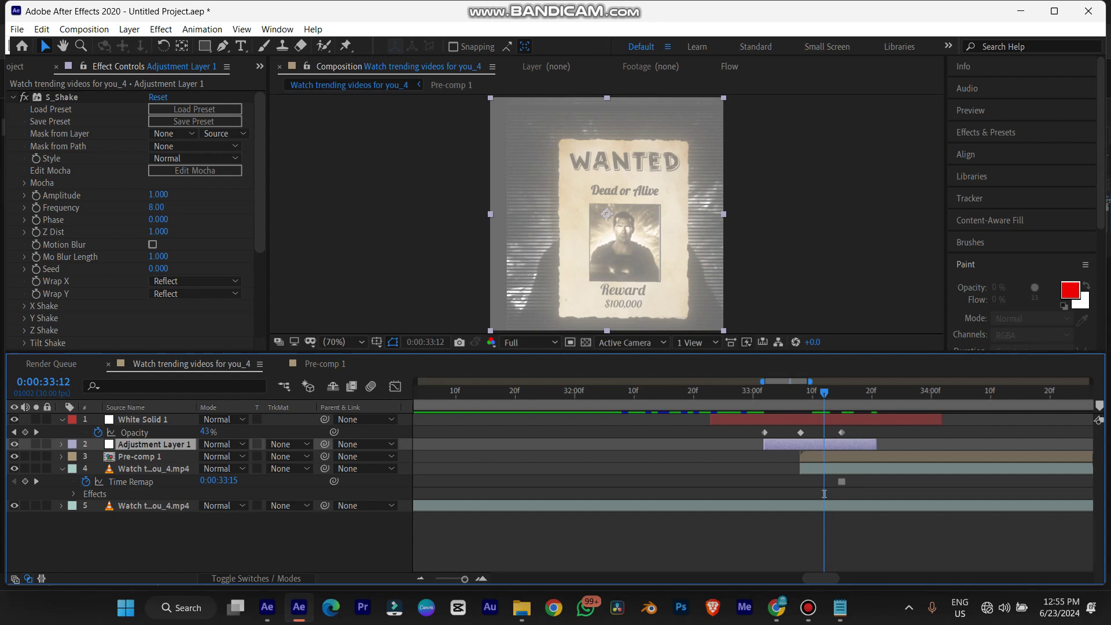
left_click(62, 97)
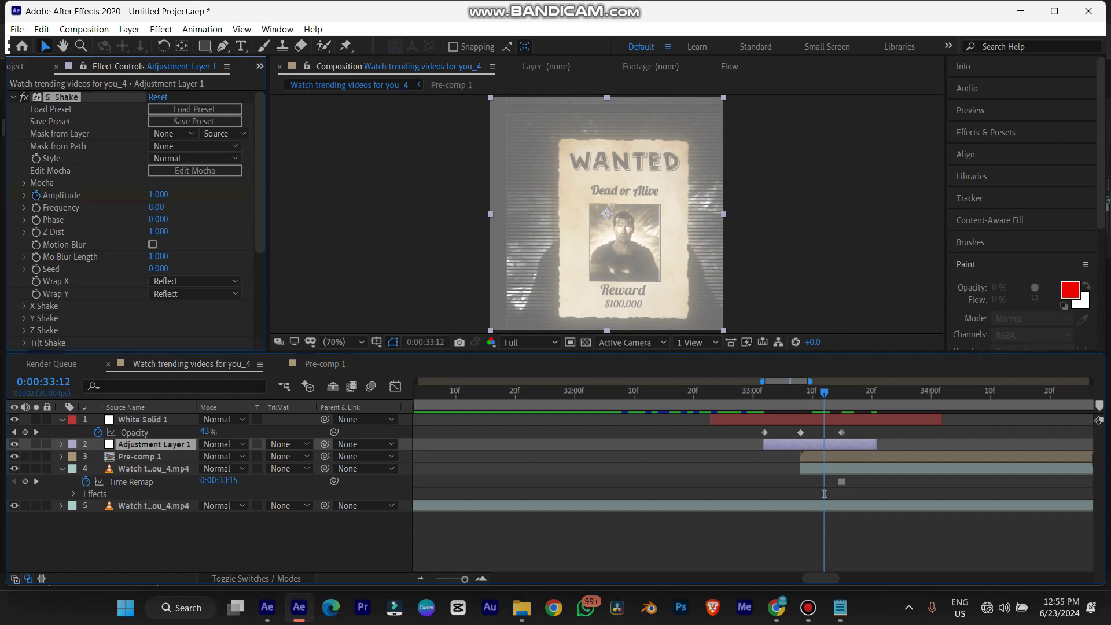
left_click(36, 195)
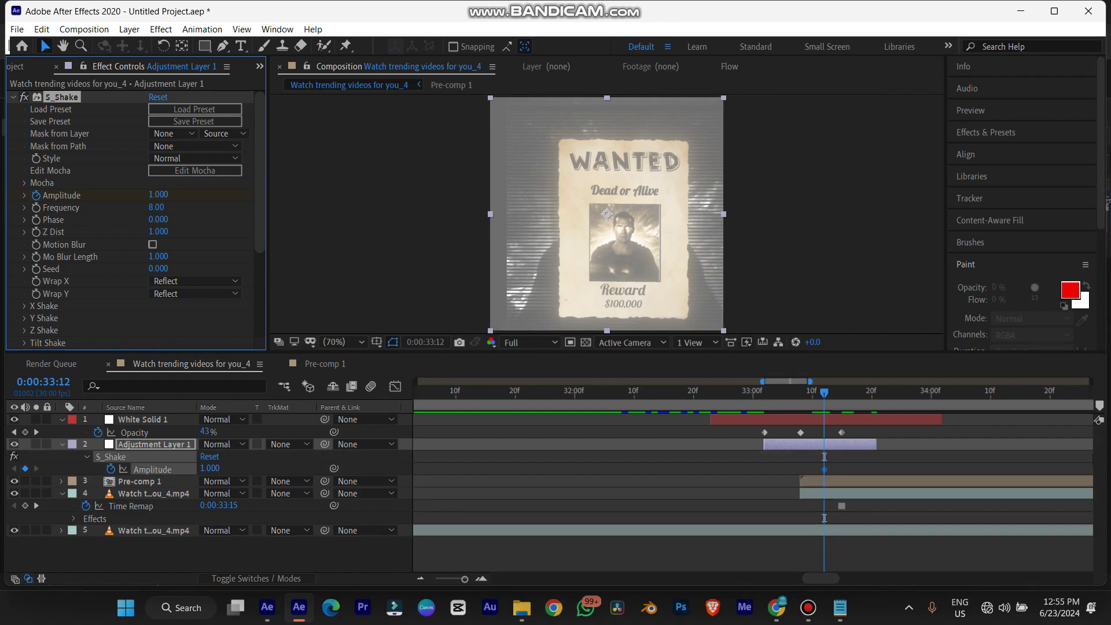
left_click_drag(825, 393, 806, 393)
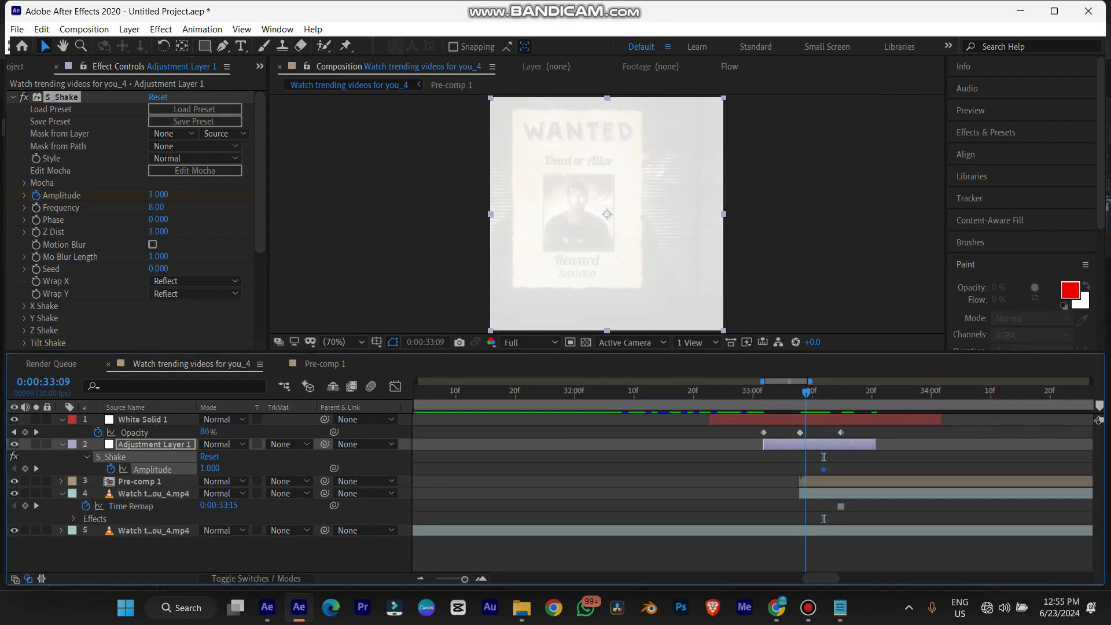
left_click(158, 195)
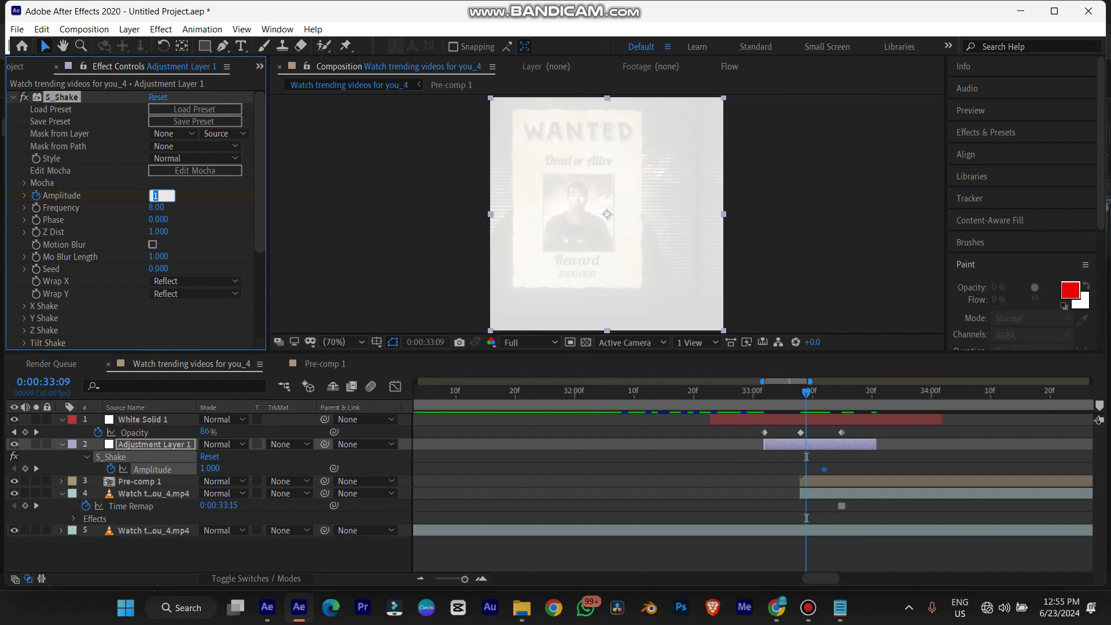
type("0")
key("Return")
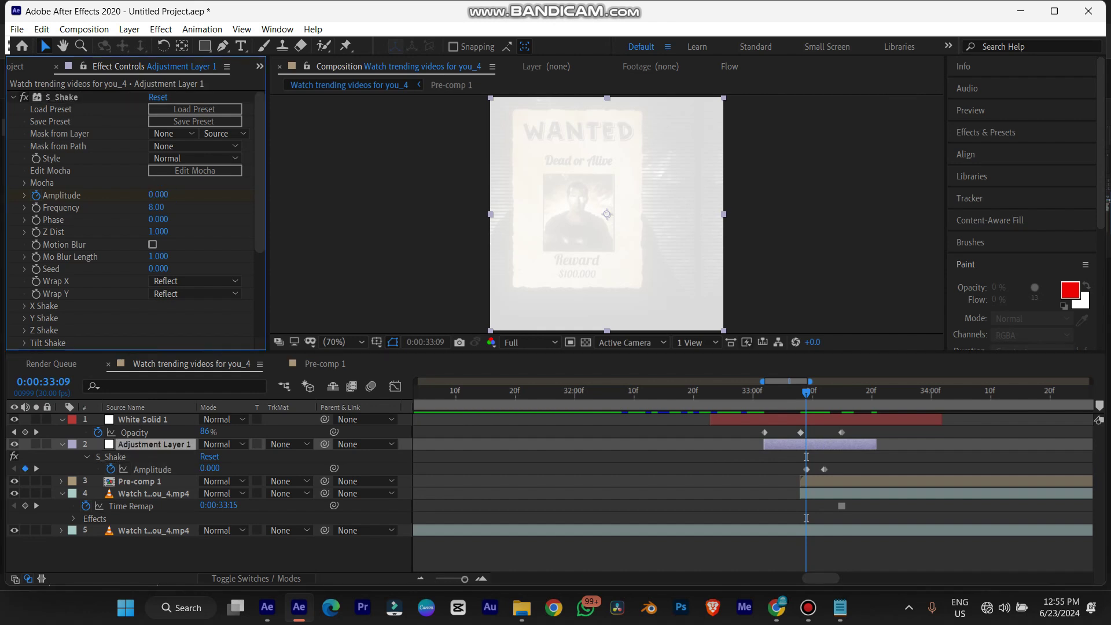
Step: Shift both Amplitude keyframes earlier to 0:00:33:03 and 0:00:33:09, and add a keyframe of 0 at 0:00:33:14
mouse_move(806, 469)
left_mouse_down()
mouse_move(777, 470)
mouse_move(806, 469)
left_mouse_up()
left_click_drag(807, 392, 836, 392)
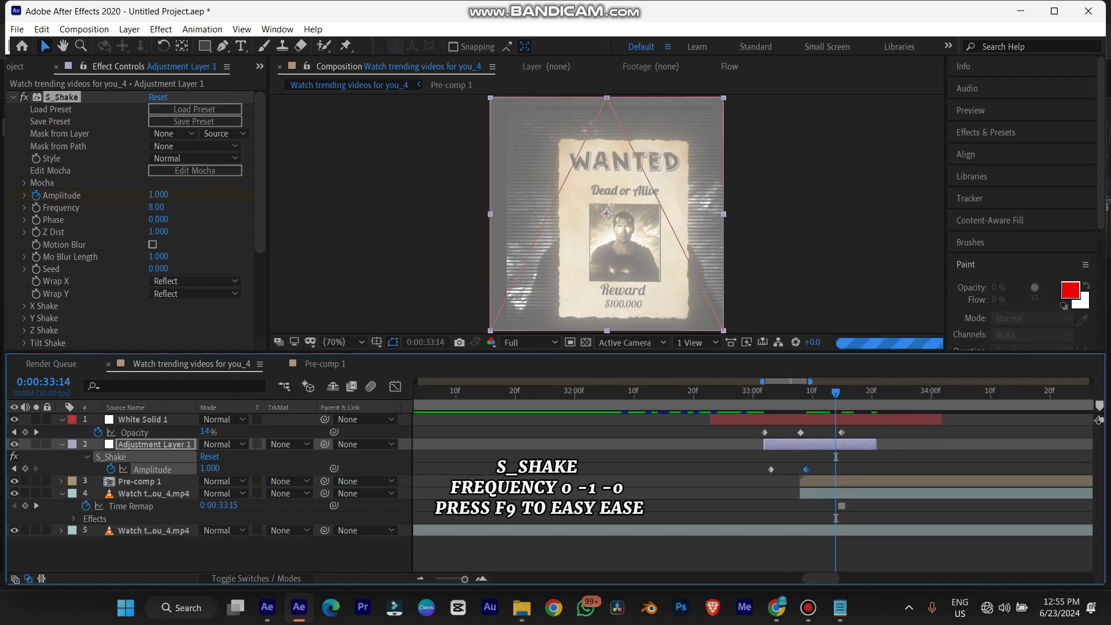
left_click(158, 195)
type("0")
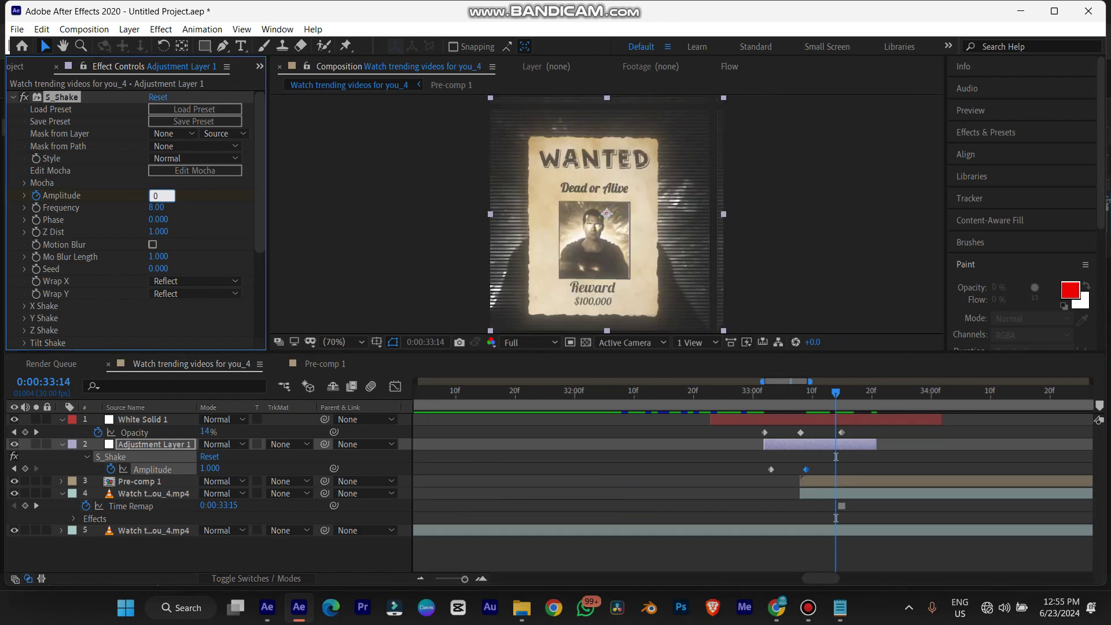
key("Return")
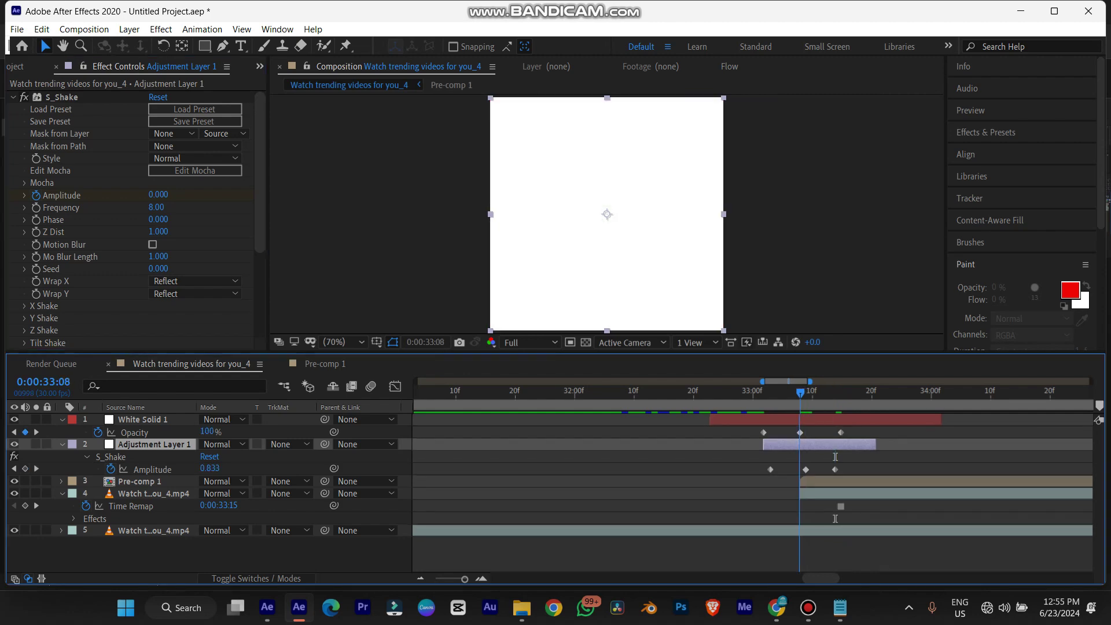
Step: Lower the S_Shake Frequency to 3.40 and preview the shake from 0:00:32:26
key("Page_Up")
key("Page_Up")
key("Page_Up")
key("Page_Up")
key("Page_Up")
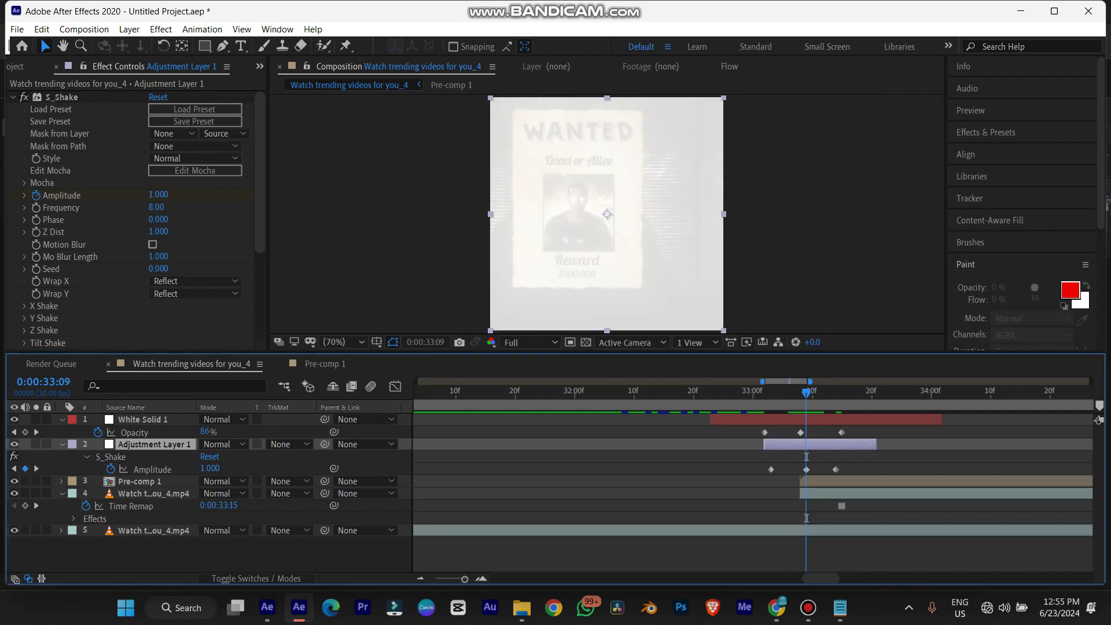
left_click_drag(156, 208, 129, 208)
left_click(728, 392)
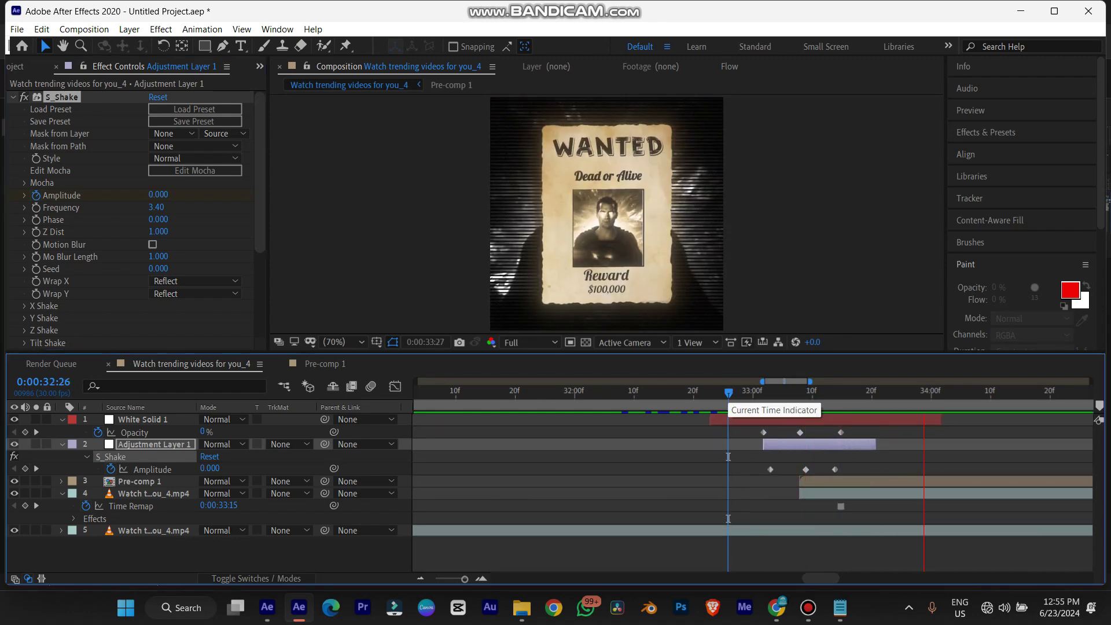
key("space")
key("space")
Step: Extend the adjustment layer's end to about 0:00:33:23 and stretch its Amplitude keyframes so the last falls at about 0:00:33:19
left_click_drag(876, 445, 894, 445)
left_click_drag(733, 457, 875, 485)
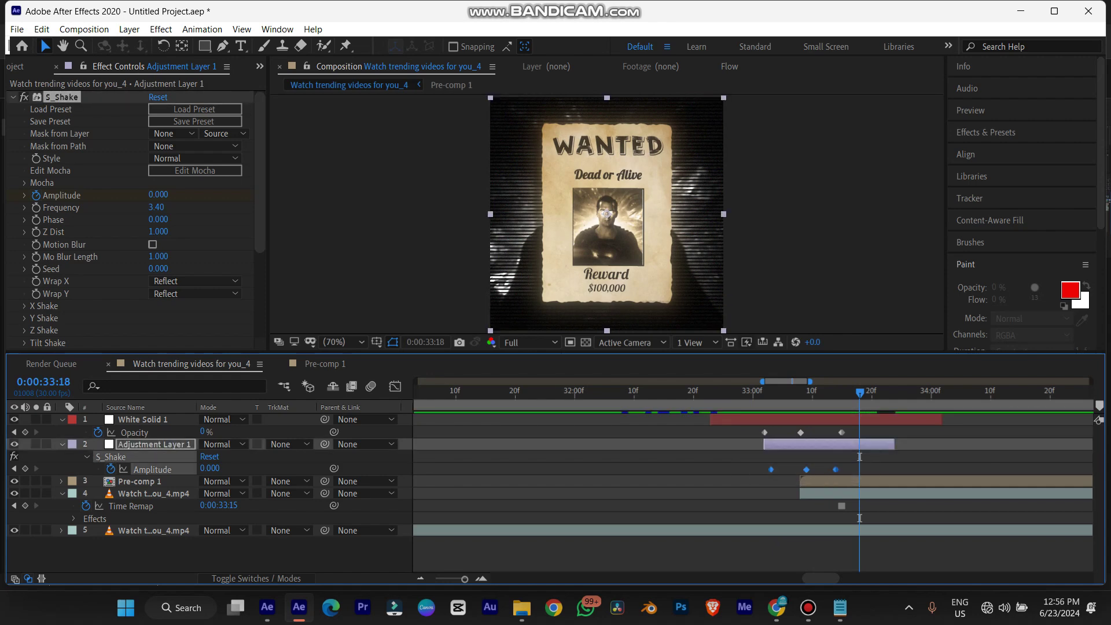
left_click_drag(855, 470, 865, 470, "alt")
Step: Easy-ease the three Amplitude keyframes and reshape their speed graph into sharper peaks
left_click_drag(860, 393, 748, 393)
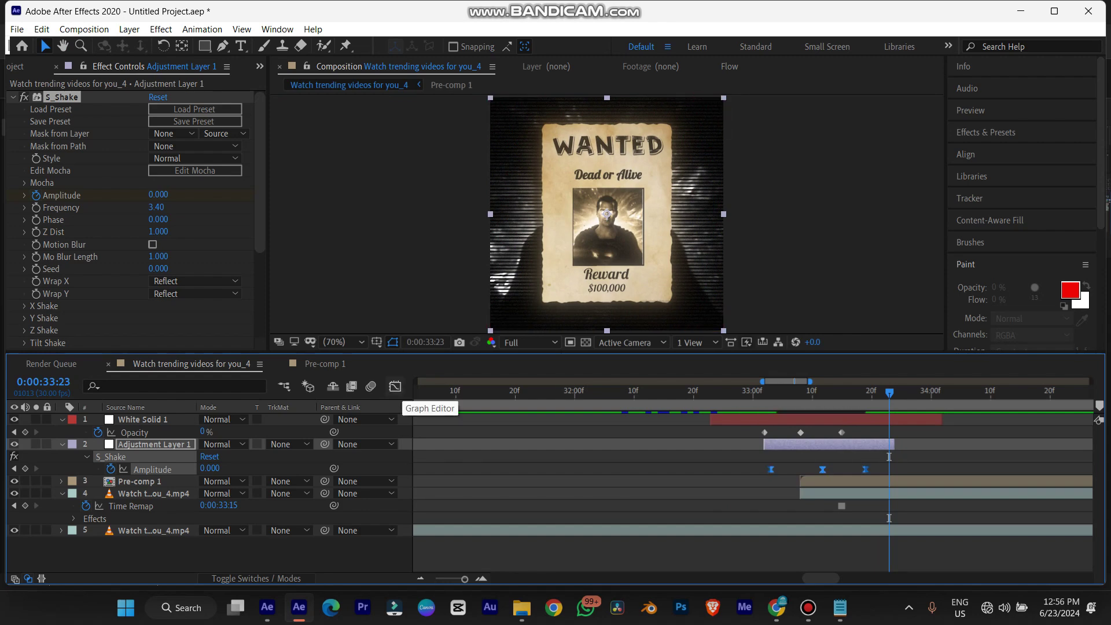
left_click(395, 386)
mouse_move(822, 433)
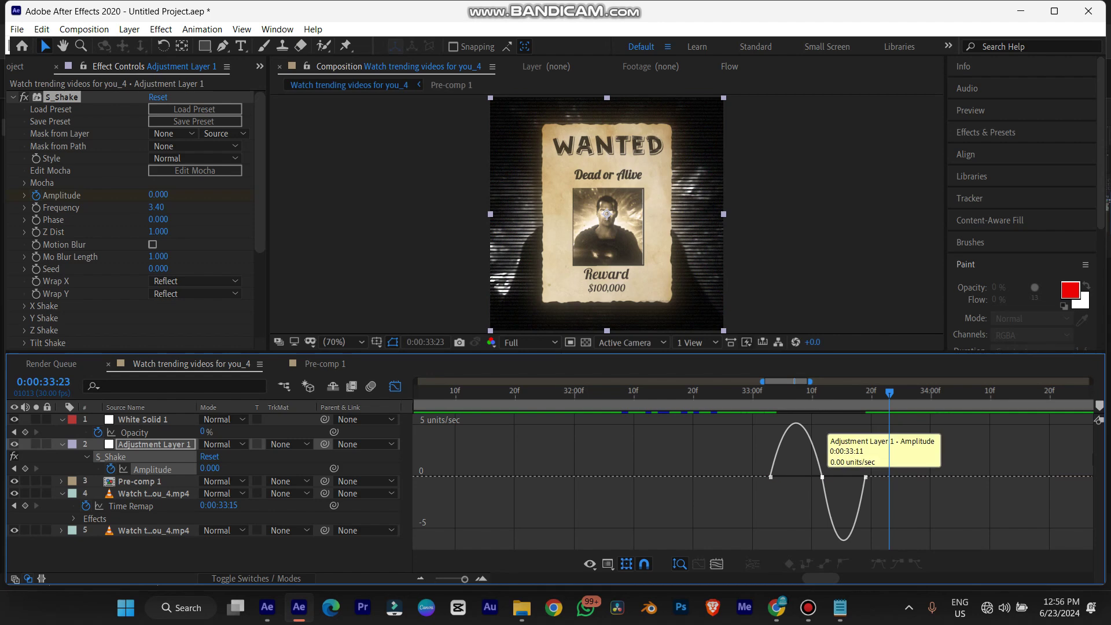
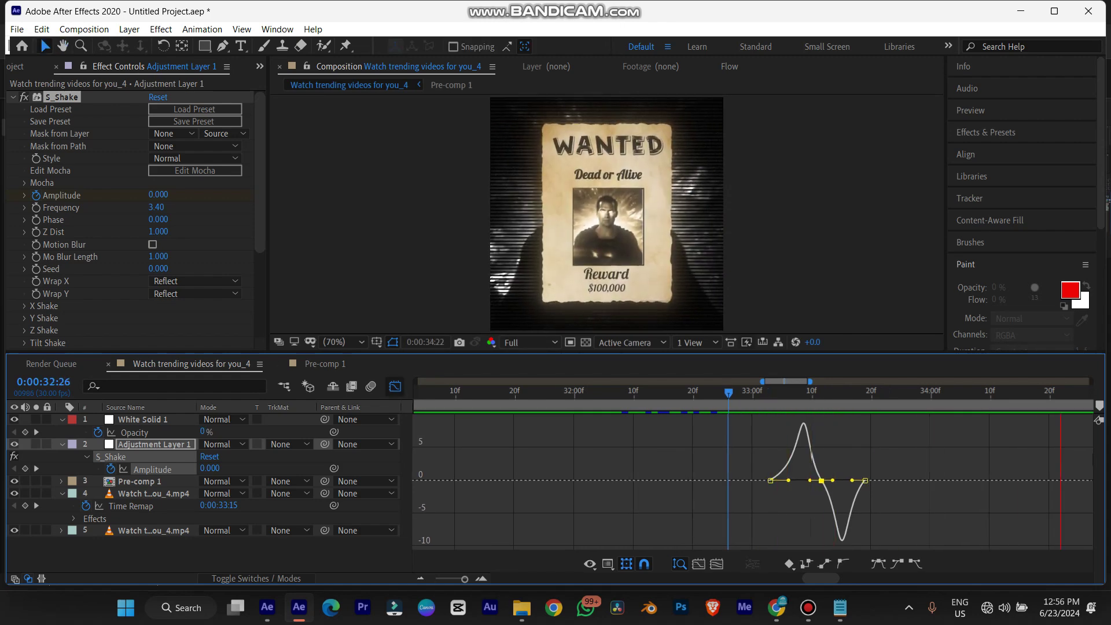
key("shift+F3")
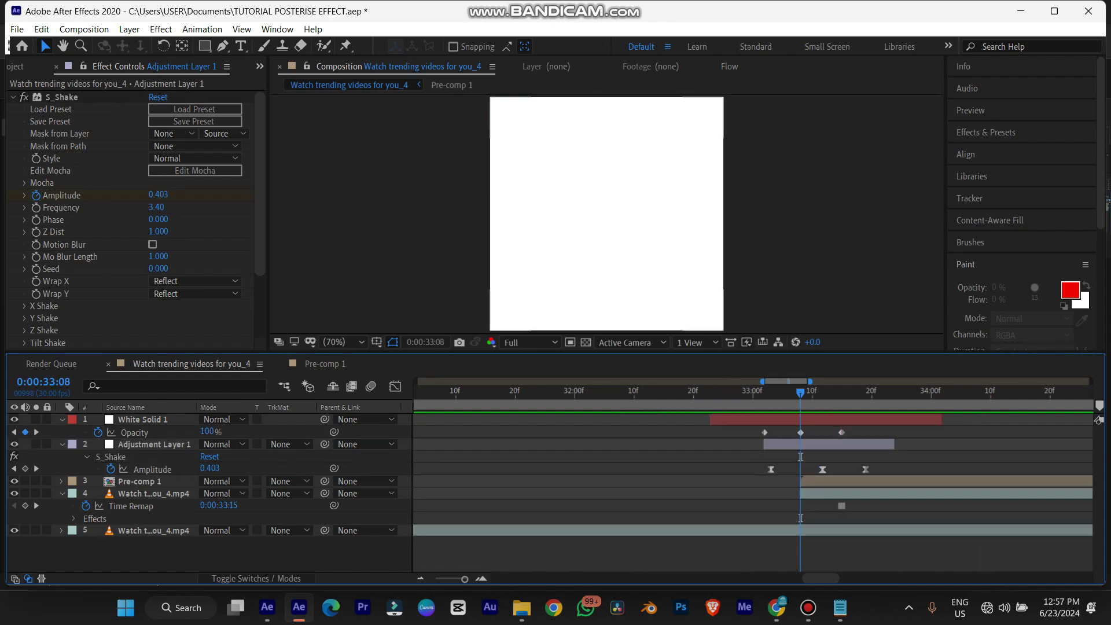
Step: Add a new adjustment layer above all other layers, running from 0:00:32:24 to 0:00:33:17
left_click(153, 494)
left_click(140, 481)
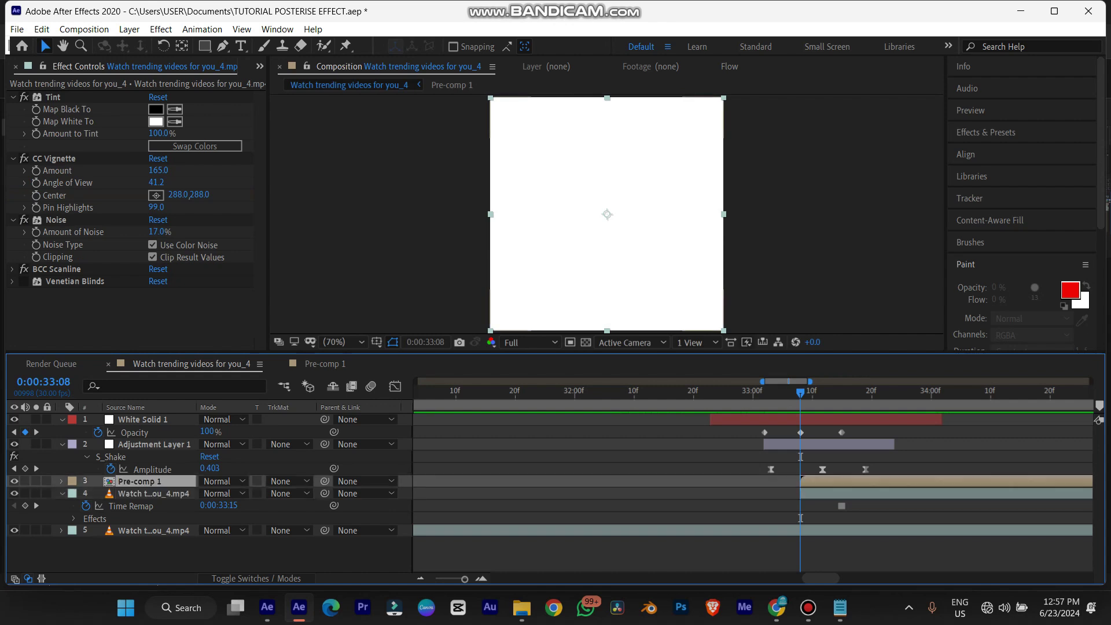
key("Page_Up")
key("Page_Up")
key("Page_Up")
key("Page_Up")
key("Page_Up")
key("ctrl+alt+y")
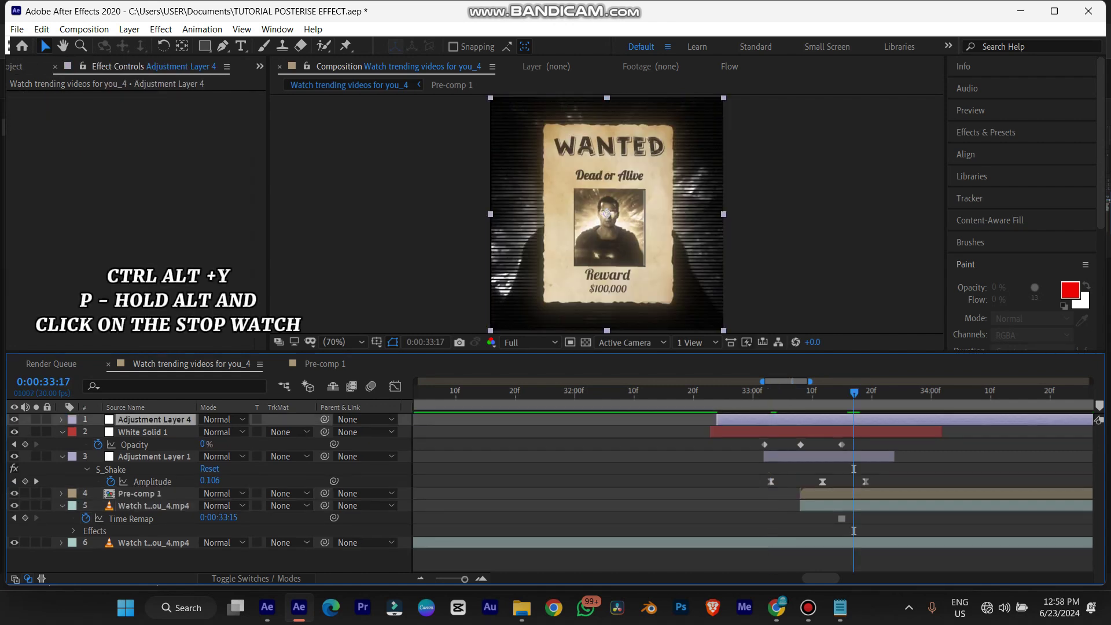
scroll(752, 481, "left", 12)
left_click(740, 393)
scroll(752, 480, "right", 9)
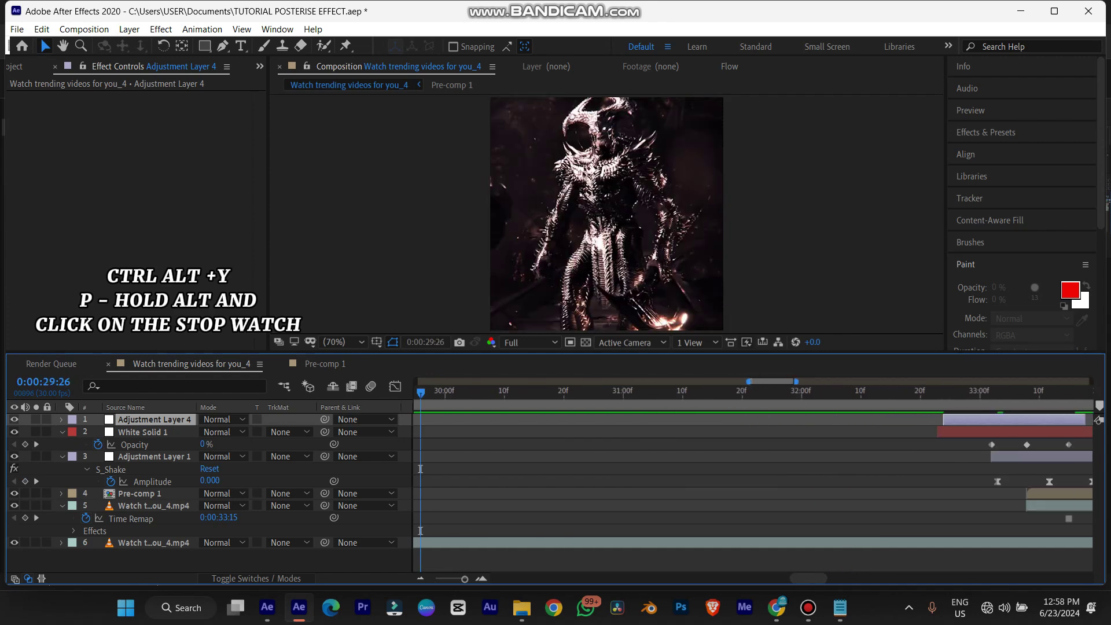
Step: Give the new adjustment layer's Position the expression wiggle(10,25)
left_click_drag(863, 393, 876, 392)
key("p")
left_click(98, 432, "alt")
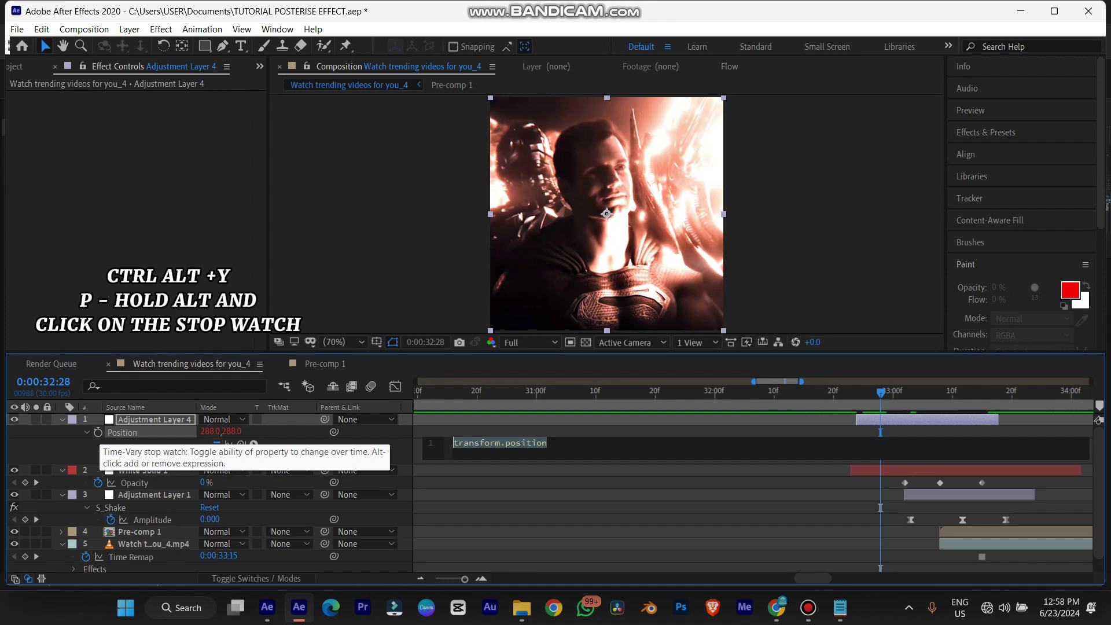
type("wihg")
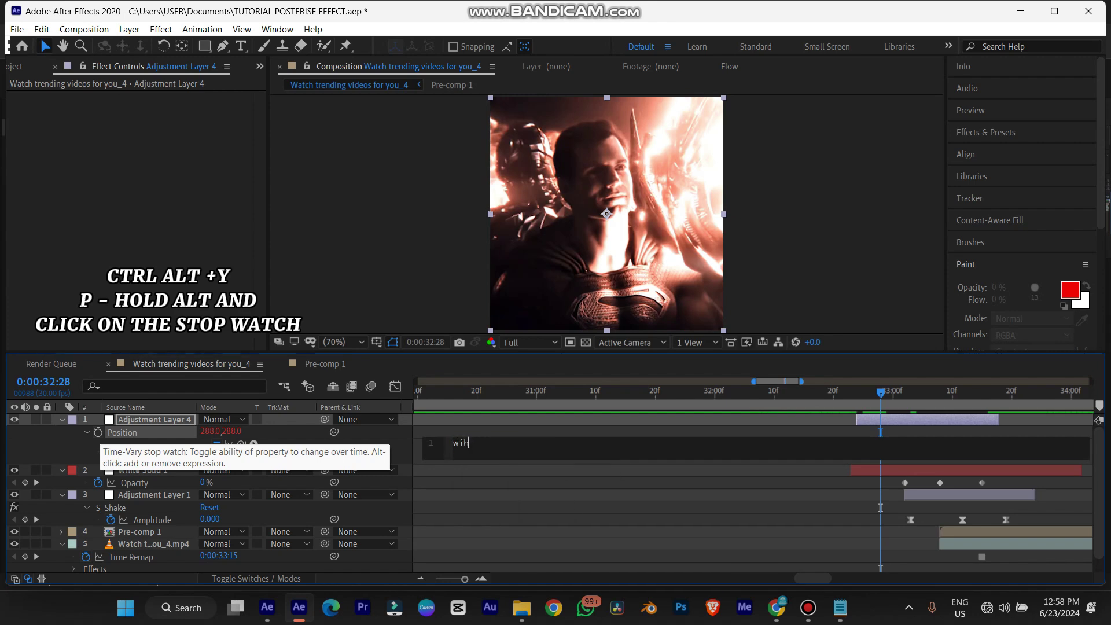
key("BackSpace")
type("gg")
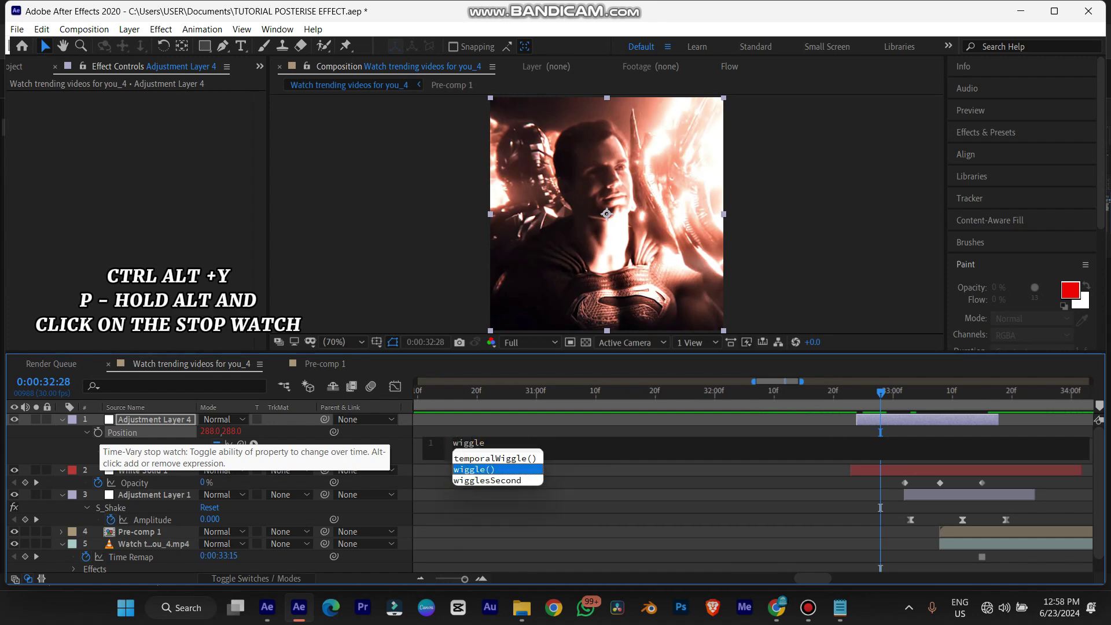
type("le")
key("Return")
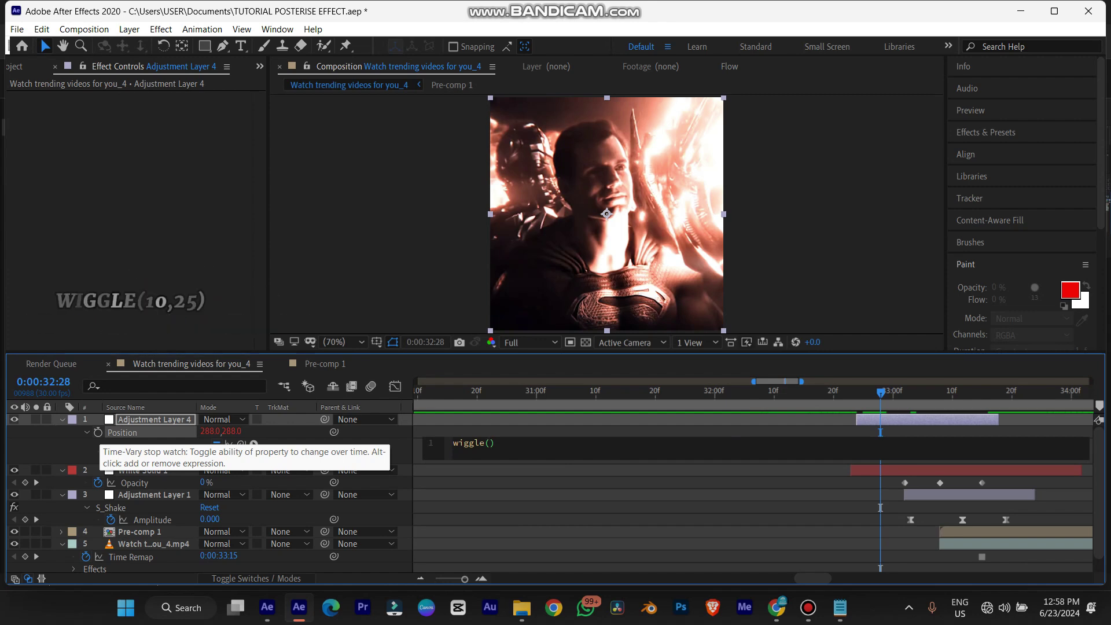
type("10,25")
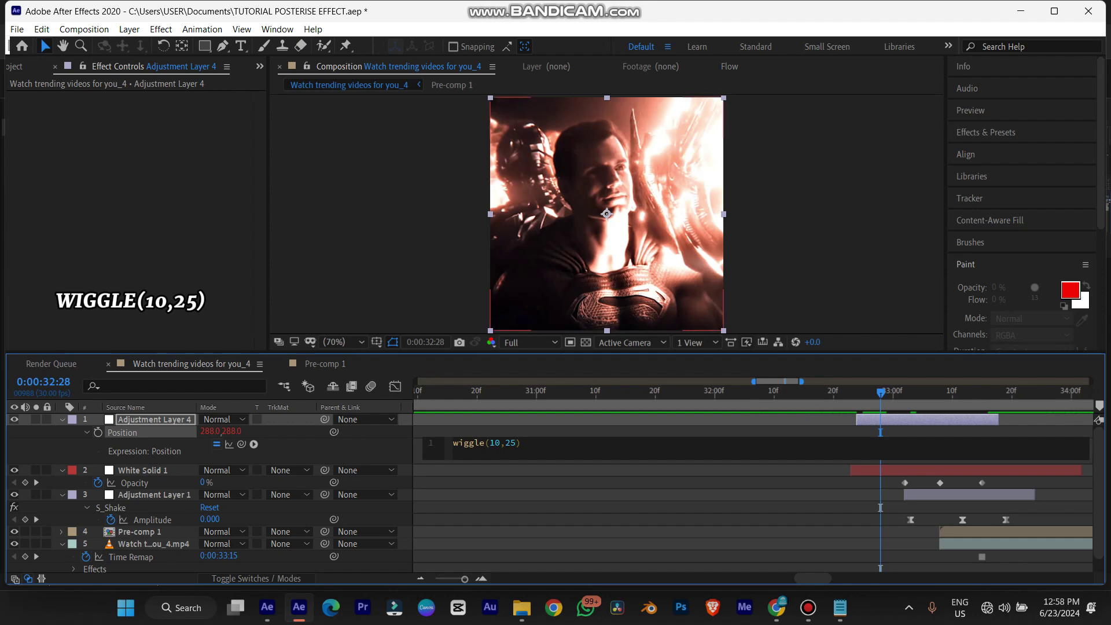
left_click(654, 508)
Step: Preview the wiggle up to the white flash at 0:00:33:08, with the top adjustment layer's Position revealed
key("space")
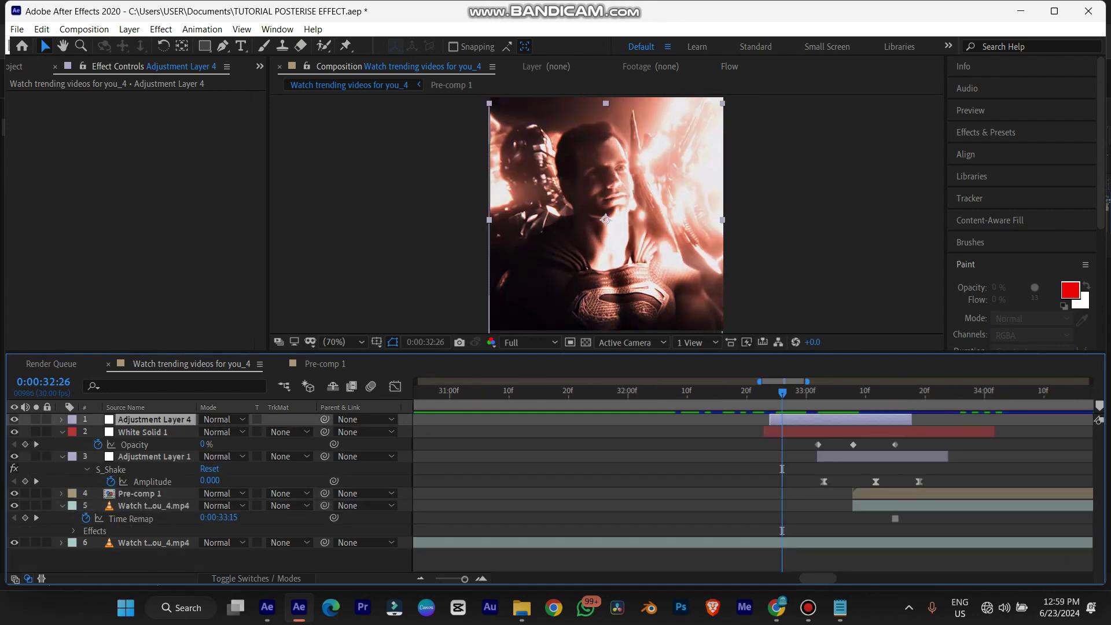
key("p")
key("space")
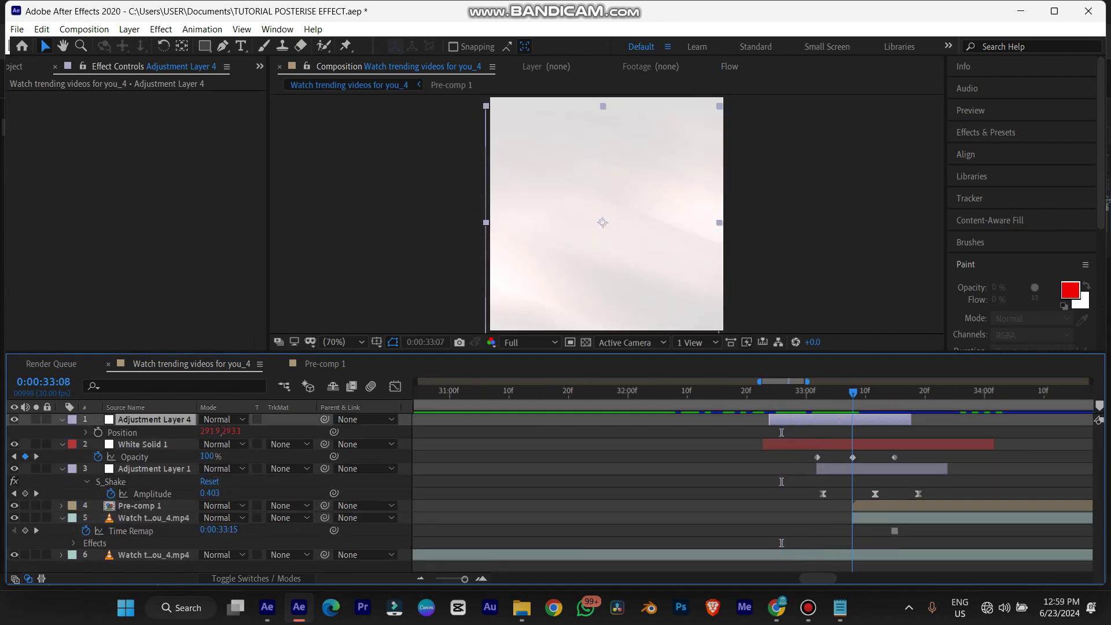
key("Page_Up")
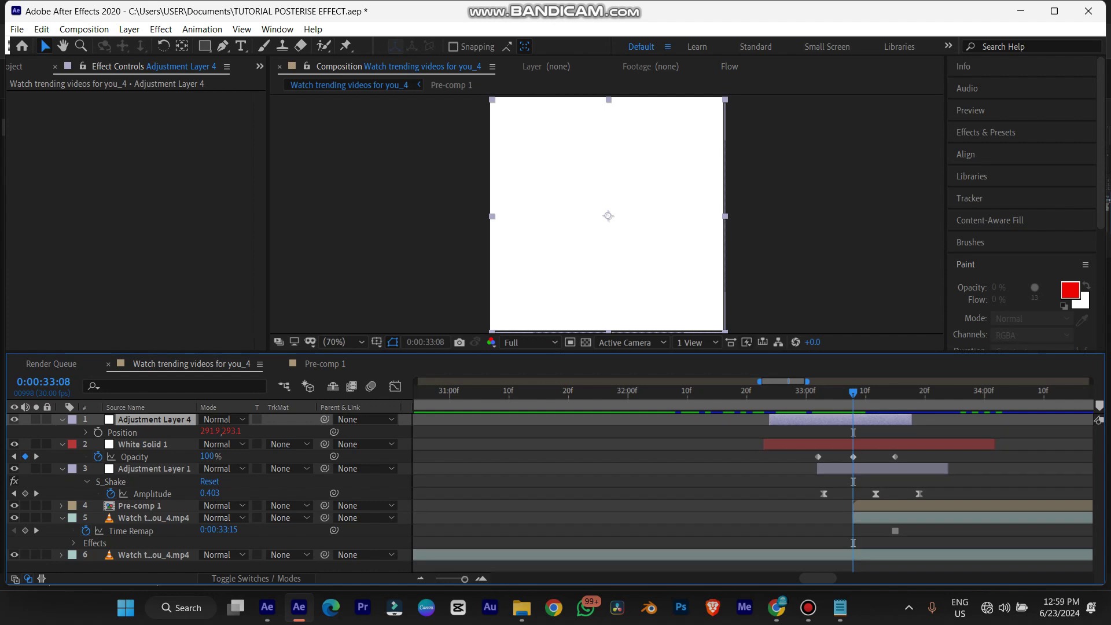
Step: Parent Pre-comp 1 and the time-remapped clip below it to the wiggling adjustment layer
left_click(139, 505)
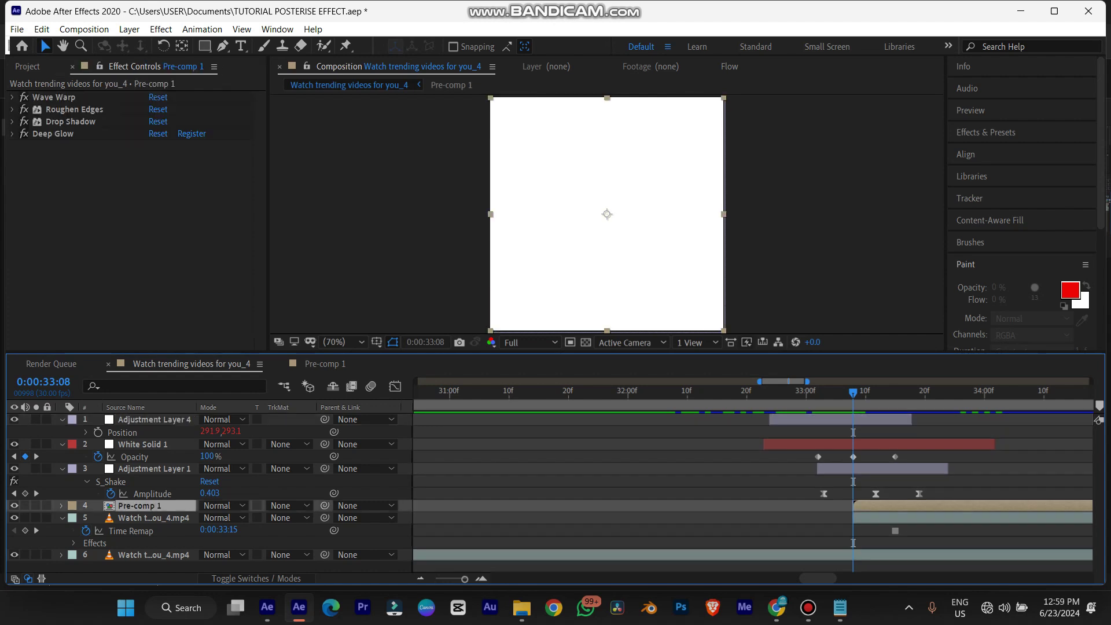
left_click(153, 518, "shift")
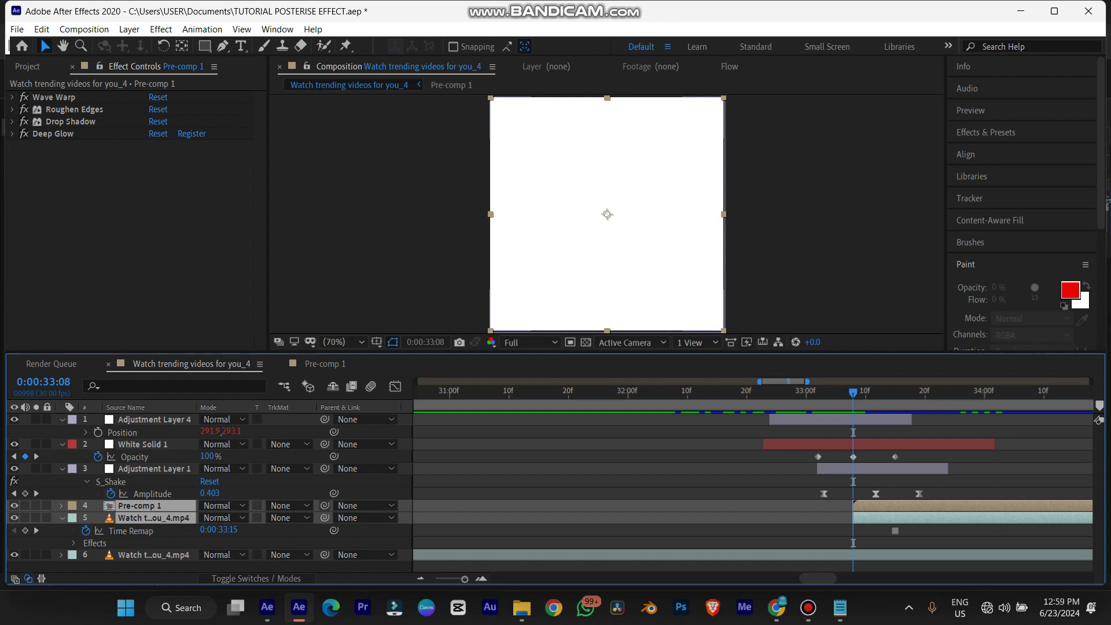
left_click_drag(325, 505, 151, 420)
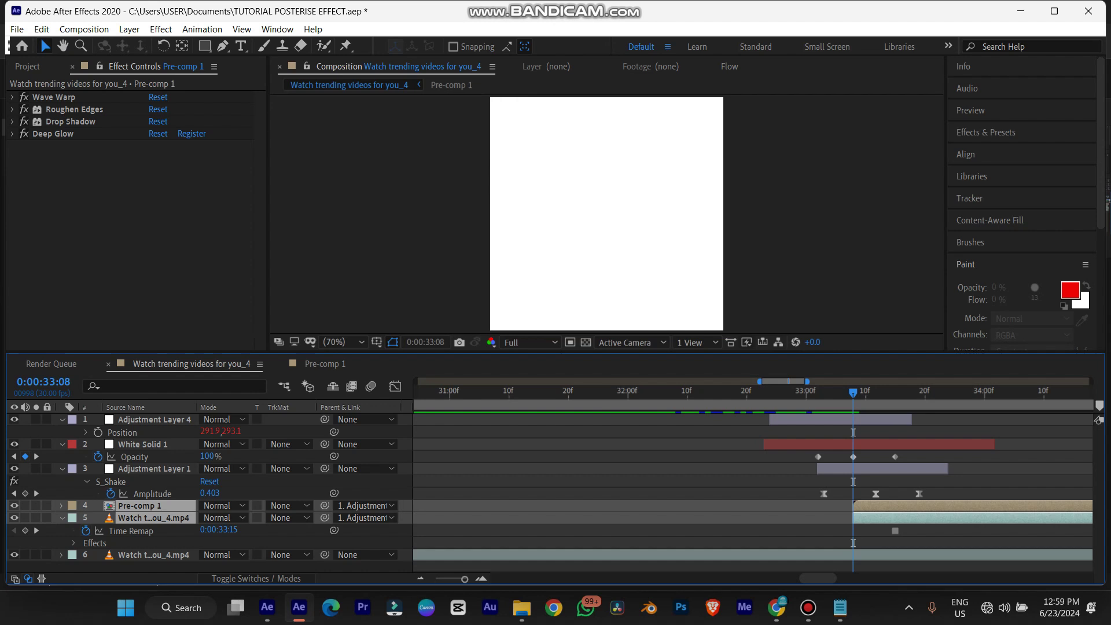
Step: Hide the S_Shake adjustment layer and extend the wiggling adjustment layer's end to about 0:00:34:06, previewing the result
key("space")
left_click(15, 468)
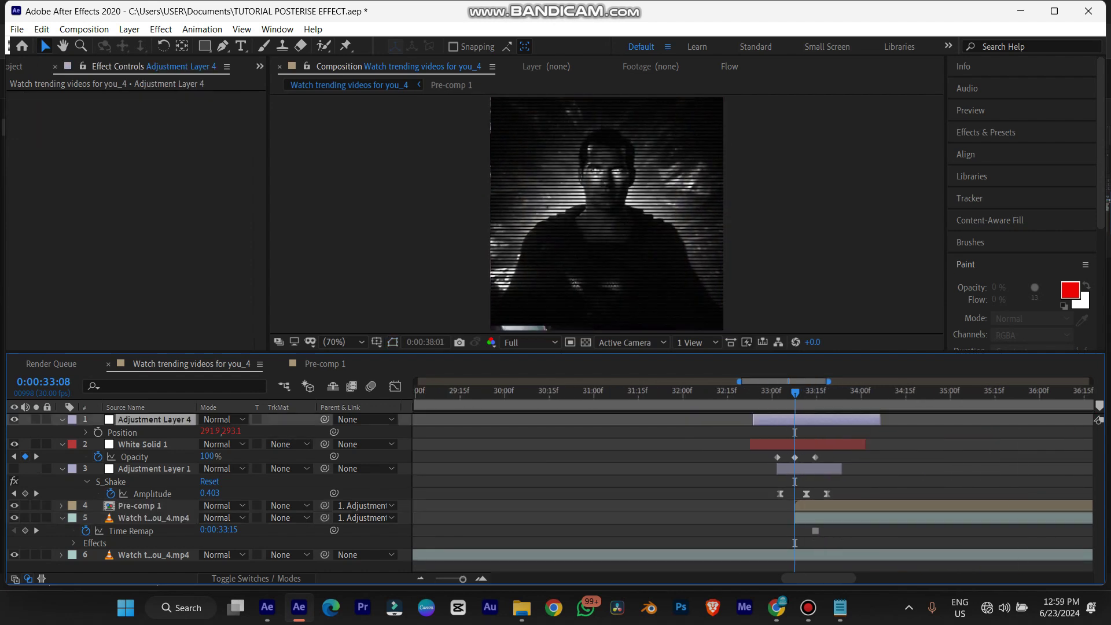
key("minus")
key("minus")
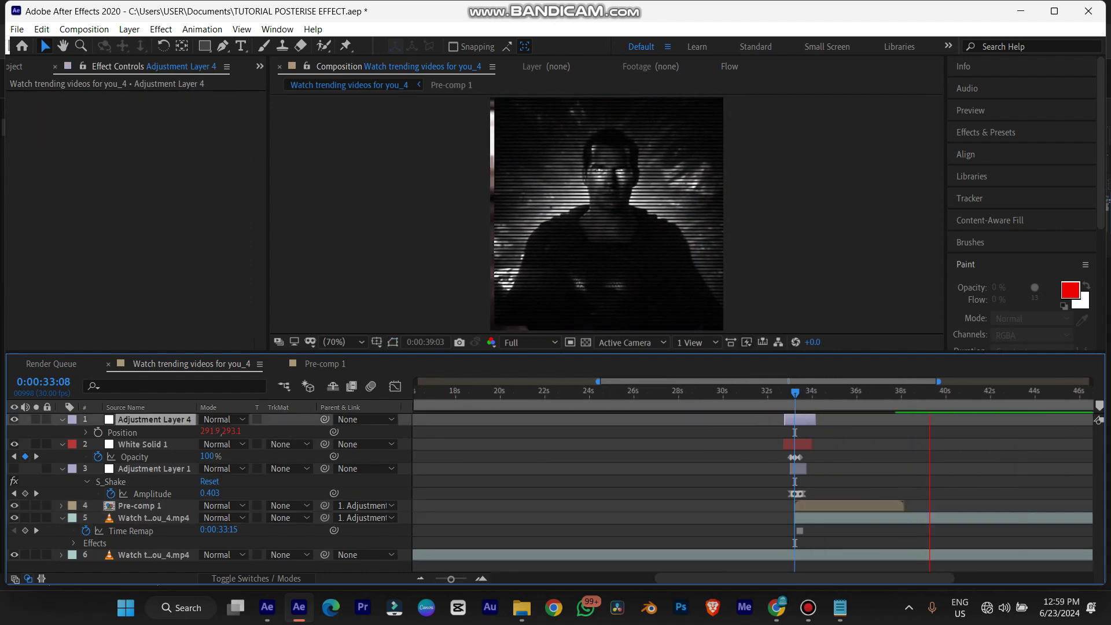
key("space")
key("equal")
key("equal")
key("equal")
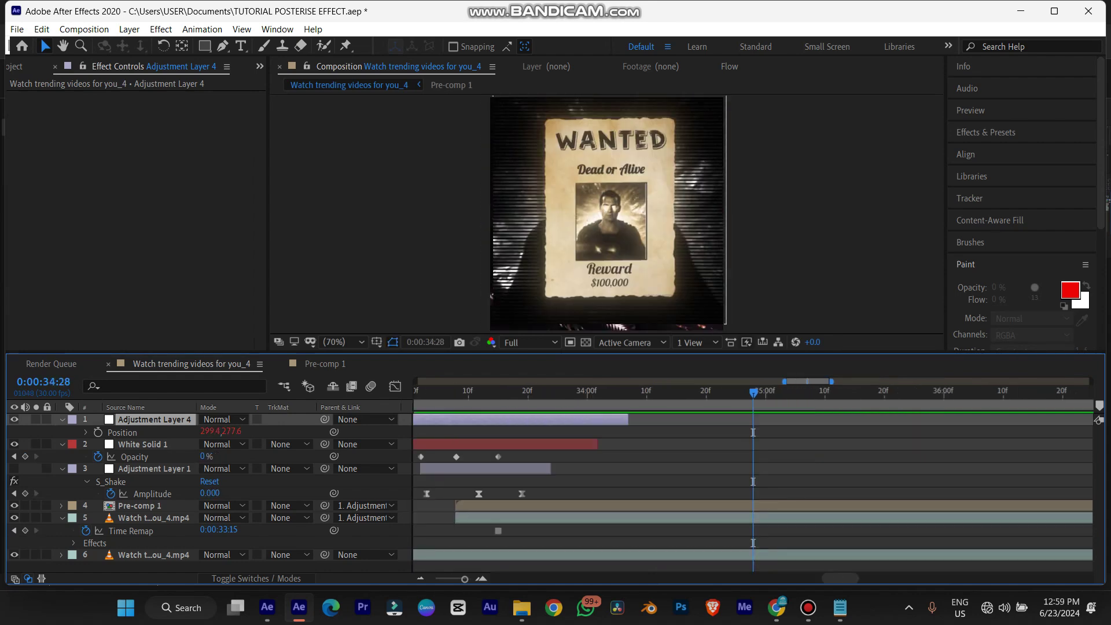
Step: Add a Slider Control effect to the wiggling adjustment layer
key("minus")
key("minus")
left_click_drag(664, 394, 677, 393)
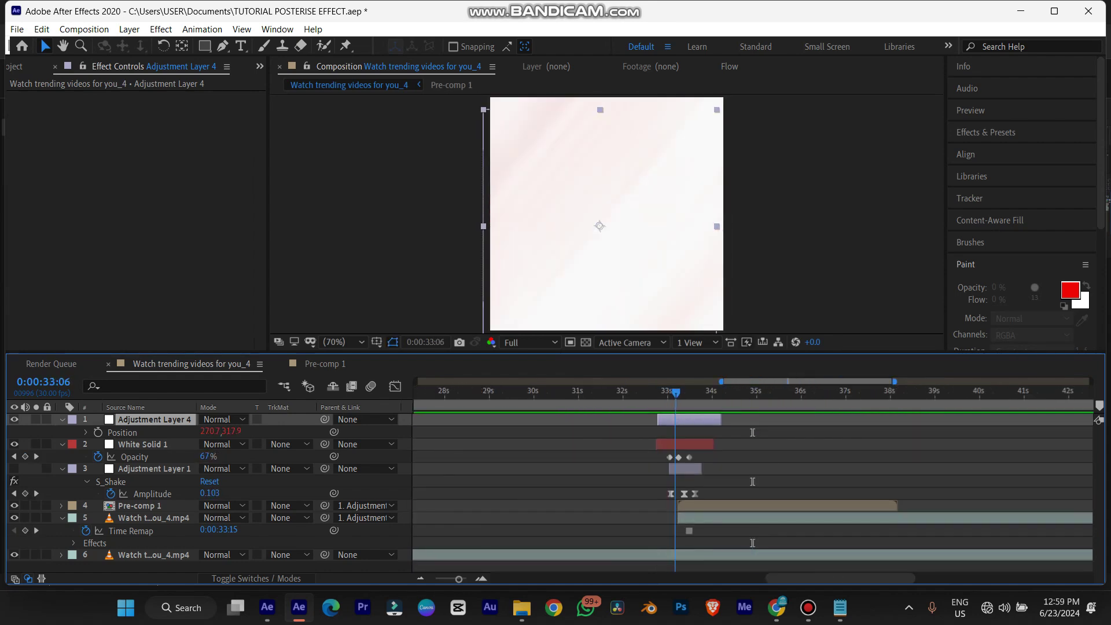
key("equal")
key("equal")
left_click(694, 394)
key("ctrl+space")
type("slider")
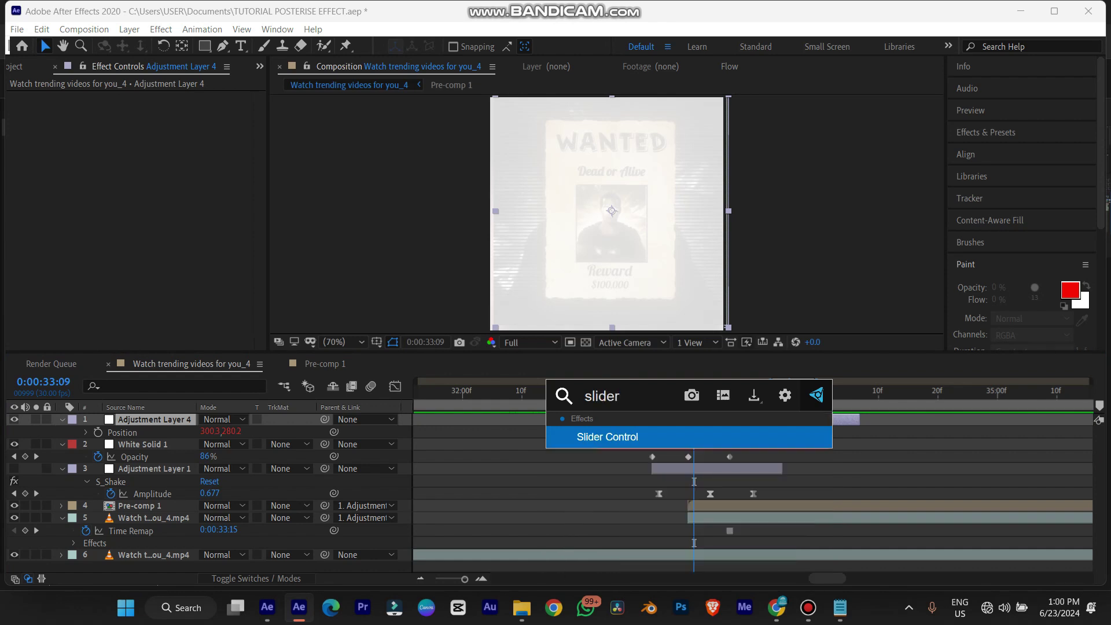
key("Return")
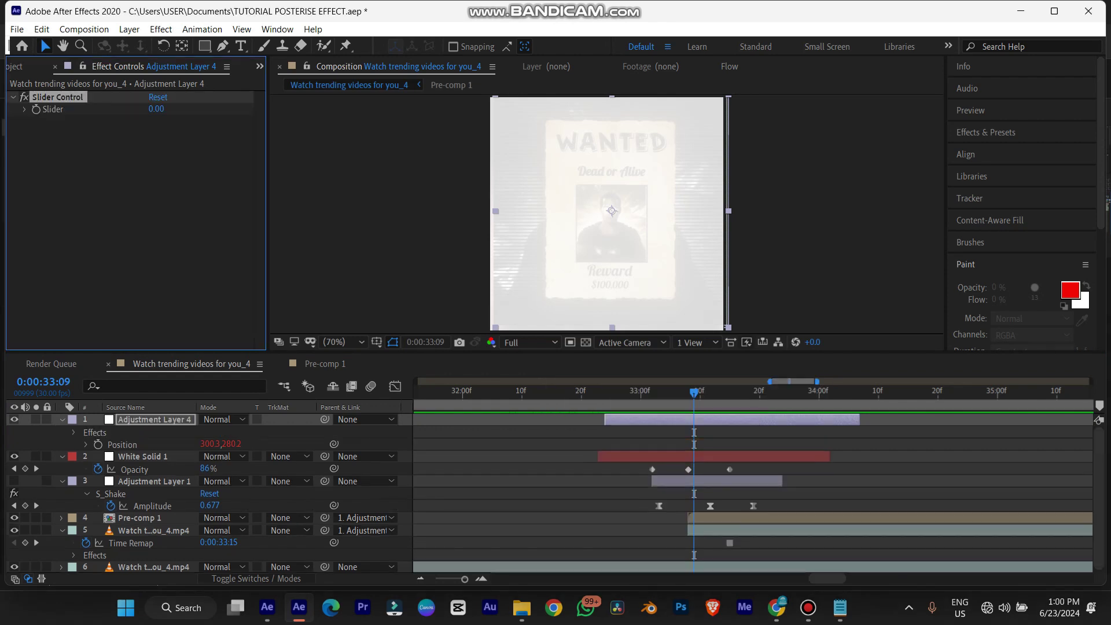
Step: Replace the 25 in the adjustment layer's Position wiggle expression with a link to its Slider Control's Slider
left_click_drag(694, 394, 671, 394)
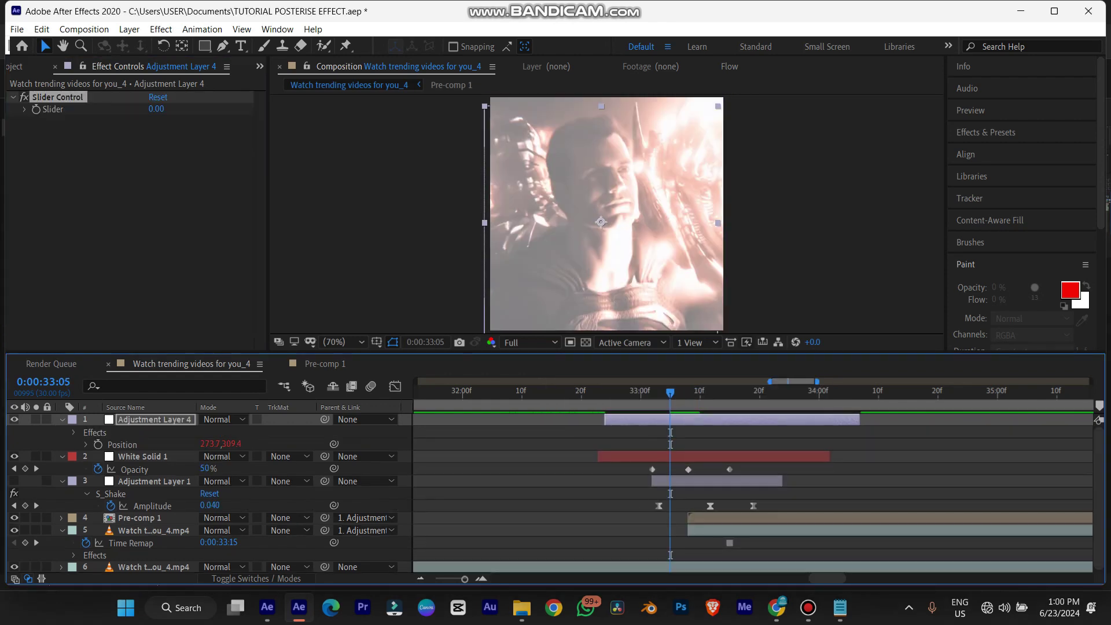
left_click(95, 433)
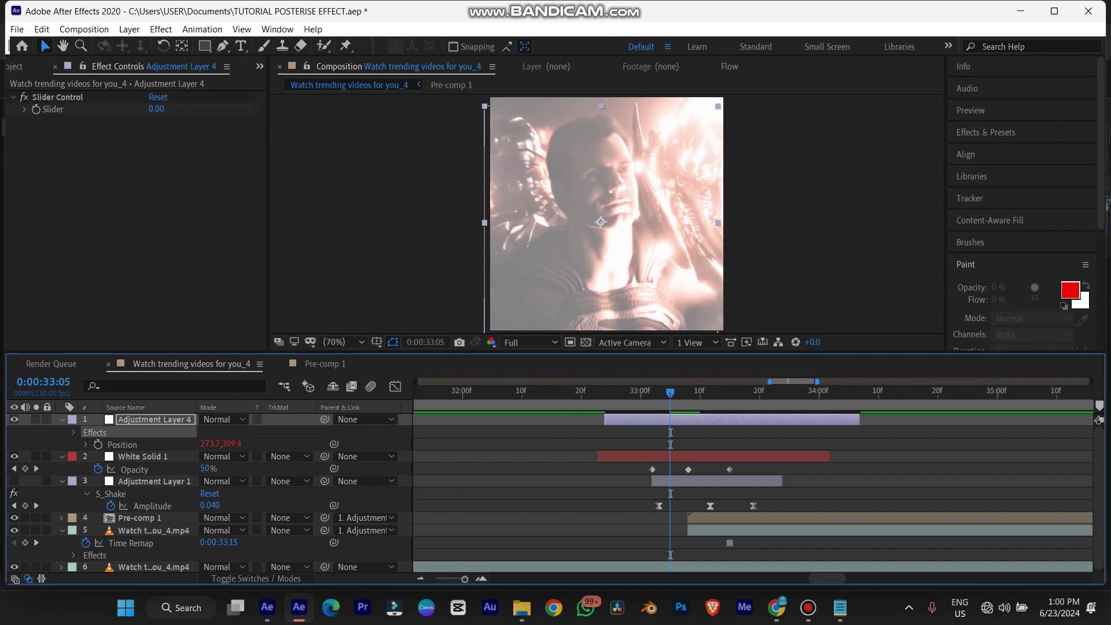
left_click(85, 444)
left_click(463, 458)
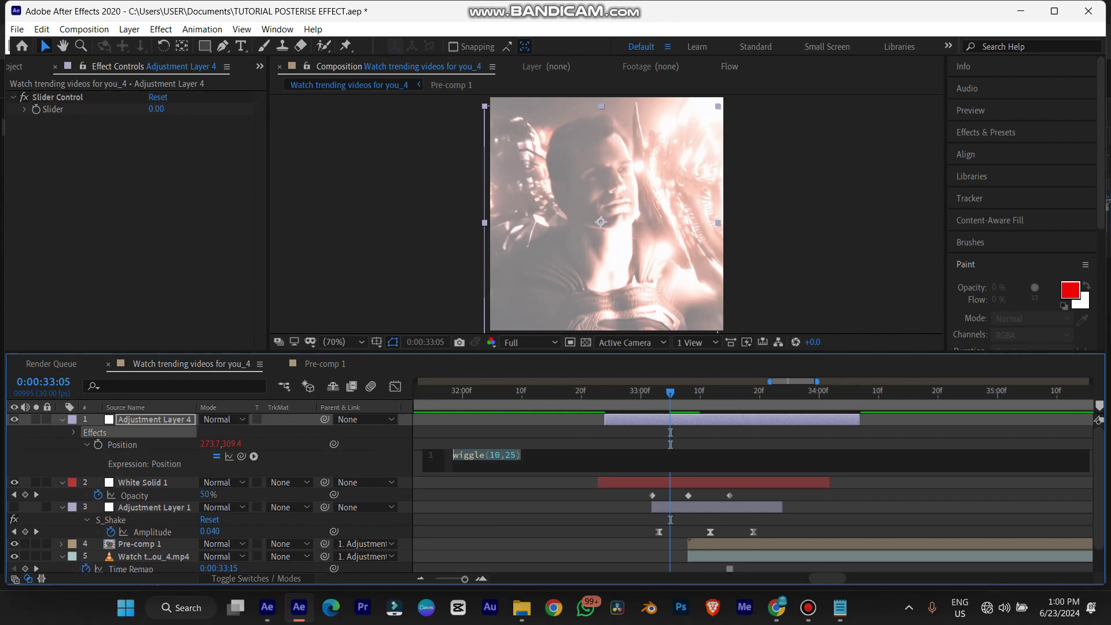
left_click(516, 456)
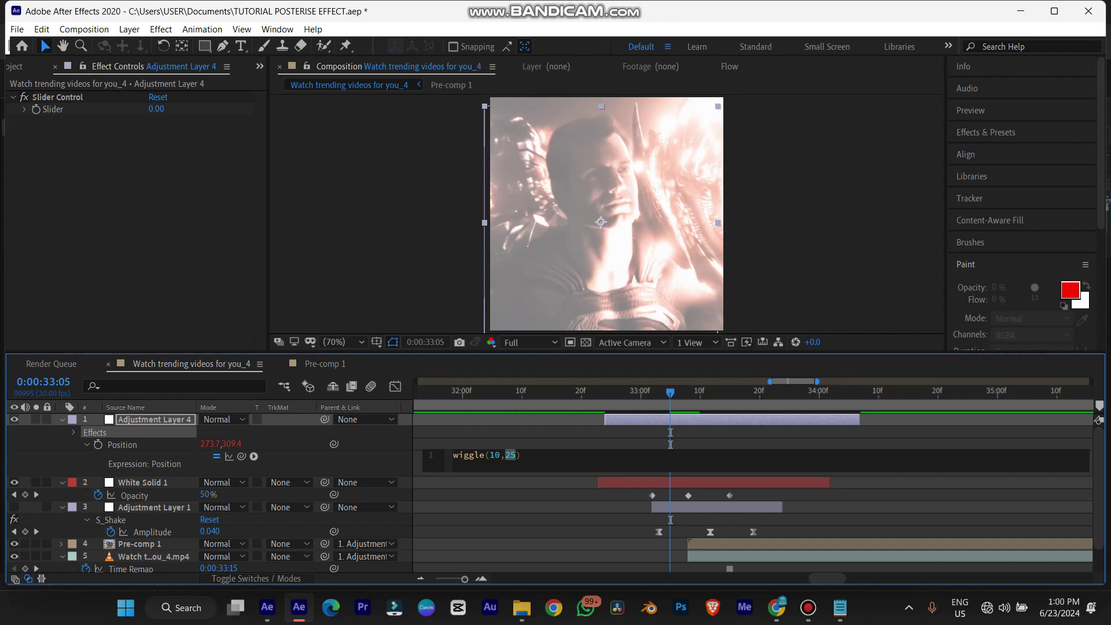
left_click_drag(241, 456, 46, 109)
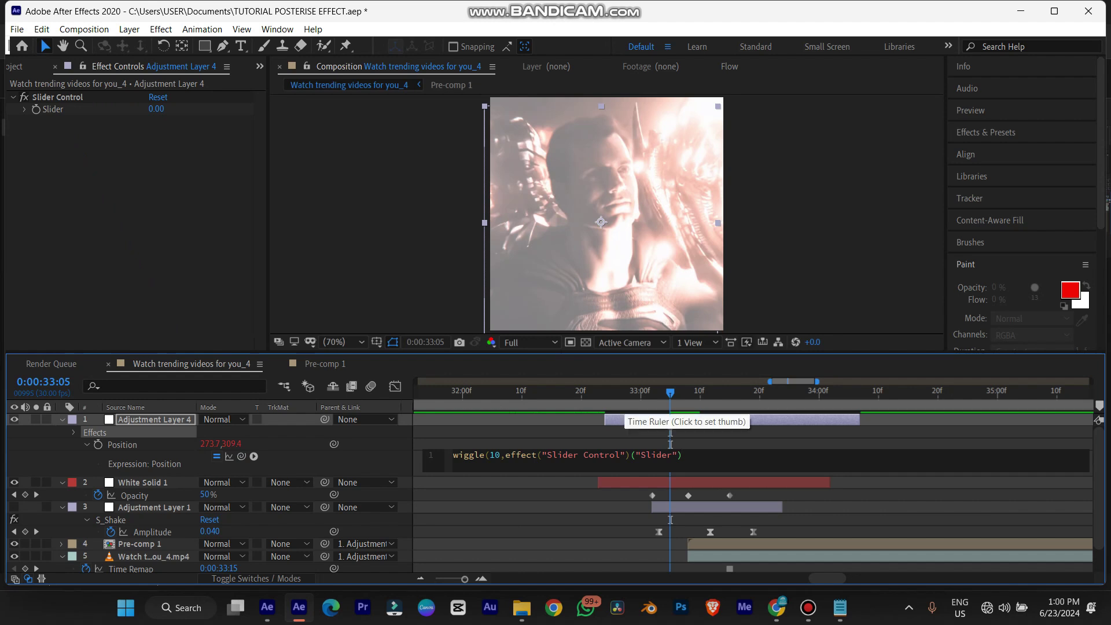
left_click(629, 434)
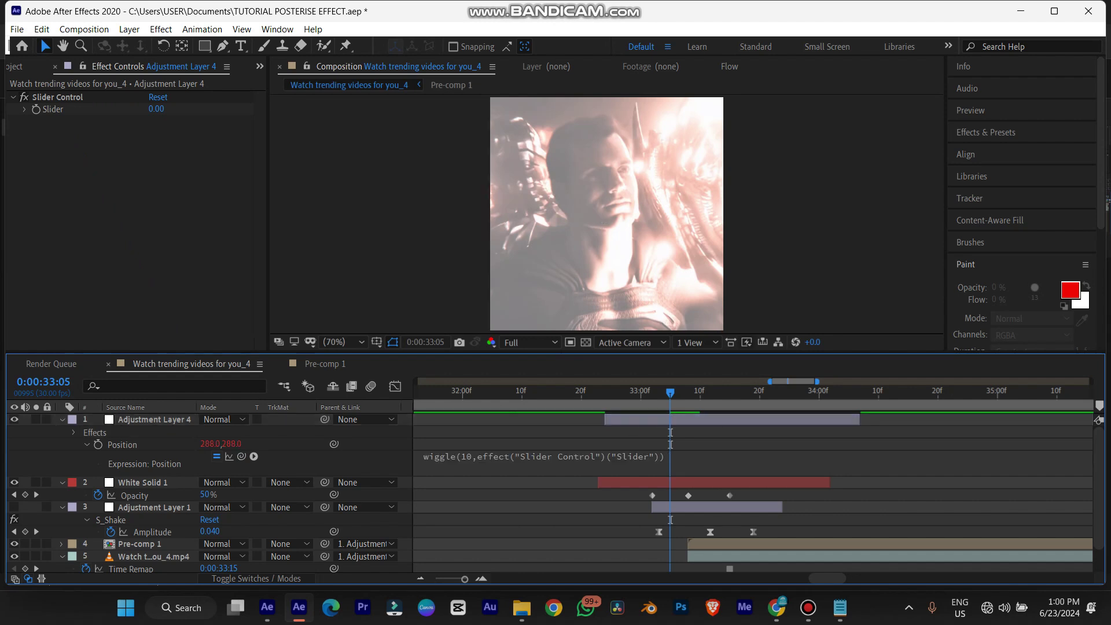
Step: Keyframe the Slider at 0 around 0:00:33:02, 26 at 0:00:33:11 and 0 at 0:00:33:20
left_click(629, 394)
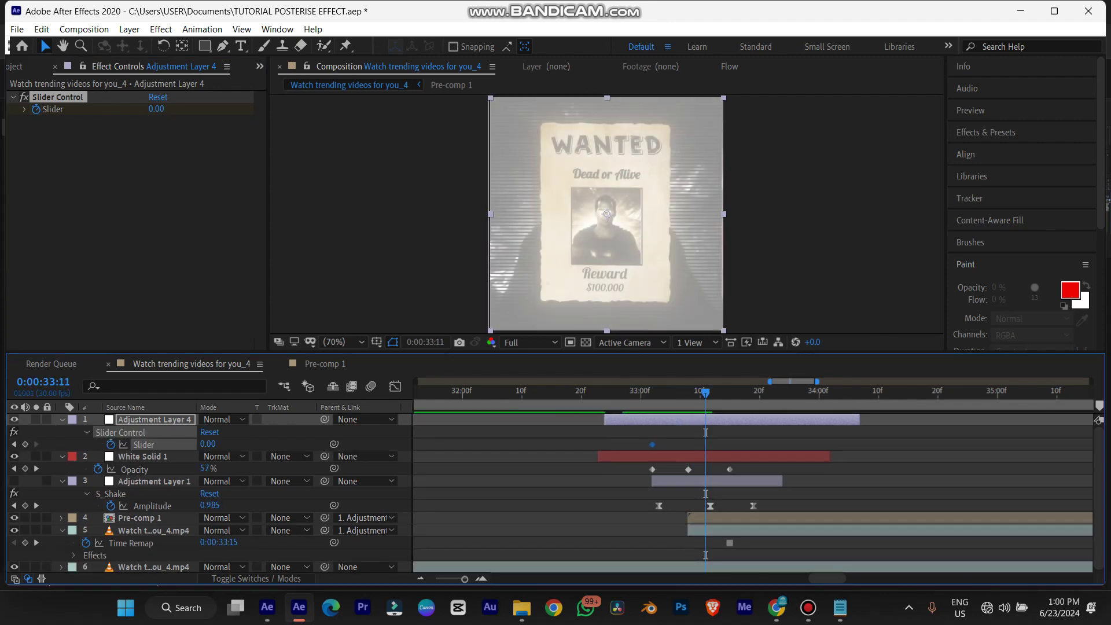
left_click_drag(156, 109, 169, 109)
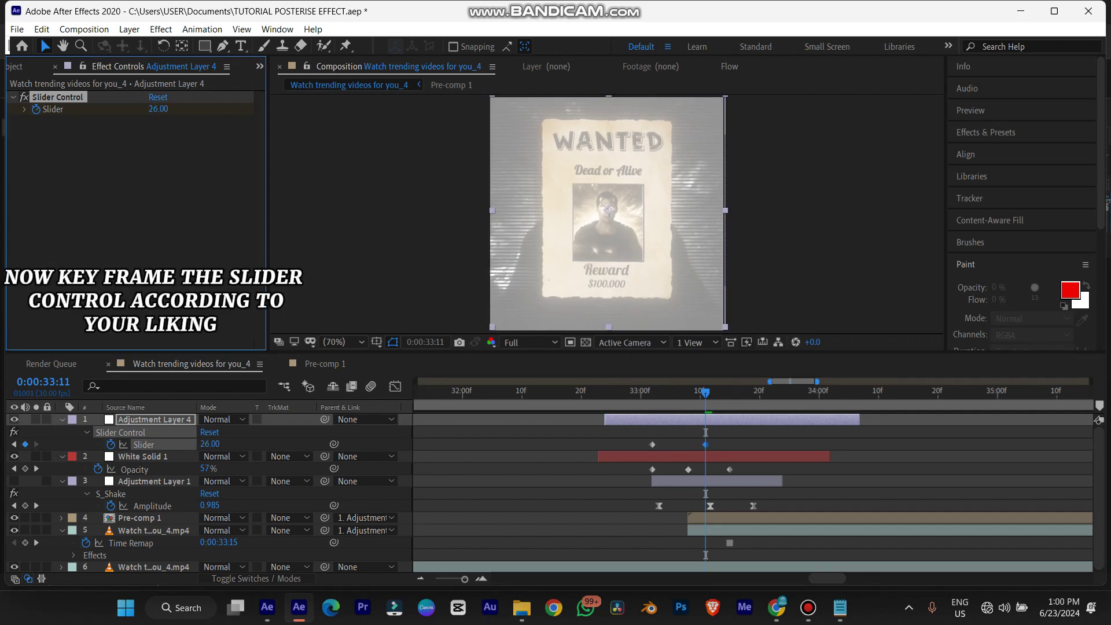
key("space")
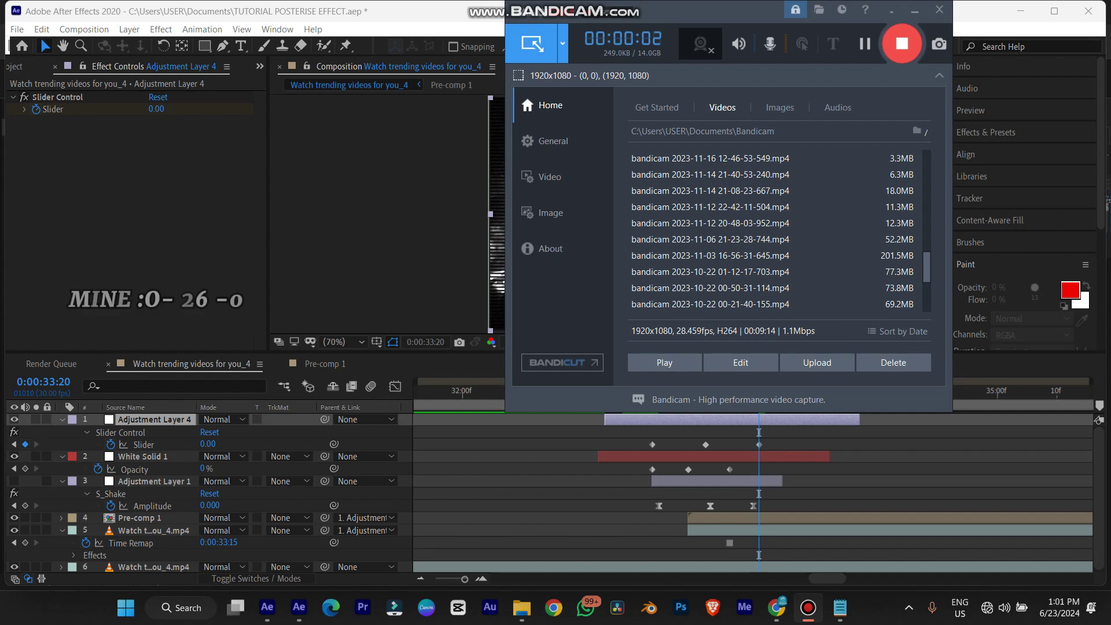
Step: Minimize the Bandicam window and preview the slider-driven shake across the white flash from about 0:00:33:01
left_click(714, 457)
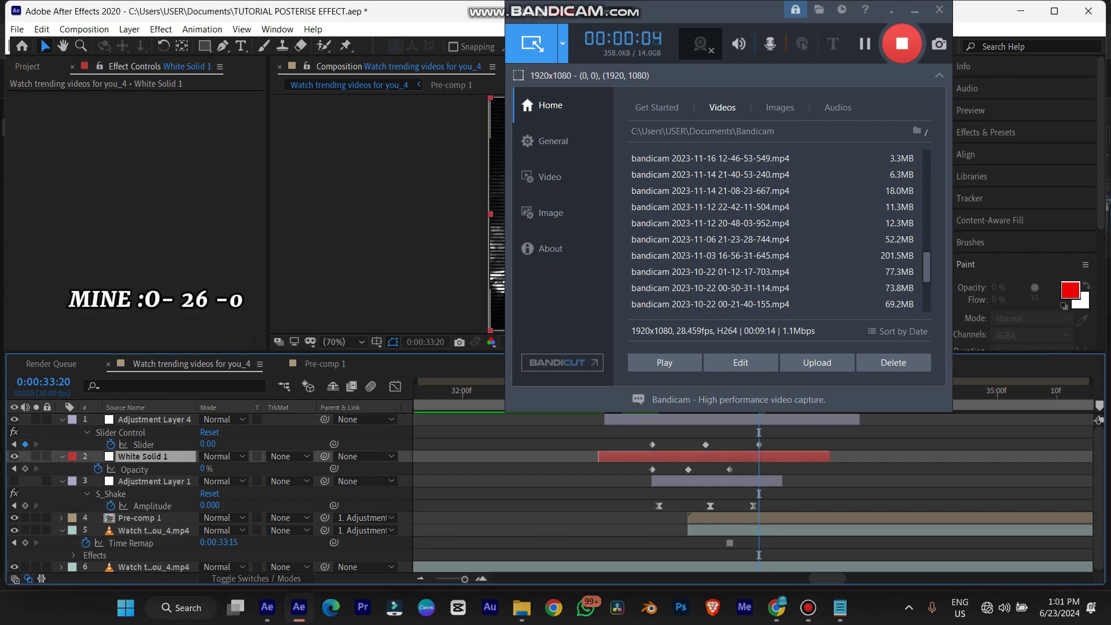
left_click(720, 434)
left_click(915, 10)
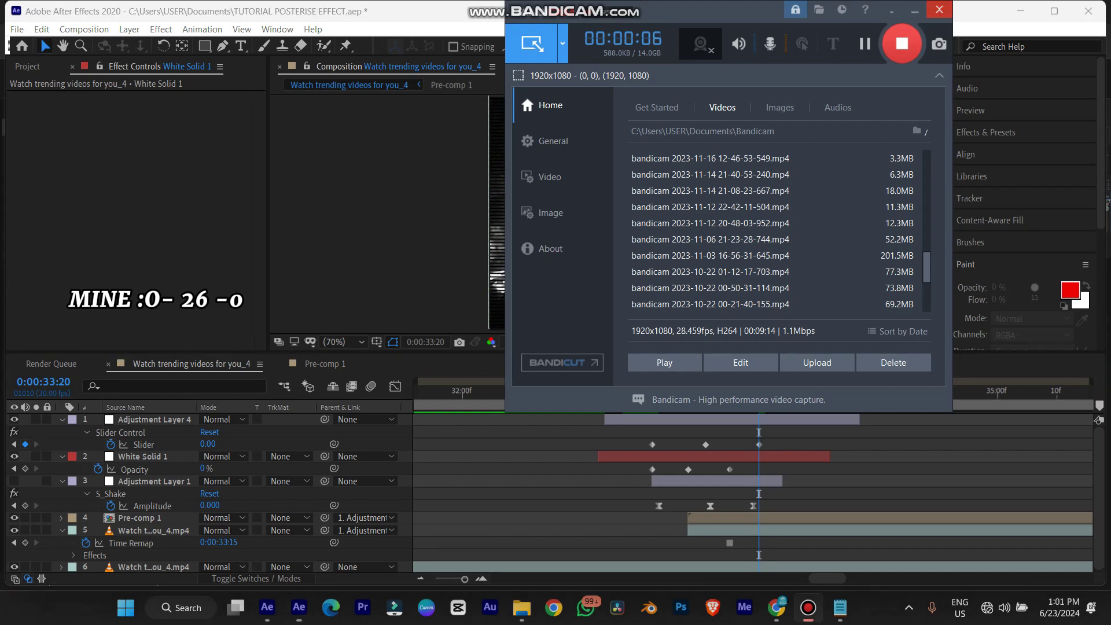
left_click(915, 10)
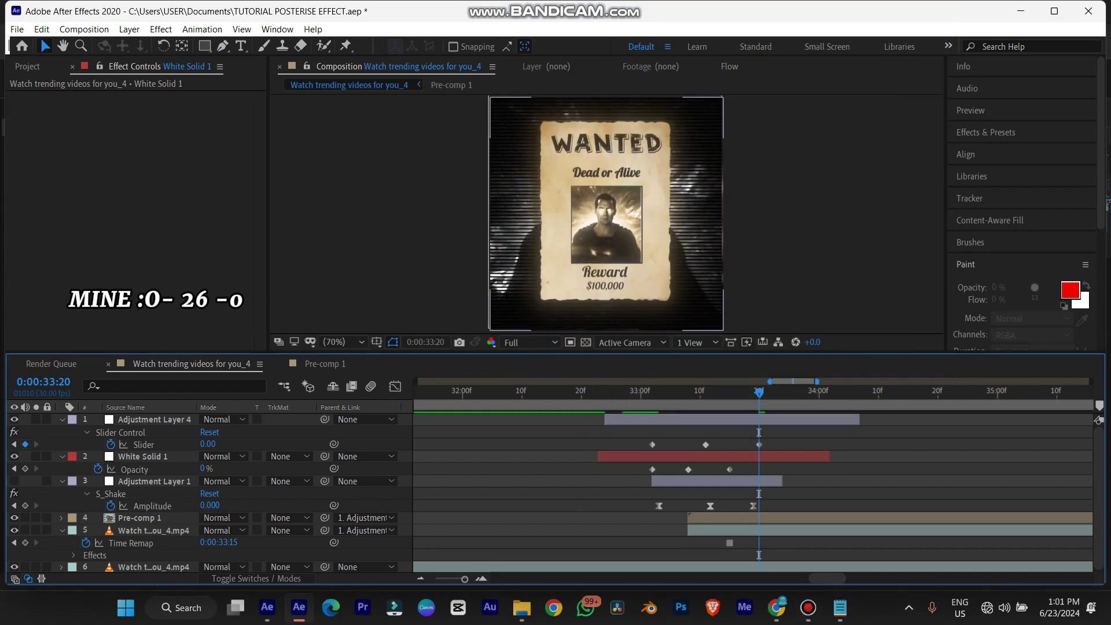
mouse_move(712, 393)
left_mouse_down()
mouse_move(758, 393)
mouse_move(719, 393)
left_mouse_up()
key("space")
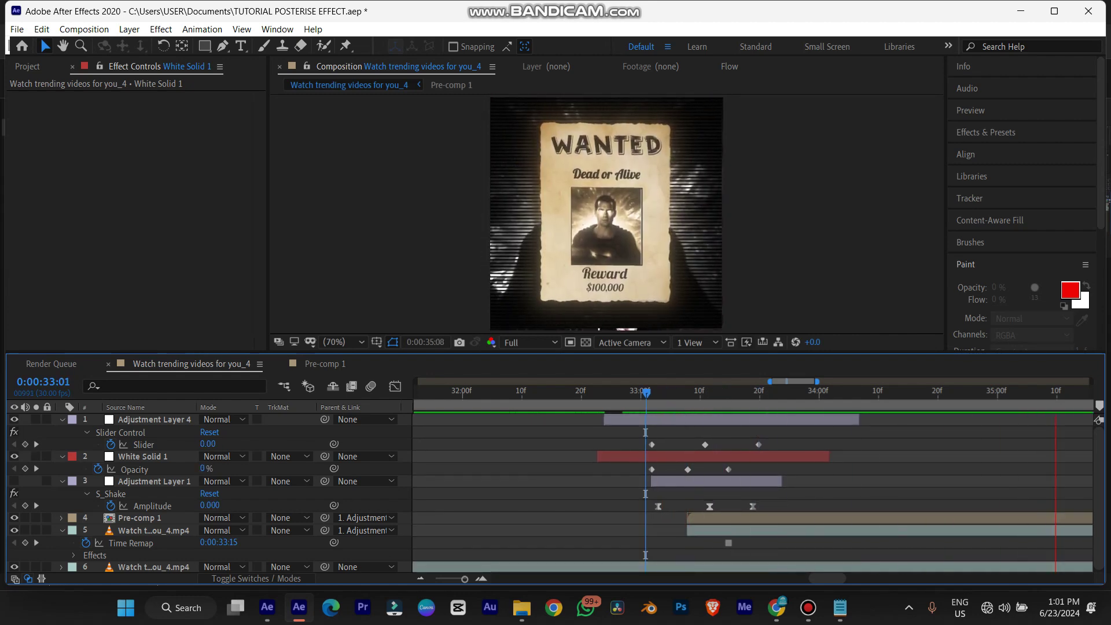
left_click_drag(750, 393, 741, 393)
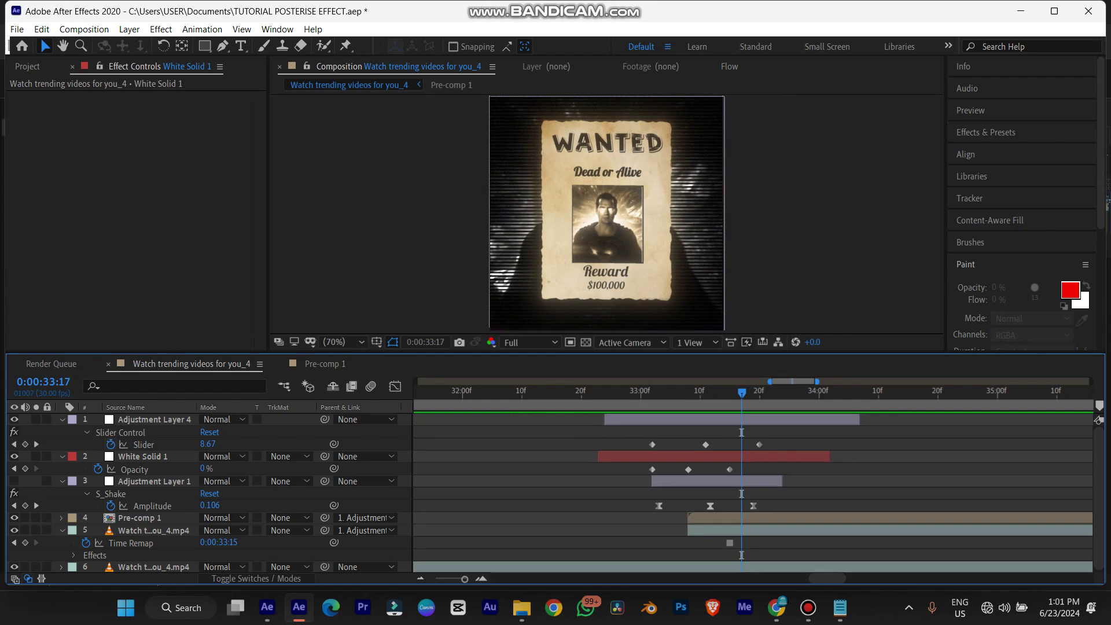
Step: Apply Motion Tile to the time-remapped clip with Output Width 350, Output Height 510 and Mirror Edges enabled
key("ctrl+space")
type("moti")
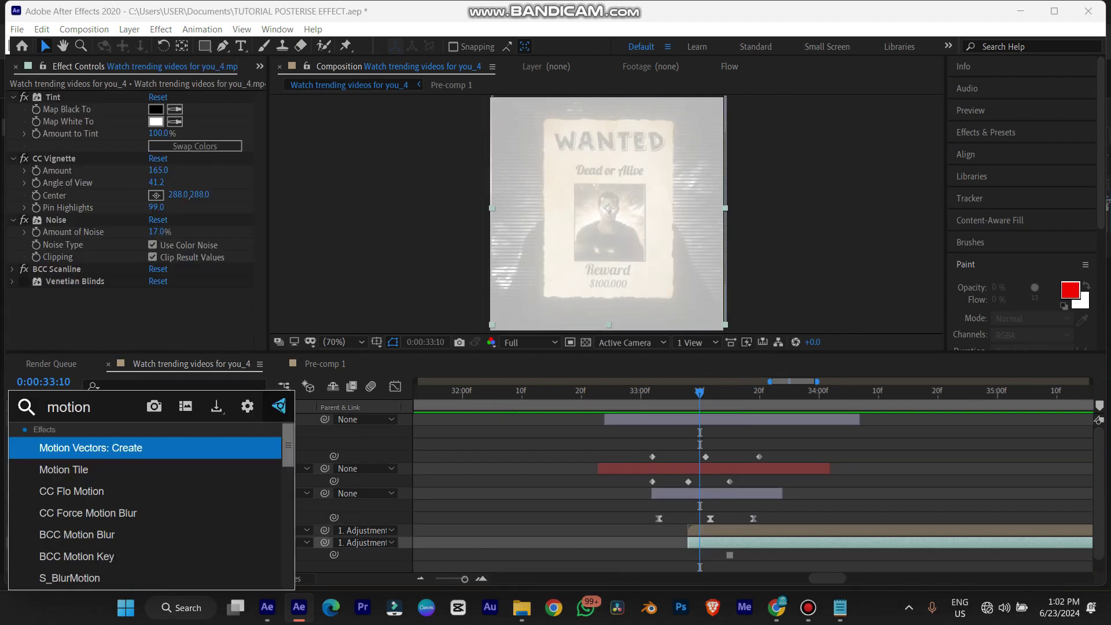
type("on")
key("Down")
key("Down")
key("Down")
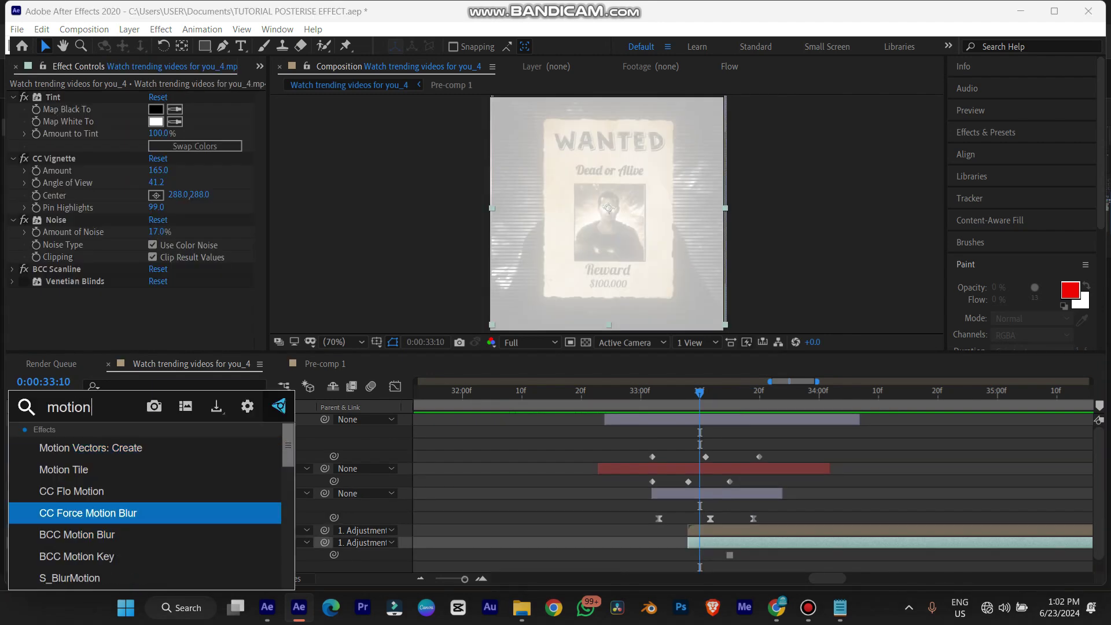
key("Up")
key("Up")
key("Return")
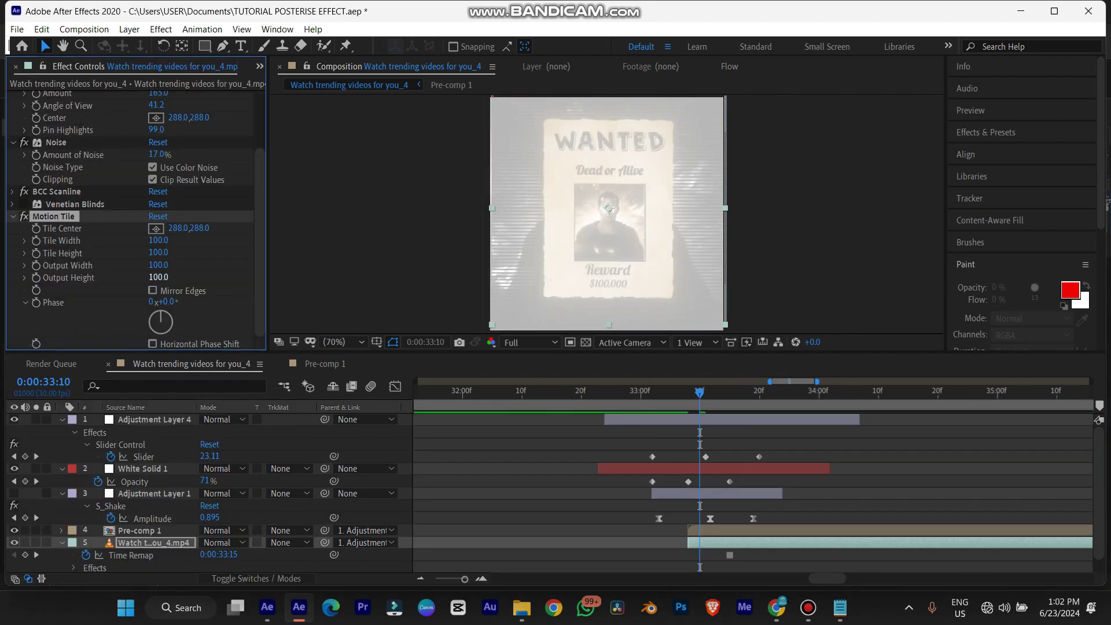
left_click_drag(158, 278, 185, 265)
left_click(153, 291)
Step: Preview the tiled background's shake around the white flash, starting from 0:00:33:00
left_click(669, 392)
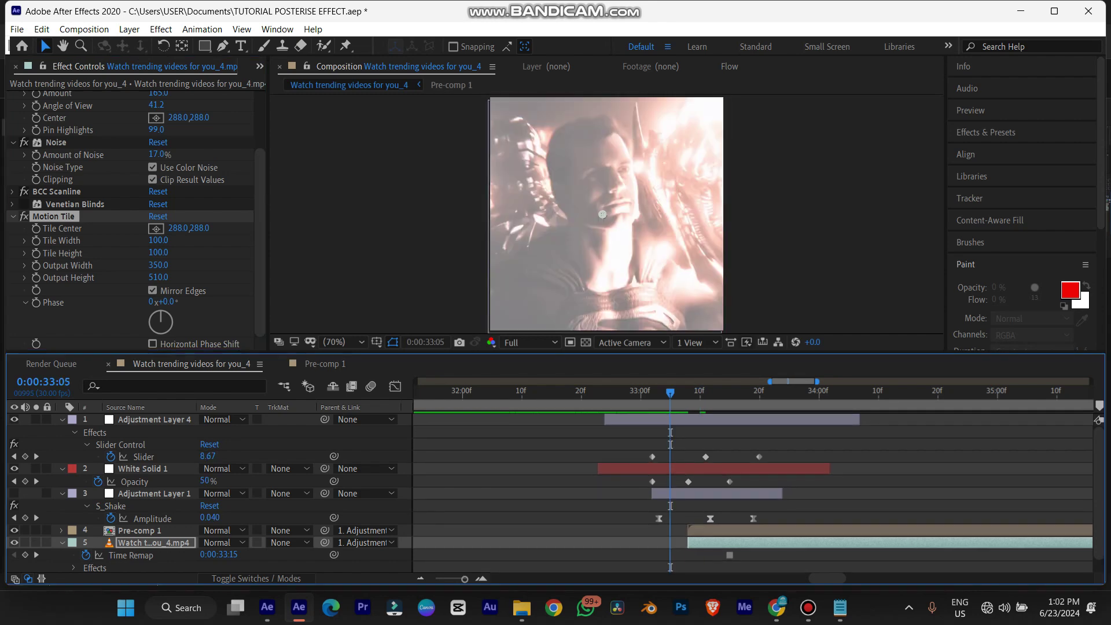
key("space")
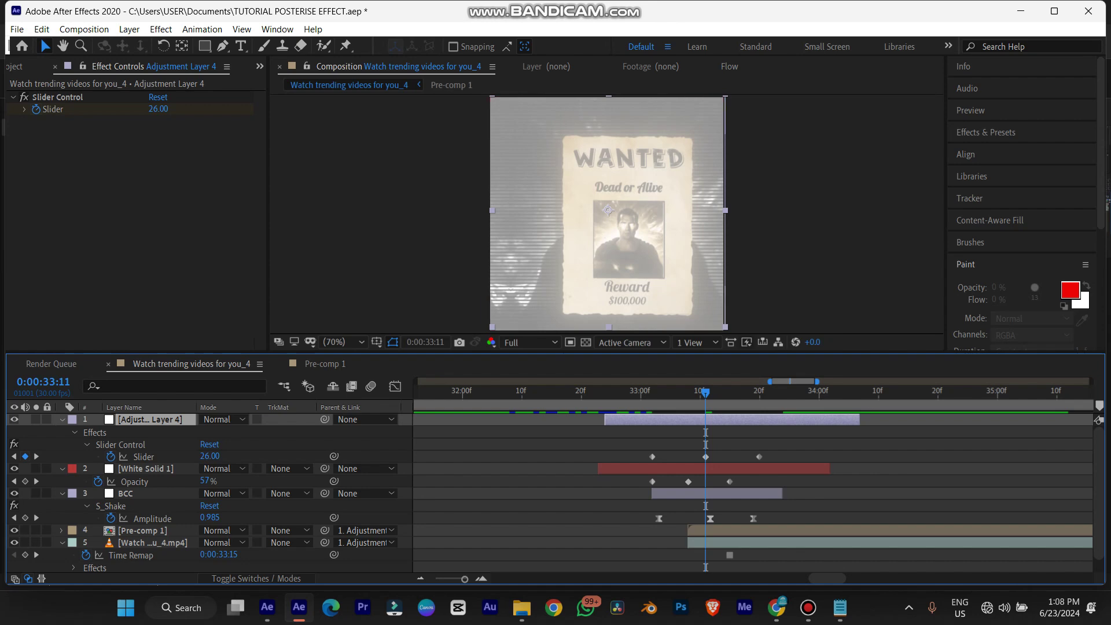
left_click_drag(705, 394, 641, 393)
key("space")
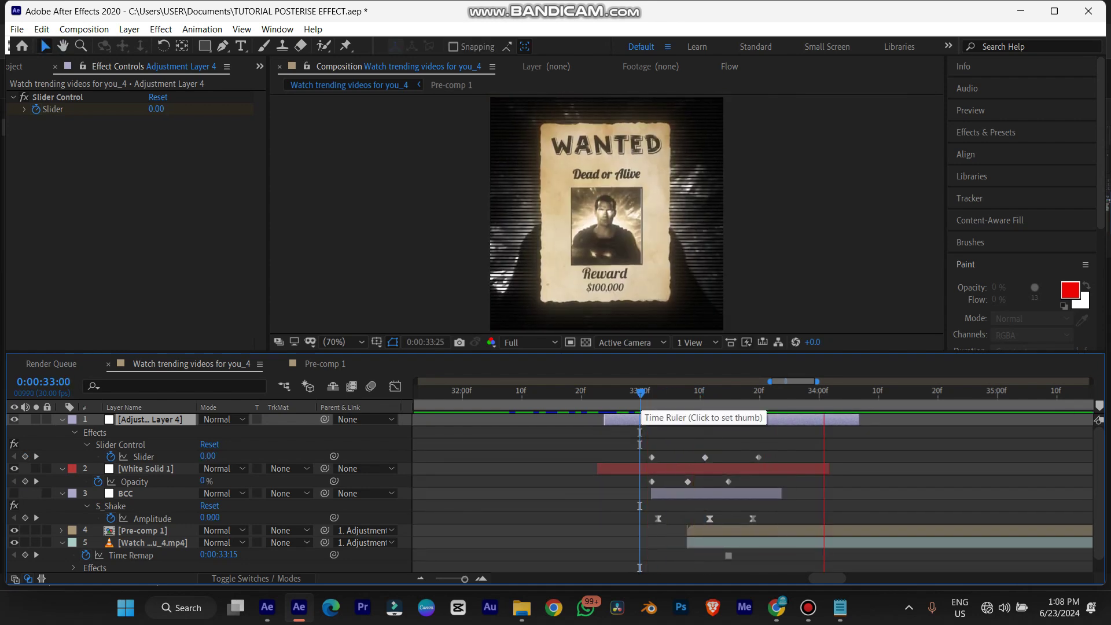
key("space")
Step: Easy-ease the three Slider keyframes and reshape their speed curve into steeper peaks
left_click_drag(798, 457, 706, 456)
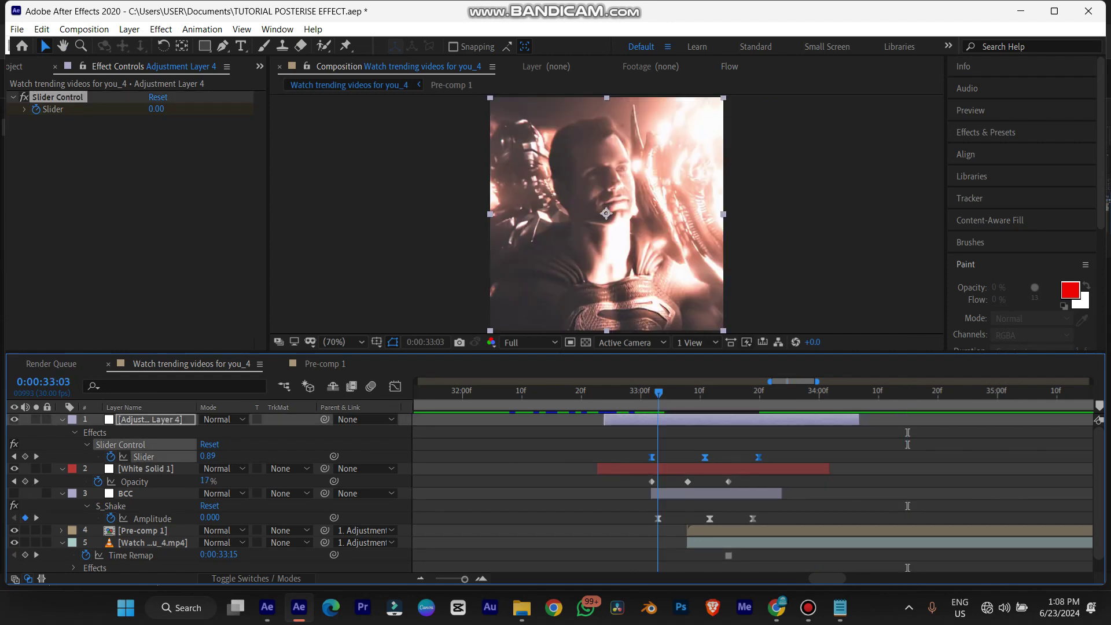
left_click_drag(658, 394, 713, 394)
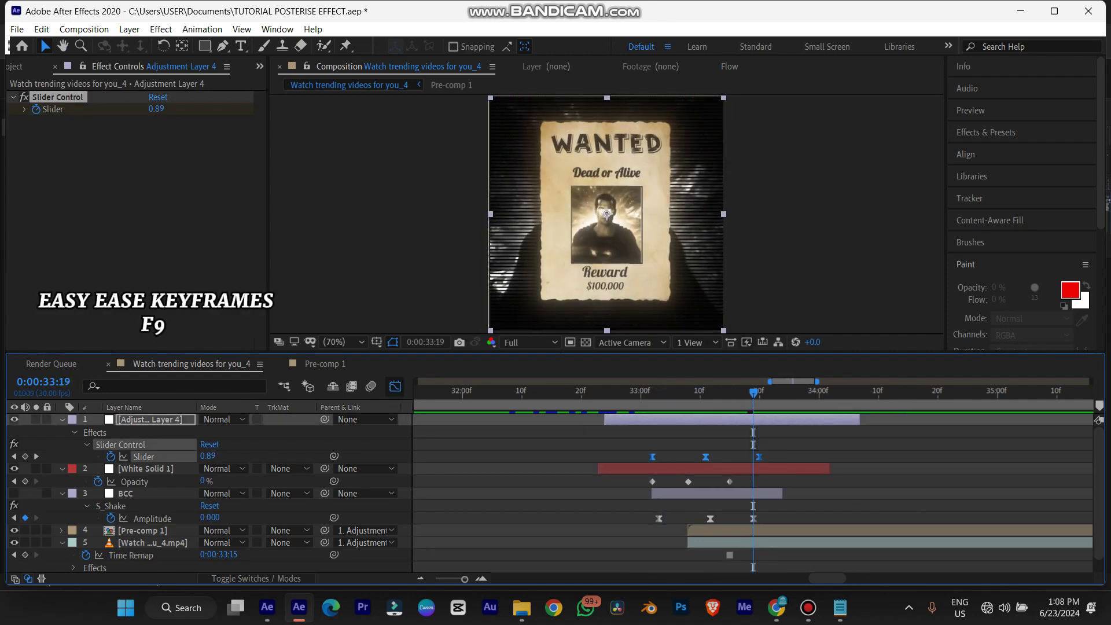
left_click(395, 387)
left_click_drag(696, 471, 694, 471)
left_click_drag(715, 471, 674, 470)
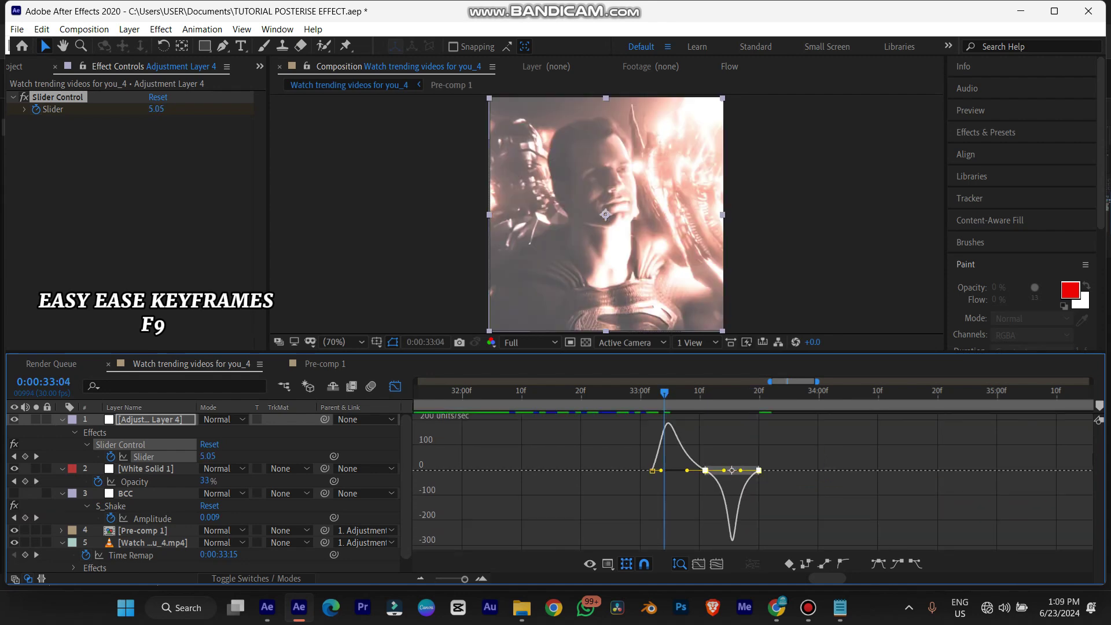
Step: Preview the eased shake from 0:00:32:29 and return from the speed graph to the layer bar view
left_click(635, 391)
key("space")
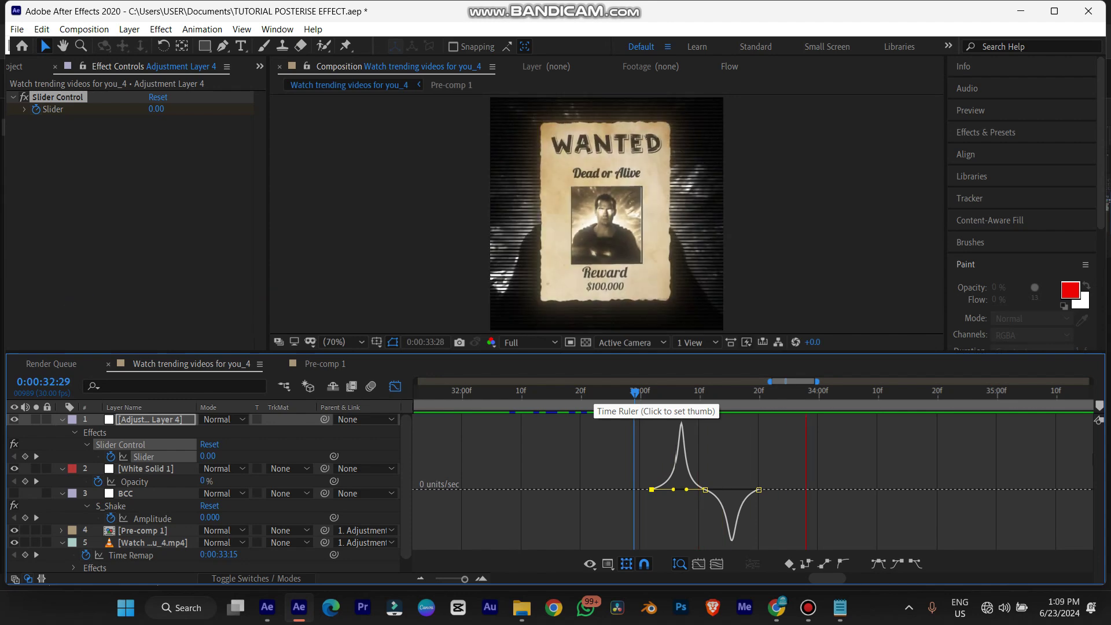
key("shift+F3")
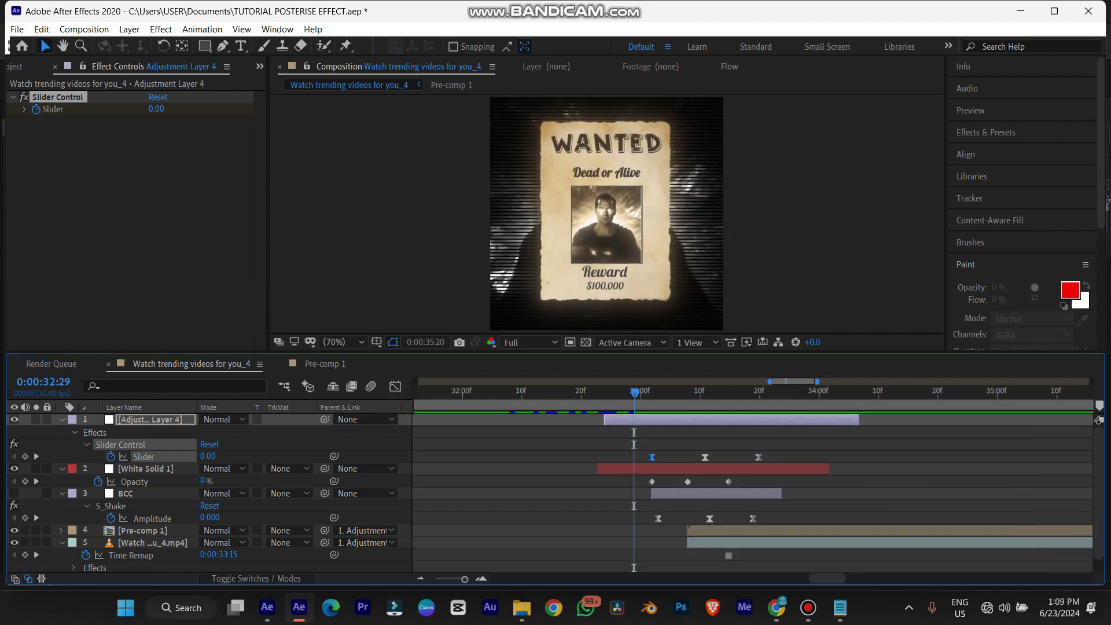
key("space")
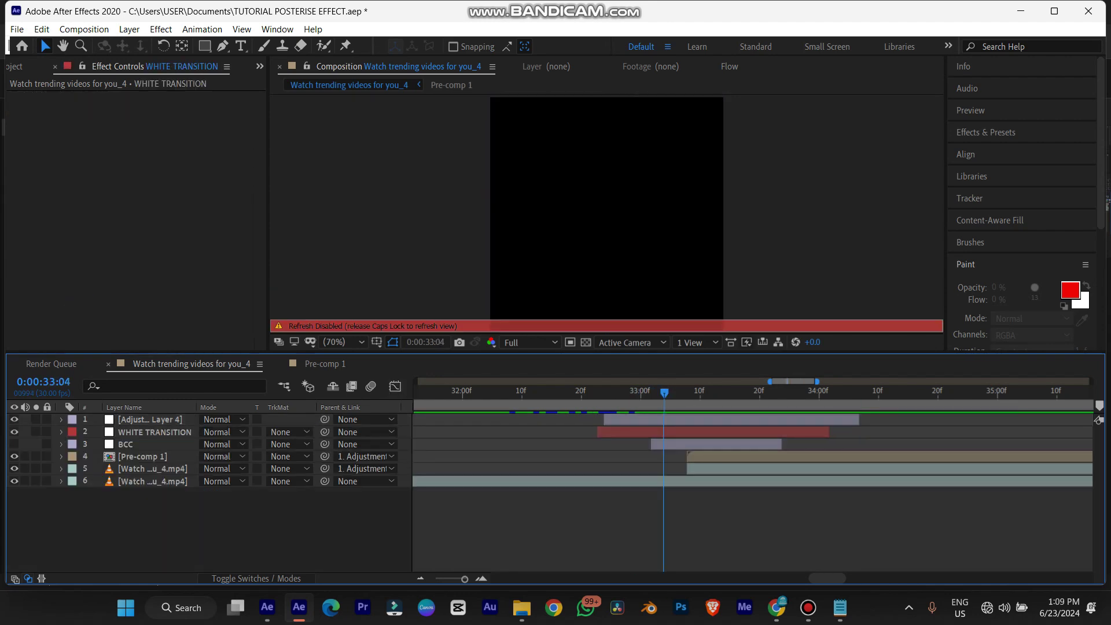
Step: Collapse the hidden S_Shake effect, list the layers by source name and preview the shake from 0:00:33:00
left_click(717, 444)
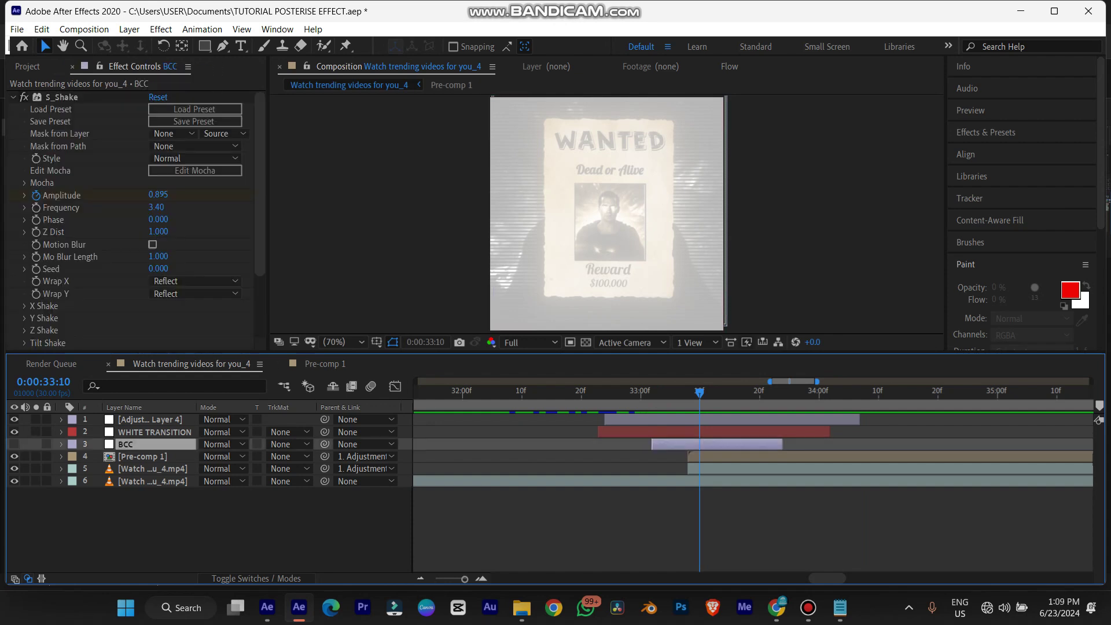
left_click(12, 97)
left_click(125, 408)
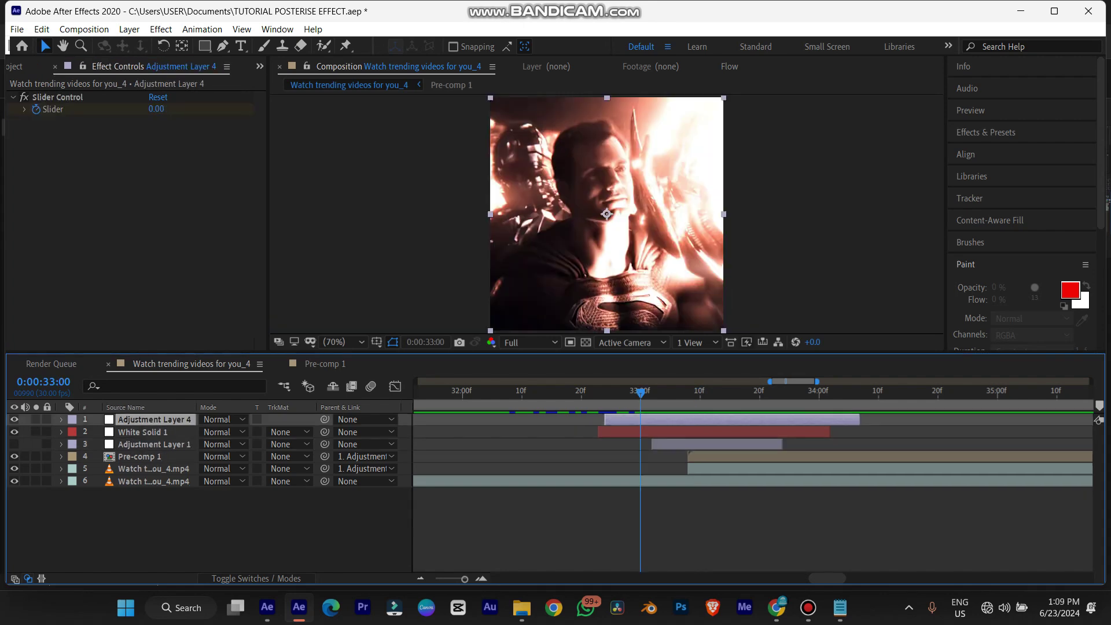
key("space")
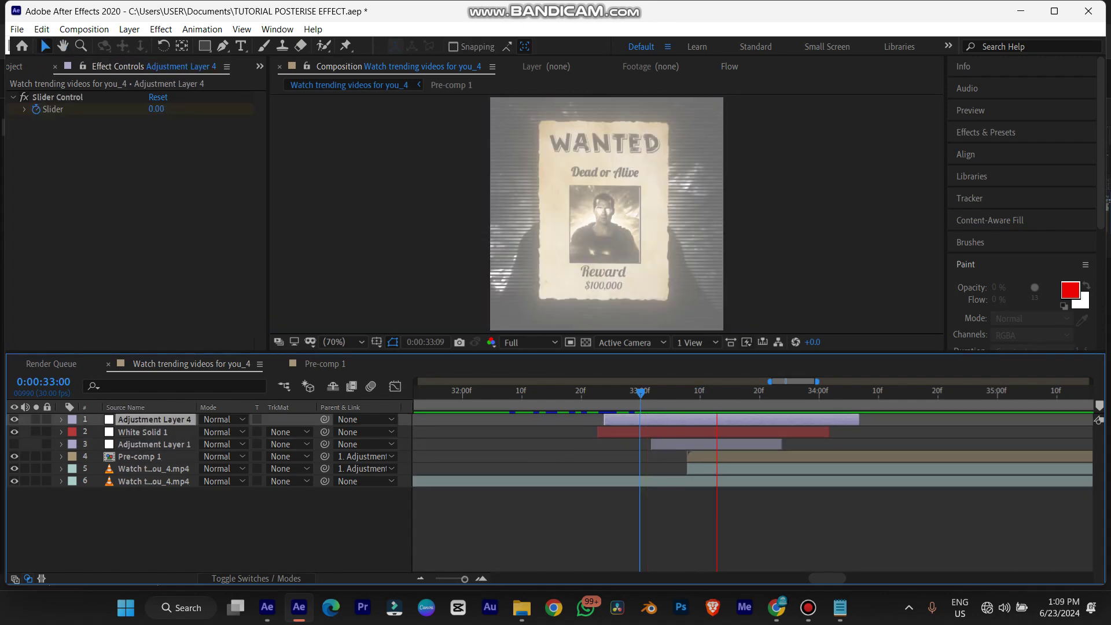
key("space")
Step: Apply a saved Turbulent Displace preset with keyframed Amount and Size to the new top adjustment layer
key("space")
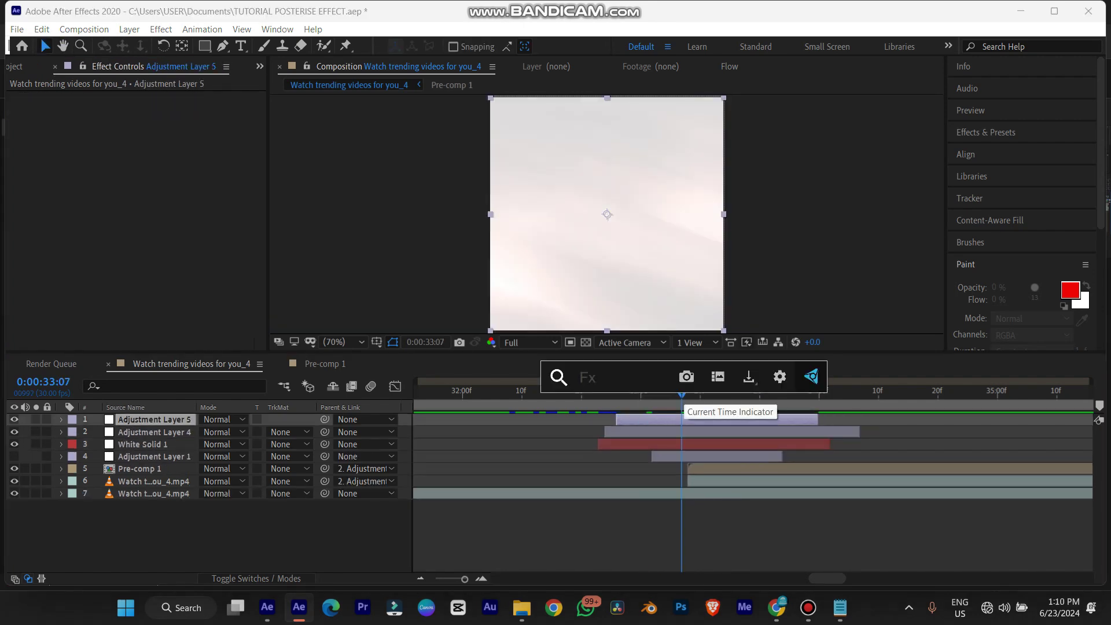
type("turb")
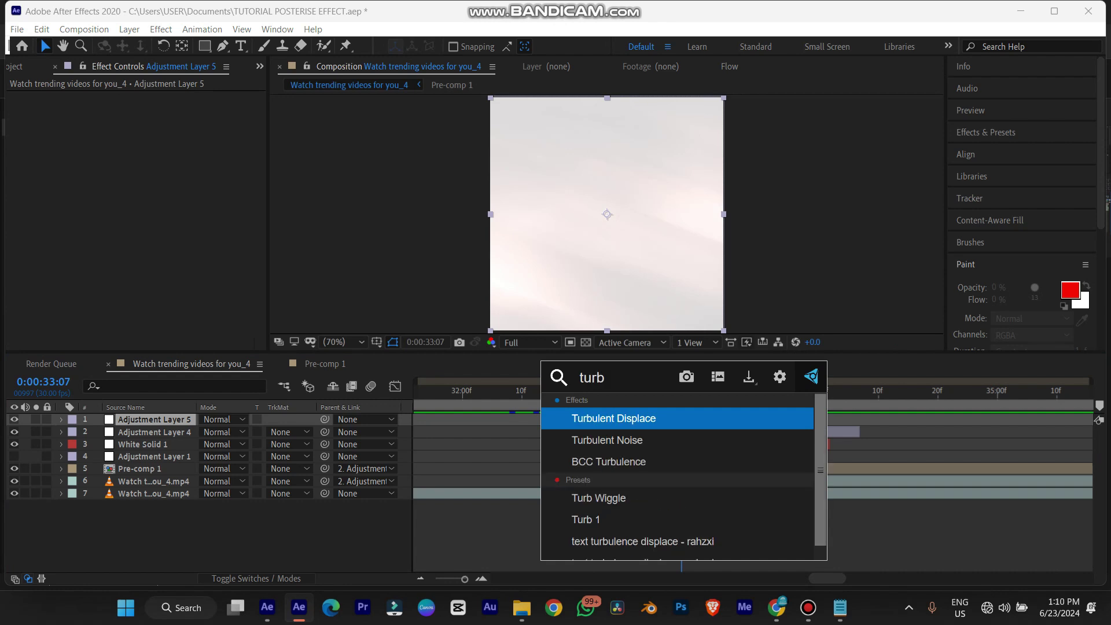
key("Down")
key("Down")
key("Down")
key("Down")
key("Down")
key("Return")
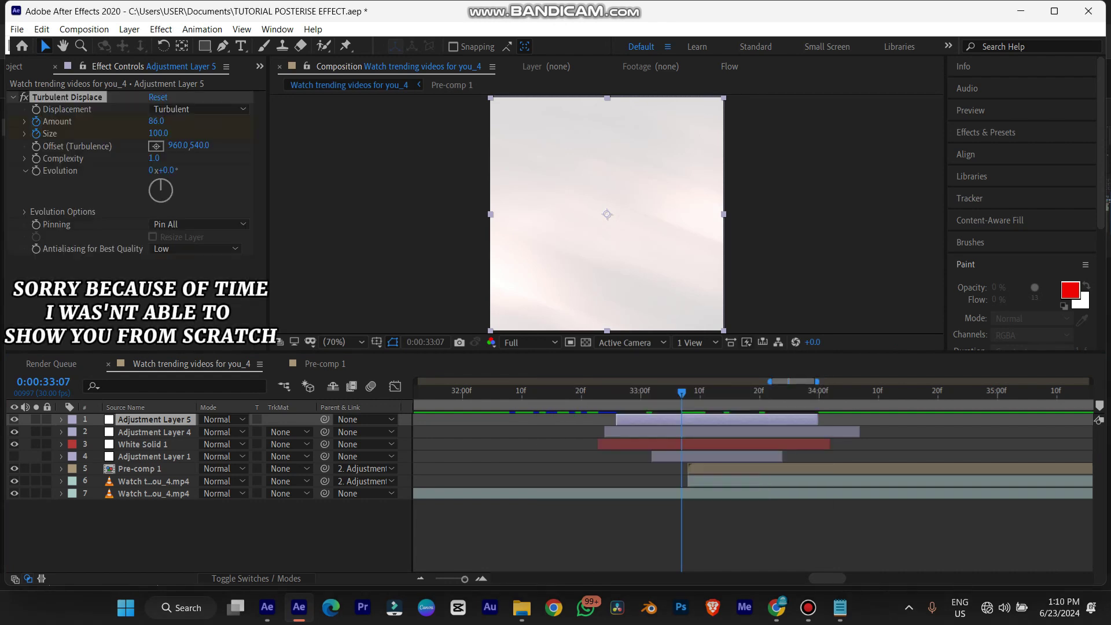
Step: Reveal the Turbulent Displace keyframes on Adjustment Layer 5 and shift the Amount and Size keyframes ten frames later
key("u")
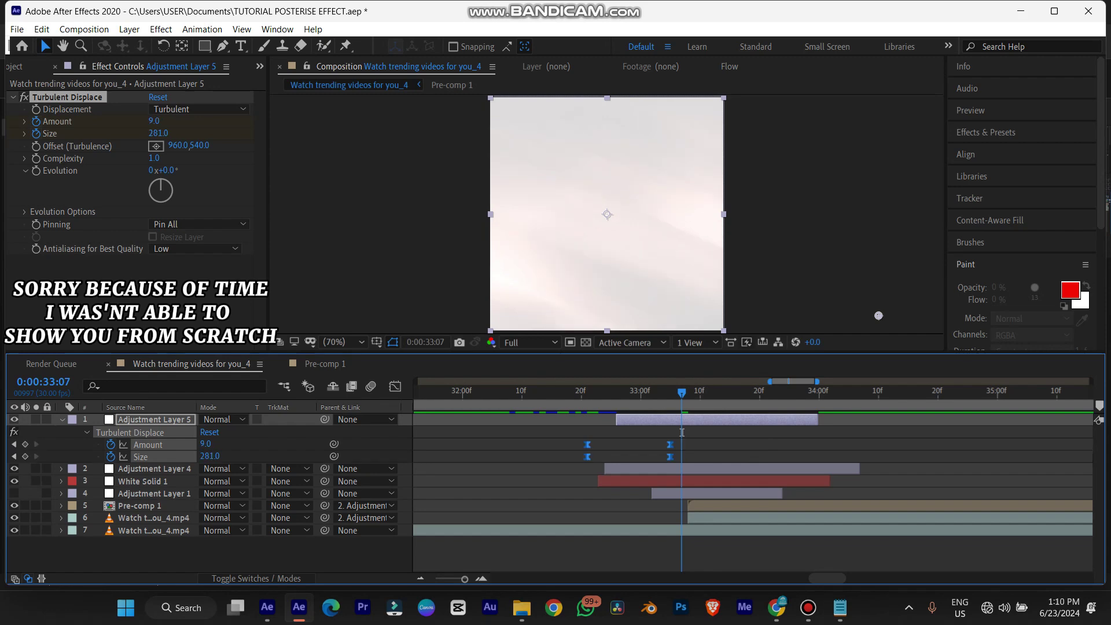
key("alt+Right")
key("alt+Right")
key("alt+Right")
key("alt+Right")
key("alt+Right")
key("alt+Right")
key("alt+Right")
key("alt+Right")
key("alt+Right")
key("alt+Right")
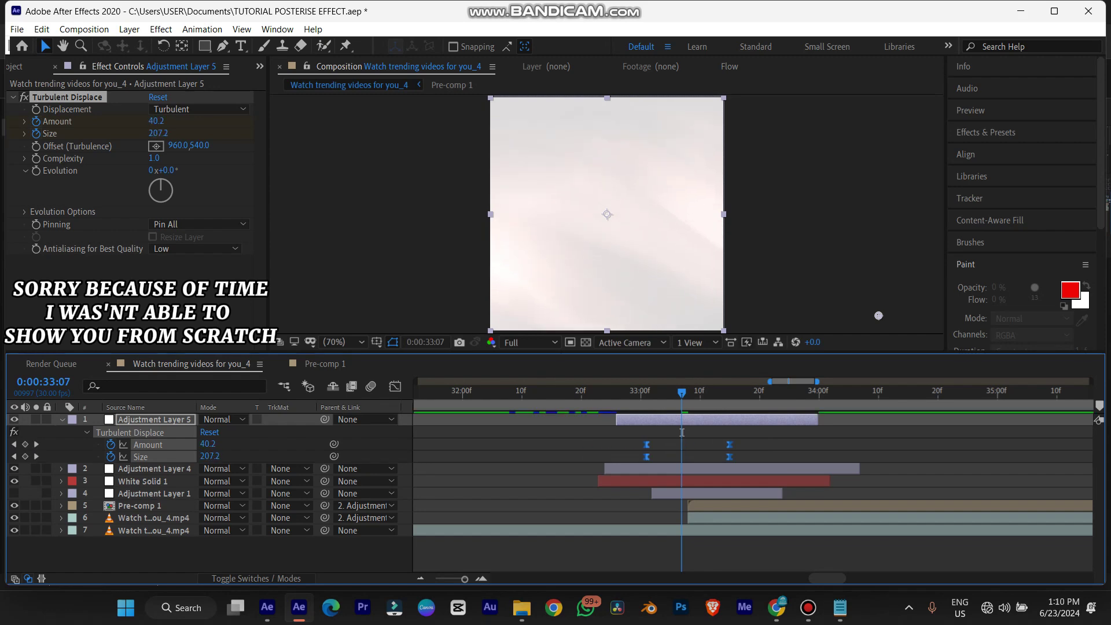
Step: Slide Adjustment Layer 5 later and reorder the stack to White Solid 1, Adjustment Layer 4, Adjustment Layer 5
key("ctrl+Left")
key("ctrl+Left")
key("ctrl+Left")
key("ctrl+Left")
left_click(639, 394)
key("space")
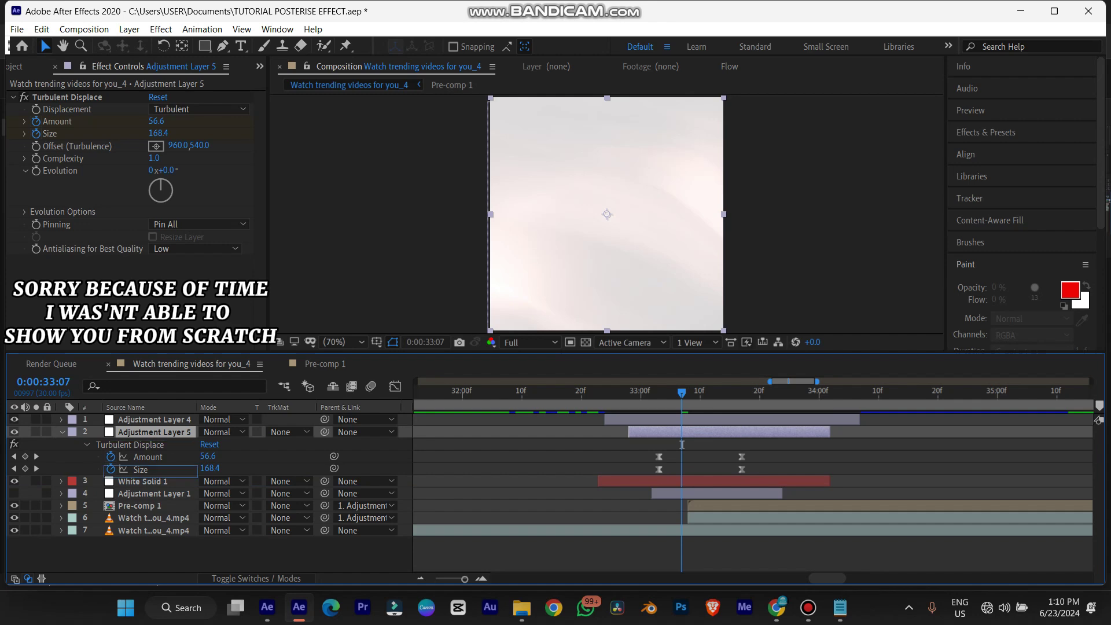
key("ctrl+[")
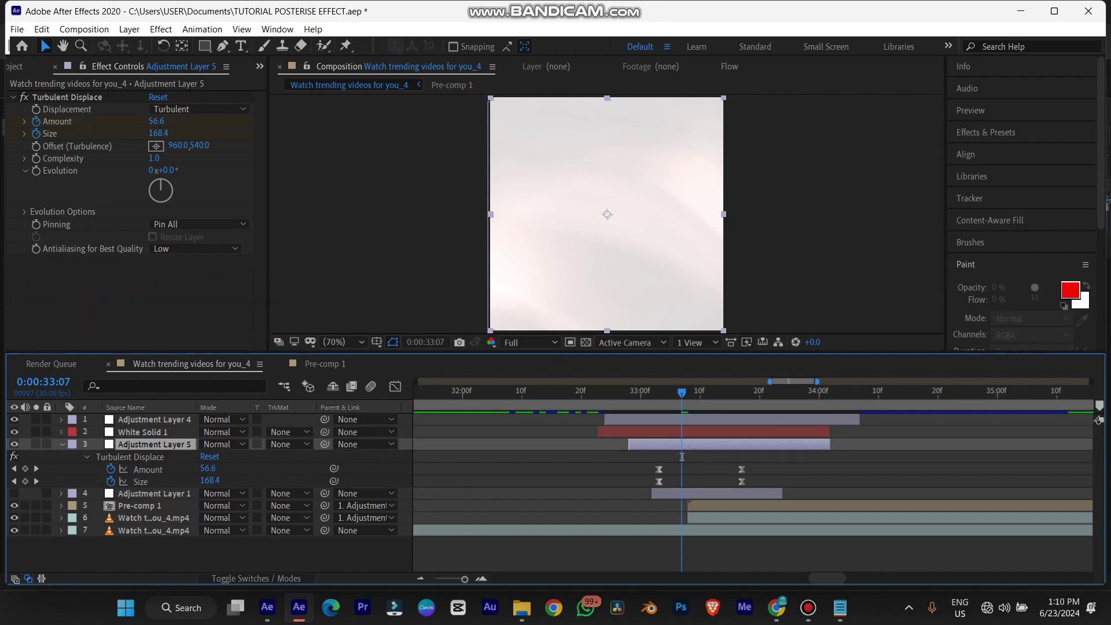
left_click_drag(143, 433, 143, 424)
left_click_drag(143, 424, 143, 414)
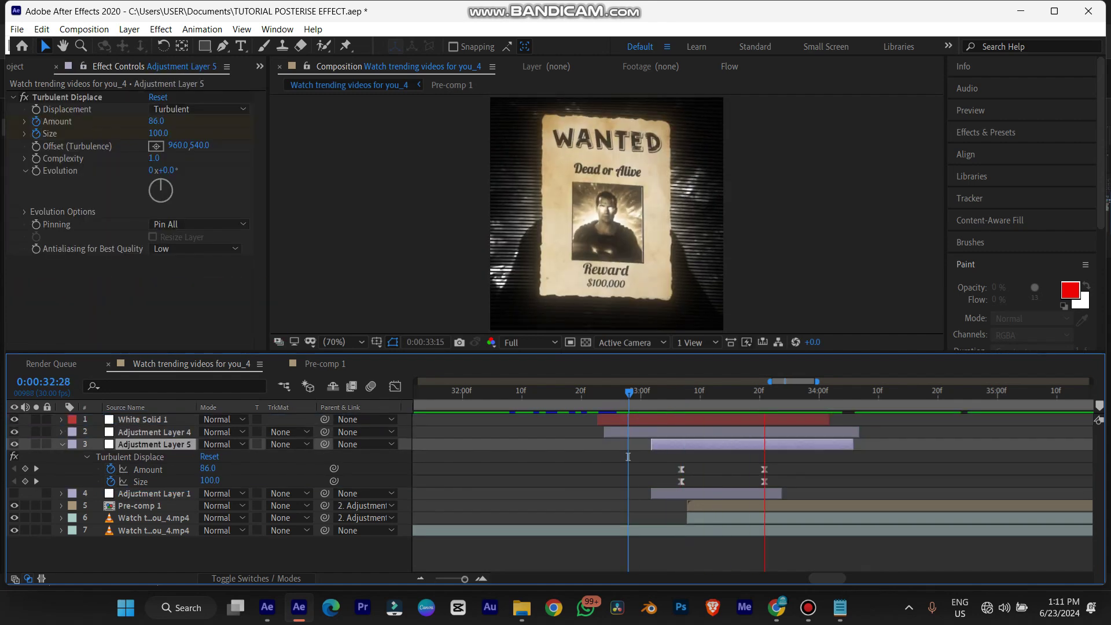
Step: Add Turbulent Displace keyframes at 0:00:33:29 with Amount set to 0 and Size to 2
key("space")
key("Page_Down")
key("Page_Down")
key("Page_Down")
key("Page_Down")
key("Page_Down")
key("Page_Down")
key("Page_Down")
key("Page_Down")
key("Page_Down")
key("Page_Down")
key("Page_Down")
key("Page_Down")
key("Page_Down")
key("Page_Down")
key("Page_Down")
key("Page_Down")
key("Page_Down")
key("Page_Down")
key("Page_Down")
key("Page_Down")
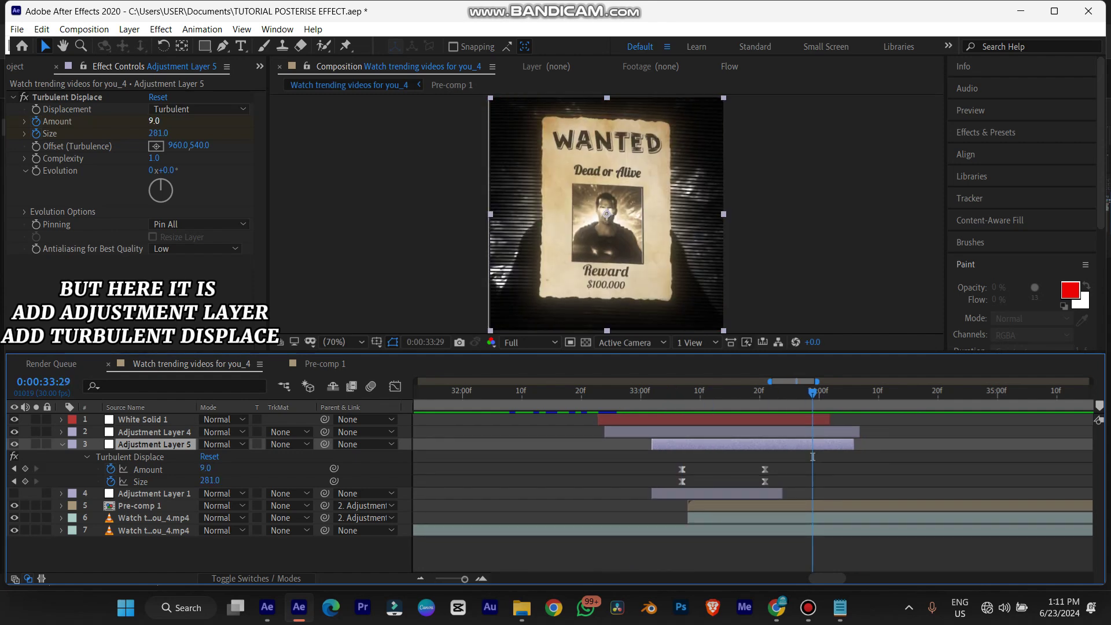
left_click_drag(154, 121, 92, 121)
left_click_drag(158, 133, 172, 134)
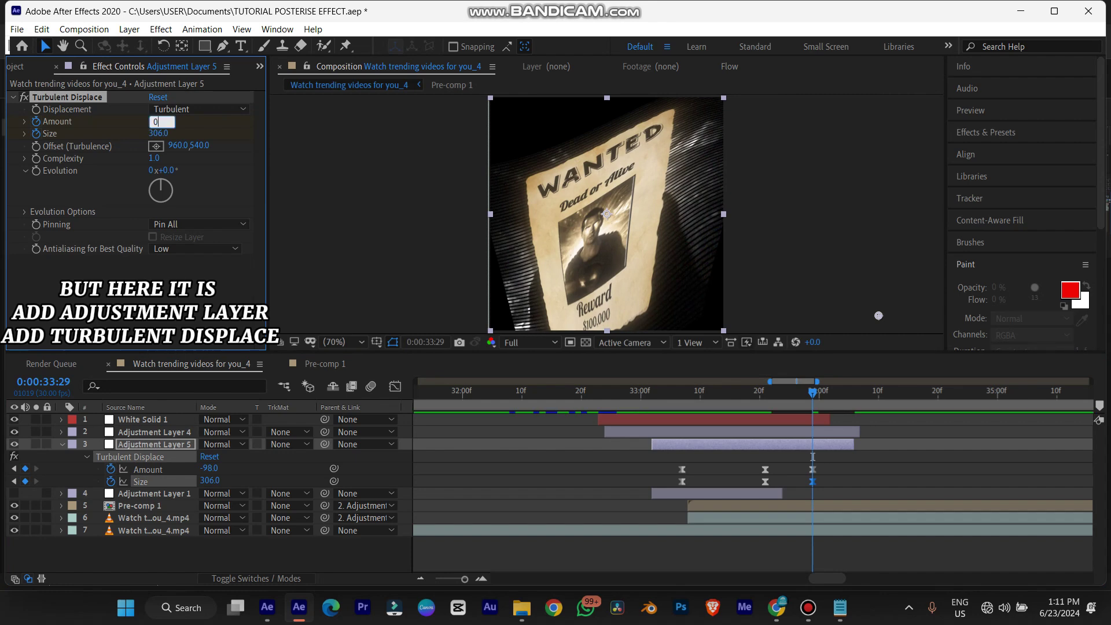
key("Tab")
type("0:33:")
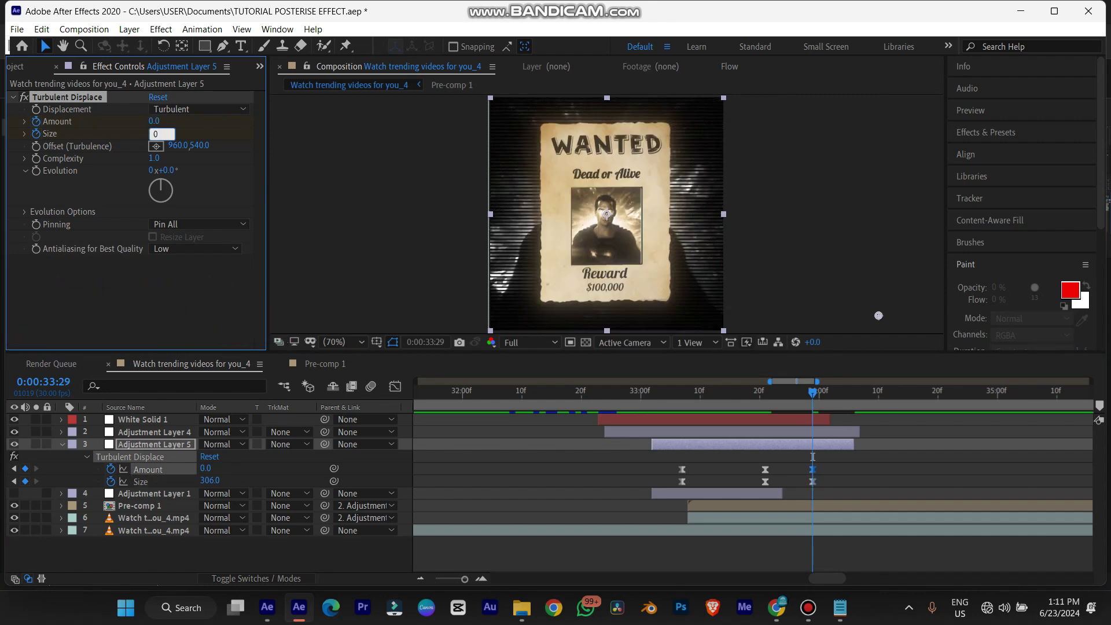
type("2")
key("Return")
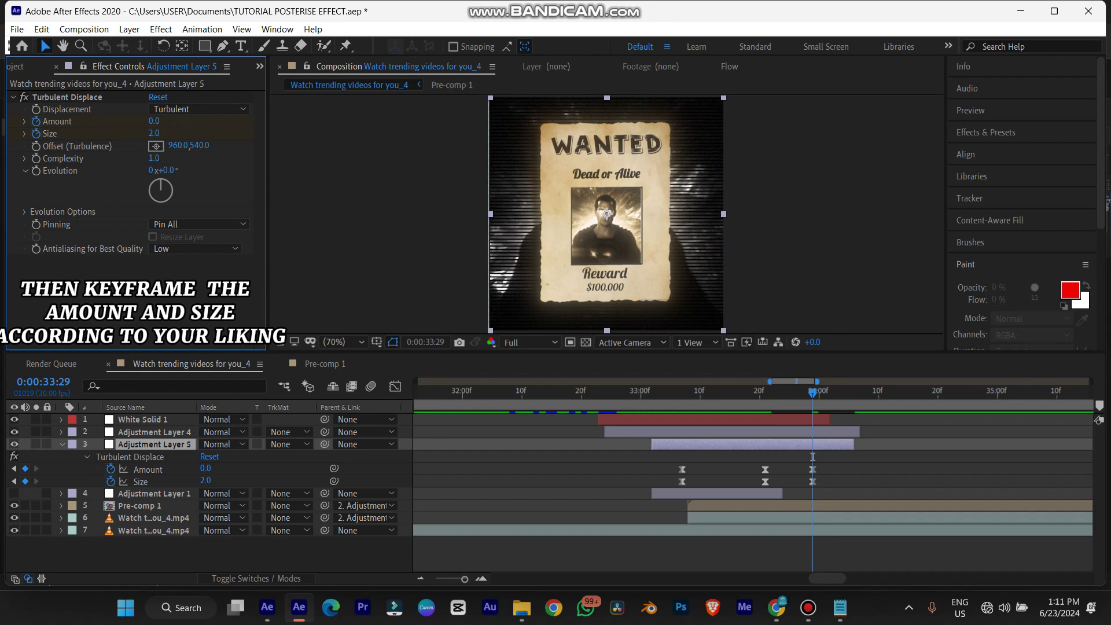
Step: Step through the Amount and Size keyframes between 0:00:33:29 and 0:00:33:07, and preview the displacement from 0:00:33:00
key("Page_Up")
key("Page_Up")
key("Page_Up")
key("Page_Up")
key("Page_Up")
key("Page_Up")
key("Page_Up")
key("Page_Up")
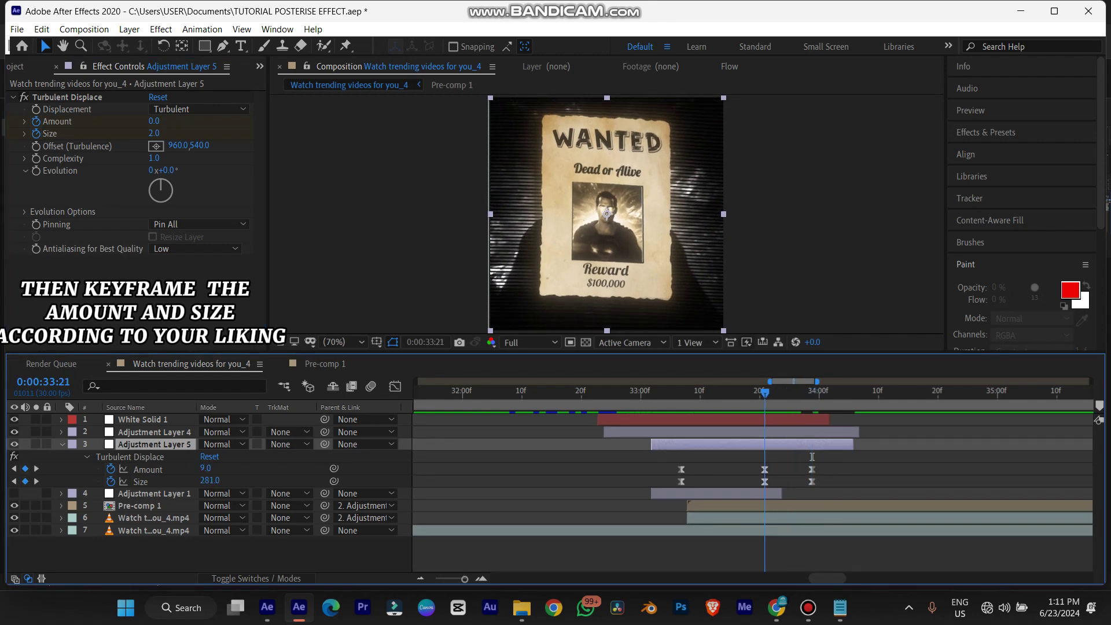
key("Page_Up")
key("Page_Up")
key("Page_Up")
key("Page_Up")
key("Page_Up")
key("Page_Up")
key("Page_Up")
key("Page_Up")
key("Page_Up")
key("Page_Up")
key("Page_Up")
key("Page_Up")
key("Page_Up")
key("Page_Up")
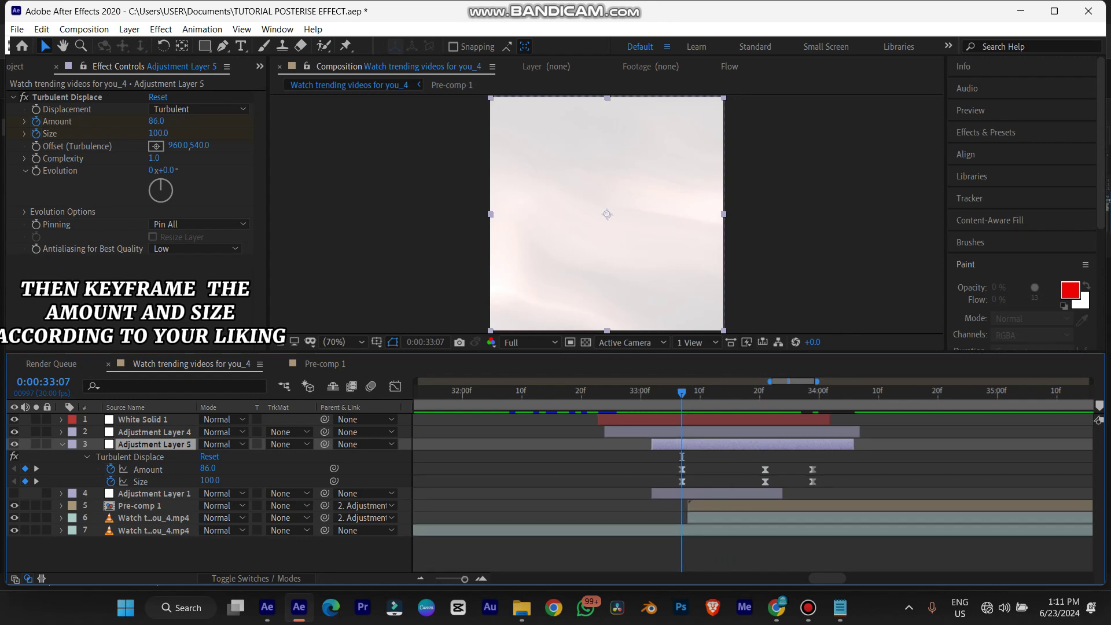
left_click_drag(681, 457, 764, 456)
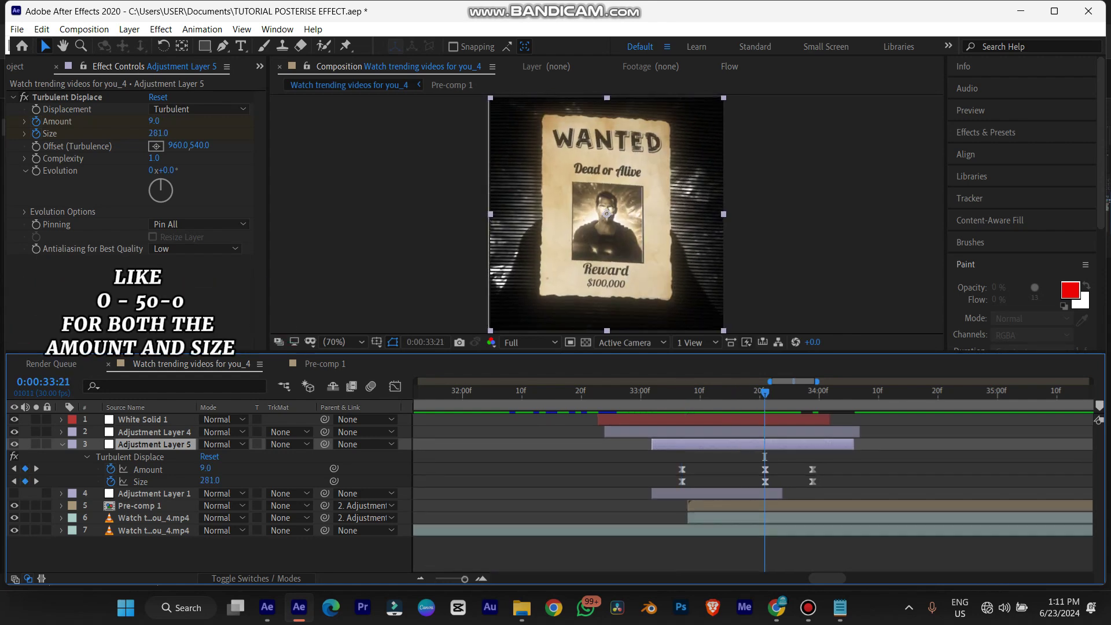
left_click_drag(682, 393, 640, 393)
key("space")
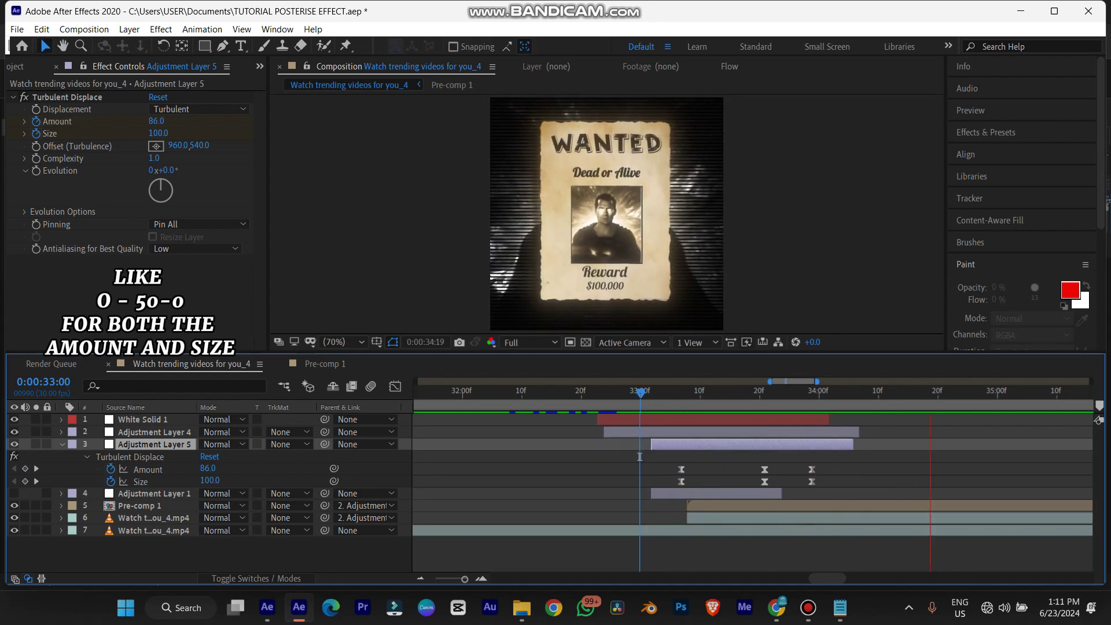
Step: Extend Adjustment Layer 5, move its last Amount and Size keyframes to 0:00:34:16, and preview the transition
left_click_drag(639, 457, 827, 488)
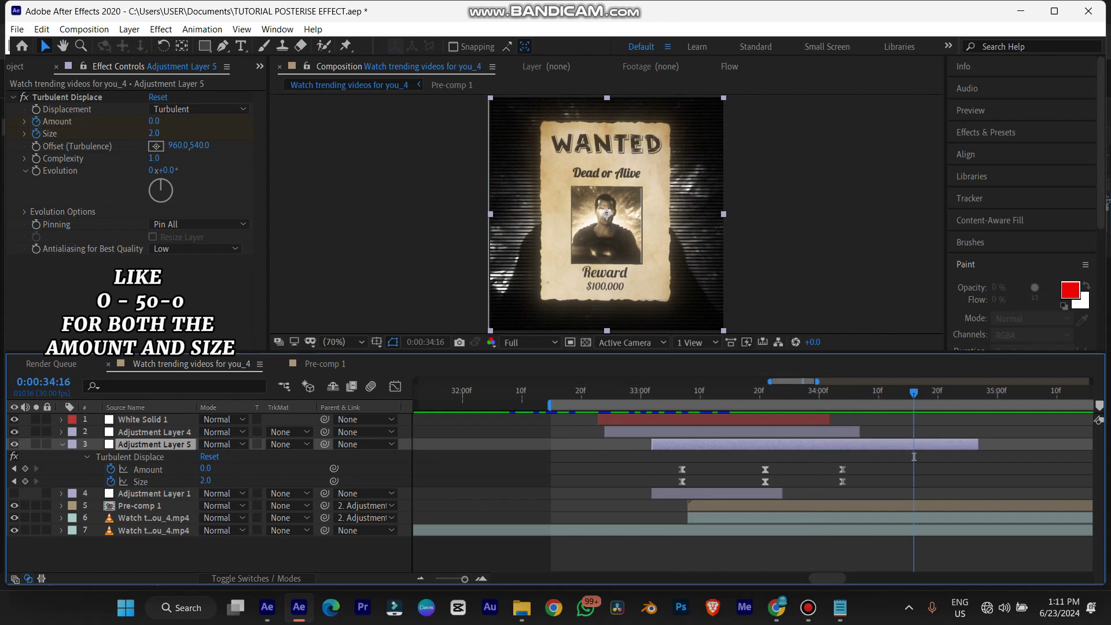
left_click_drag(829, 461, 913, 482)
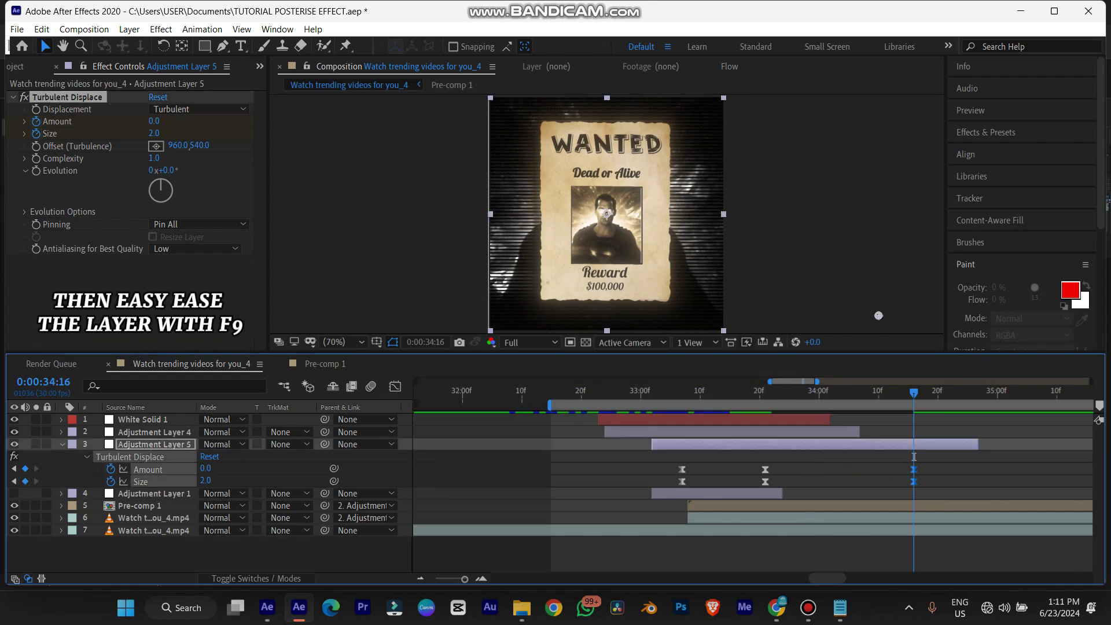
left_click(838, 391)
left_click_drag(837, 392, 653, 393)
key("space")
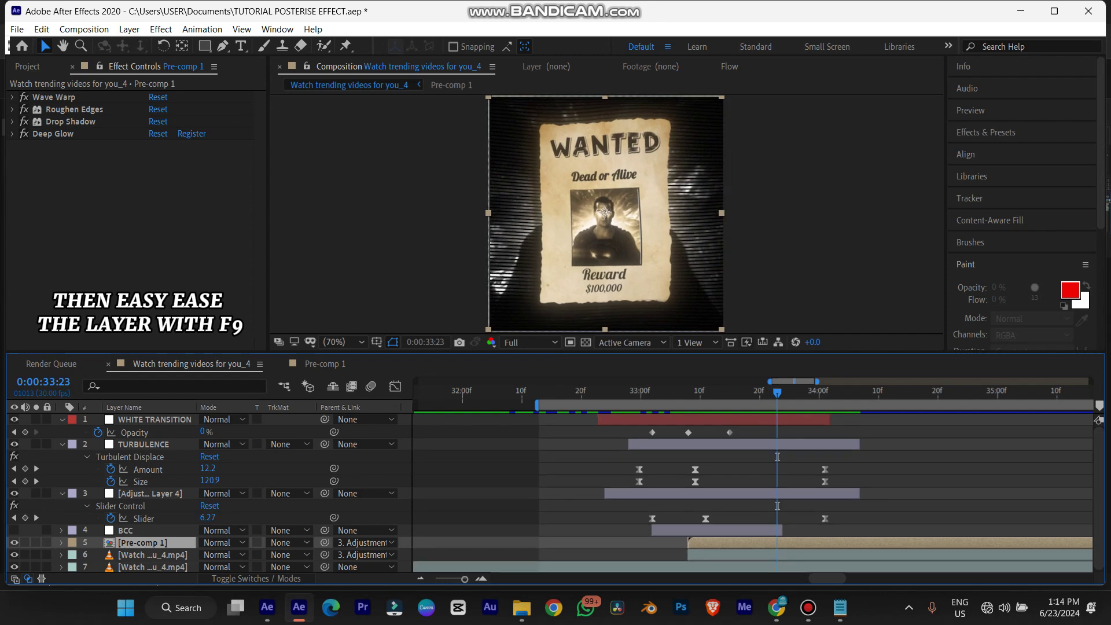
Step: Create a null object and move it to the top of the layer stack
key("ctrl+alt+shift+y")
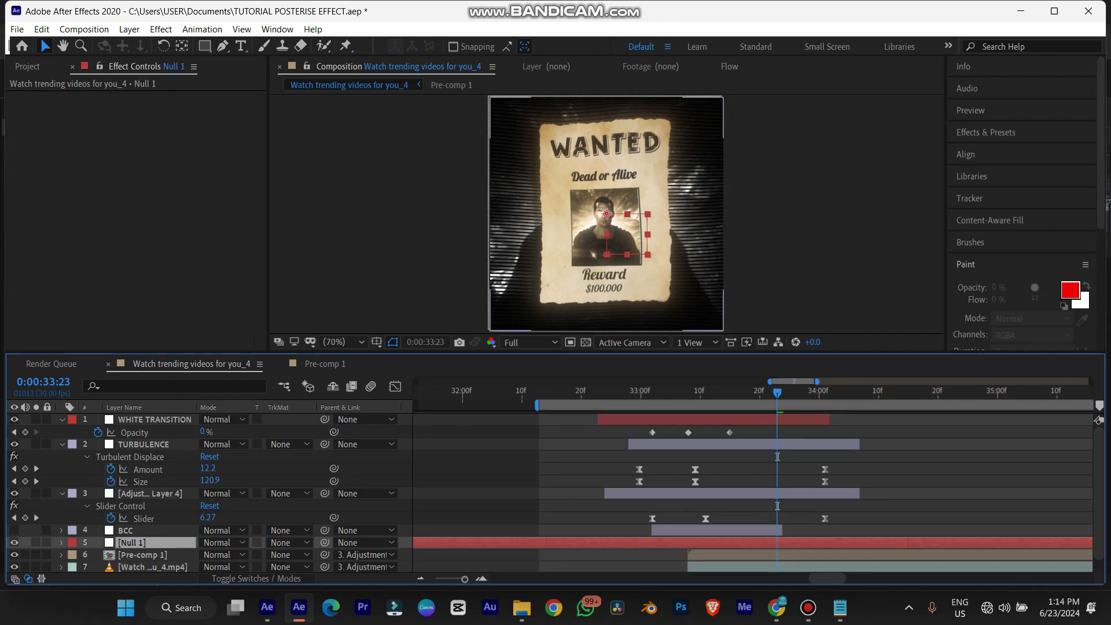
left_click_drag(138, 543, 177, 412)
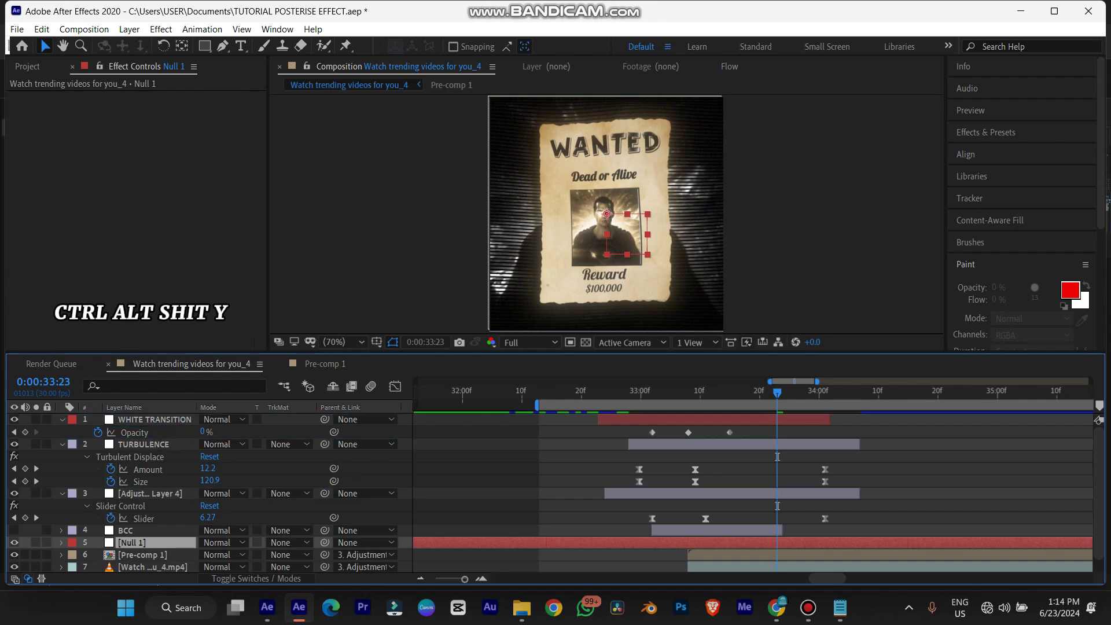
left_click(202, 29)
mouse_move(129, 29)
mouse_move(162, 45)
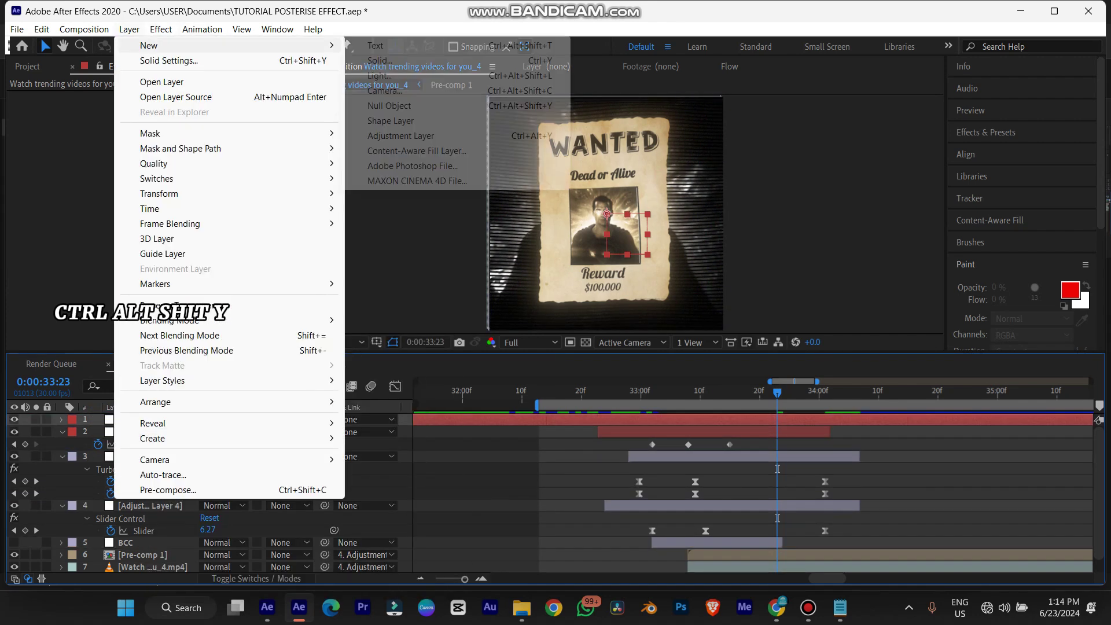
Step: Rename the Pre-comp 1 layer as POSTER and parent it to Null 1
type("TER")
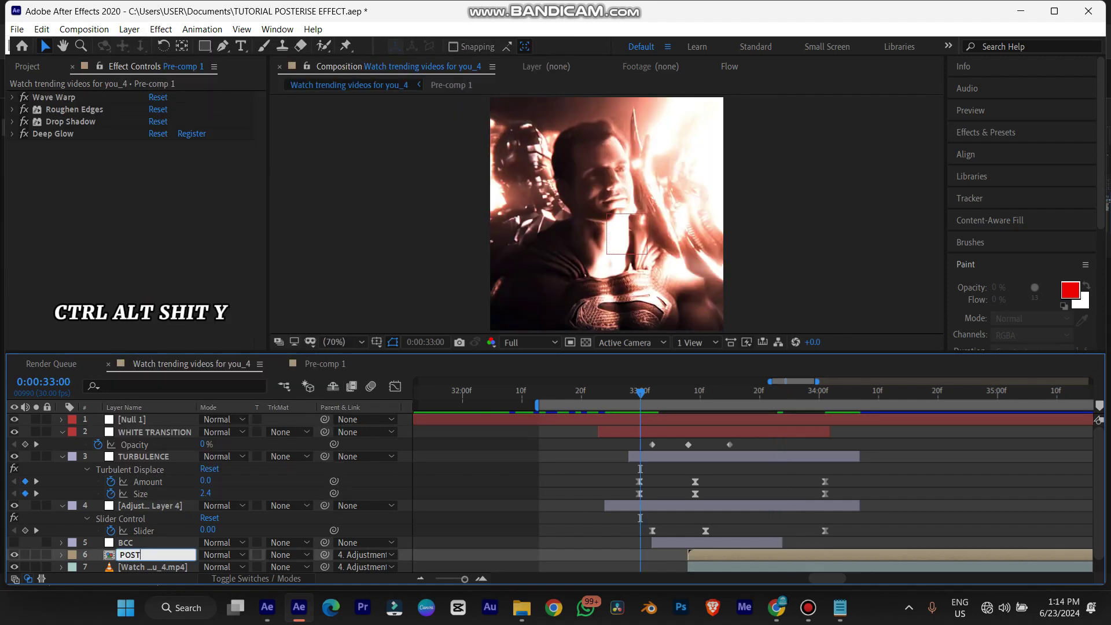
left_click(126, 543)
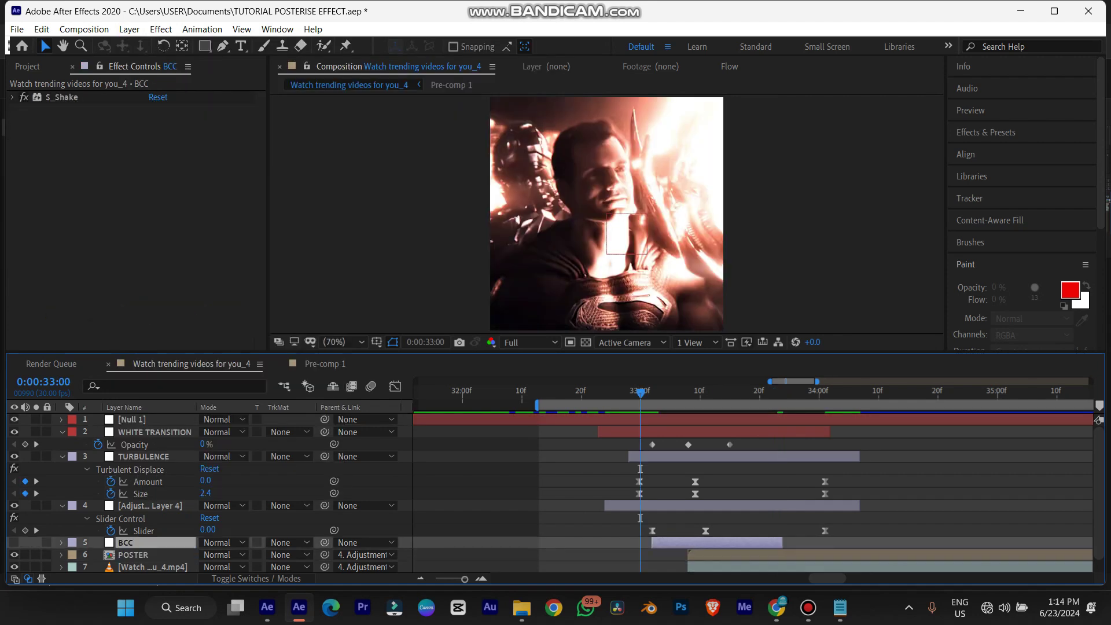
left_click(134, 555)
left_click_drag(324, 554, 136, 421)
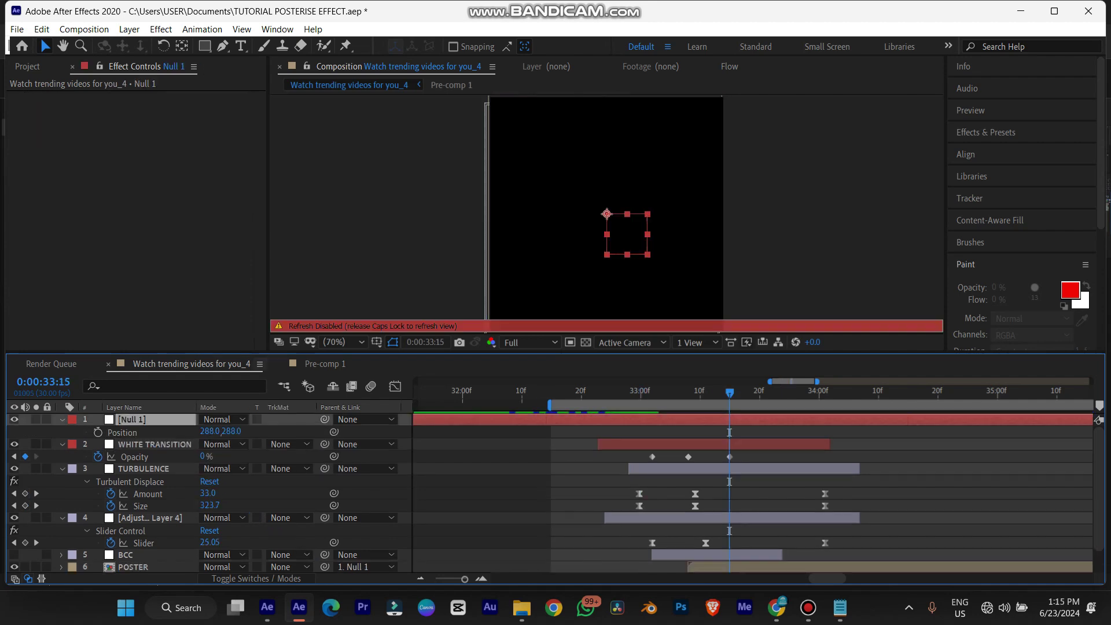
Step: Re-enable the viewer refresh, set Null 1's X position to 350, and make Null 1 and POSTER 3D layers
key("Caps_Lock")
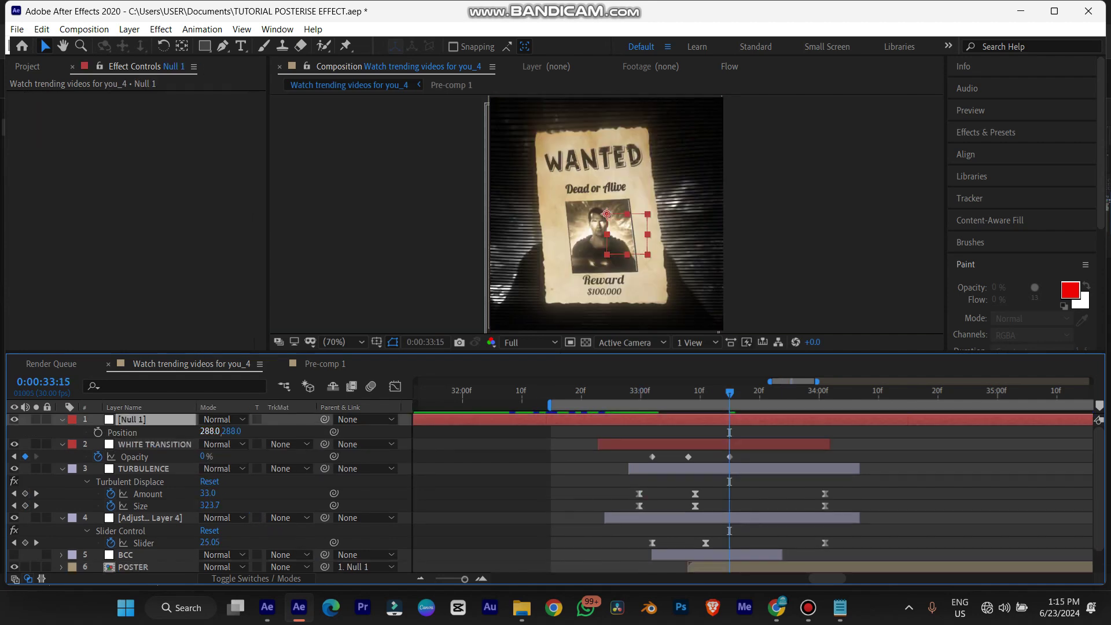
left_click_drag(209, 432, 245, 432)
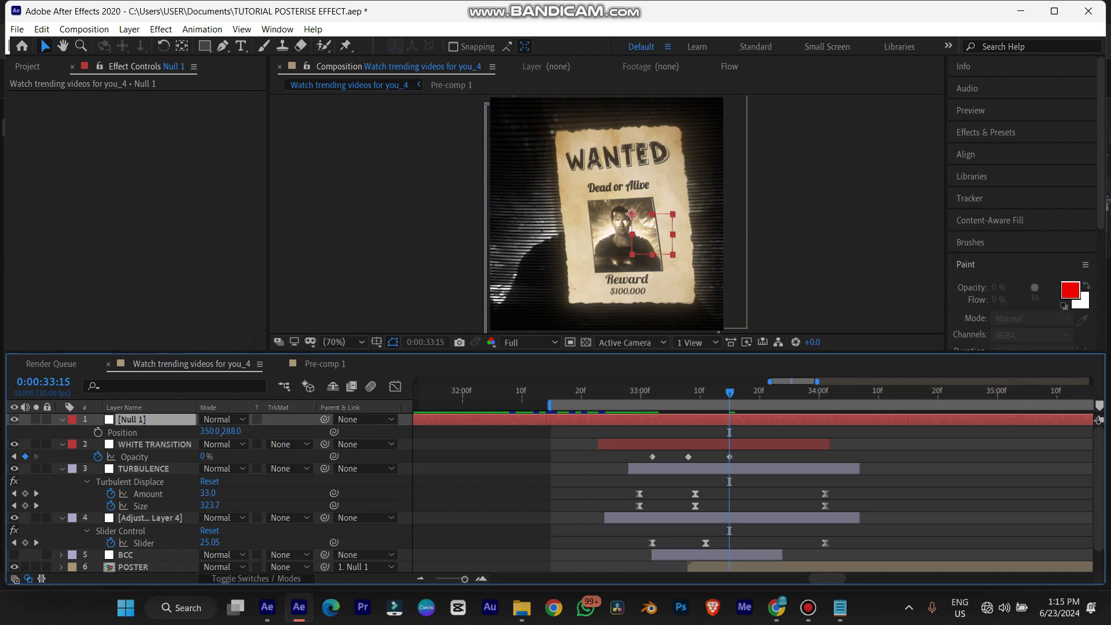
left_click(256, 578)
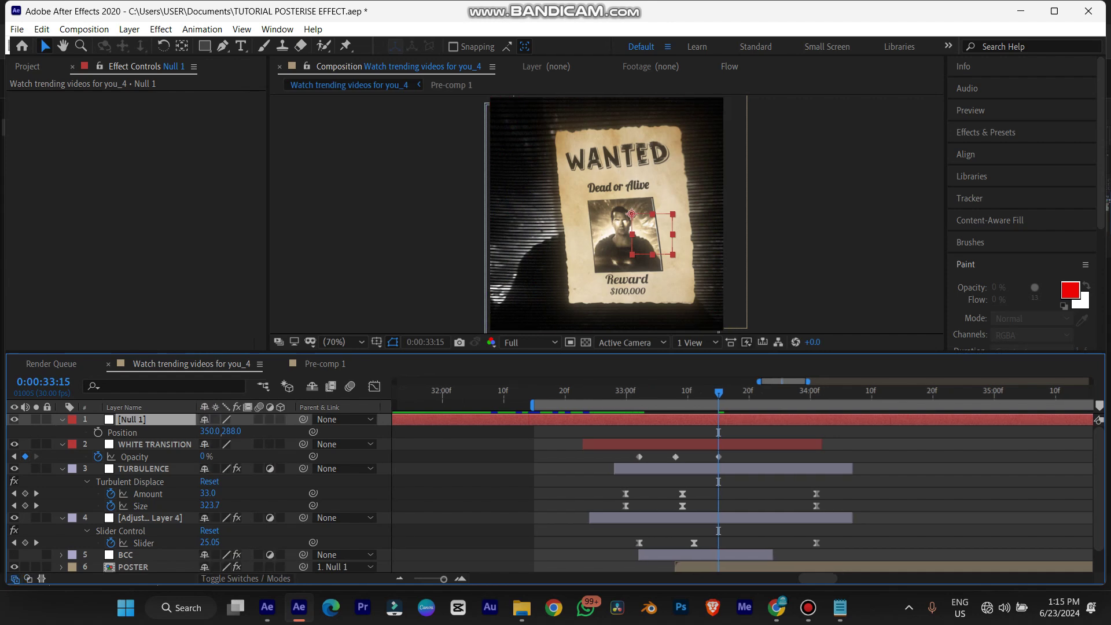
left_click(281, 419)
scroll(150, 518, "down", 2)
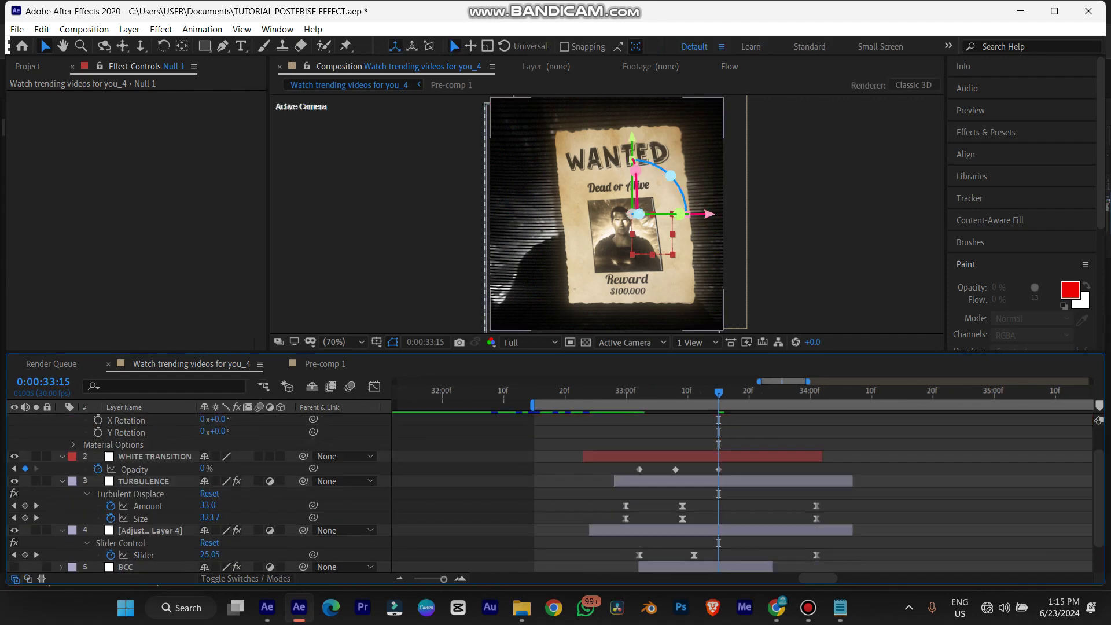
left_click(134, 541)
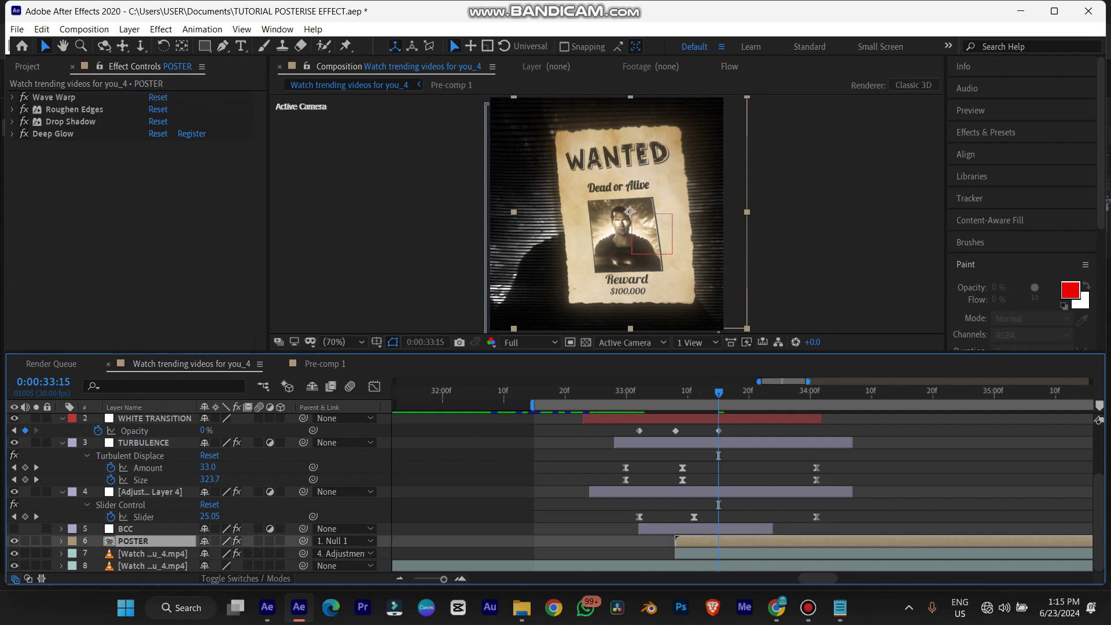
left_click(280, 540)
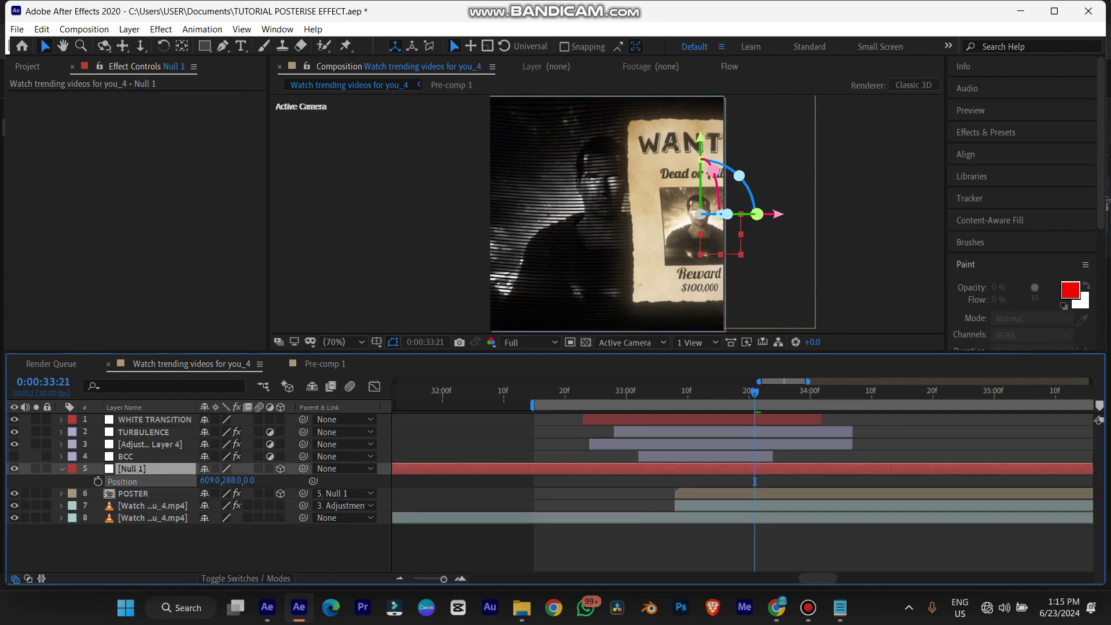
Step: Try shifting Null 1's X position to 521 and check the poster back at 0:00:33:15
left_click_drag(209, 481, 251, 481)
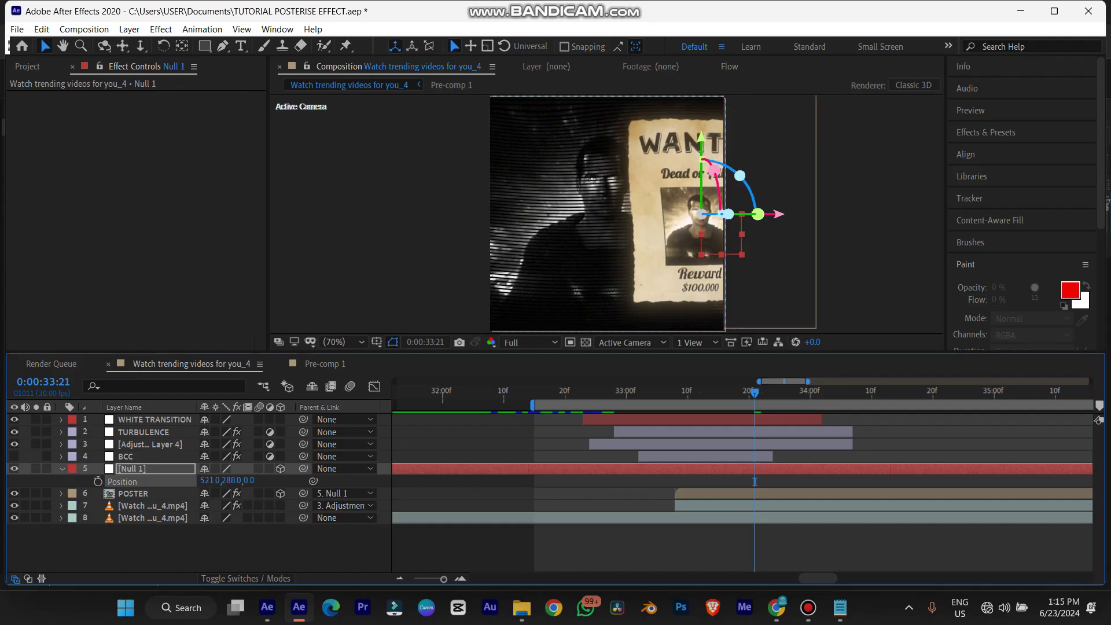
key("Page_Up")
key("Page_Up")
key("Page_Up")
key("Page_Up")
key("Page_Up")
key("Page_Up")
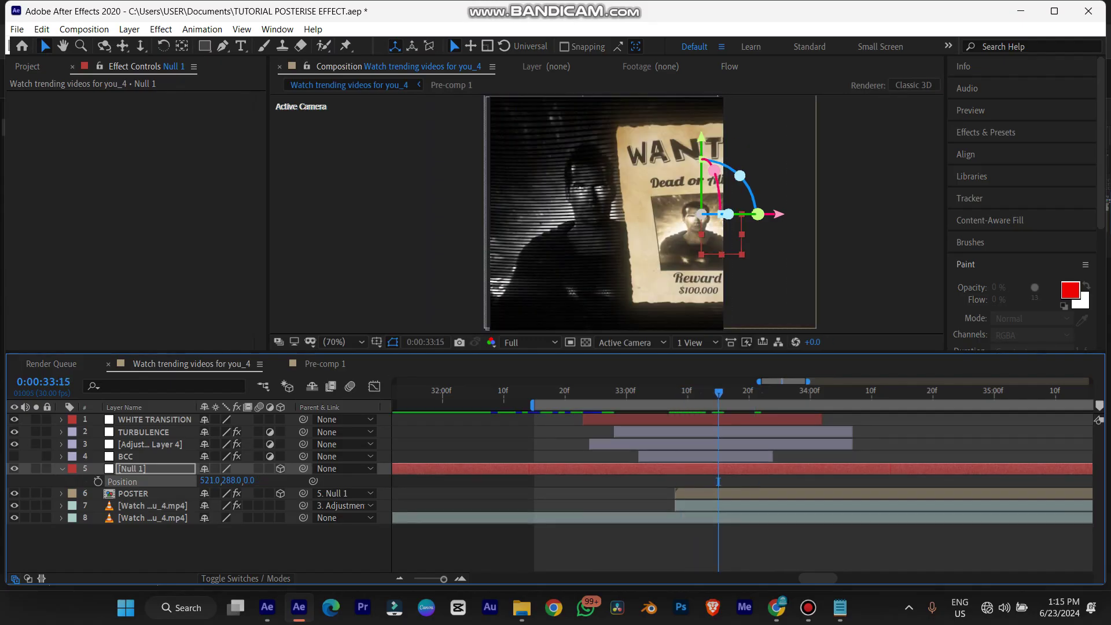
Step: Set a Position keyframe of 350, 288, 0 on Null 1 at 0:00:33:21
key("Page_Down")
key("Page_Down")
key("Page_Down")
key("Page_Down")
key("Page_Down")
key("Page_Down")
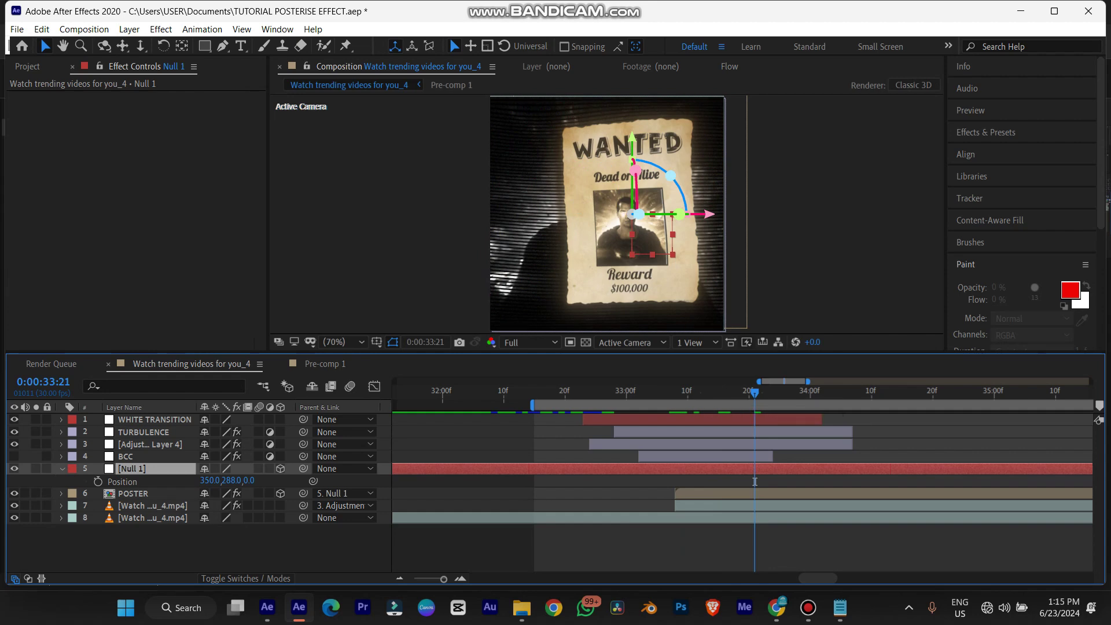
key("alt+shift+p")
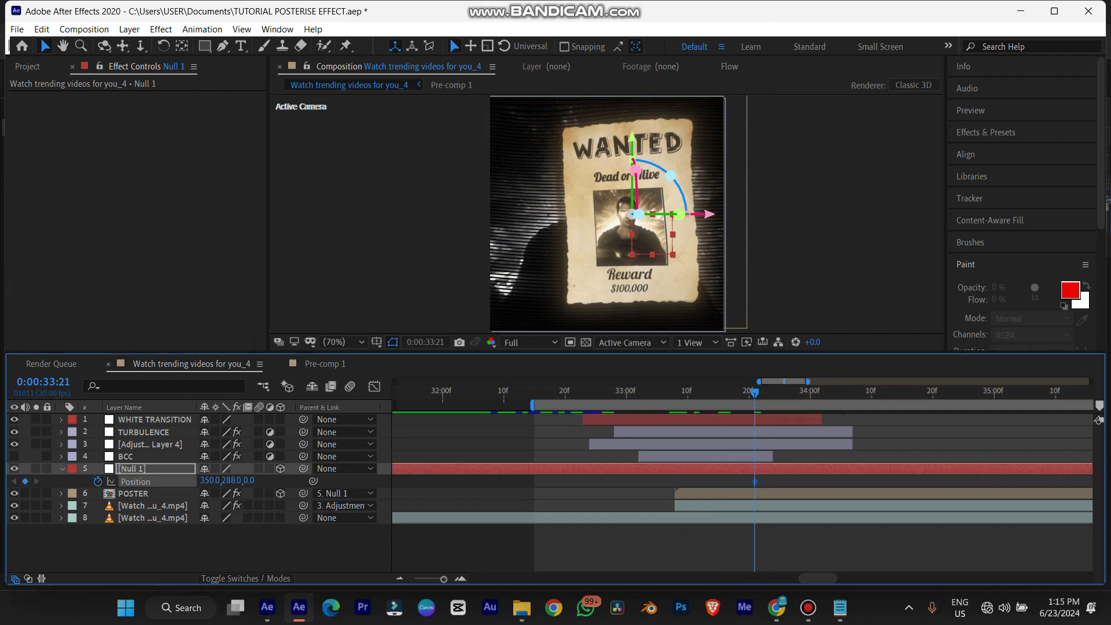
Step: Step back and forth through the frames before the 0:00:33:21 Position keyframe to examine the poster's entrance
key("Page_Up")
key("Page_Up")
key("Page_Up")
key("Page_Up")
key("Page_Up")
key("Page_Up")
key("Page_Up")
key("Page_Up")
key("Page_Up")
key("Page_Up")
key("Page_Up")
key("Page_Down")
key("Page_Down")
key("Page_Down")
key("Page_Down")
key("Page_Down")
key("Page_Down")
key("Page_Down")
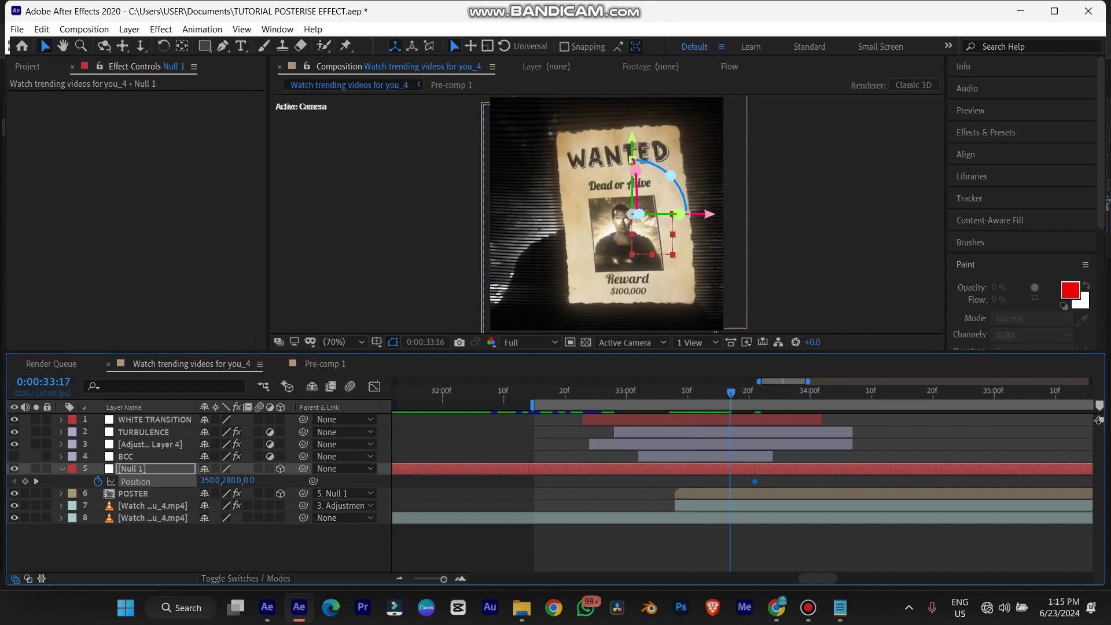
key("Page_Down")
key("Page_Down")
key("Page_Down")
key("Page_Down")
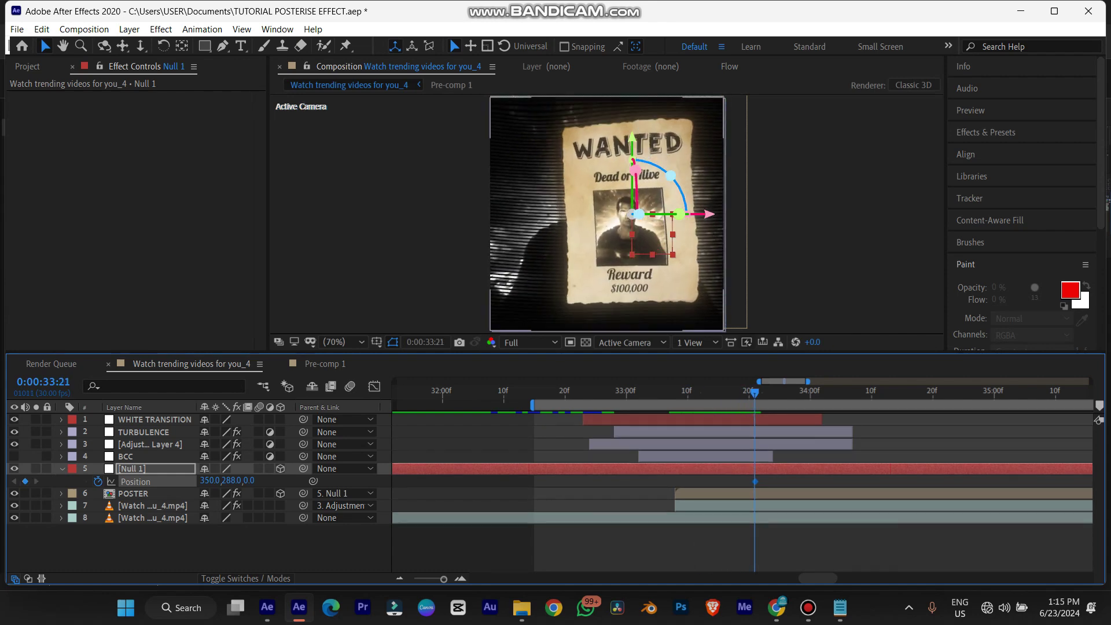
Step: Keyframe Null 1's Position at 350, 288, -574.6 at 0:00:33:13 and preview the poster's entrance
key("Page_Up")
key("Page_Up")
key("Page_Up")
key("Page_Up")
key("Page_Up")
key("Page_Up")
key("Page_Up")
key("Page_Up")
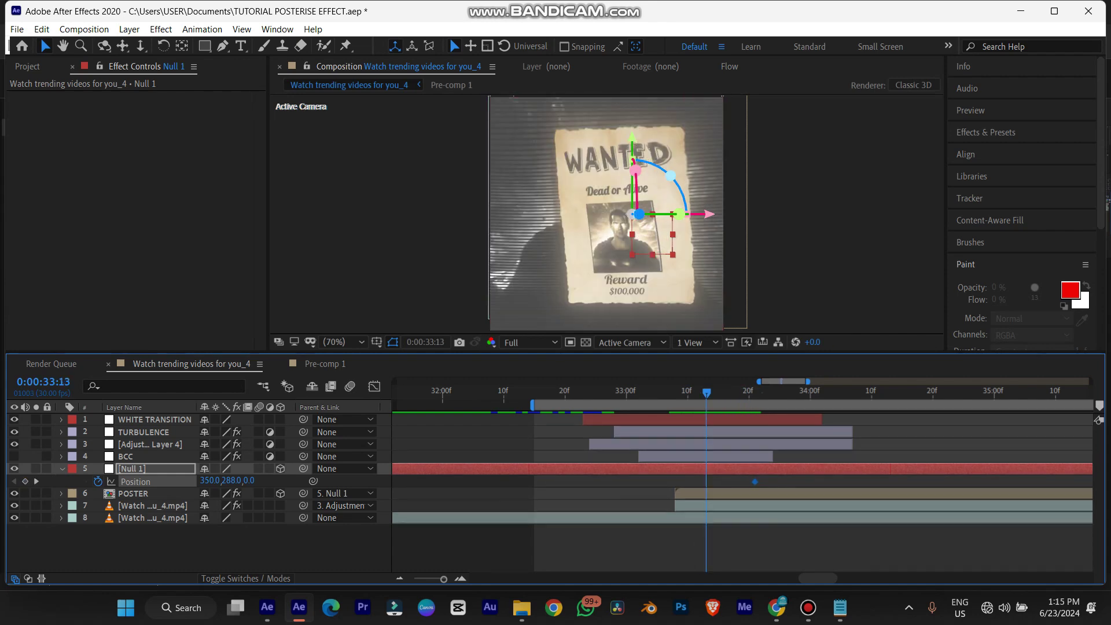
left_click_drag(639, 214, 721, 214)
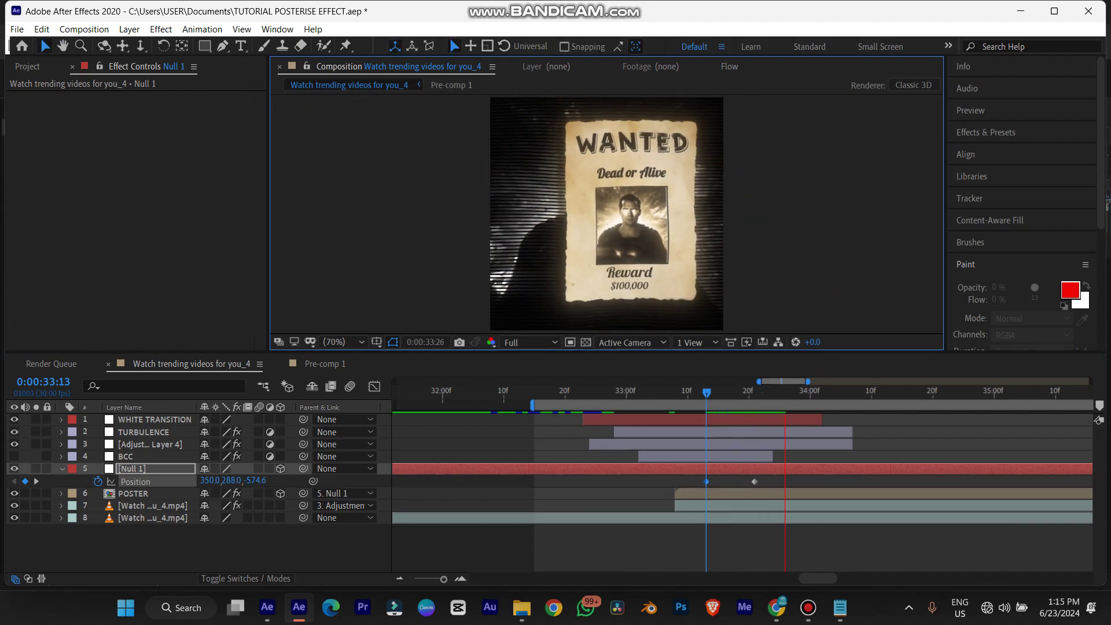
key("space")
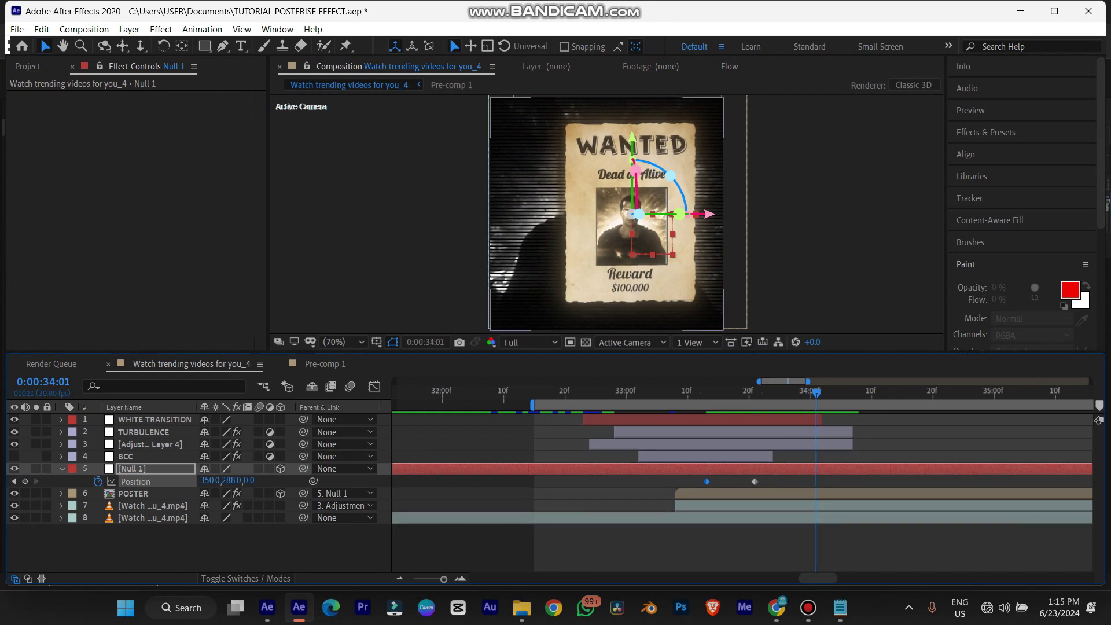
Step: Change Null 1's Position keyframe at 0:00:33:21 to 228.5, 288, 380.2, and move its first keyframe just before the POSTER layer's start
left_click_drag(817, 393, 713, 393)
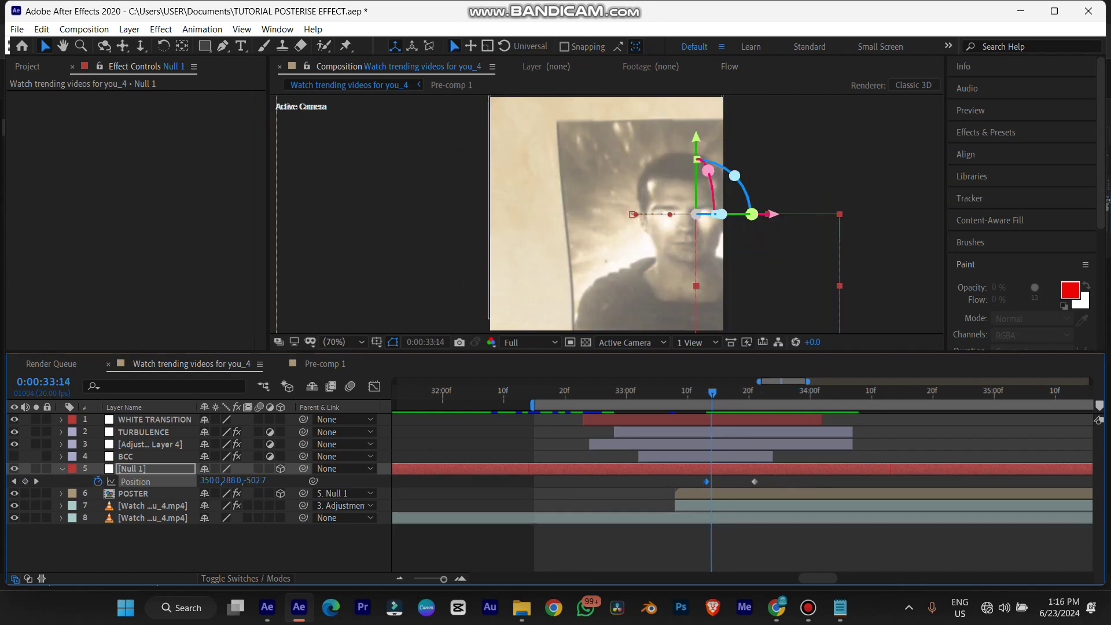
key("k")
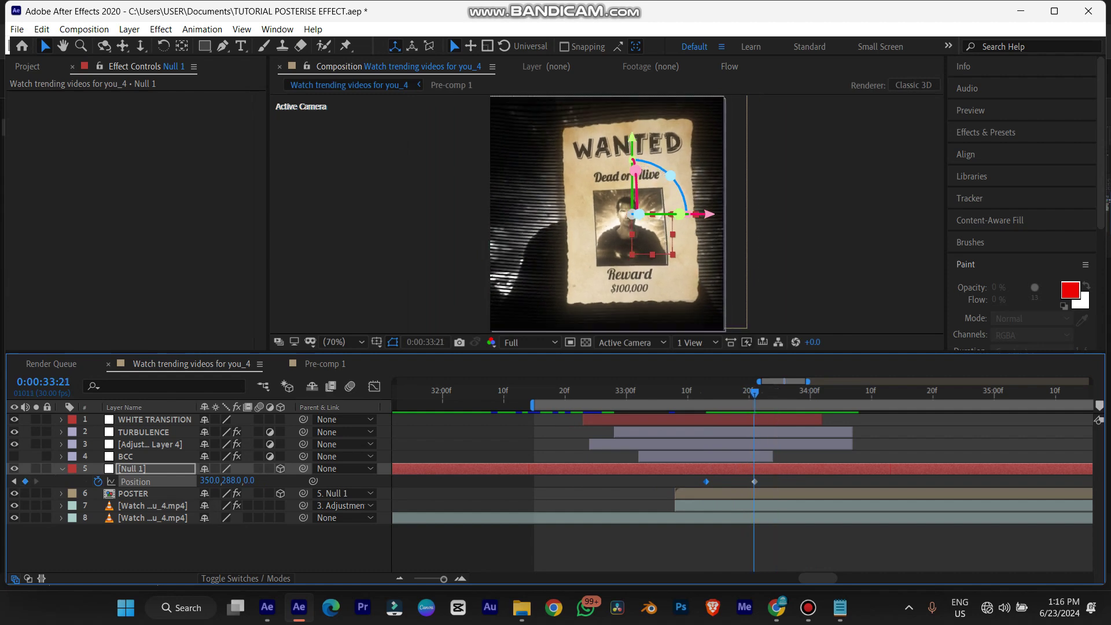
left_click_drag(639, 214, 629, 215)
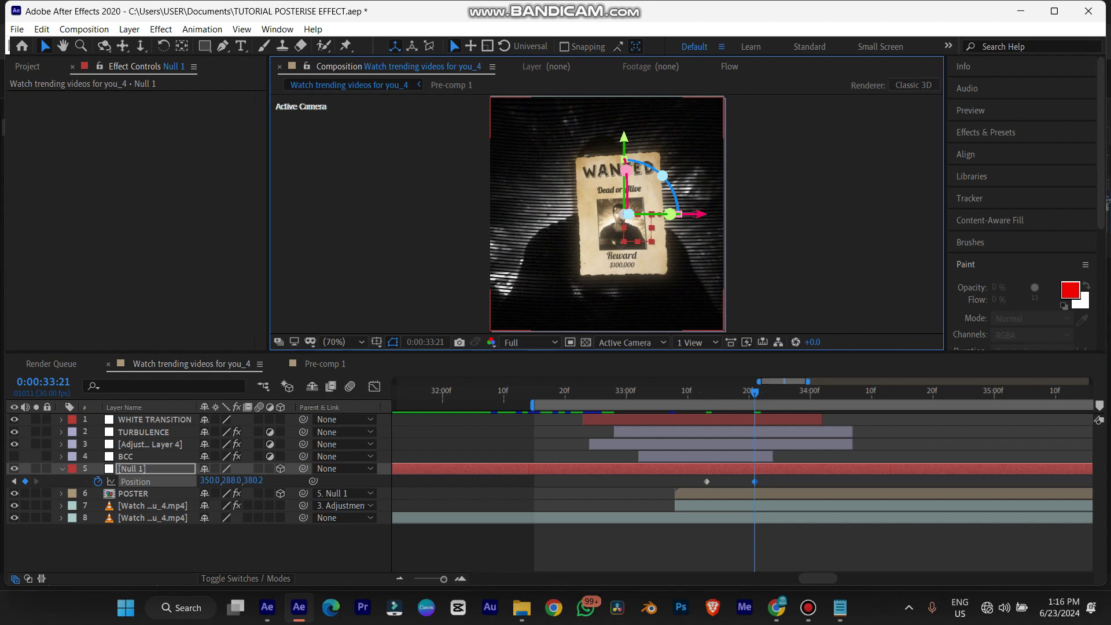
left_click_drag(701, 215, 668, 214)
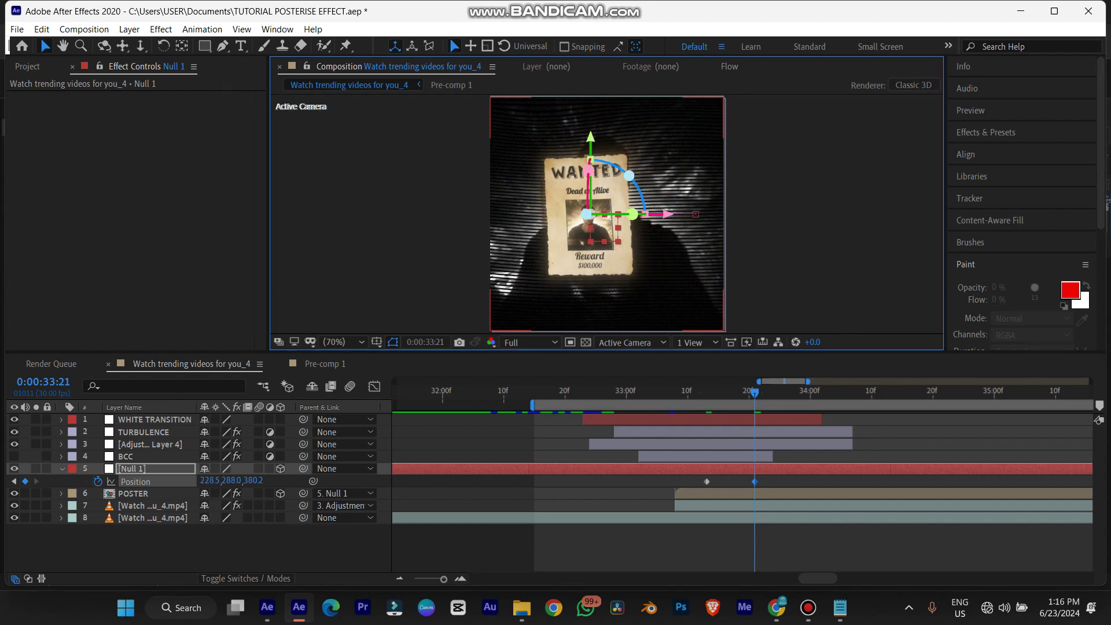
left_click_drag(707, 481, 701, 481)
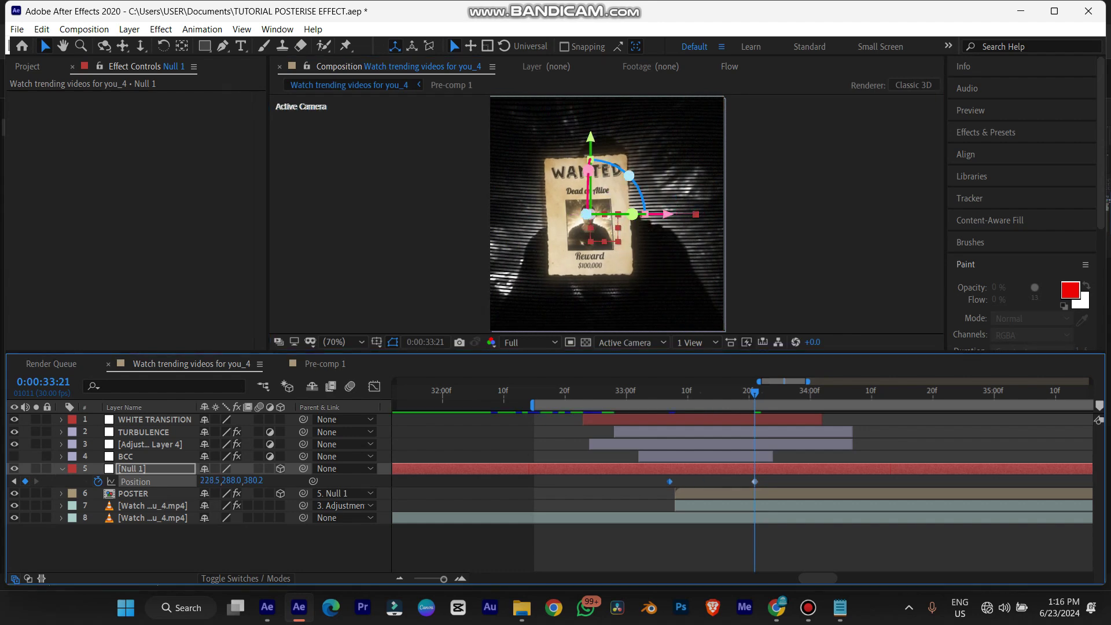
Step: Keyframe POSTER's Orientation at 0, 0, 0 on 0:00:33:14 and at 0.7, 352.7, 344.5 on 0:00:33:26
left_click_drag(697, 392, 712, 392)
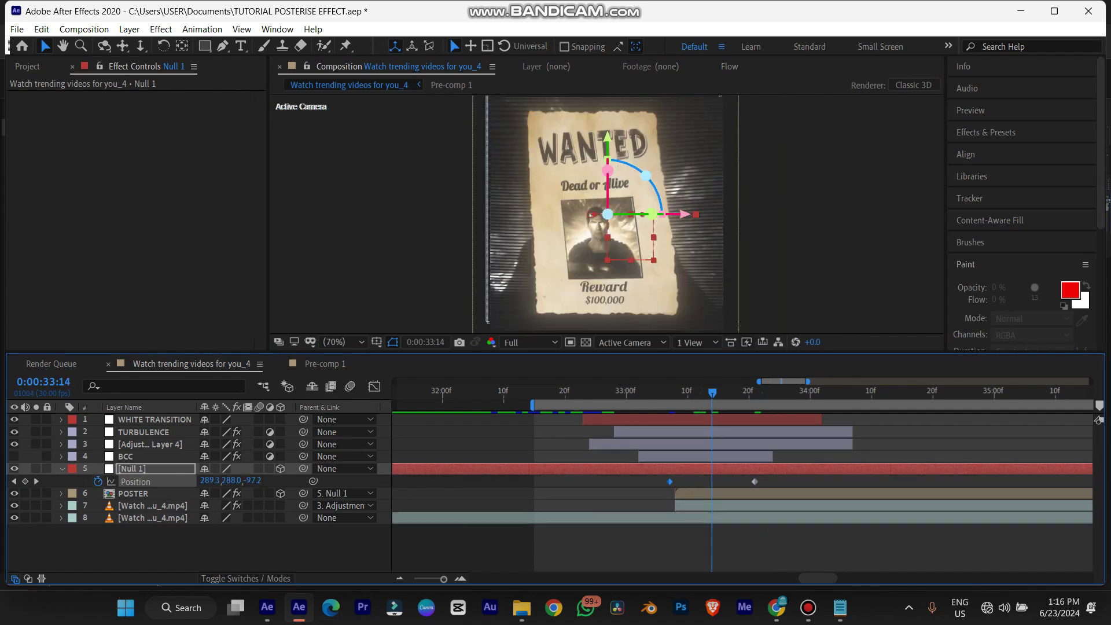
key("ctrl+Down")
key("p")
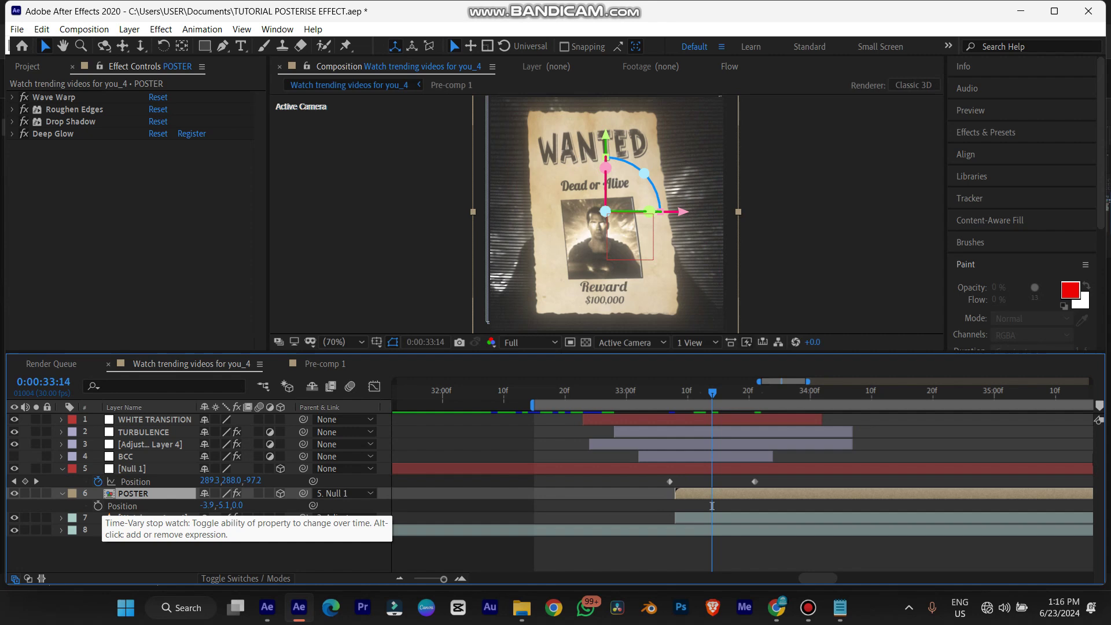
key("r")
left_click(98, 506)
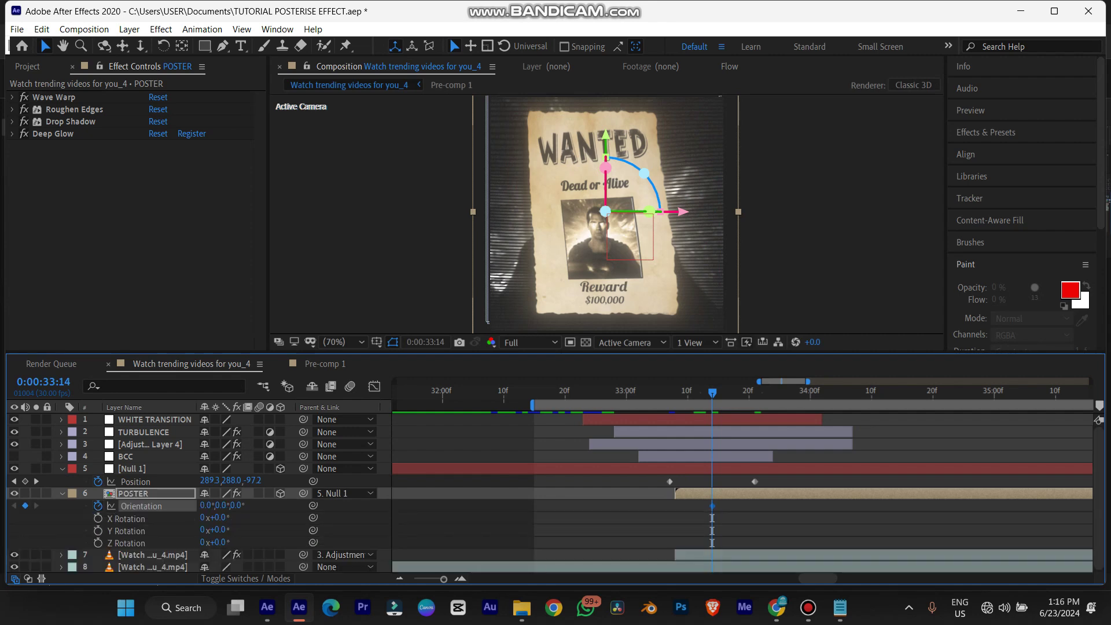
key("space")
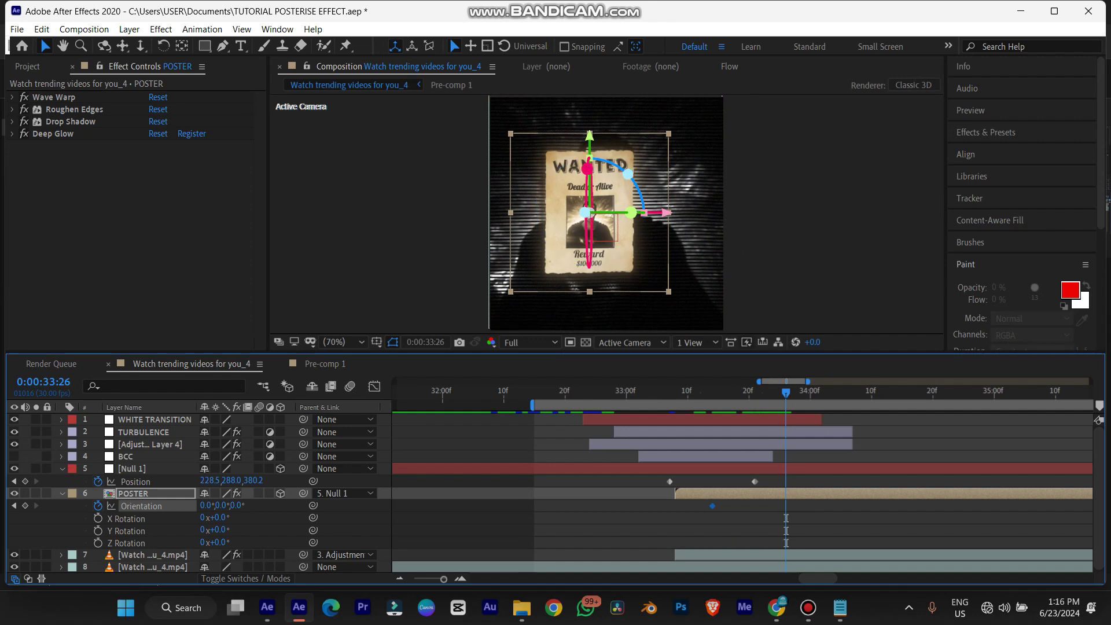
left_click(587, 169)
mouse_move(588, 169)
left_mouse_down()
mouse_move(588, 179)
mouse_move(588, 158)
mouse_move(621, 175)
mouse_move(575, 158)
mouse_move(580, 172)
left_mouse_up()
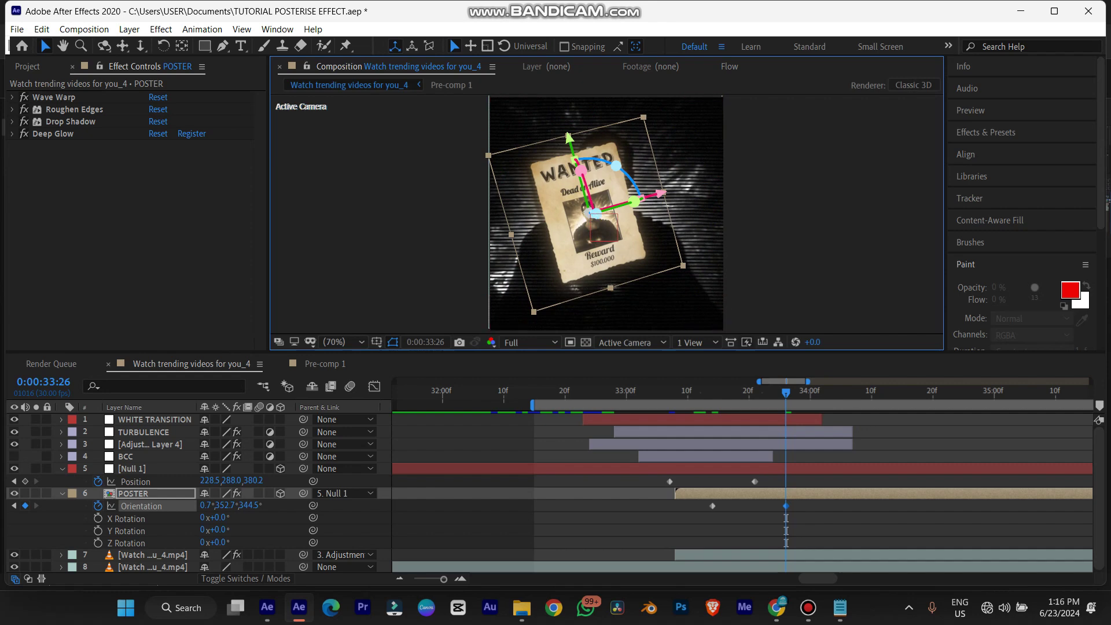
Step: Keyframe Null 1's Position at 228.5, 288, -52.9 on 0:00:34:06 and preview the move
key("space")
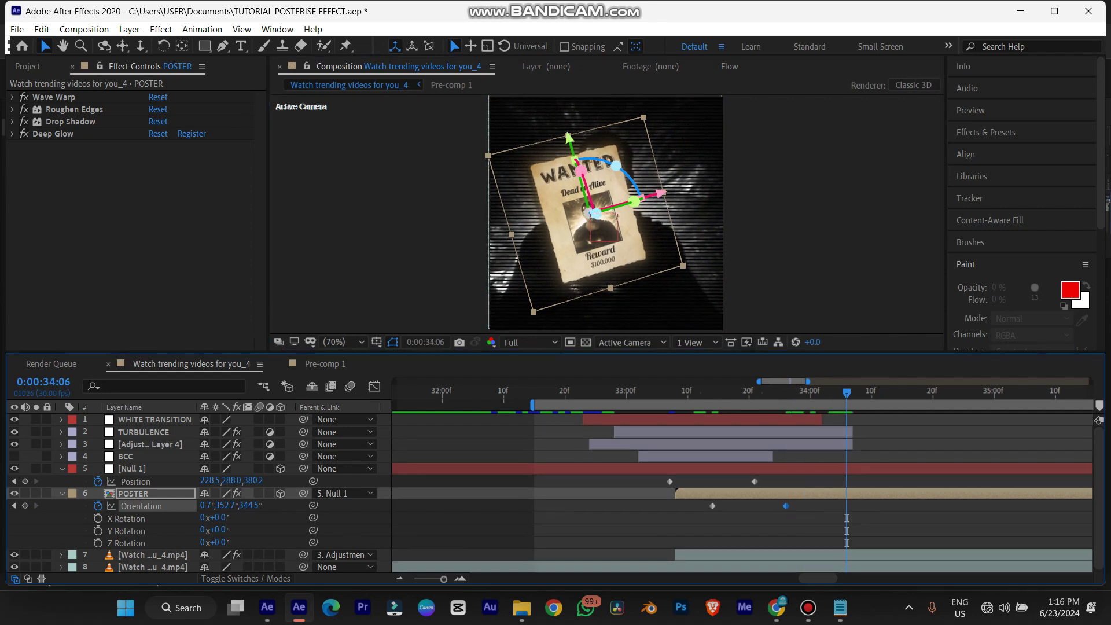
key("ctrl+Up")
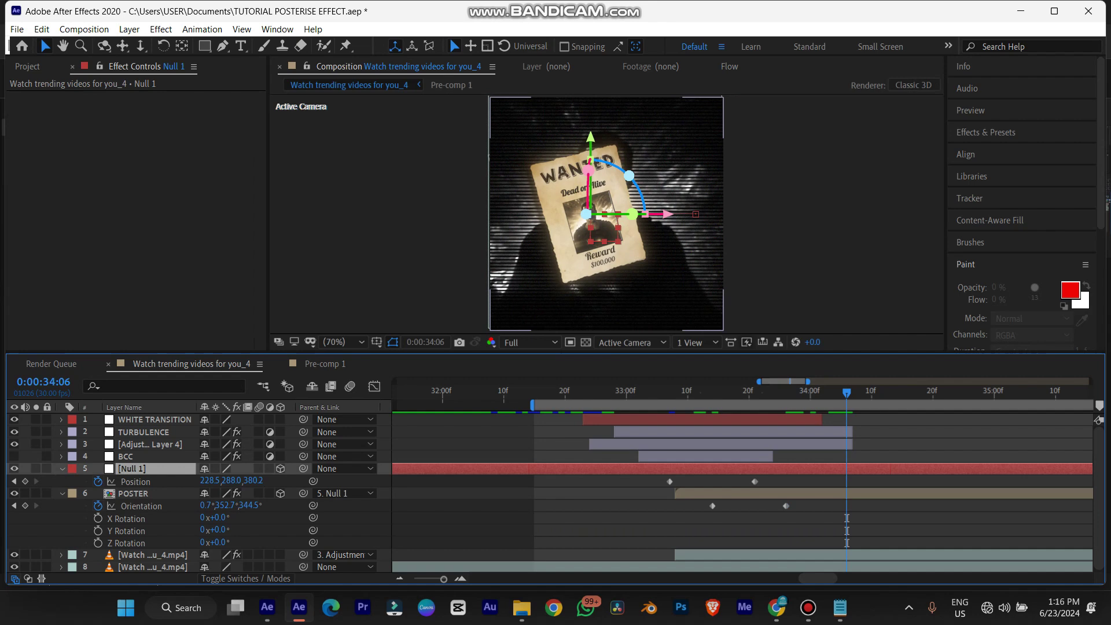
left_click_drag(586, 215, 579, 214)
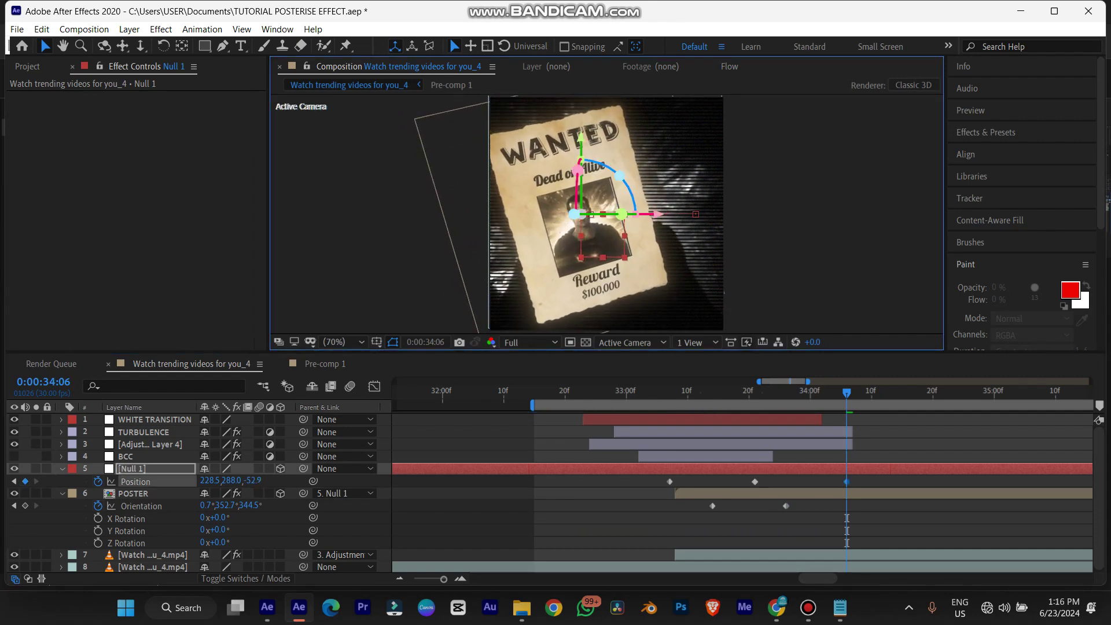
mouse_move(847, 393)
left_mouse_down()
mouse_move(644, 395)
mouse_move(854, 393)
left_mouse_up()
key("space")
Step: Stretch all Null 1 Position and POSTER Orientation keyframes proportionally so the last Position keyframe falls at 0:00:34:15, and preview
left_click_drag(881, 479, 654, 496)
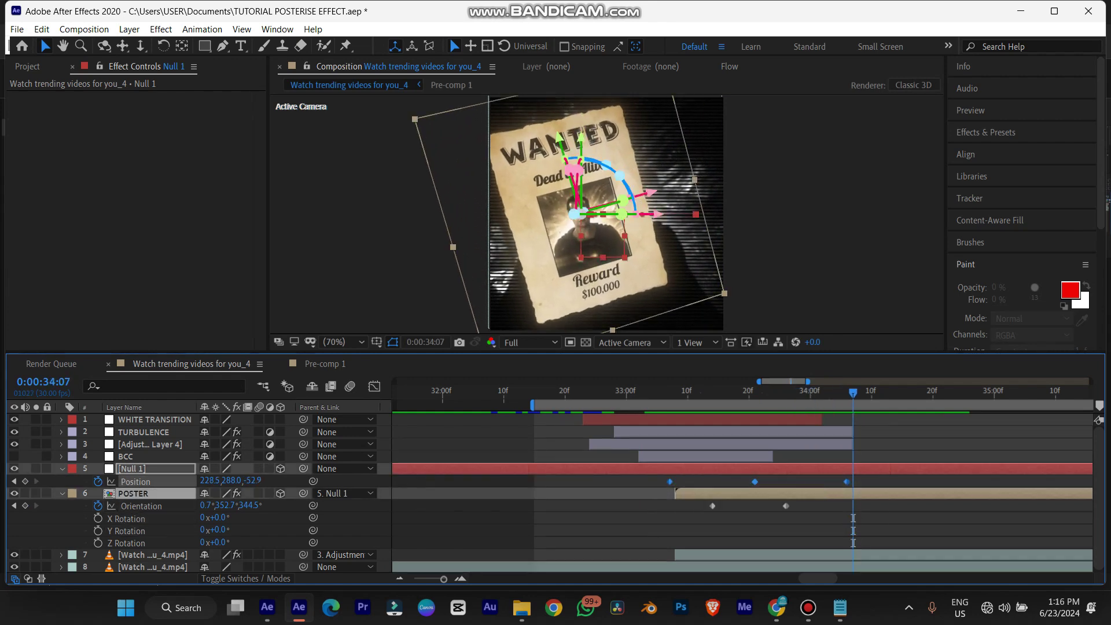
left_click_drag(877, 476, 673, 537)
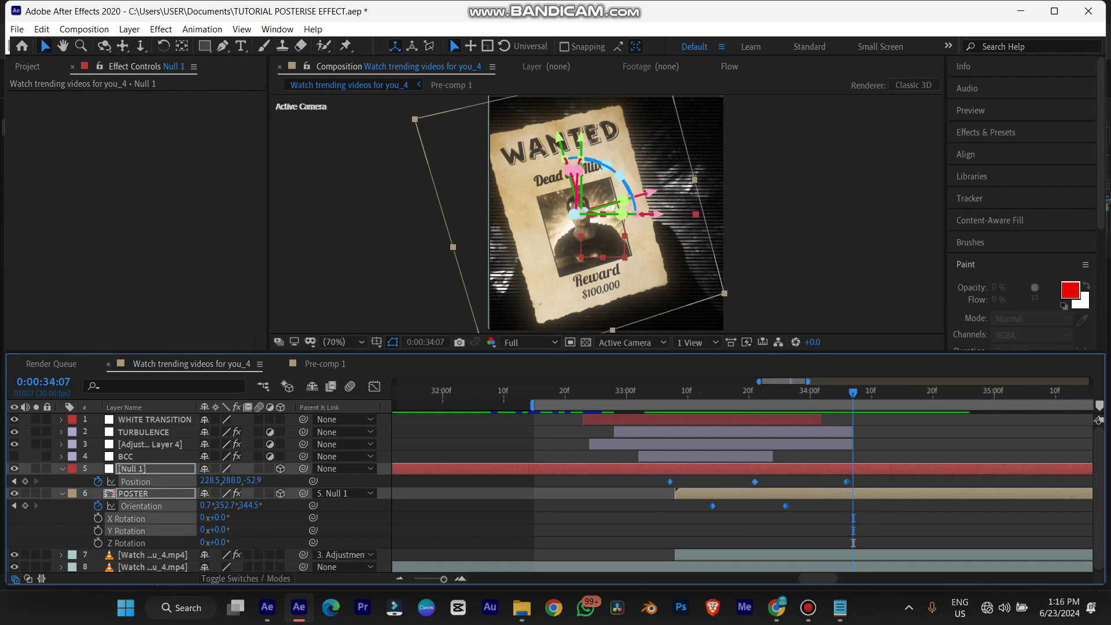
left_click_drag(847, 481, 903, 482)
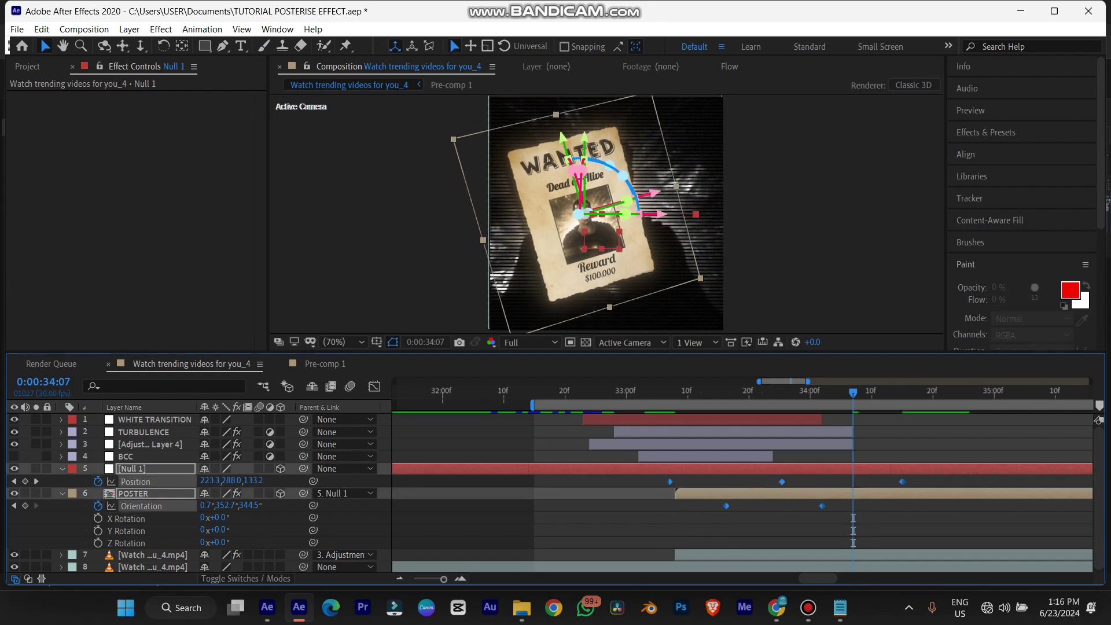
left_click_drag(854, 393, 675, 393)
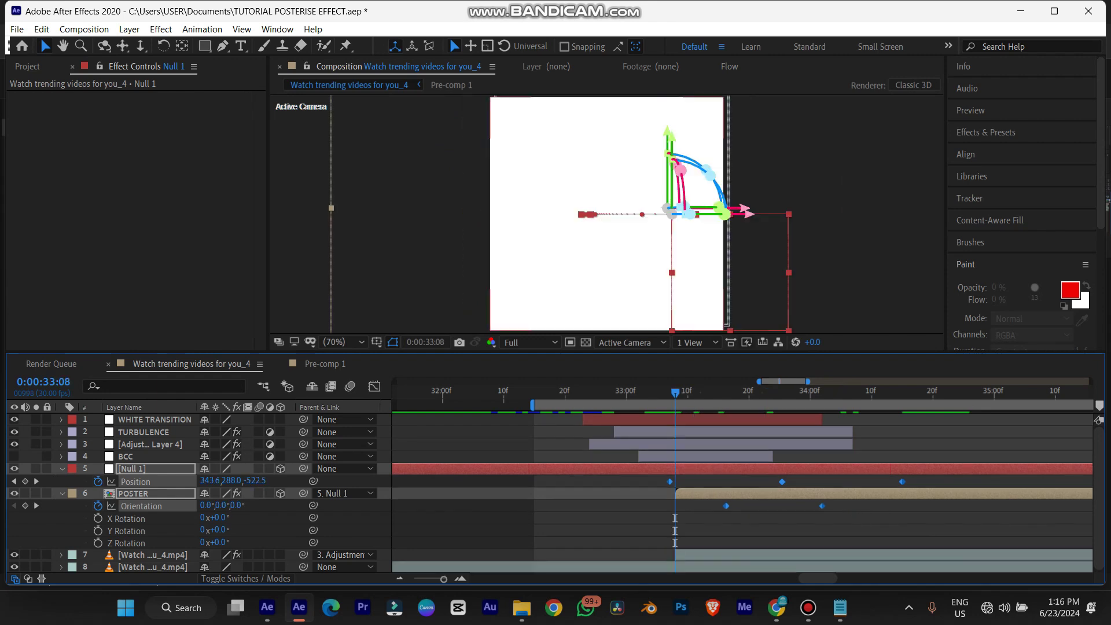
key("space")
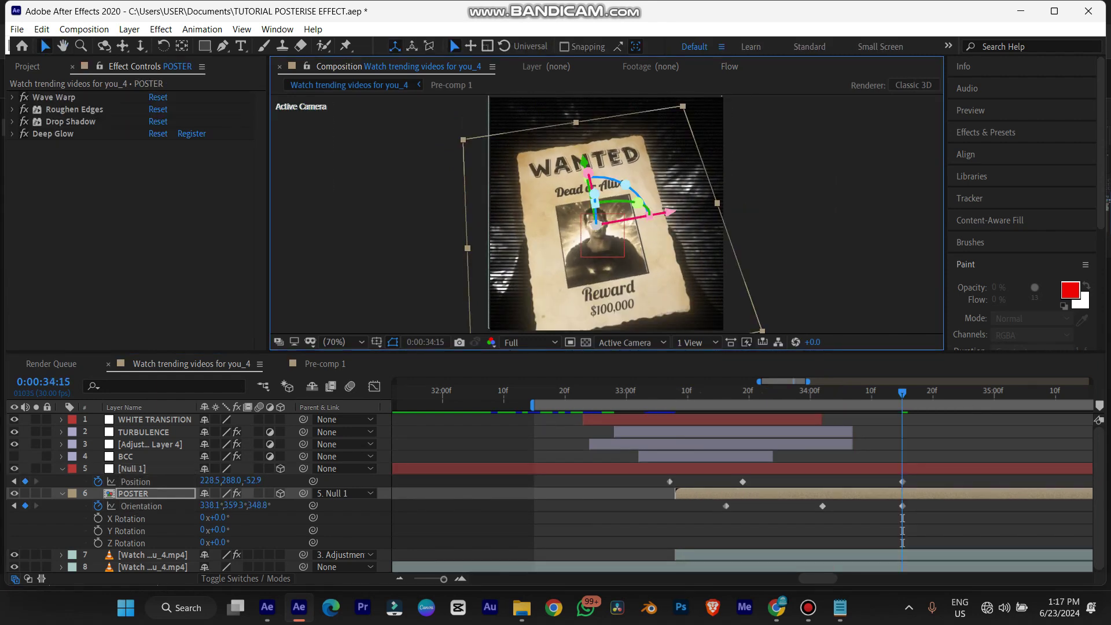
Step: Apply Easy Ease to all of Null 1's Position and POSTER's Orientation keyframes and play back the animation
left_click_drag(925, 519, 654, 478)
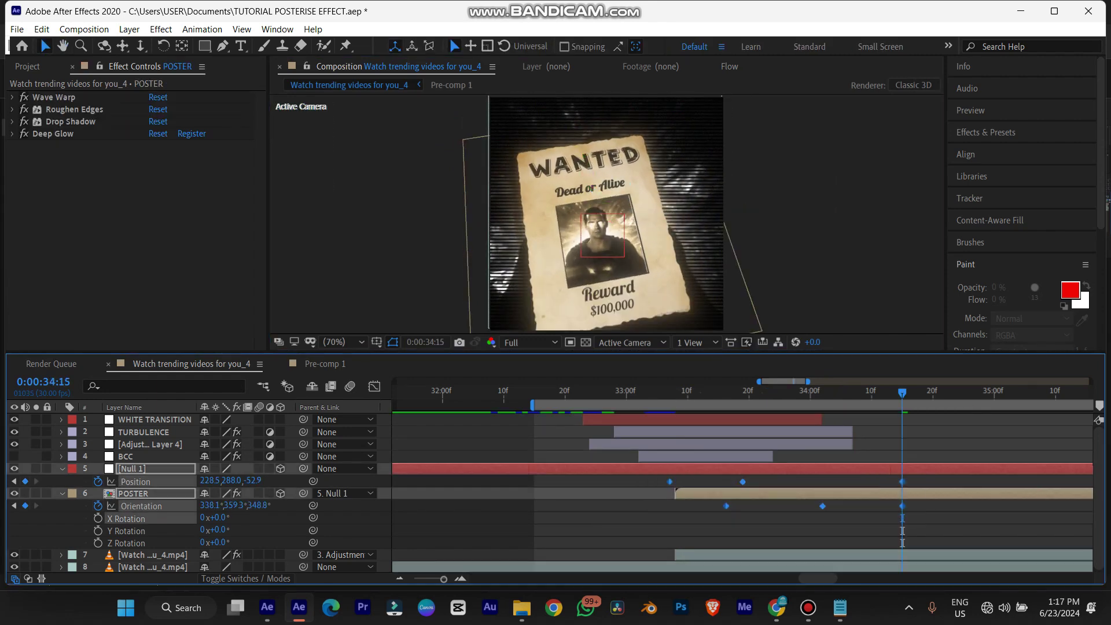
key("F9")
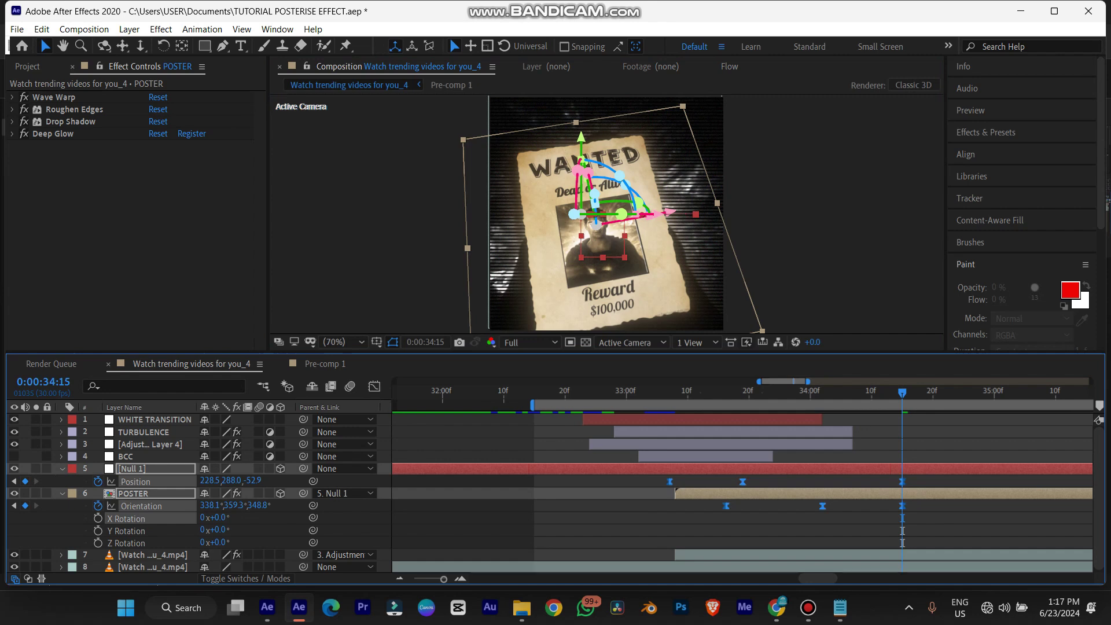
left_click(657, 395)
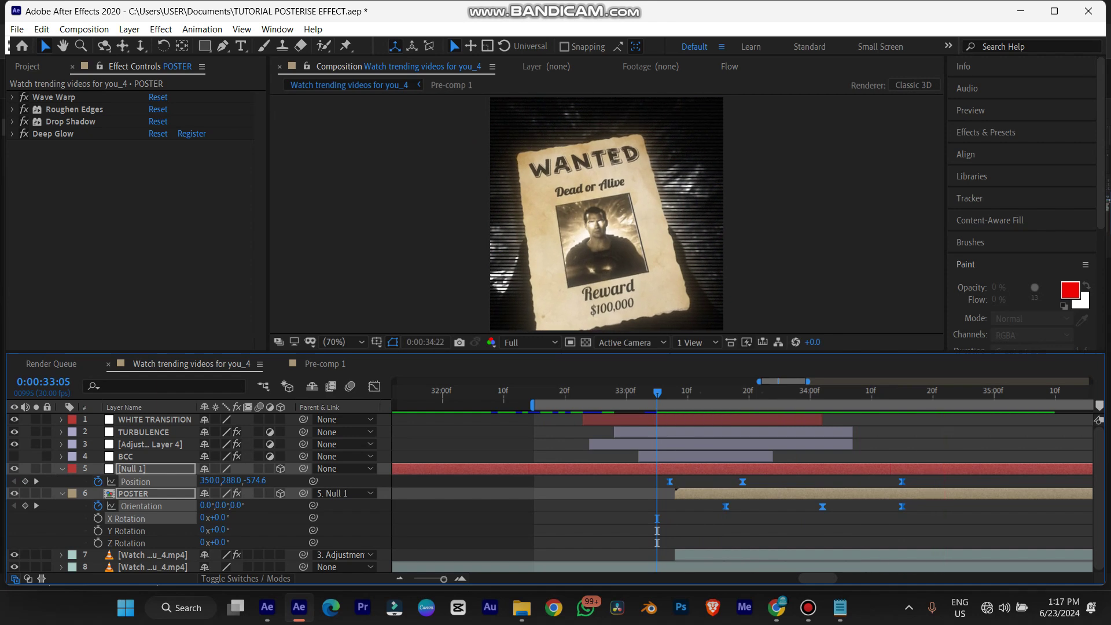
key("space")
left_click_drag(658, 393, 682, 393)
key("space")
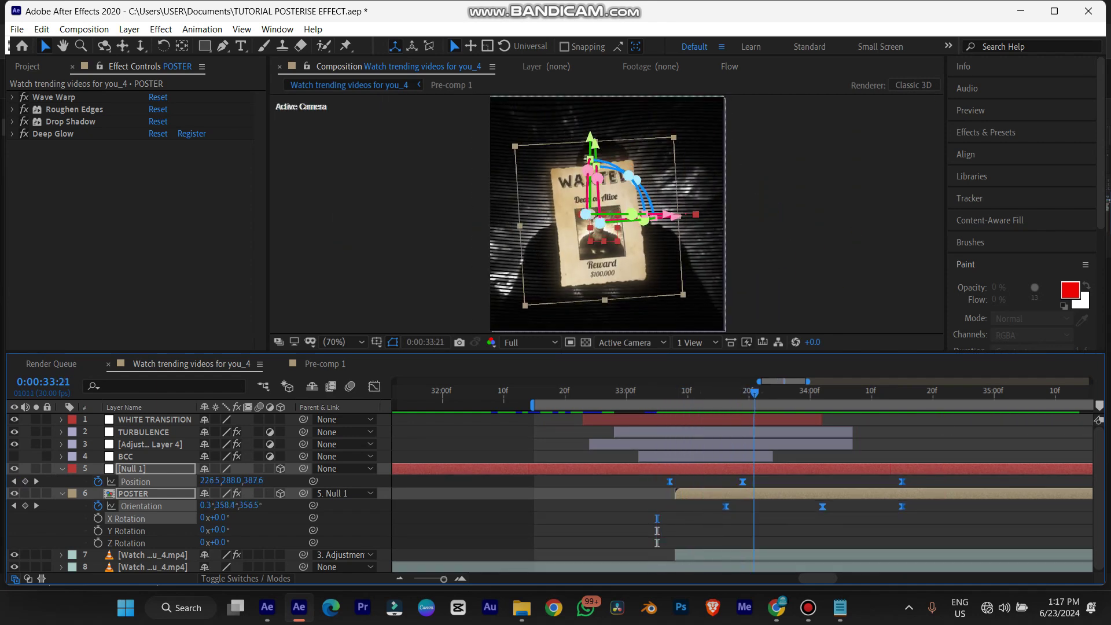
Step: Try to add a copy of Null 1's second Position keyframe at 0:00:33:29
left_click_drag(779, 394, 749, 393)
left_click(767, 519)
left_click(742, 481)
key("ctrl+c")
key("ctrl+v")
left_click(767, 531)
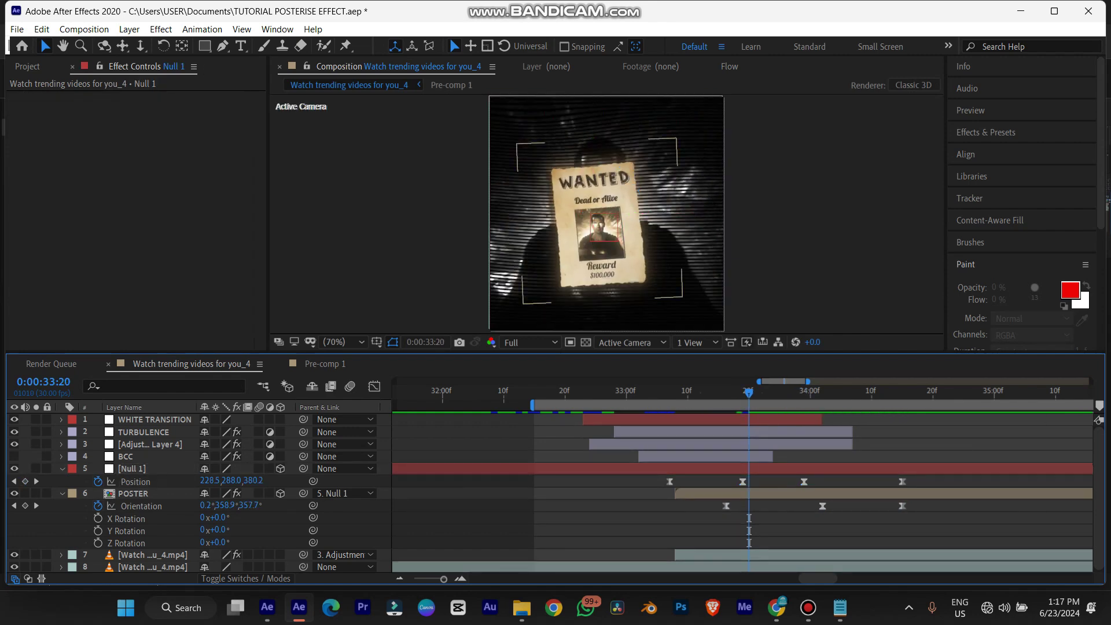
key("ctrl+z")
Step: Lengthen the outgoing ease handles of POSTER's first two Orientation keyframes in the speed graph and preview the rotation
left_click(375, 386)
left_click(125, 457)
left_click(133, 493)
left_click(142, 507)
left_click(727, 542)
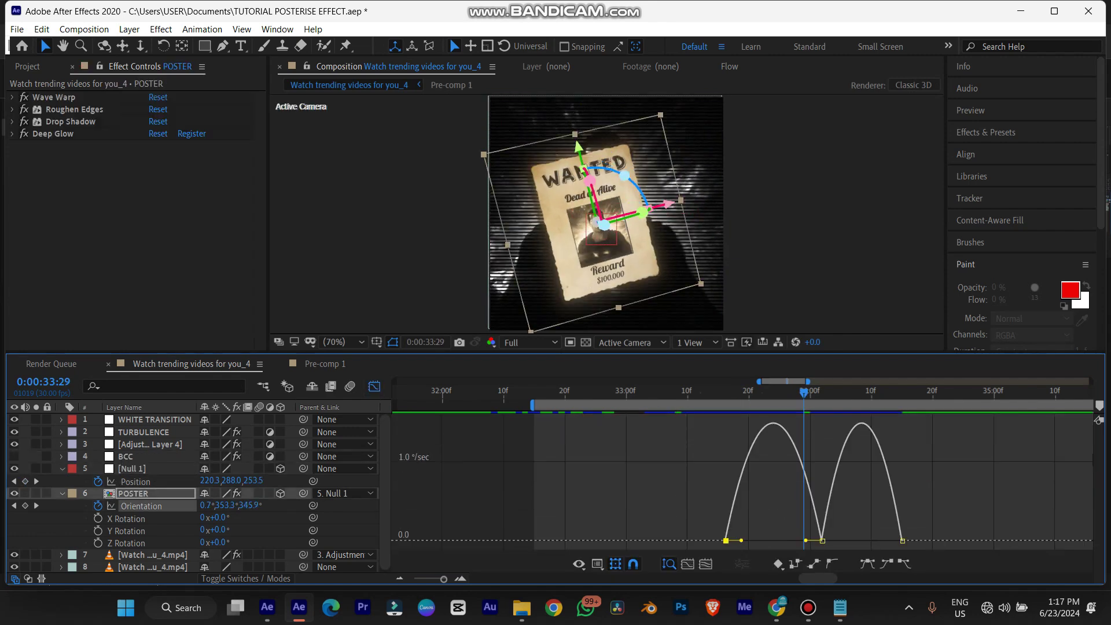
left_click_drag(742, 540, 760, 541)
left_click(821, 541)
left_click_drag(836, 540, 861, 541)
left_click_drag(804, 393, 737, 393)
key("space")
key("space")
left_click(374, 387)
left_click(141, 506)
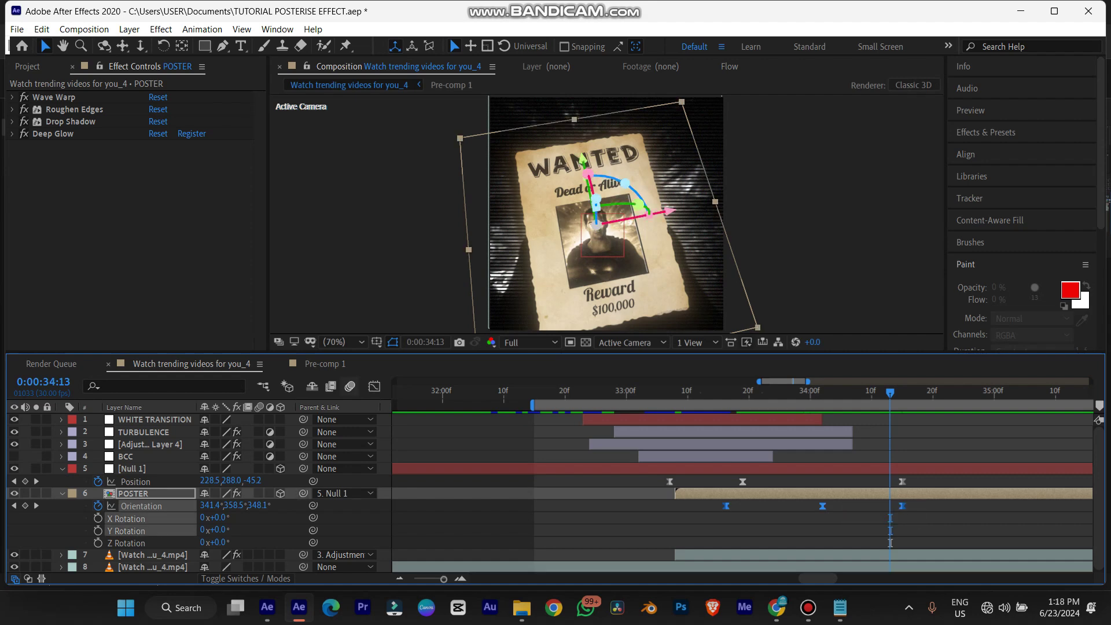
Step: Reshape Null 1's Position speed graph into sharp peaks between the keyframes and preview the movement
left_click(132, 469)
left_click(375, 387)
left_click(135, 482)
left_click_drag(718, 540, 681, 540)
left_click_drag(849, 540, 764, 540)
left_click_drag(891, 393, 639, 393)
key("space")
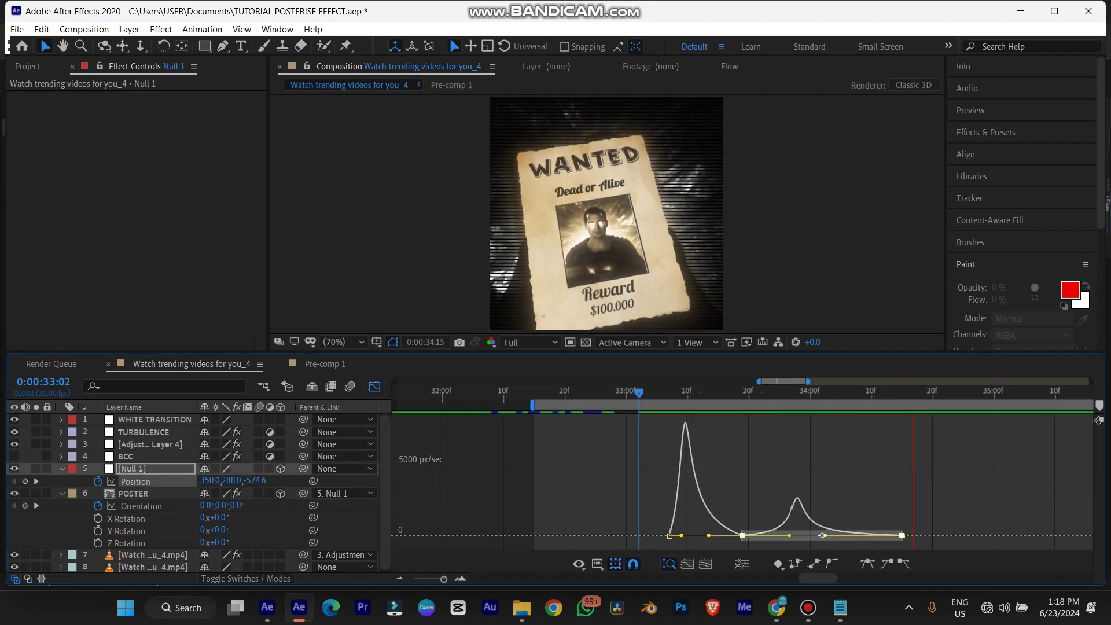
key("space")
Step: Move the first Null 1 Position and POSTER Orientation keyframes to the POSTER layer's start, and shift the following keyframes outward
left_click(375, 387)
left_click_drag(670, 481, 676, 482)
left_click_drag(768, 482, 817, 482)
left_click_drag(726, 506, 676, 506)
left_click_drag(927, 482, 945, 506)
Step: Adjust the spacing of the remaining Position and Orientation keyframes, with the last pair at about 0:00:35:17, and preview
left_click(786, 393)
key("minus")
key("minus")
key("minus")
key("space")
left_click_drag(822, 506, 748, 481)
mouse_move(767, 523)
left_mouse_down()
mouse_move(708, 477)
mouse_move(767, 506)
left_mouse_up()
key("space")
Step: Play back the retimed poster entrance from just before the 33-second mark to check its pacing
scroll(752, 506, "left", 1)
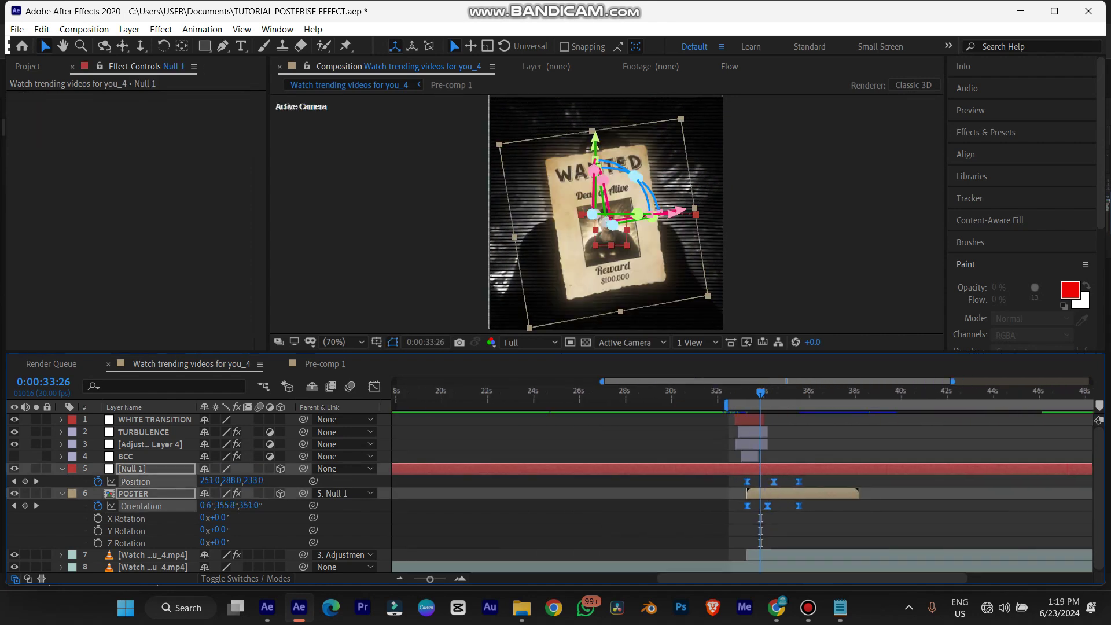
left_click(733, 394)
key("space")
key("space")
left_click_drag(733, 393, 739, 394)
key("space")
key("space")
key("space")
Step: Offset the last Position keyframe to about 0:00:35:20 and the last Orientation keyframe to about 0:00:36:01, preview, and save the project
left_click_drag(799, 506, 801, 482)
key("space")
key("space")
left_click(739, 394)
key("space")
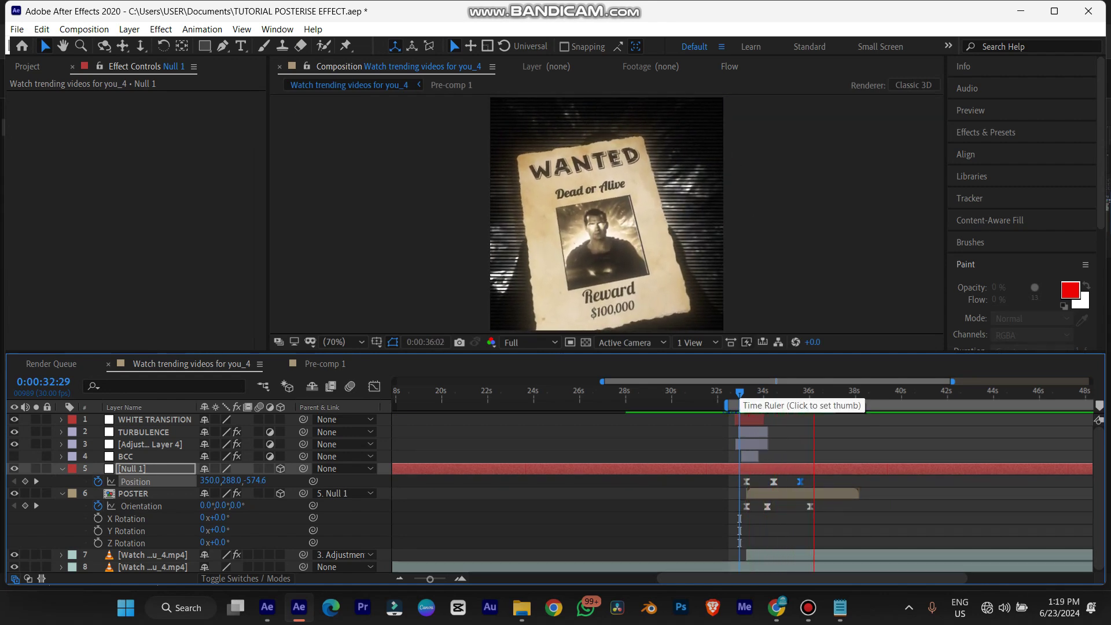
key("ctrl+s")
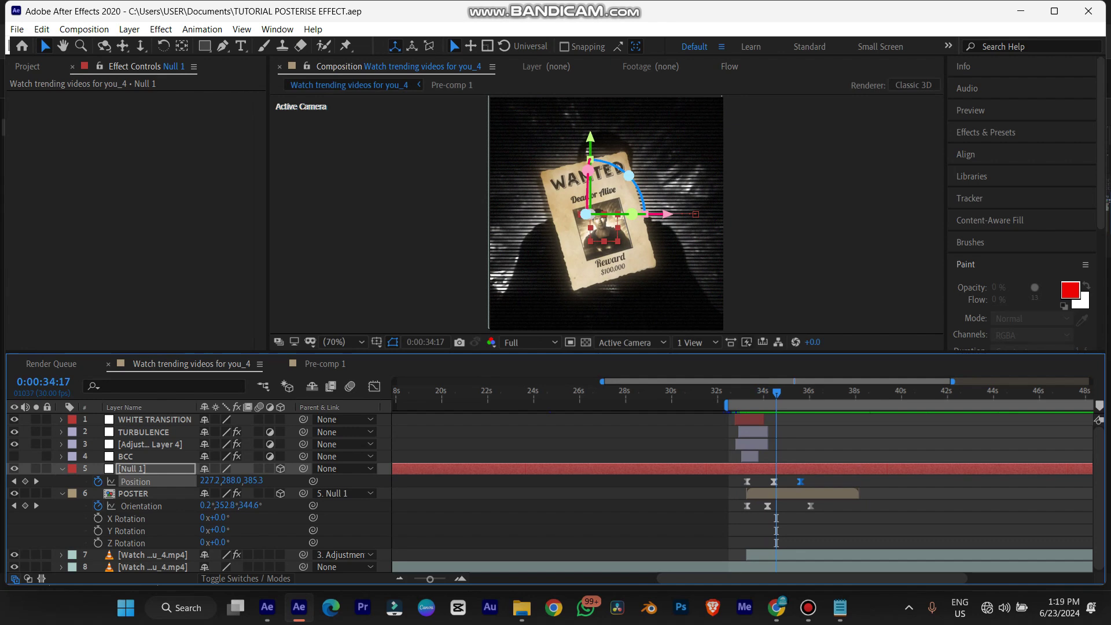
left_click(132, 469)
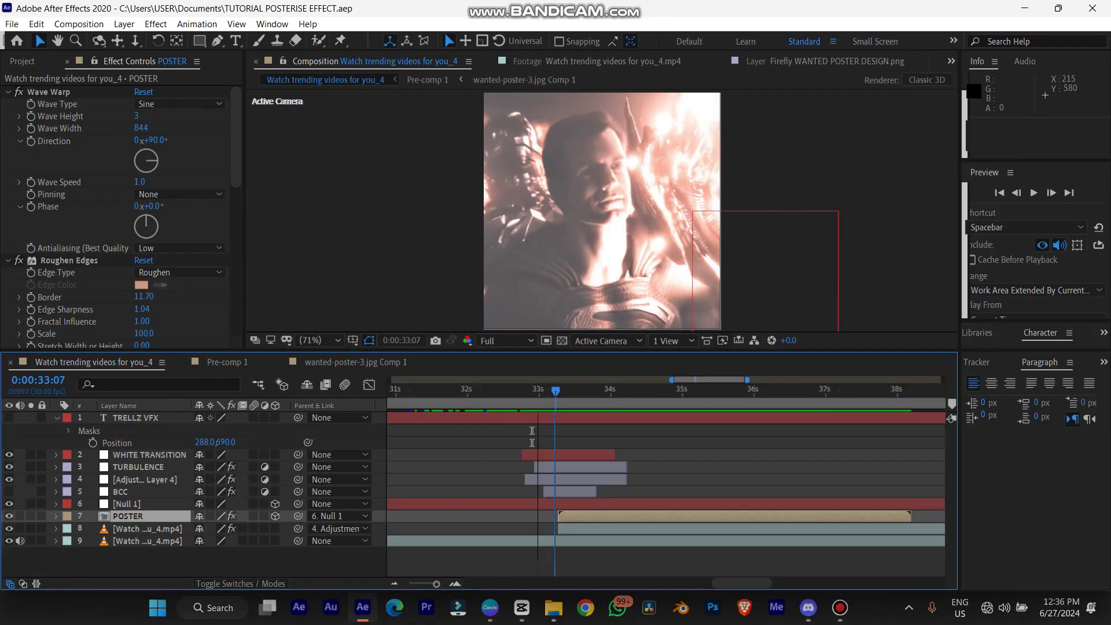
Step: Advance the playhead to about 0:00:33:10 and open the source composition of the POSTER layer
key("Page_Down")
key("Page_Down")
key("Page_Down")
key("Page_Down")
key("Page_Down")
key("Page_Down")
key("Page_Down")
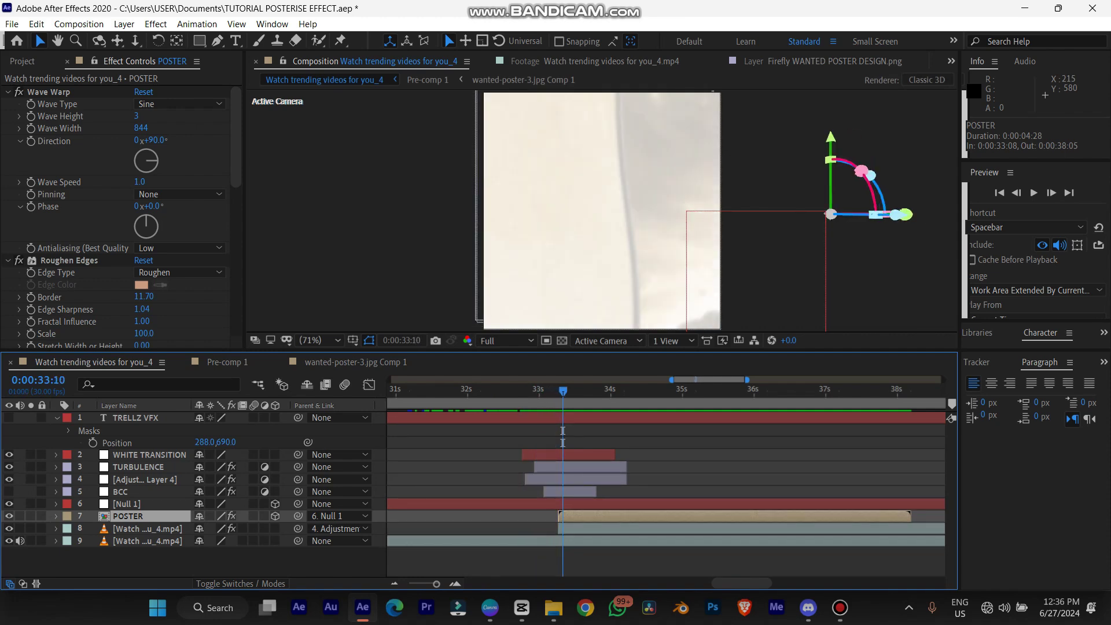
double_click(127, 516)
Step: Pre-compose the wanted-poster-3.jpg layer as wanted-poster-3.jpg Comp 2, leaving all attributes in Pre-comp 1, and open the new composition
left_click_drag(402, 392, 435, 391)
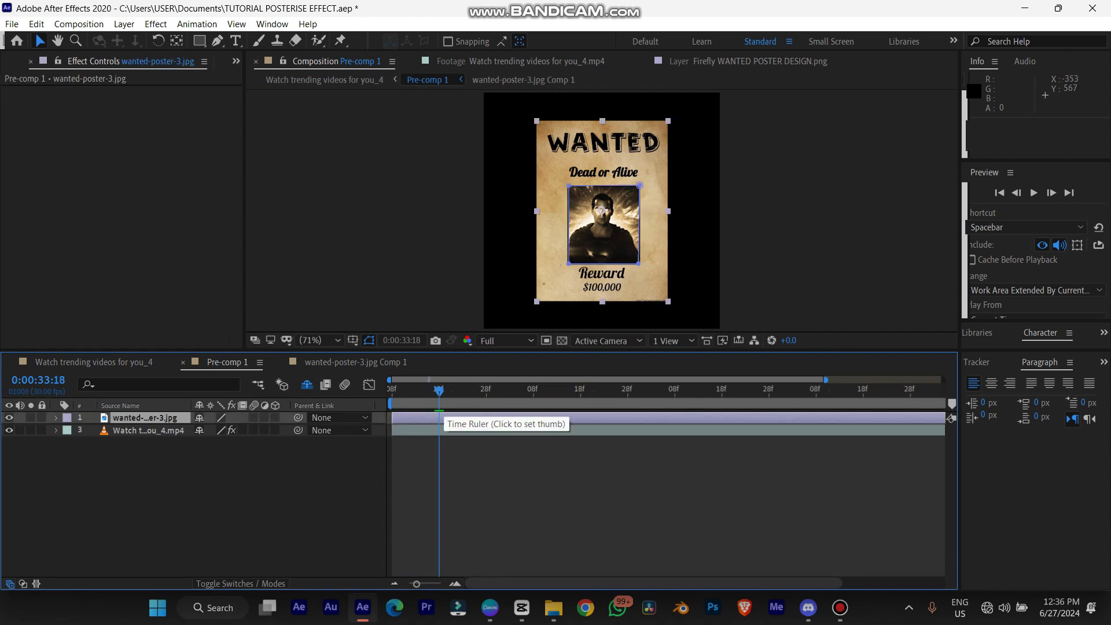
key("ctrl+shift+c")
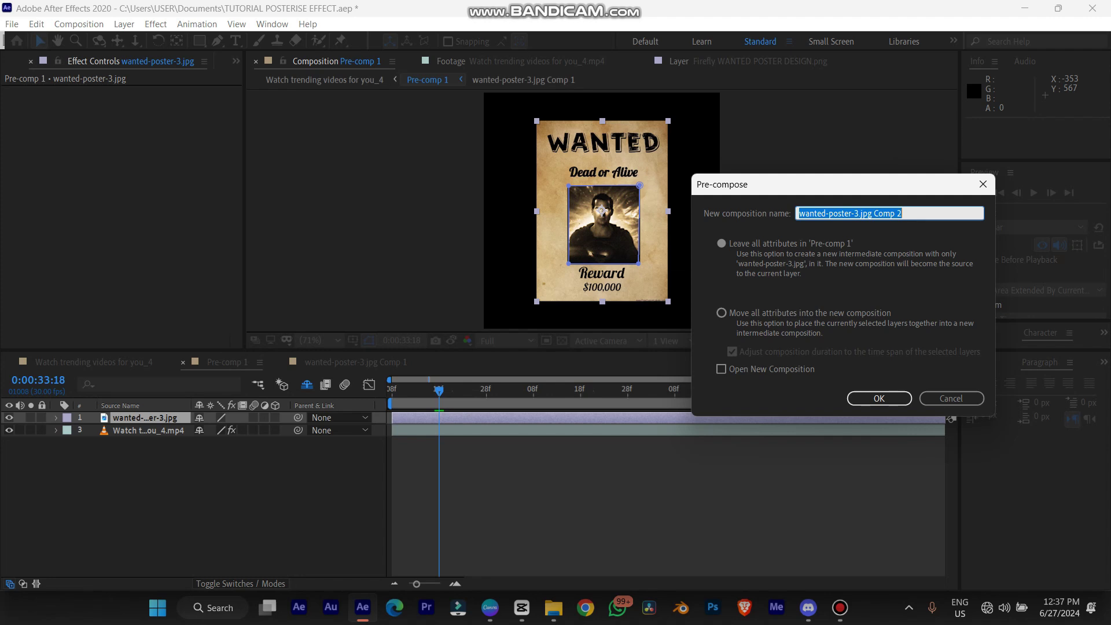
key("Return")
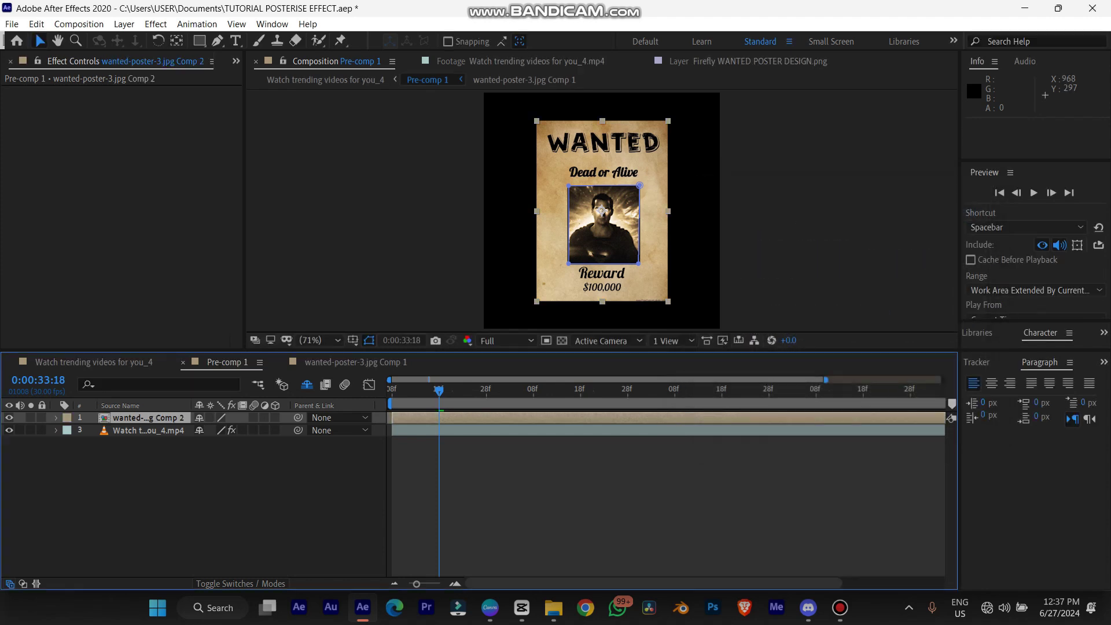
left_click(174, 492)
double_click(149, 417)
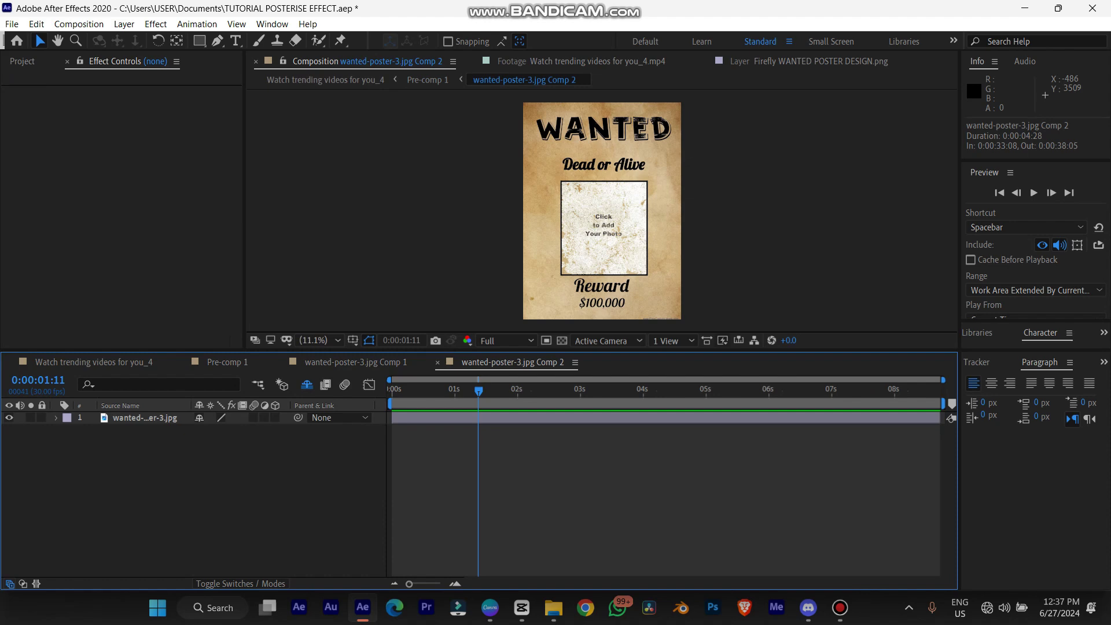
left_click_drag(478, 392, 455, 392)
left_click(456, 418)
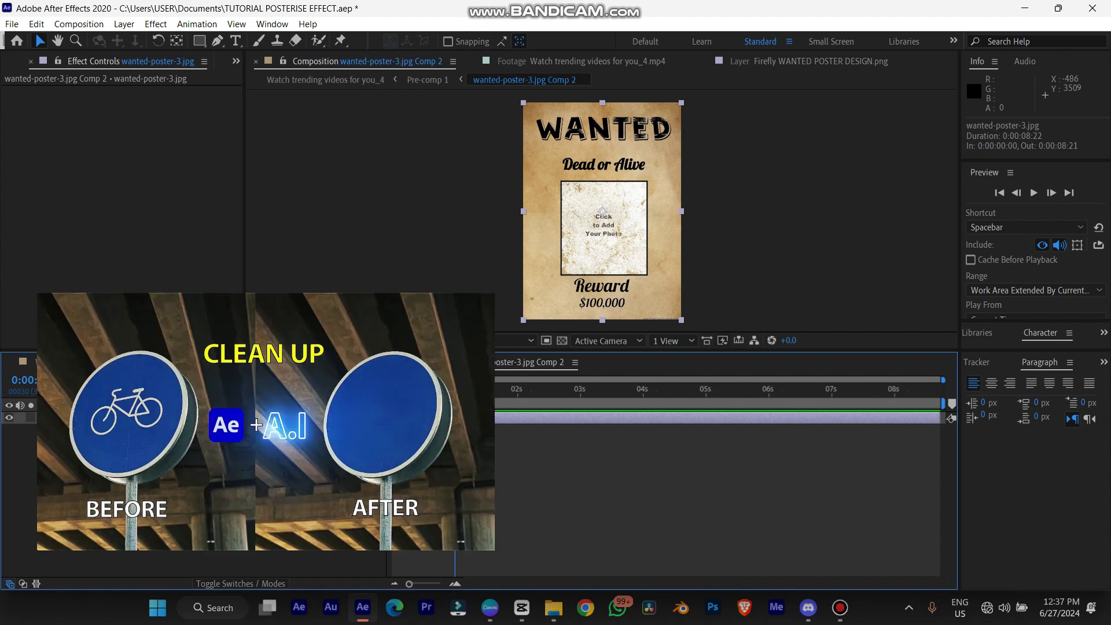
key("Page_Up")
key("Page_Up")
key("Page_Up")
key("Page_Up")
key("Page_Up")
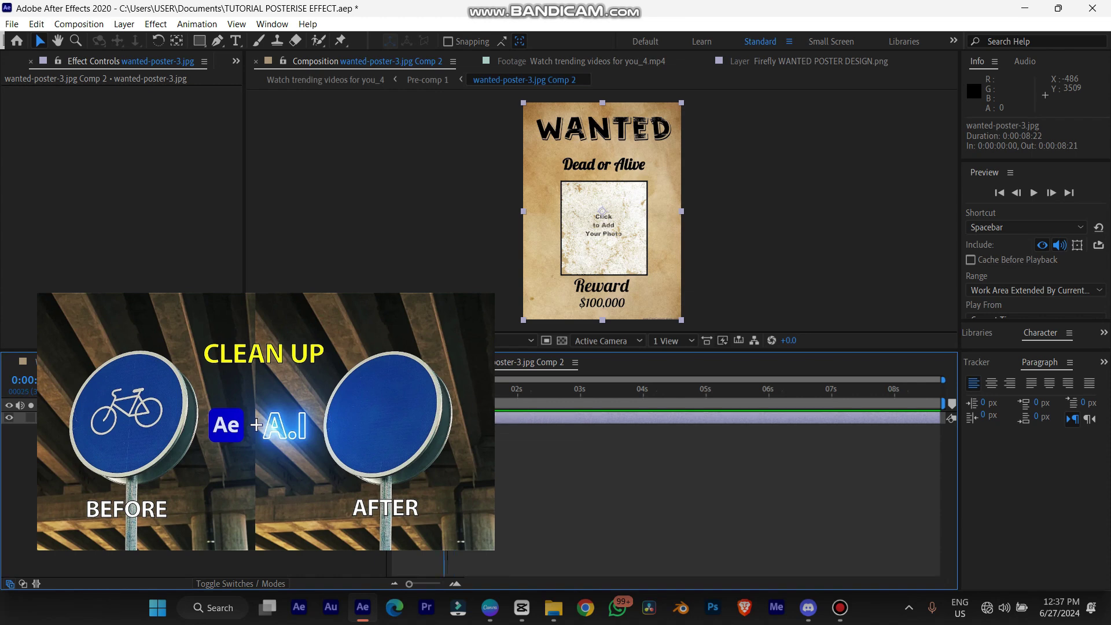
left_click_drag(428, 389, 449, 389)
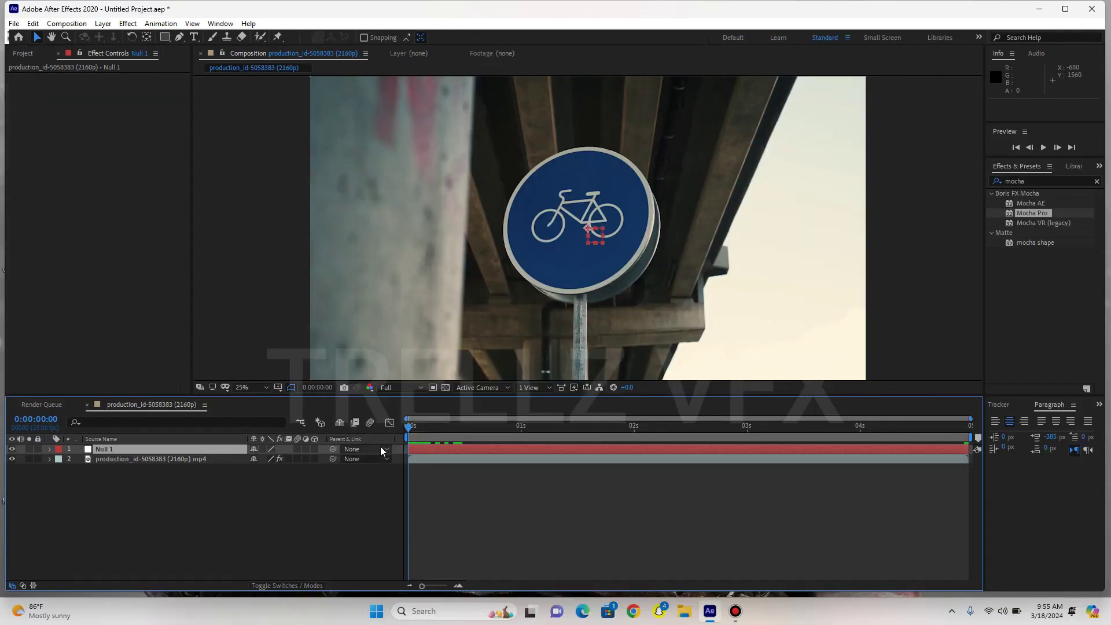
Step: In the road-sign project, paste Position, Scale and Rotation keyframes onto Null 1 and add a black solid above it
key("ctrl+v")
scroll(526, 223, "up", 2)
right_click(101, 535)
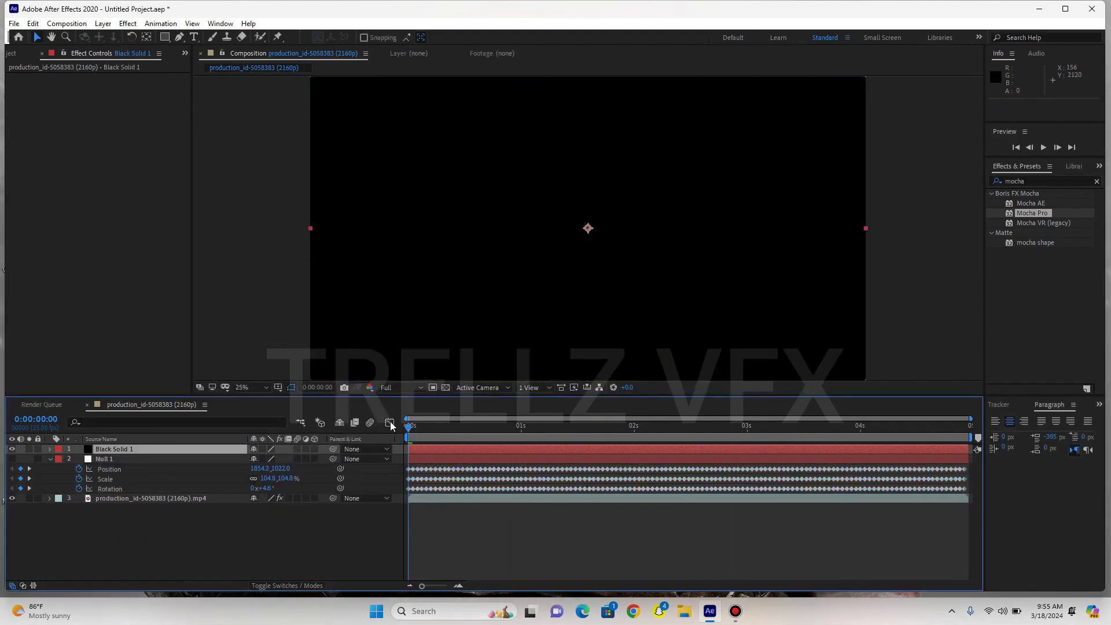
key("ctrl+v")
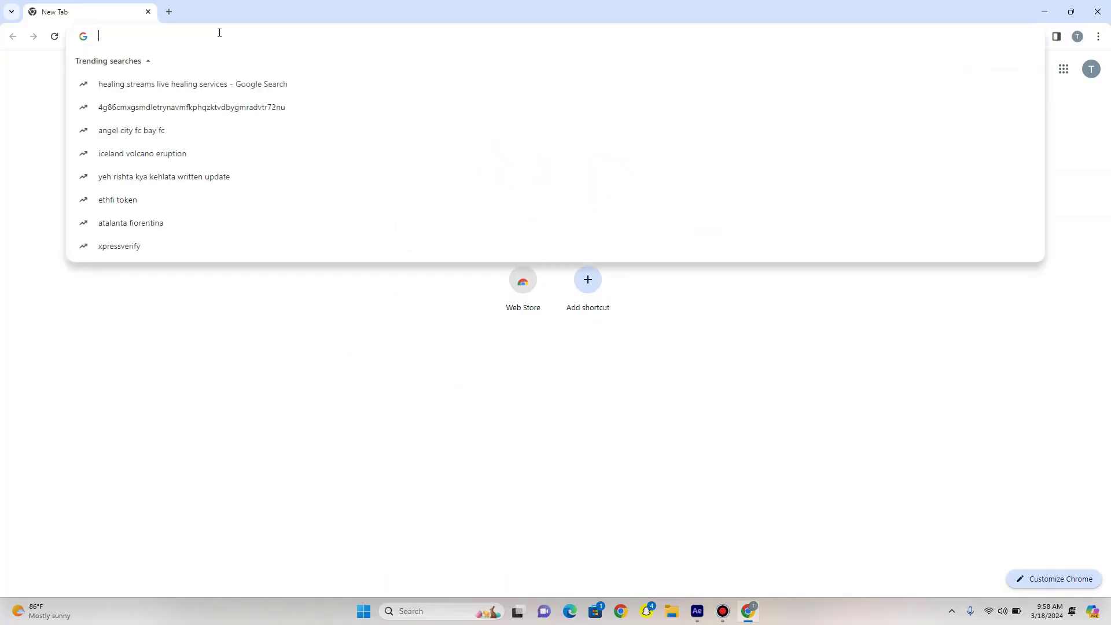
Step: In Chrome, search for Adobe Firefly, open its Generative fill editor with the road-sign image, and dismiss the selection tip
type("firefly")
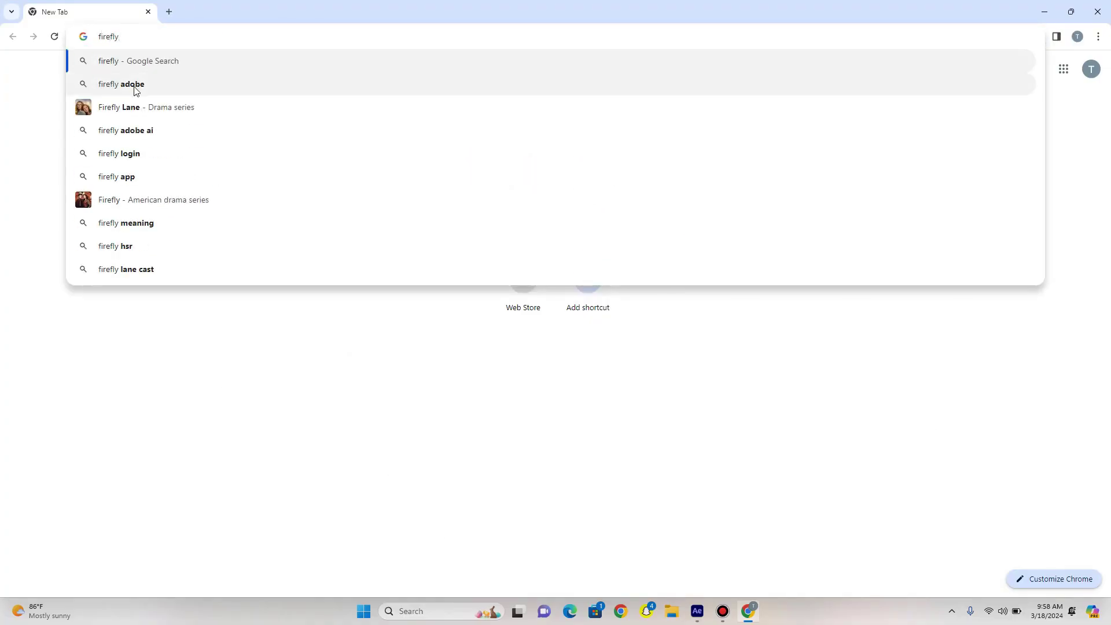
left_click(135, 89)
left_click(222, 198)
left_click(443, 374)
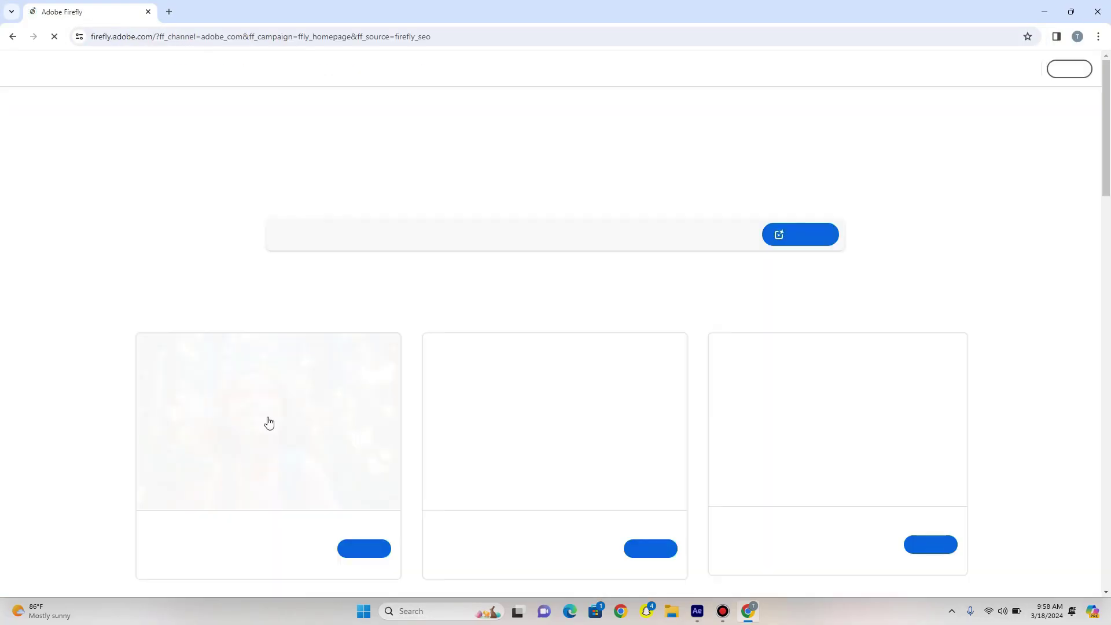
left_click(268, 422)
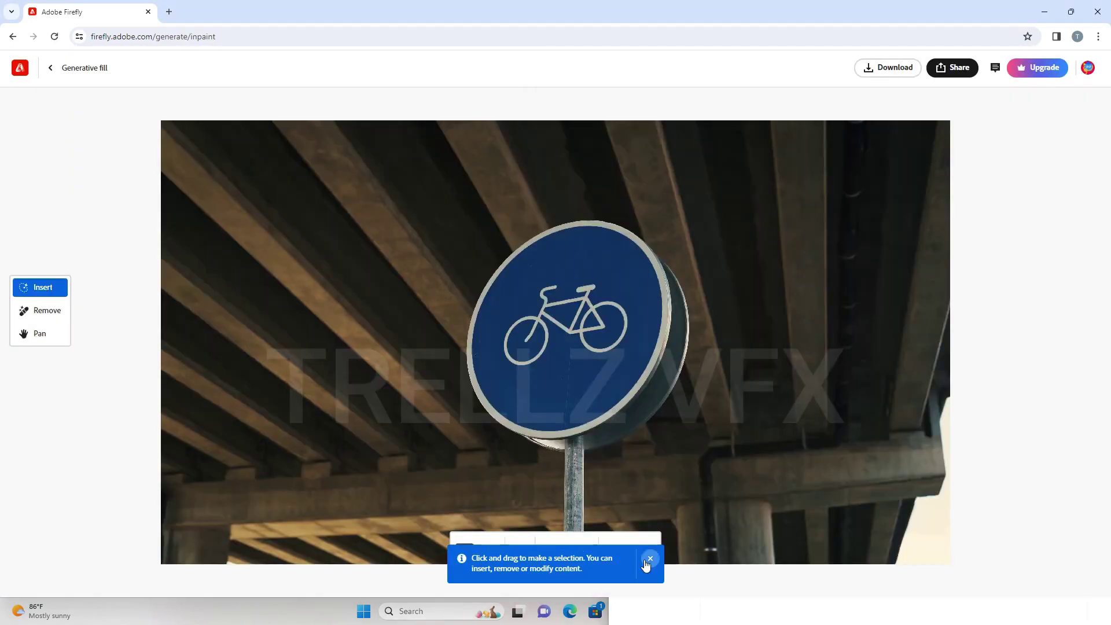
left_click(650, 559)
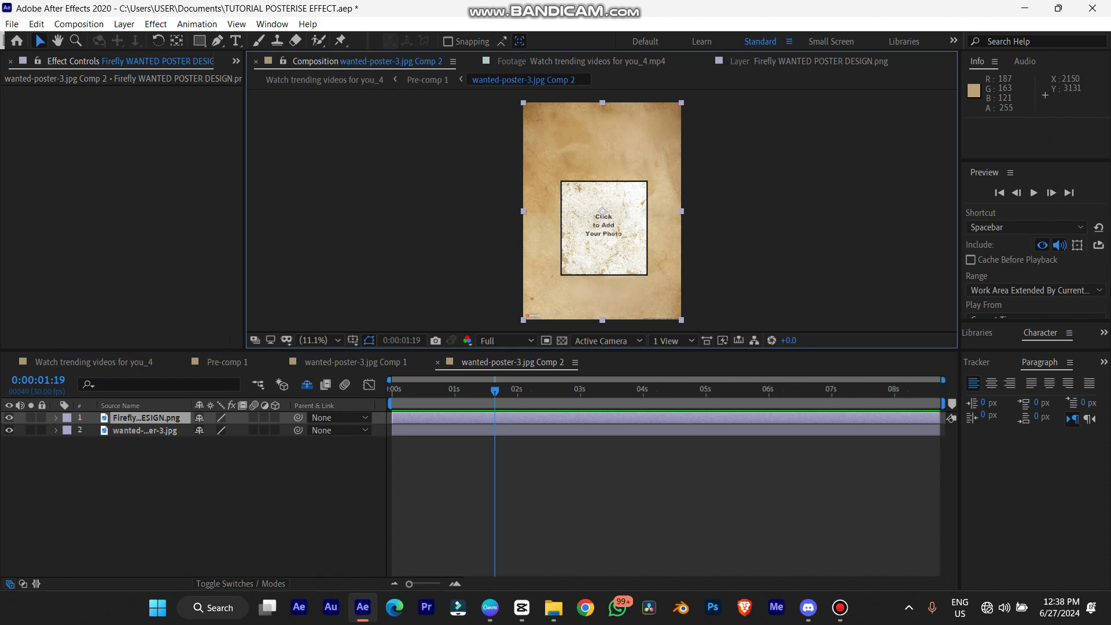
Step: Turn on the visibility of the Firefly WANTED POSTER DESIGN layer and add a new text layer above it
left_click_drag(495, 391, 457, 391)
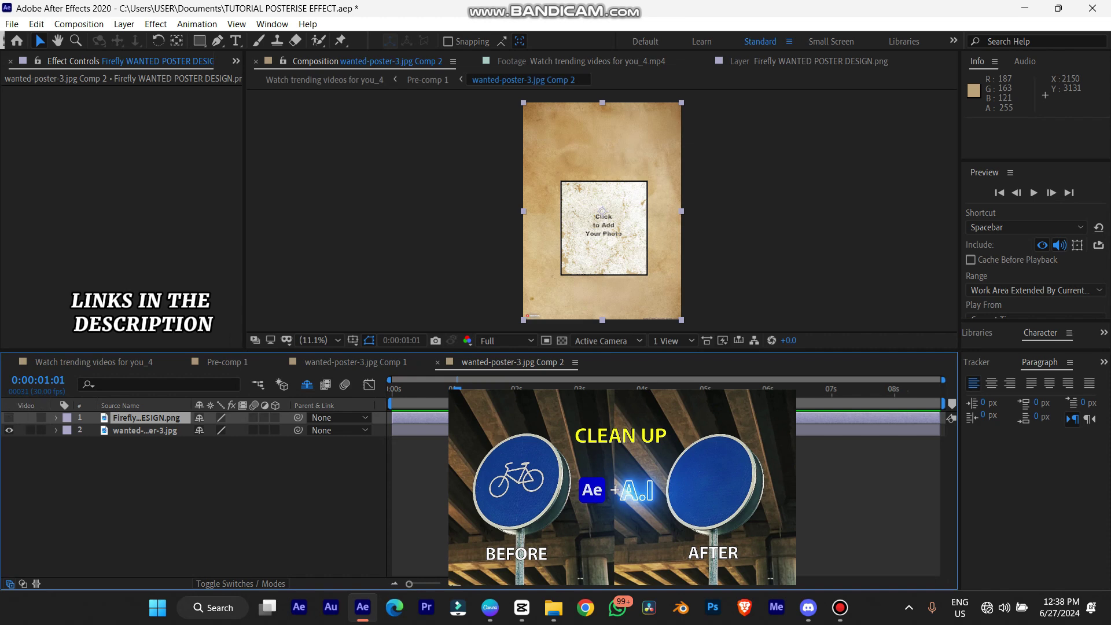
left_click(8, 418)
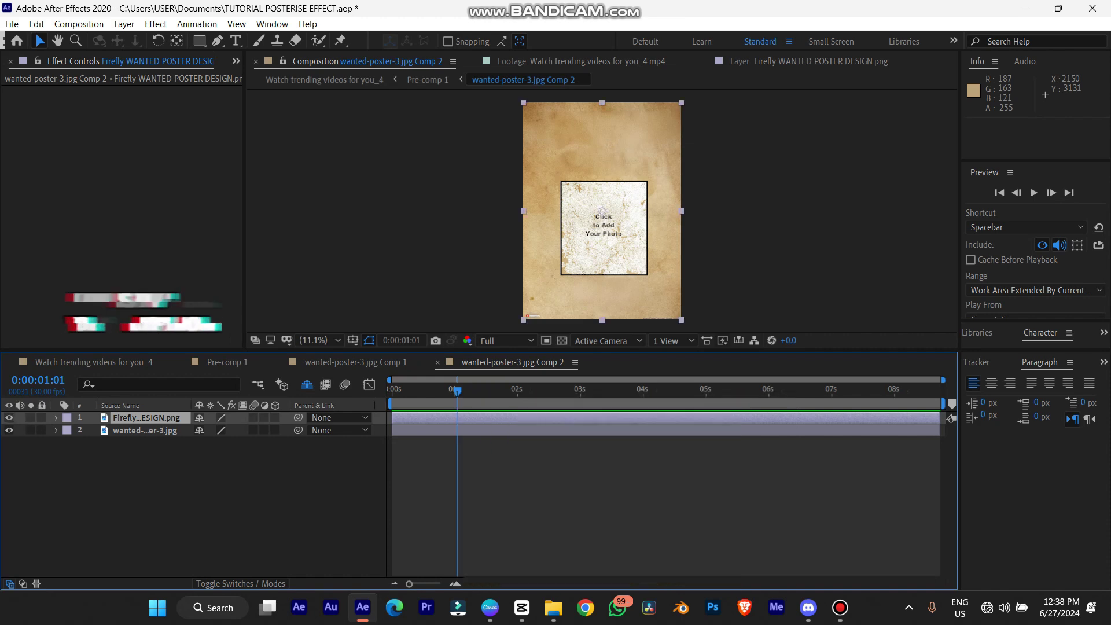
left_click_drag(457, 391, 451, 392)
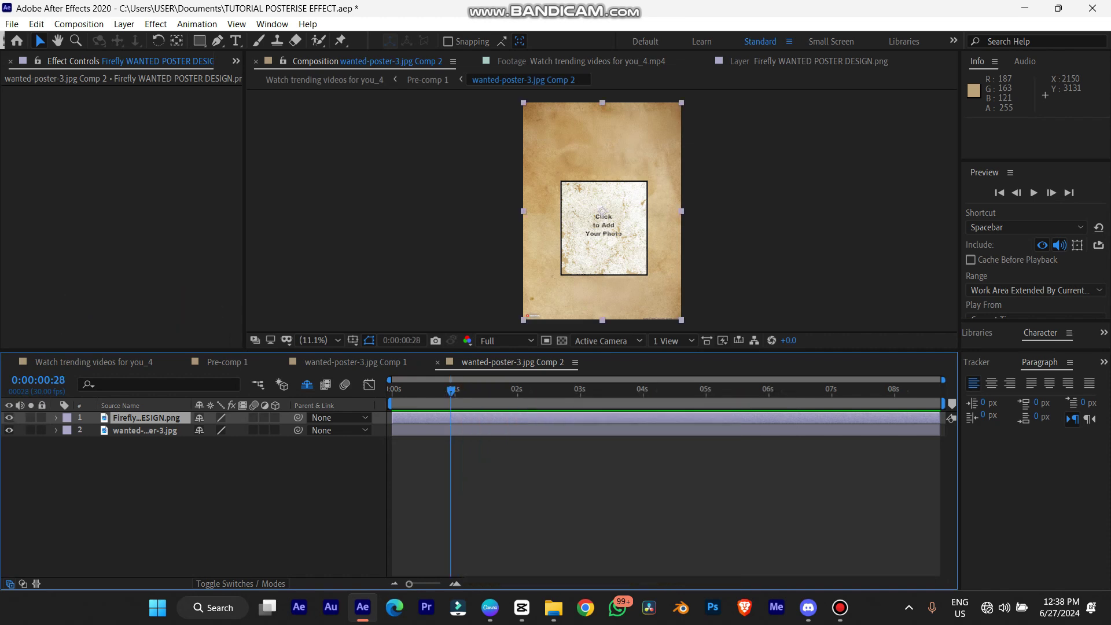
key("ctrl+alt+shift+t")
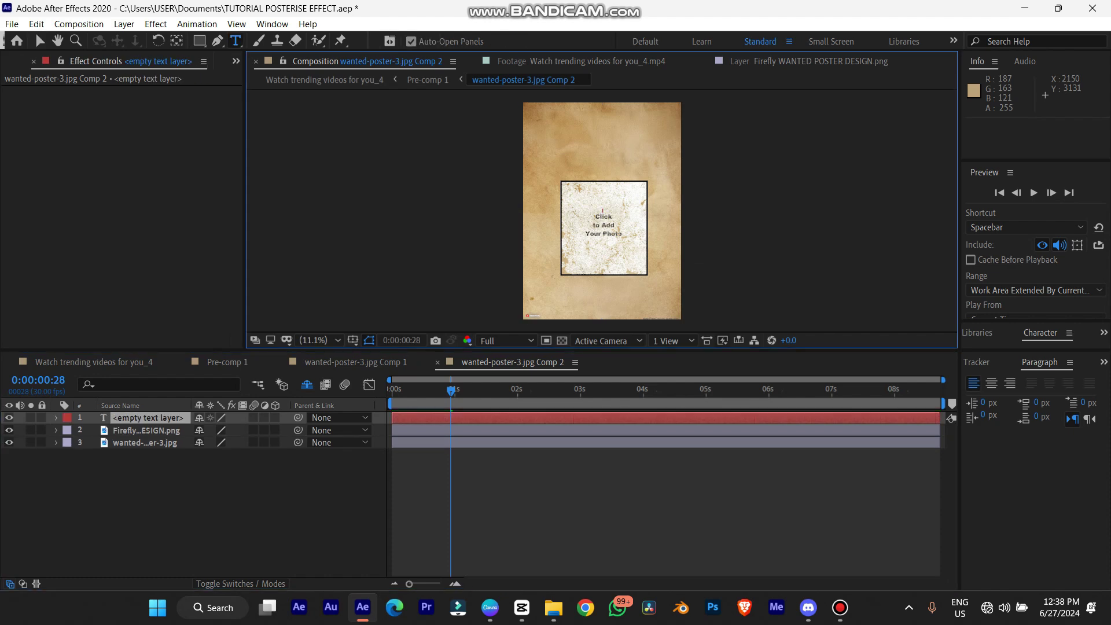
left_click(499, 390)
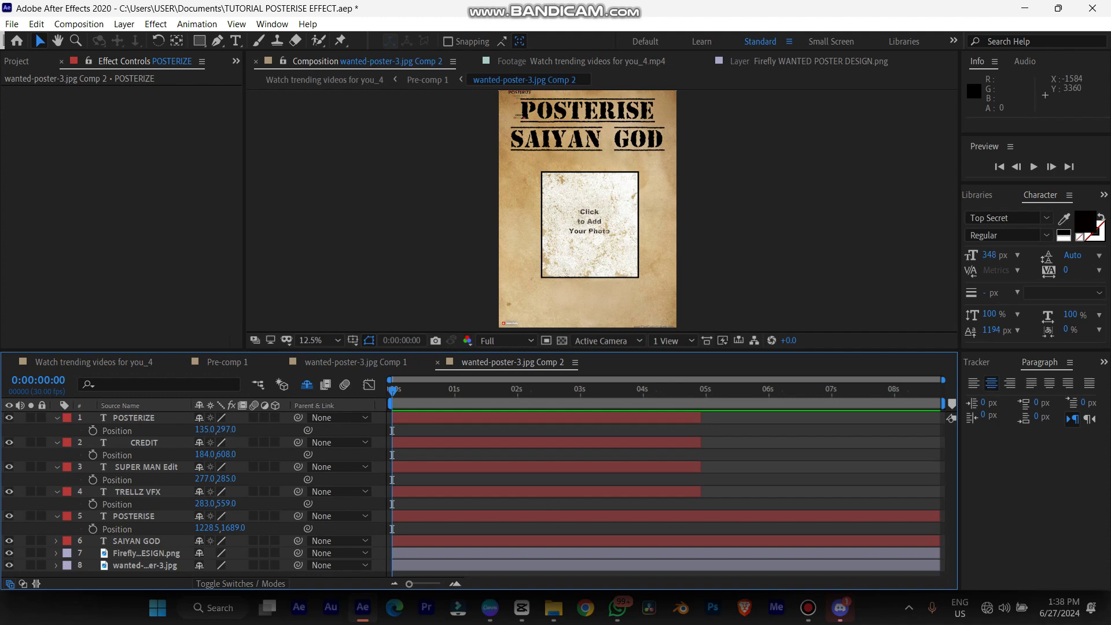
Step: Set the Position of the SUPER MAN Edit text to 277, 1330 and of the CREDIT text to 184, 1142
left_click_drag(226, 480, 692, 480)
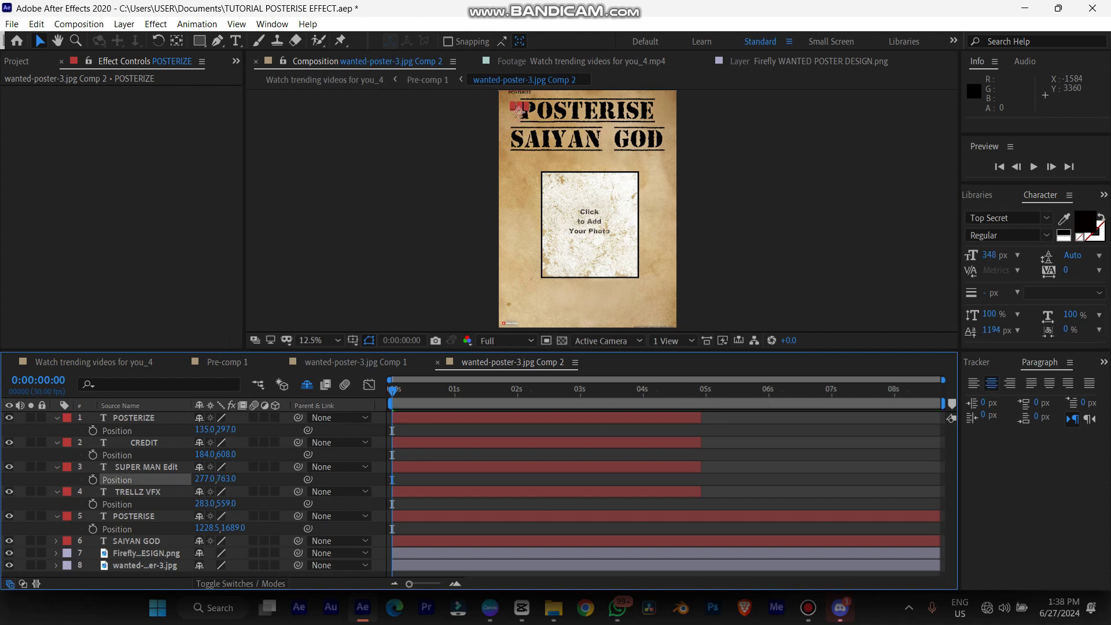
left_click_drag(503, 479, 831, 479)
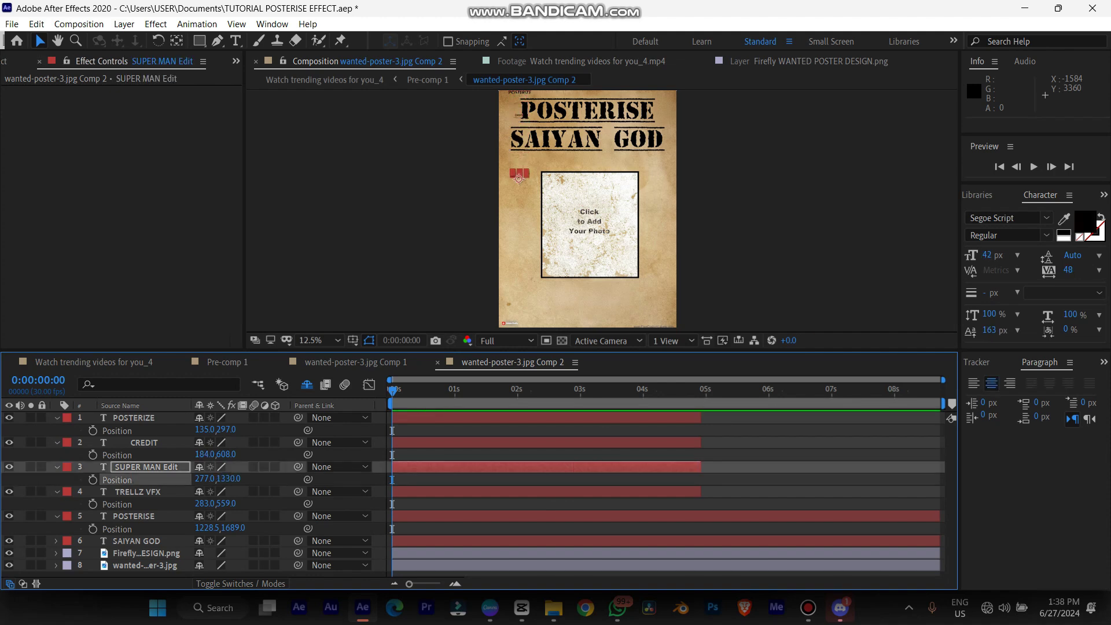
double_click(144, 442)
left_click_drag(227, 454, 251, 455)
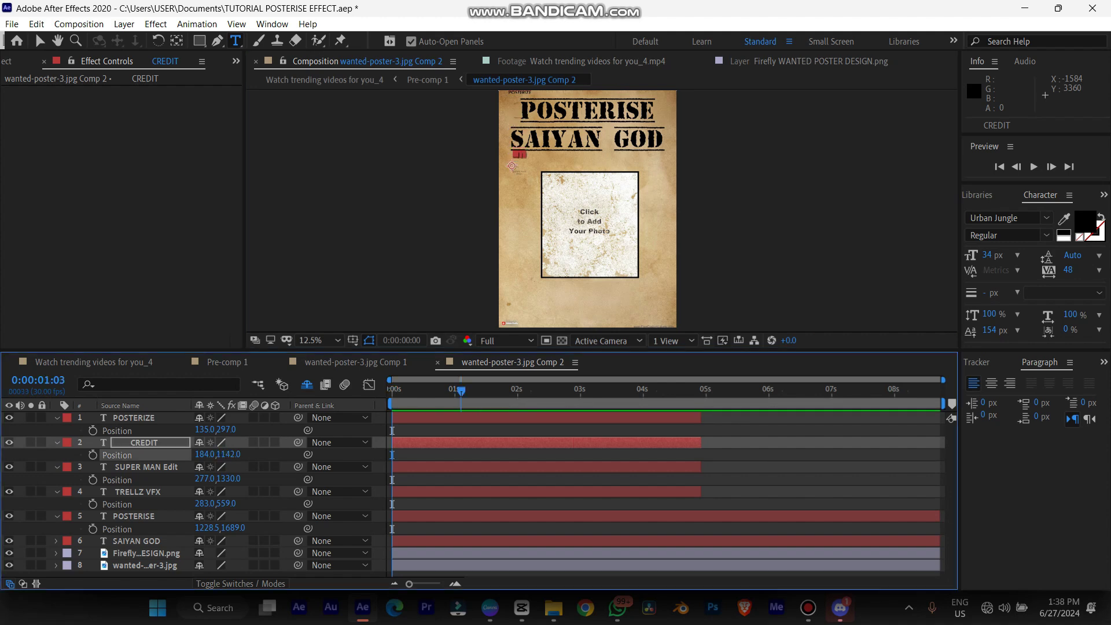
Step: Move to 0:00:03:10, collapse the properties of all layers, and play back the poster design
left_click_drag(461, 391, 601, 391)
key("ctrl+a")
key("s")
key("s")
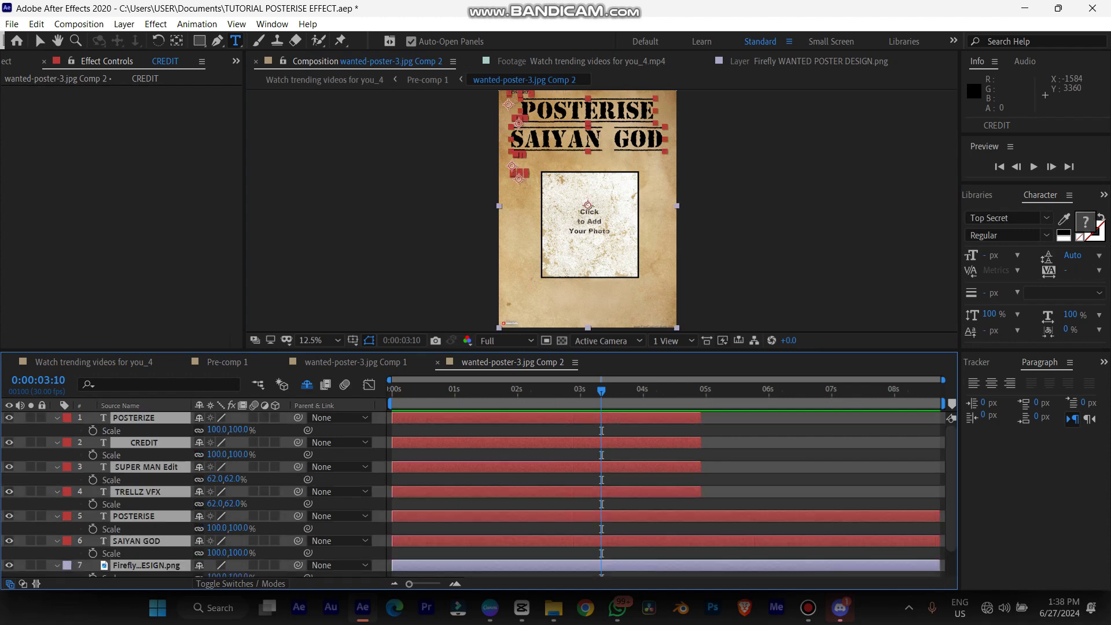
key("ctrl+shift+a")
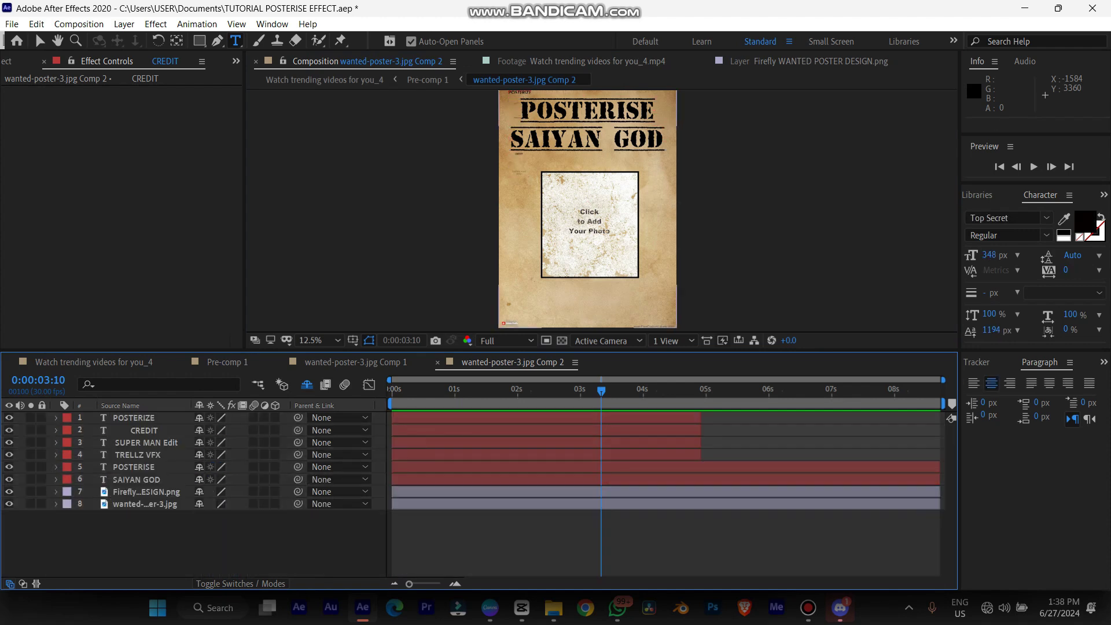
key("space")
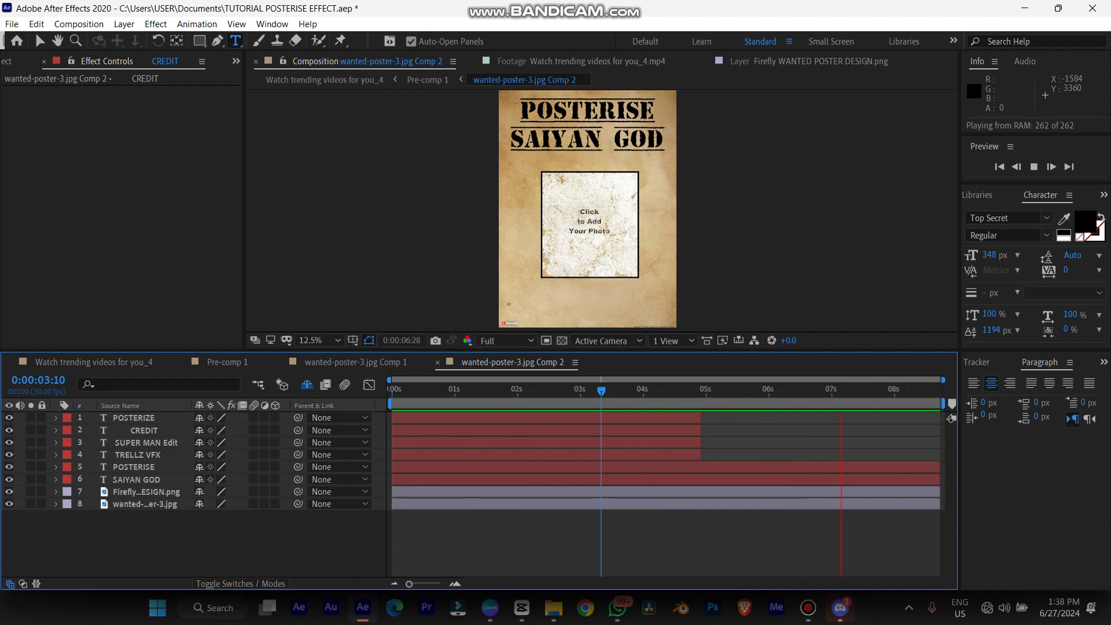
key("space")
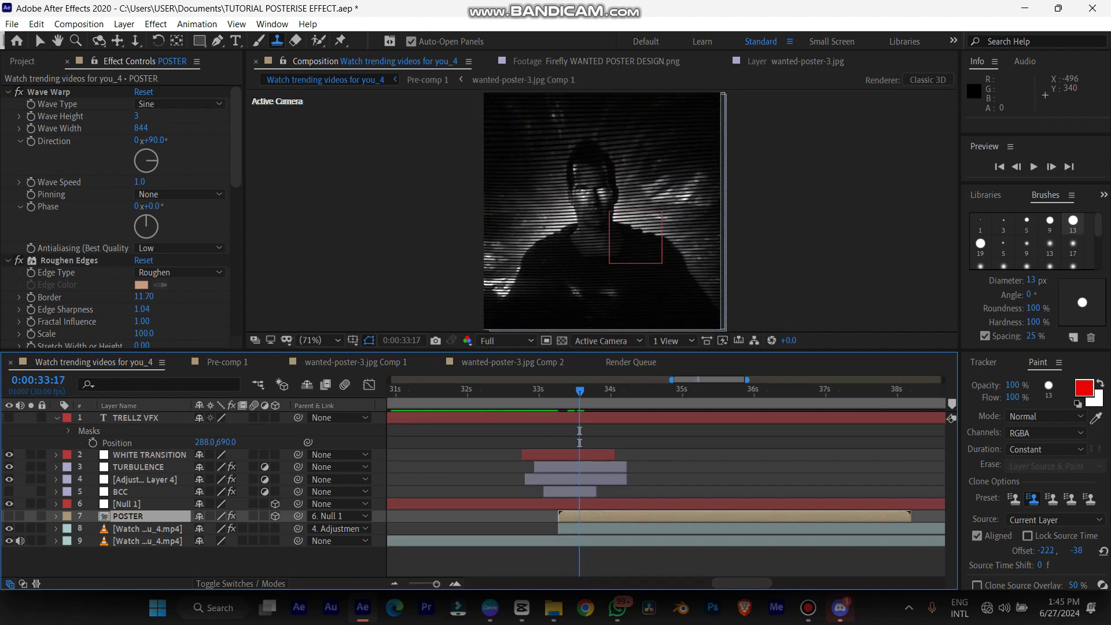
Step: Keyframe the upper Watch trending videos for you_4.mp4 layer's Scale at 100% at 0:00:33:17 and 117% at 0:00:33:27
left_click(147, 529)
key("s")
left_click(93, 542)
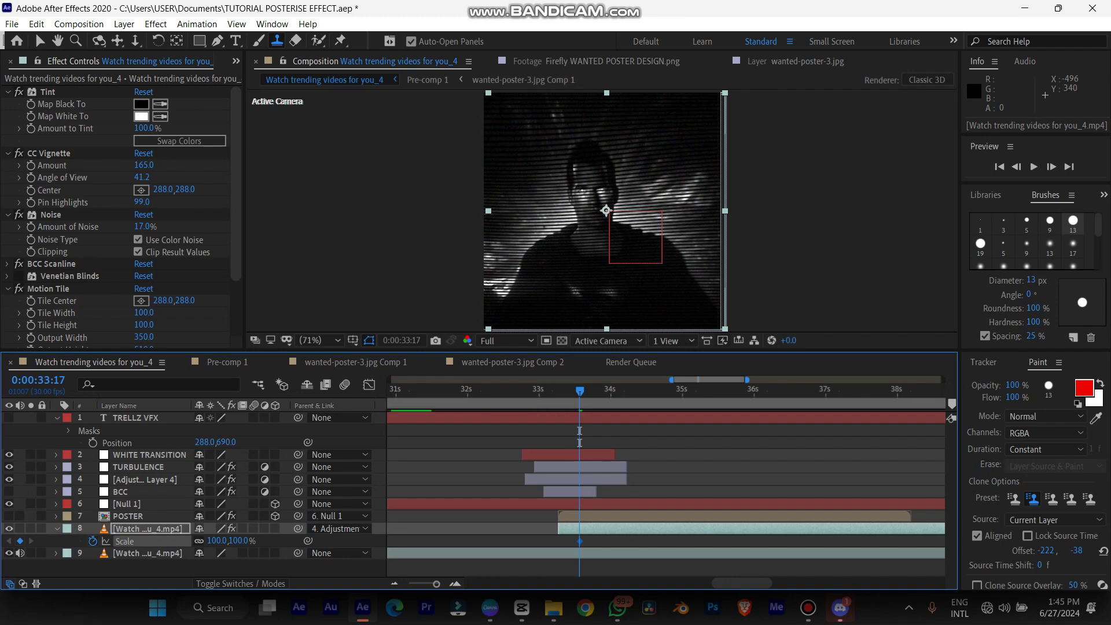
left_click_drag(580, 392, 603, 392)
left_click_drag(217, 541, 227, 541)
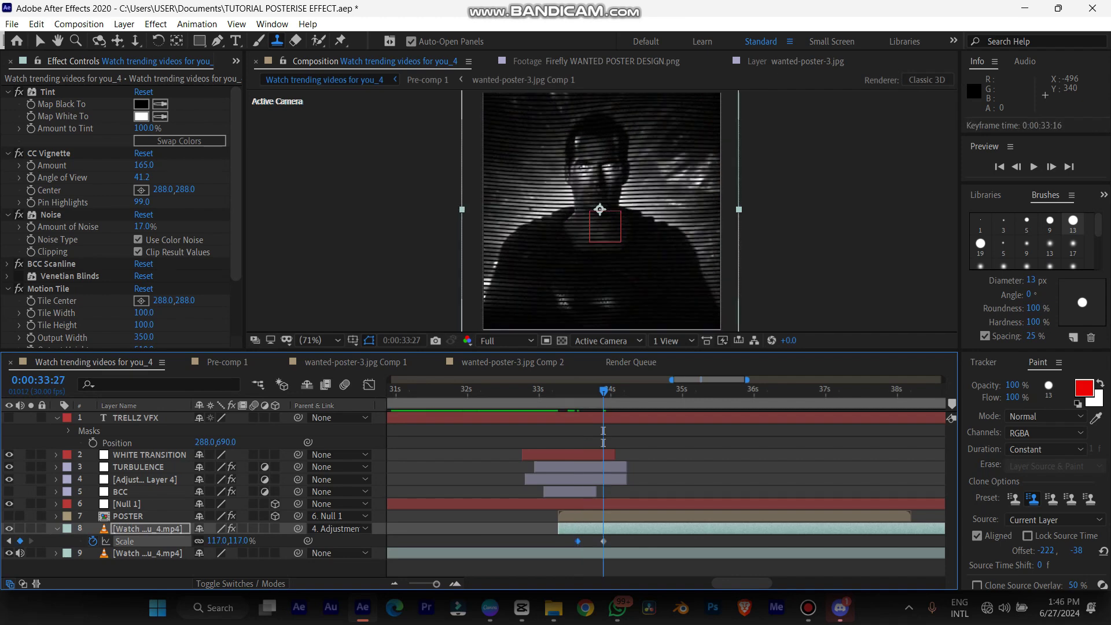
Step: Ease the two Scale keyframes, spread them from the clip's start to about the POSTER layer's end, and preview the zoom
left_click_drag(580, 541, 562, 542)
key("space")
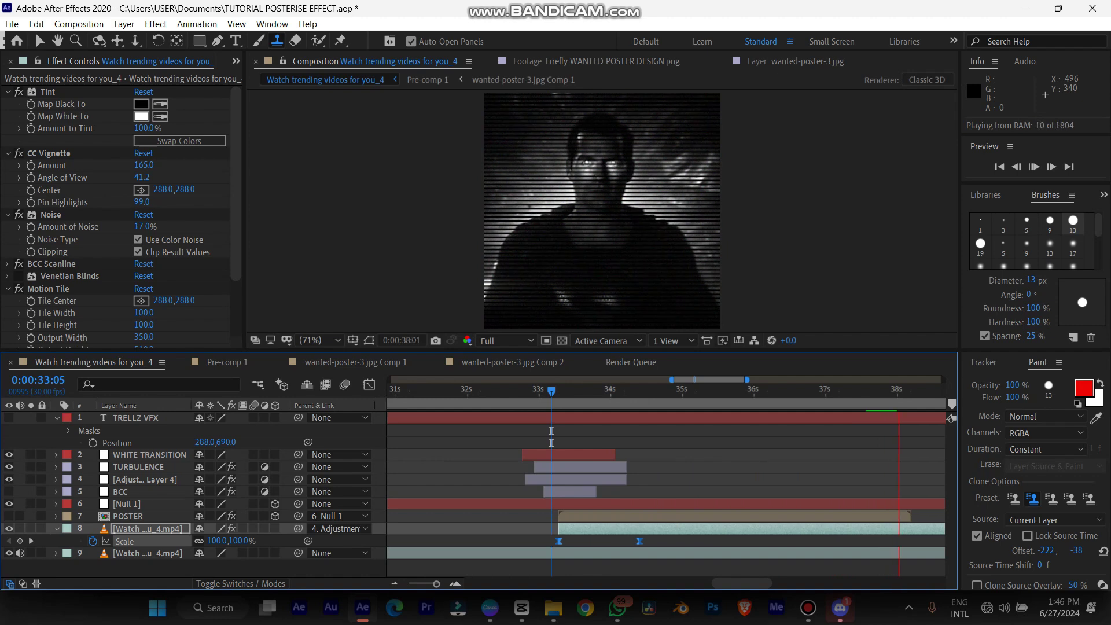
left_click_drag(640, 541, 766, 542)
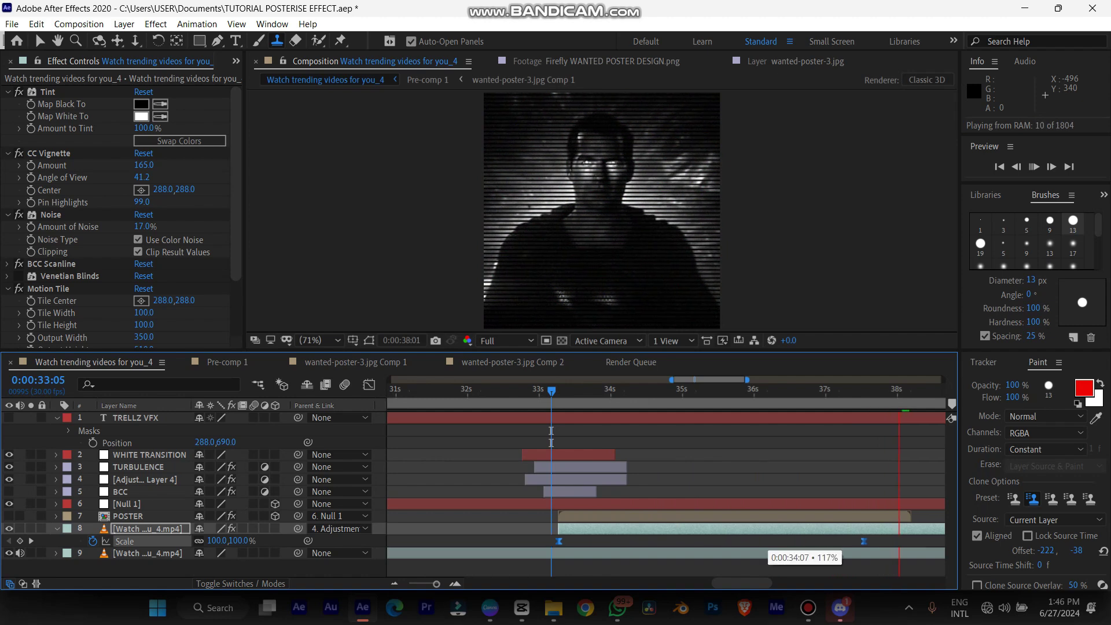
left_click_drag(864, 541, 907, 541)
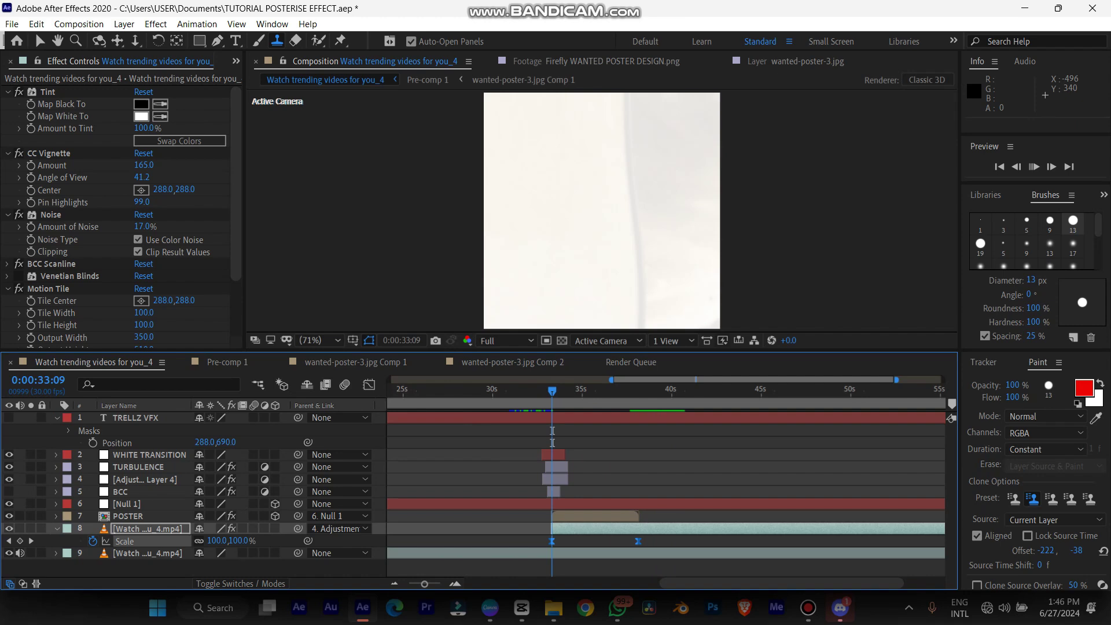
key("space")
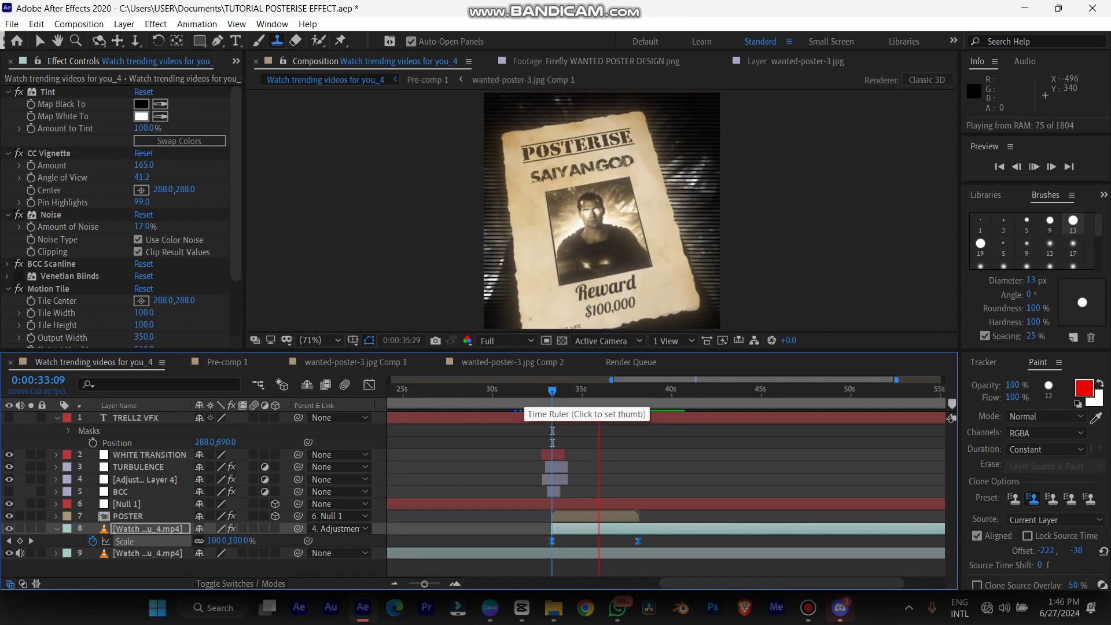
left_click(528, 399)
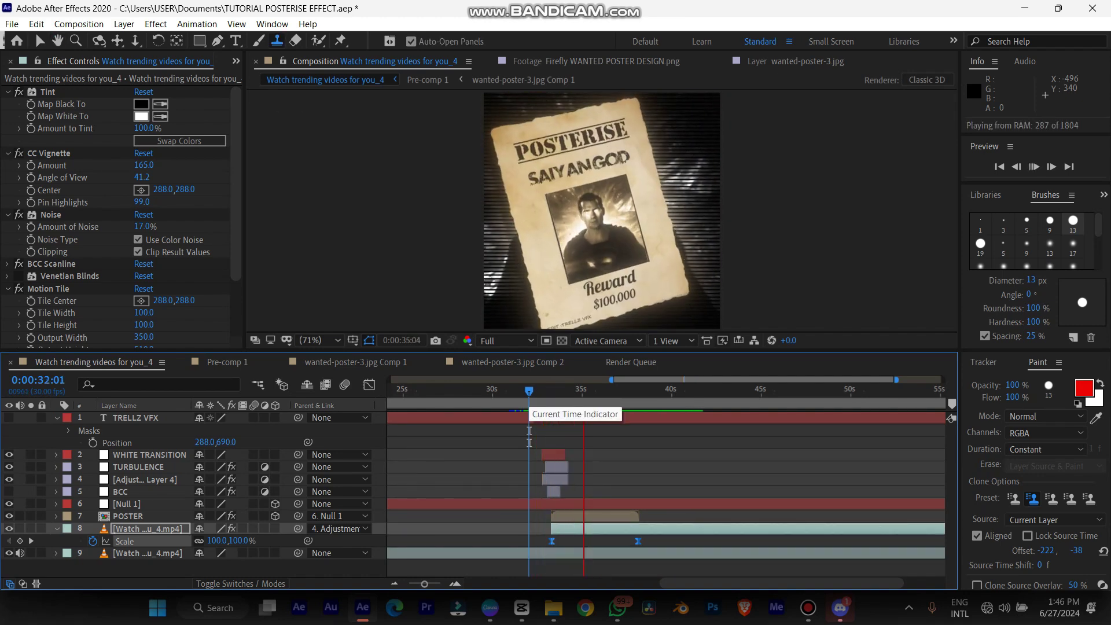